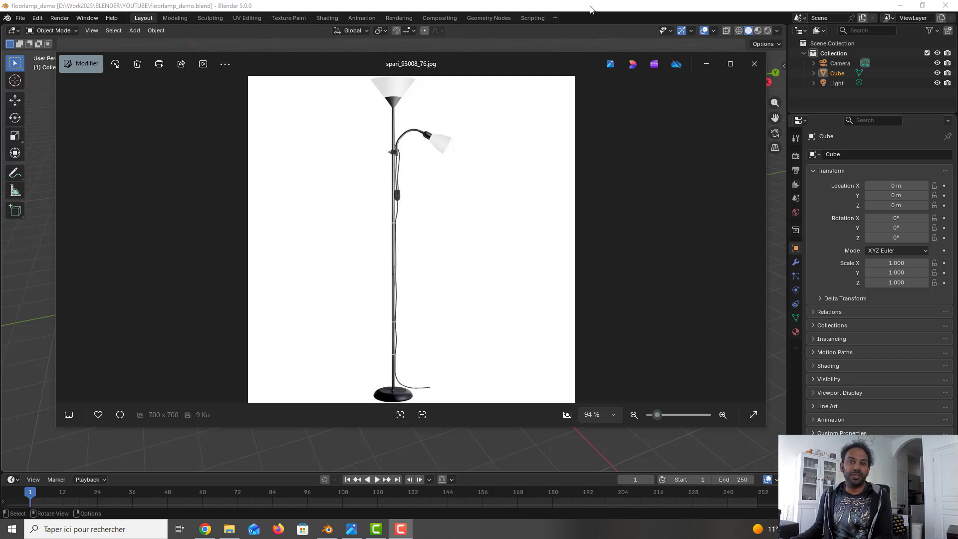
- Switch from the lamp photo to Blender and delete the default cube
left_click(591, 9)
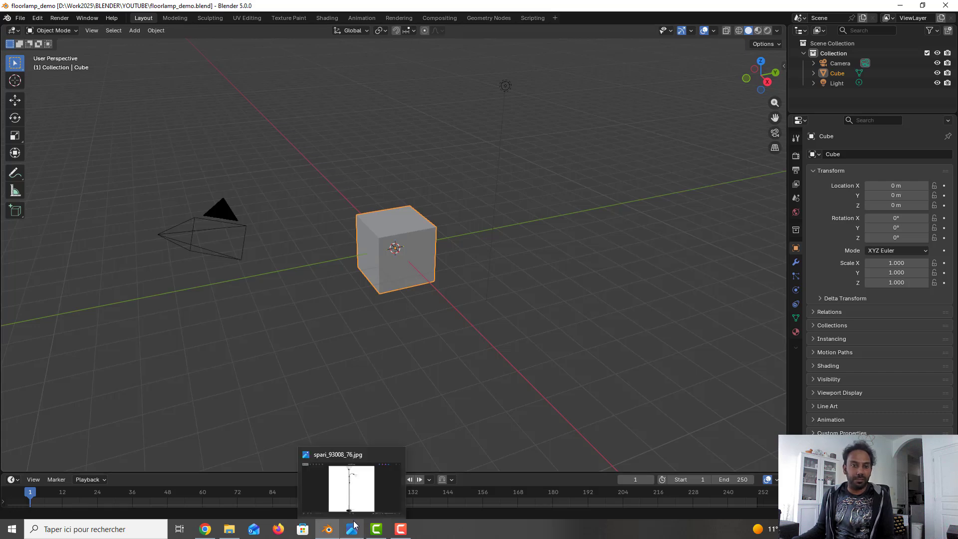
mouse_move(366, 531)
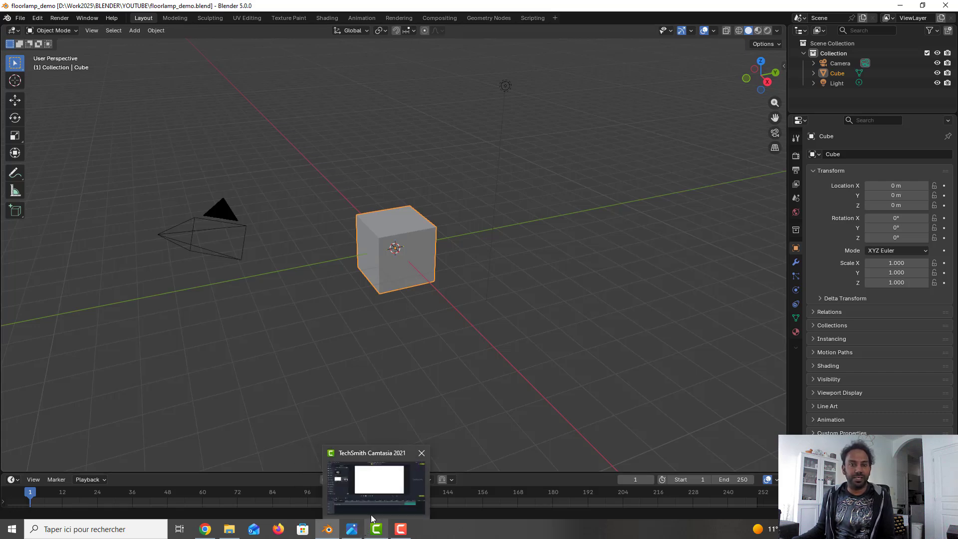
left_click(397, 220)
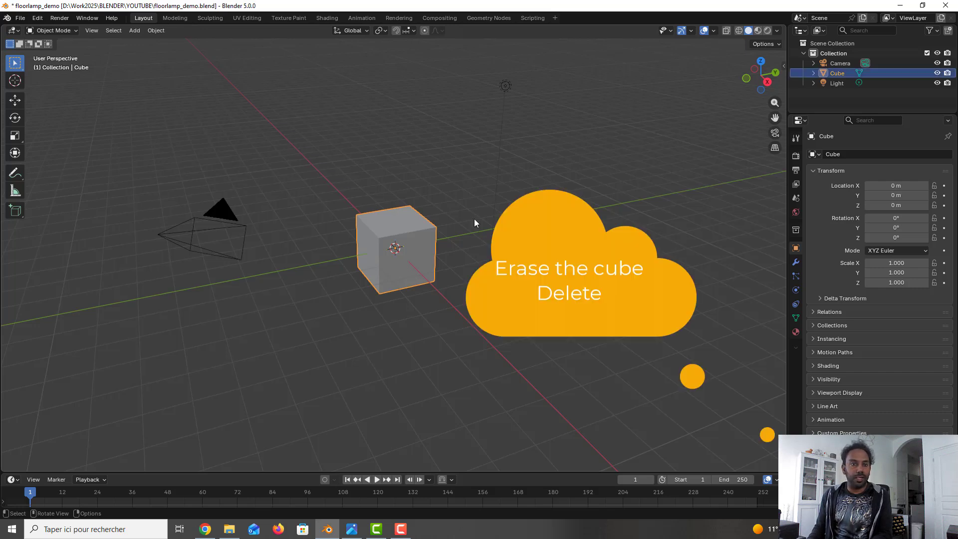
key("Delete")
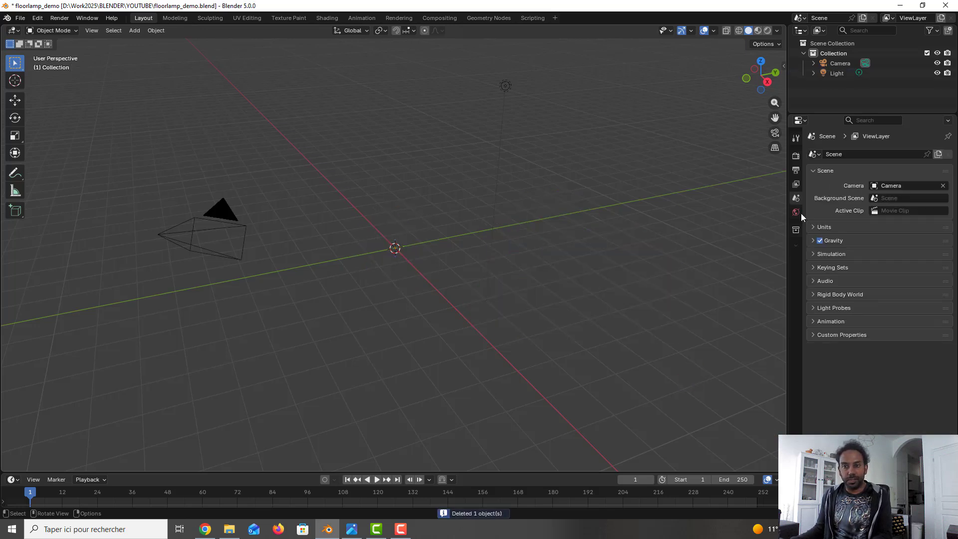
- Set the scene's length unit to Centimeters
left_click(842, 228)
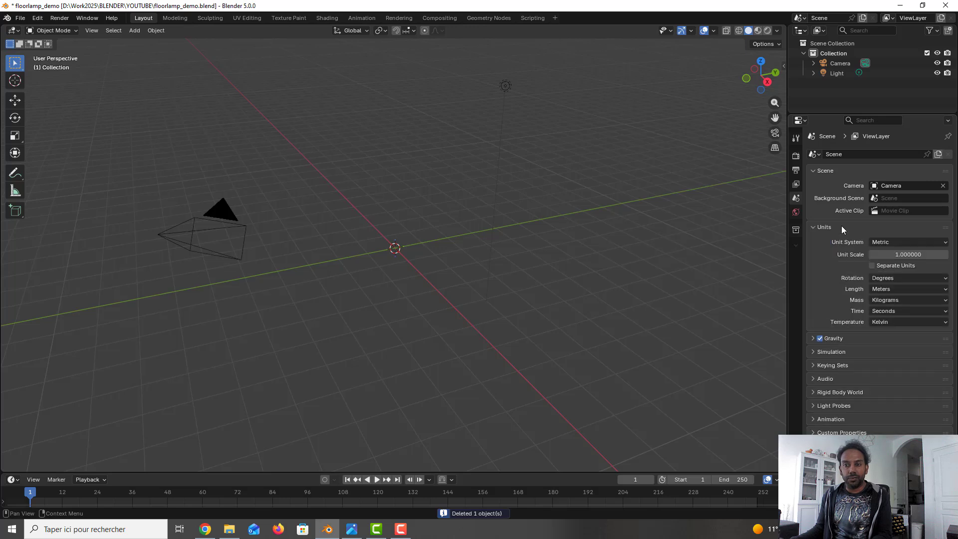
left_click(903, 290)
left_click(903, 331)
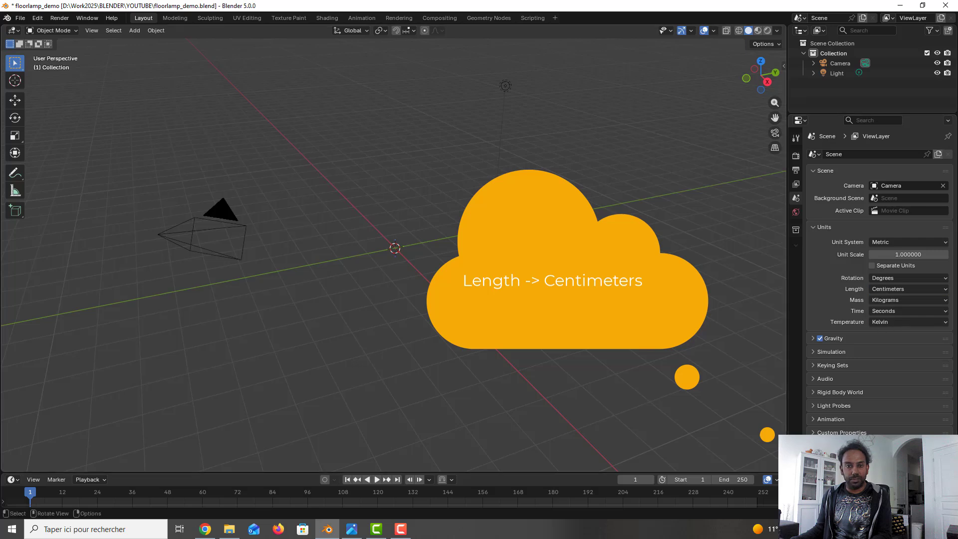
- Check the floor lamp photo, then add spari_93008_76.jpg as a reference image in Blender's front orthographic view
left_click(352, 529)
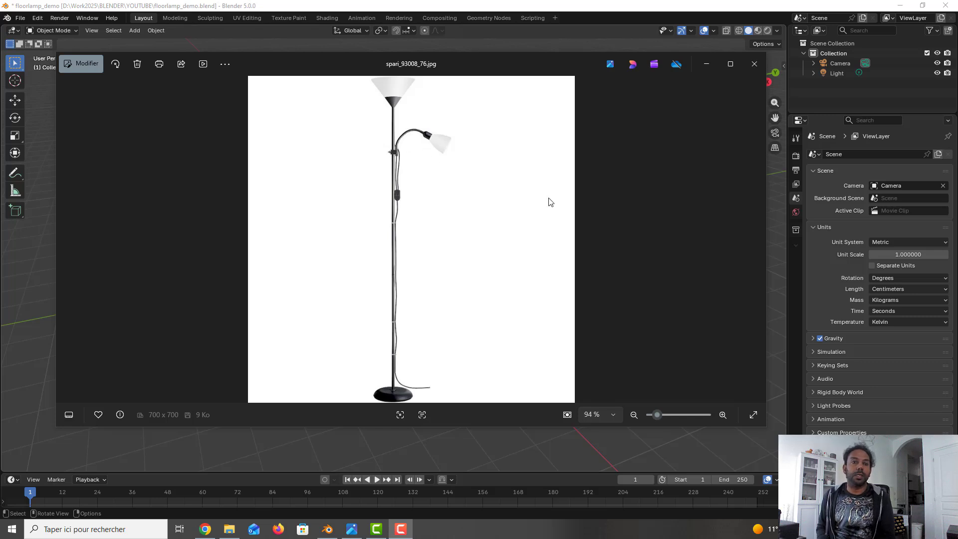
left_click(611, 3)
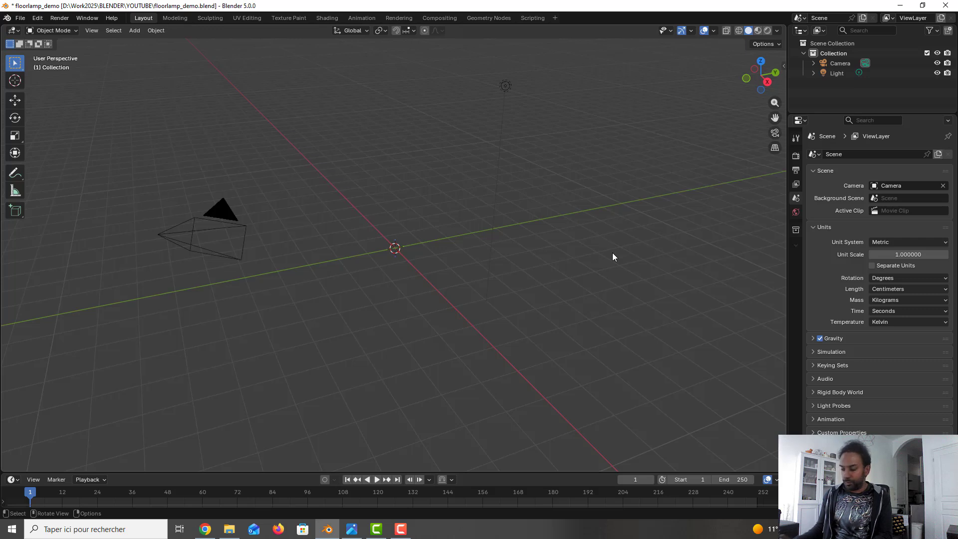
key("KP_1")
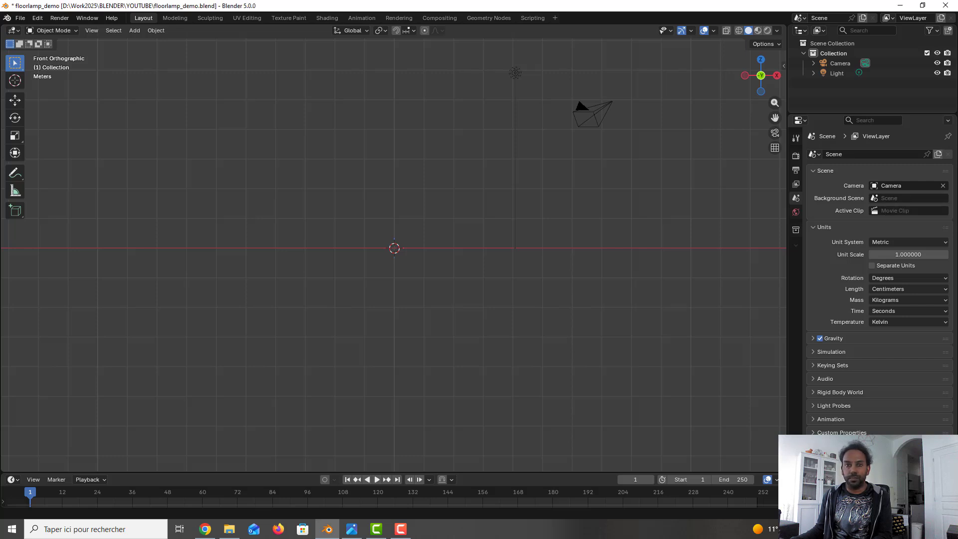
left_click_drag(957, 249, 478, 245)
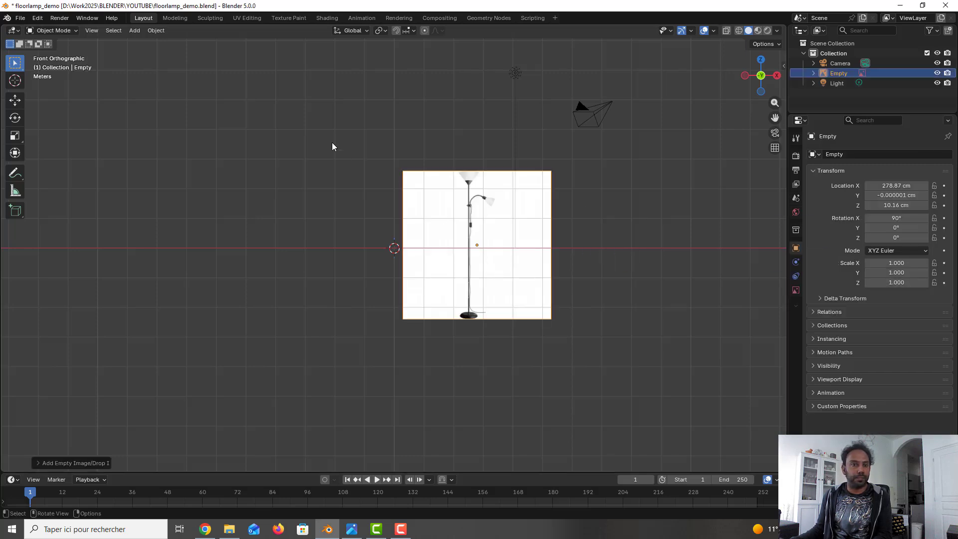
- Move the reference image to about X 33 cm, Z 257 cm so the lamp's base sits just above the world origin, and deselect it
left_click(510, 226)
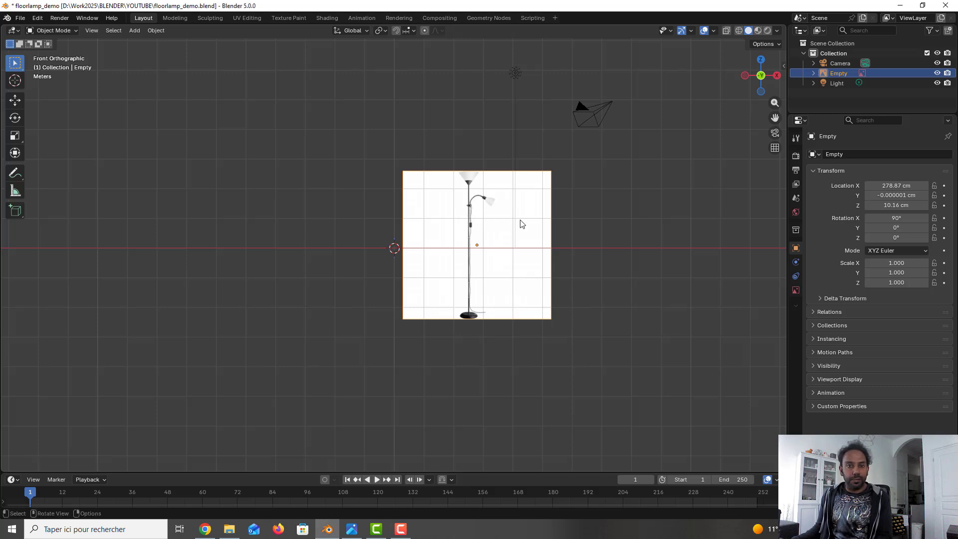
key("g")
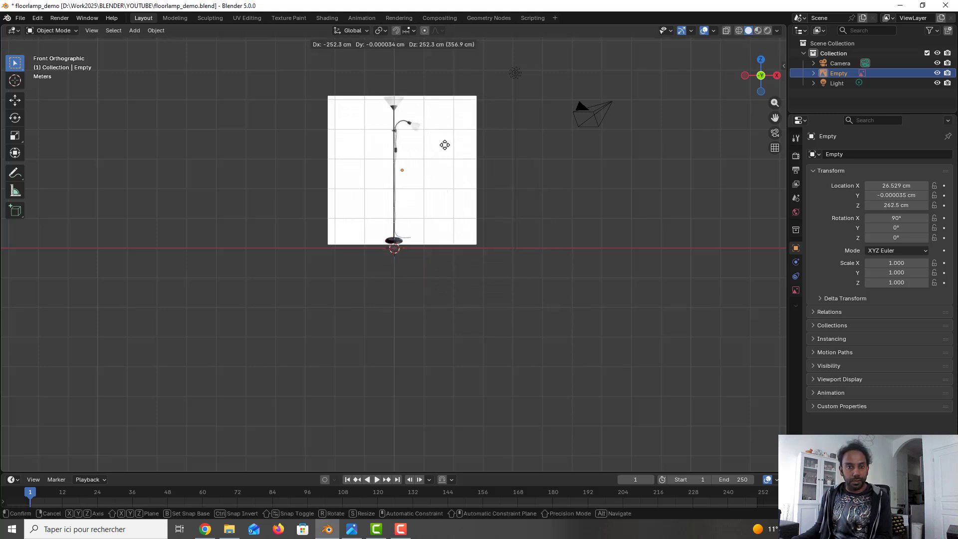
left_click(447, 146)
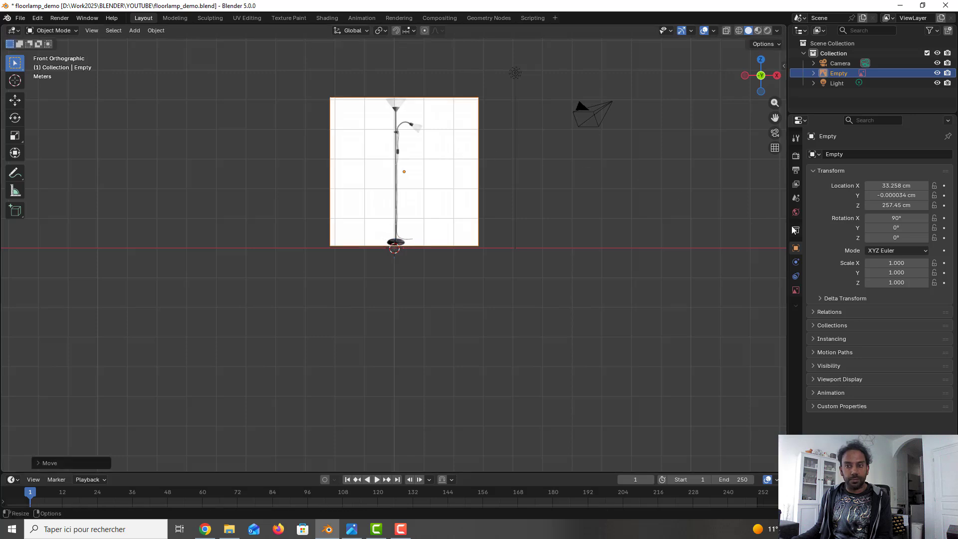
left_click(796, 198)
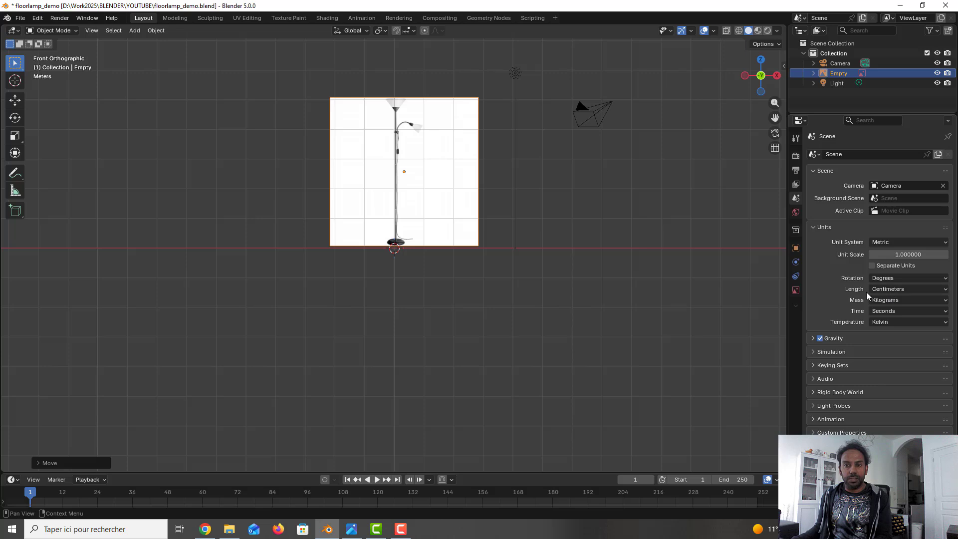
left_click(536, 208)
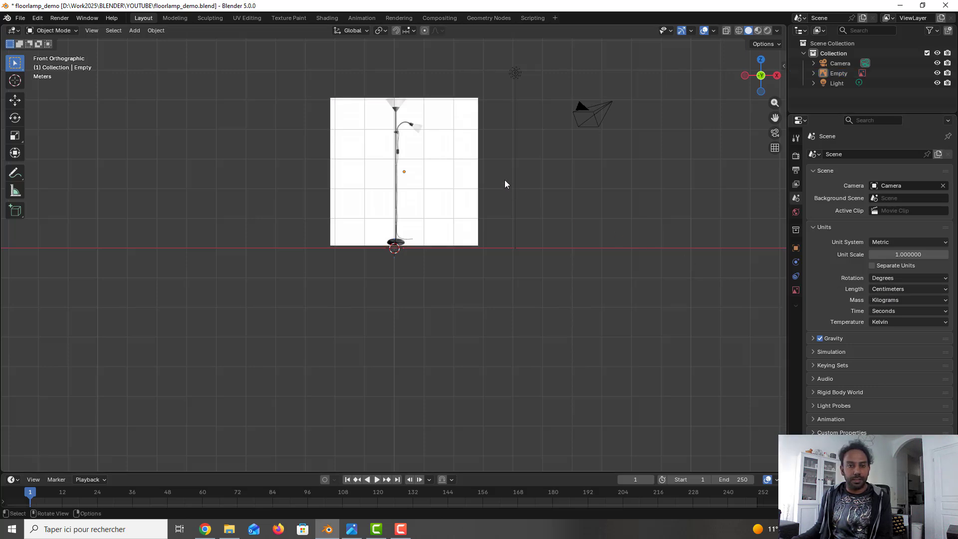
- Add a Bézier curve and move it over the lower part of the lamp image, to about X 66 cm, Z 180 cm
middle_click_drag(478, 157, 476, 263, "shift")
scroll(437, 280, "up", 2)
scroll(425, 276, "up", 2)
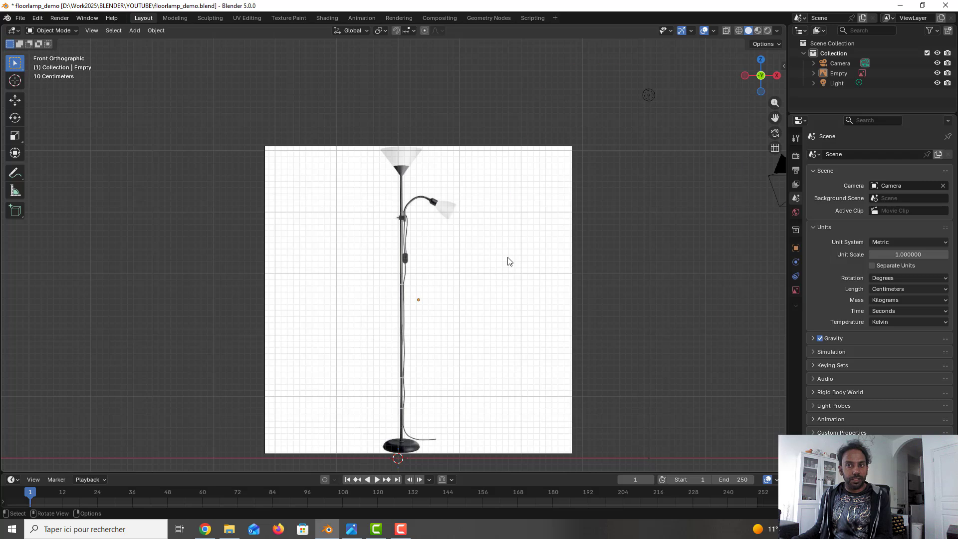
key("shift+a")
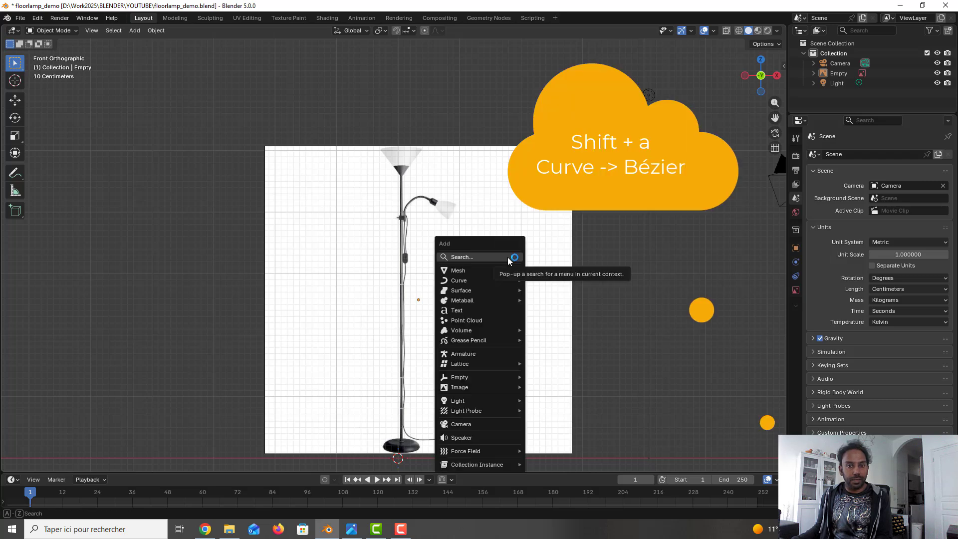
mouse_move(487, 279)
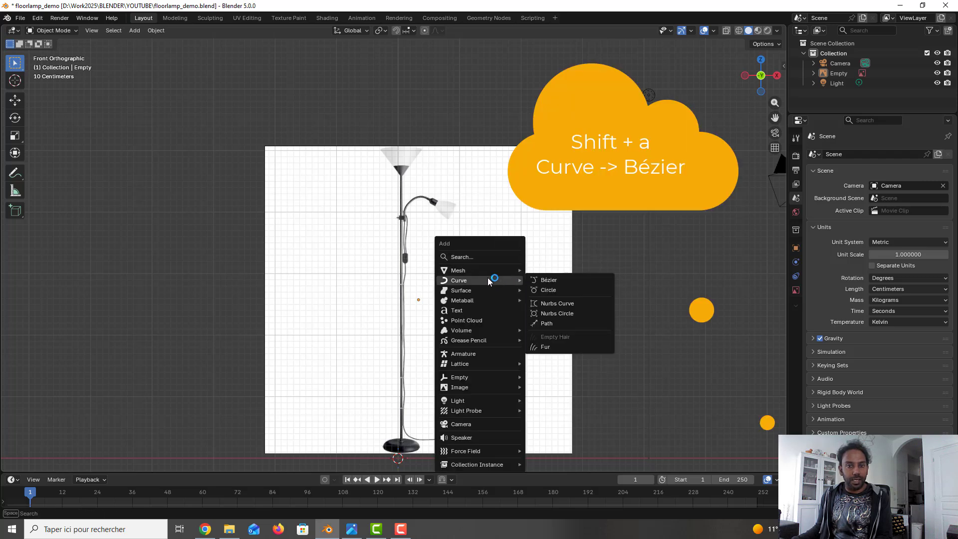
left_click(542, 283)
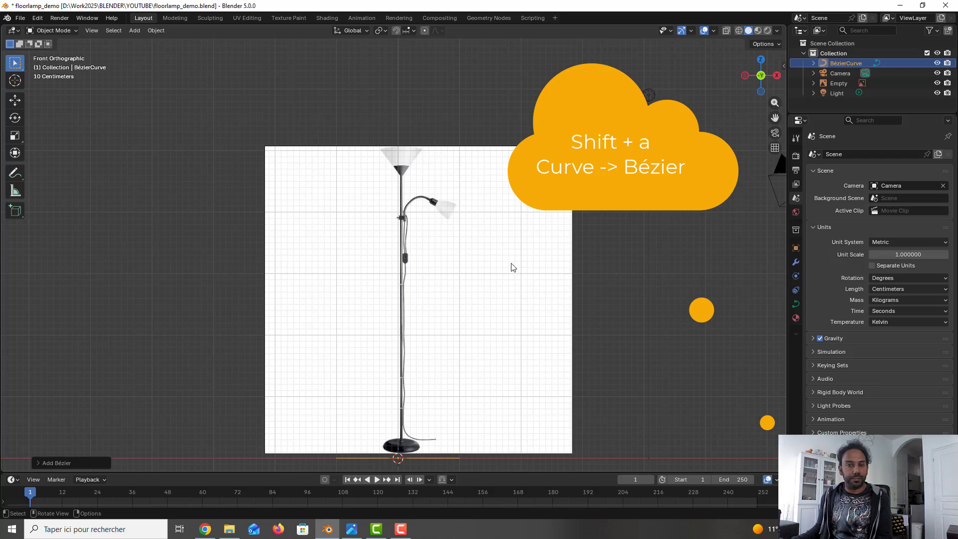
key("g")
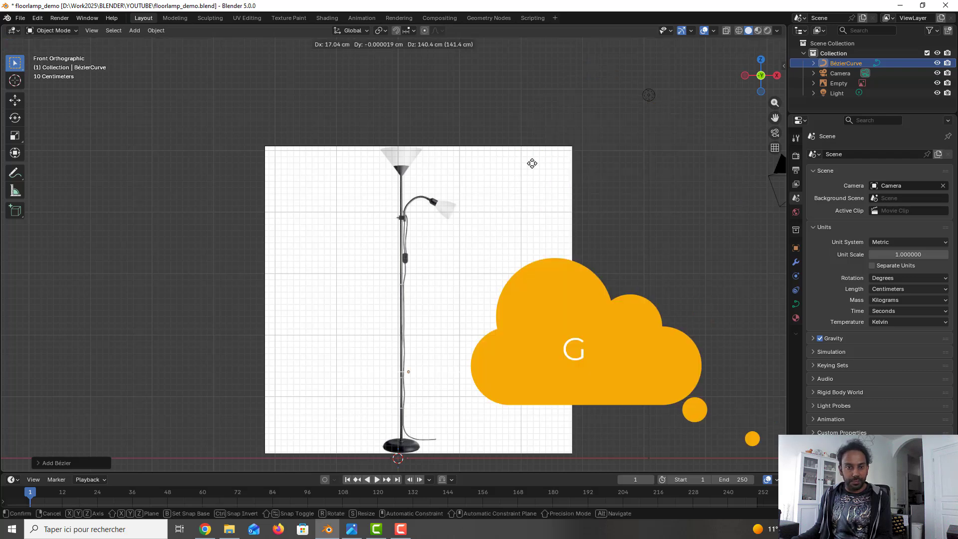
left_click(552, 152)
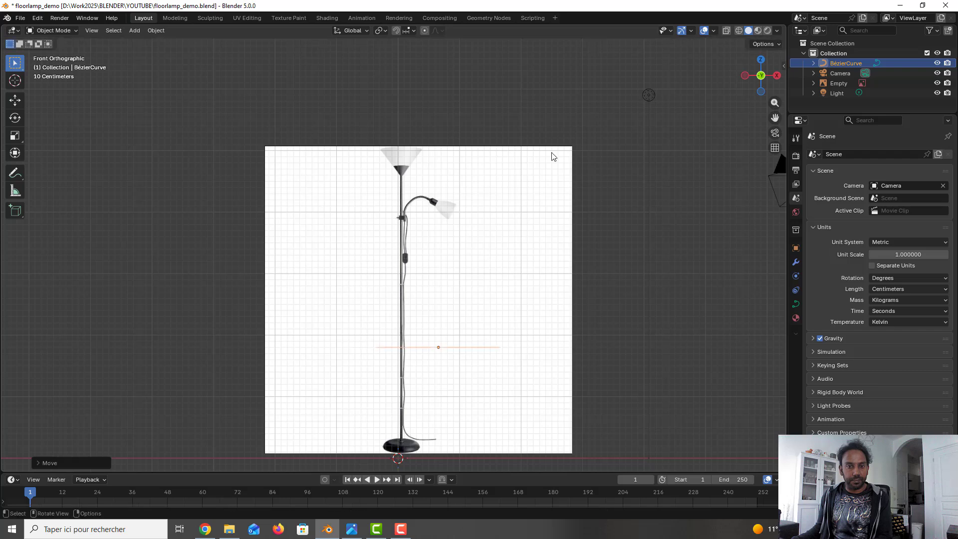
- Set the curve's X and Y rotation to 90° and move it onto the lamp's upper pole, to about X 5.7 cm, Z 358 cm
key("n")
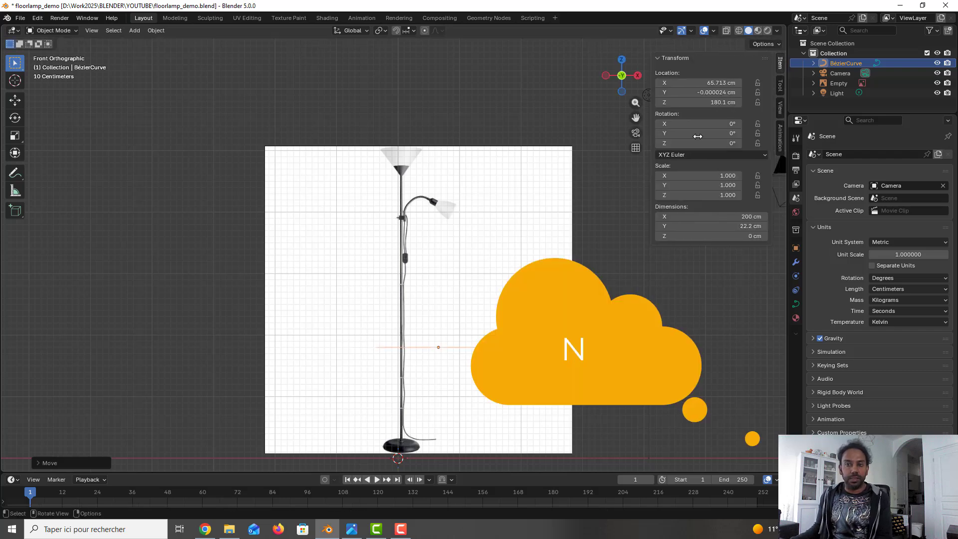
left_click(739, 125)
type("90")
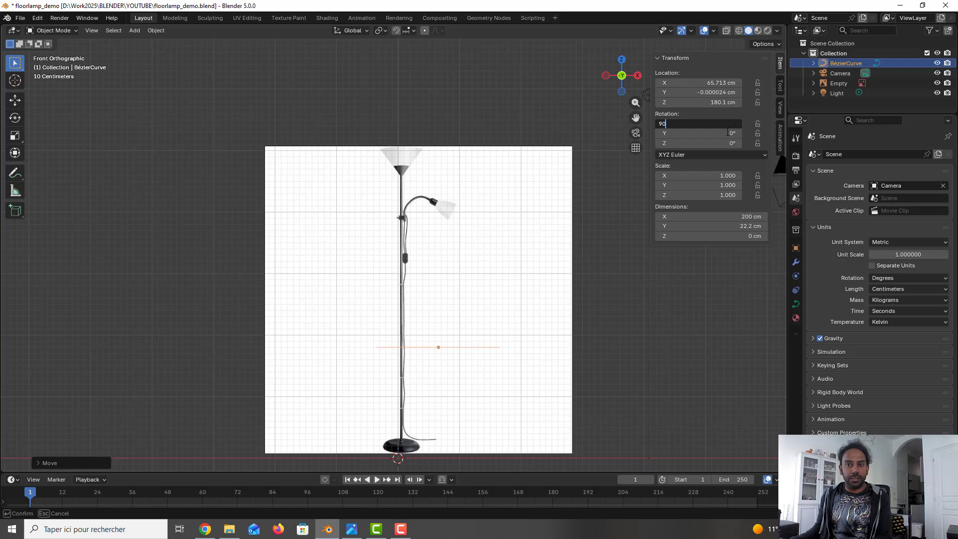
key("Return")
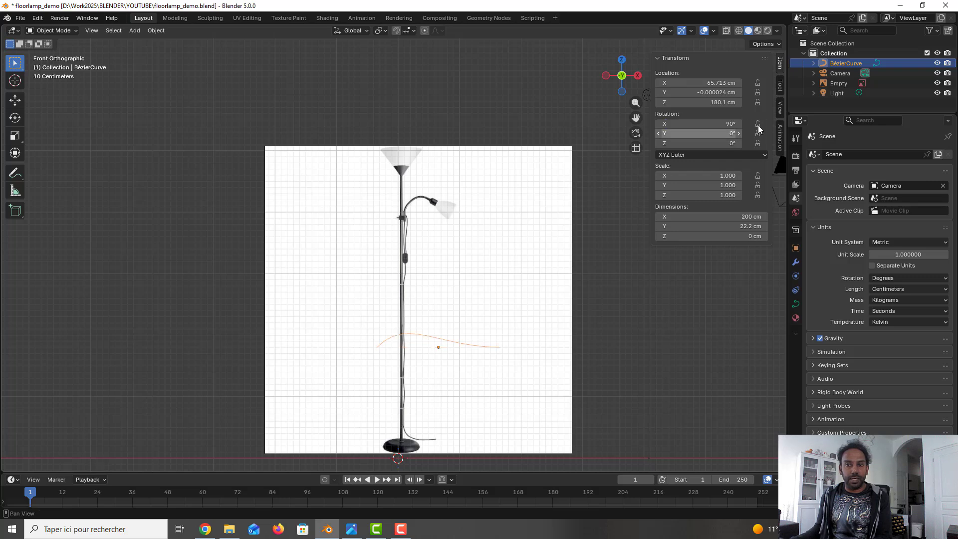
left_click(725, 133)
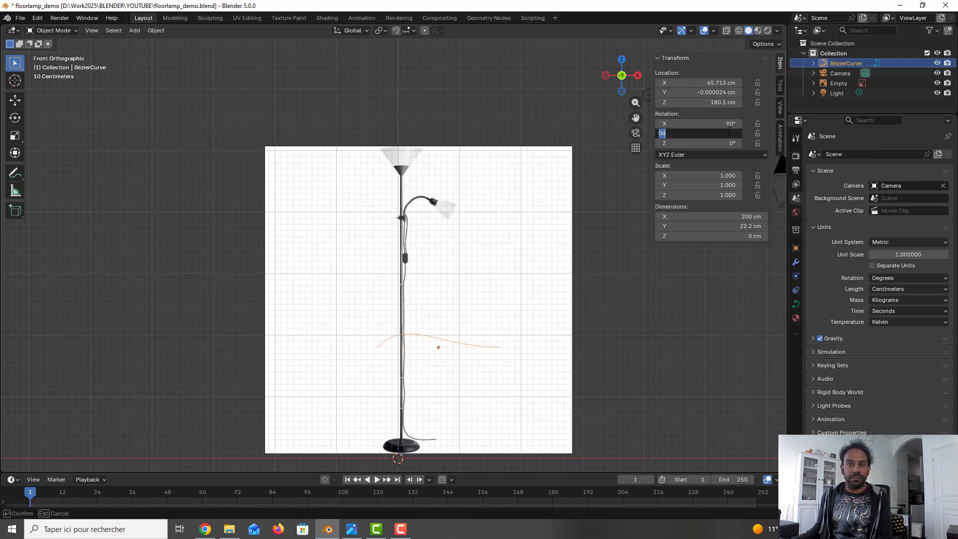
type("90")
key("Return")
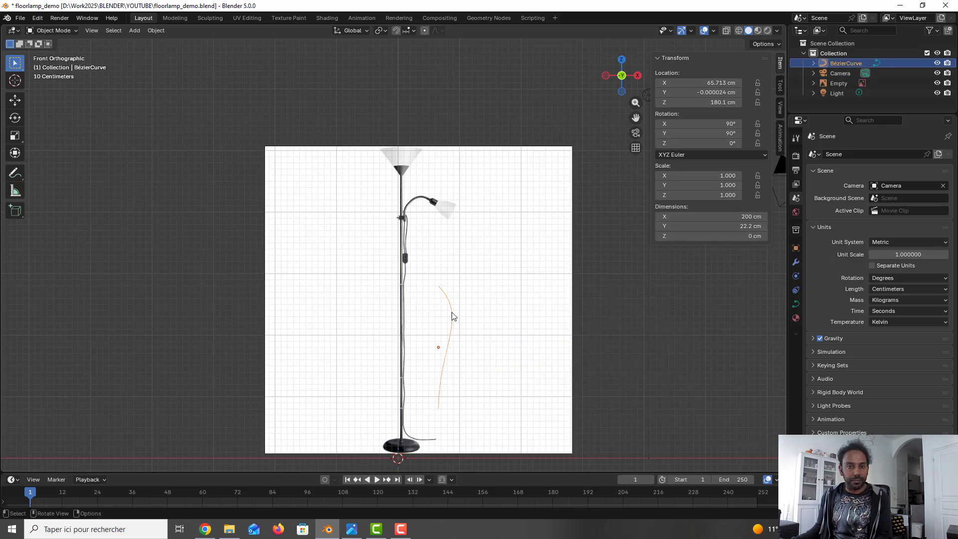
key("g")
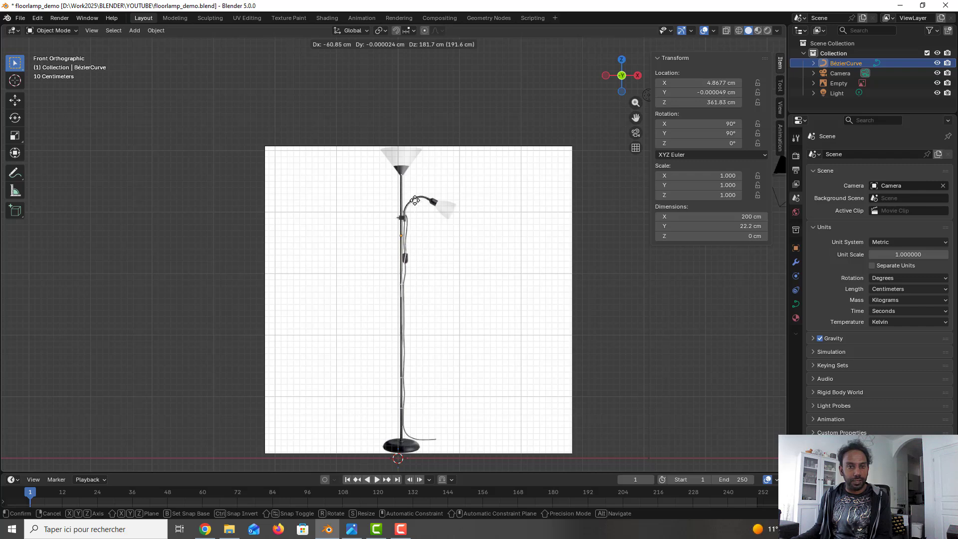
left_click(415, 203)
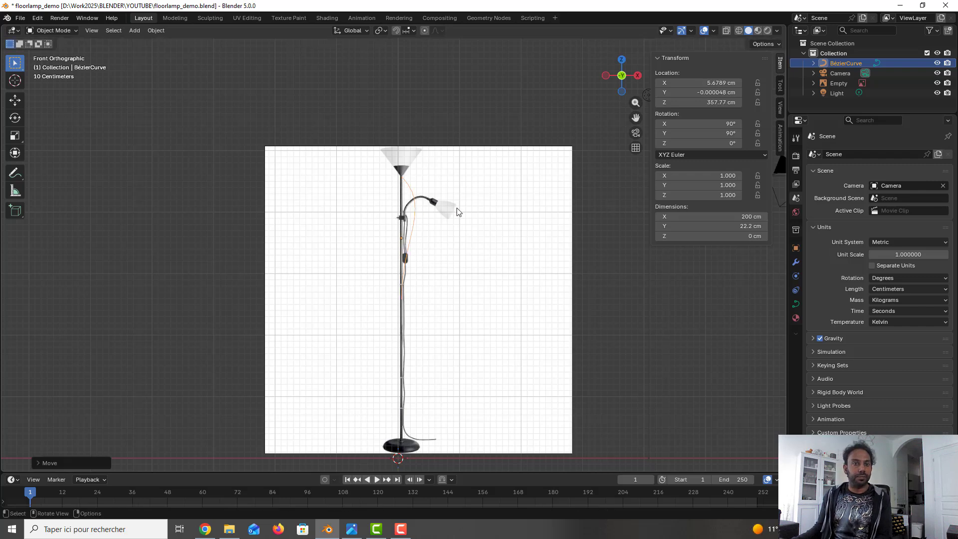
- Rename the reference image object as Ref Lamp
left_click(482, 208)
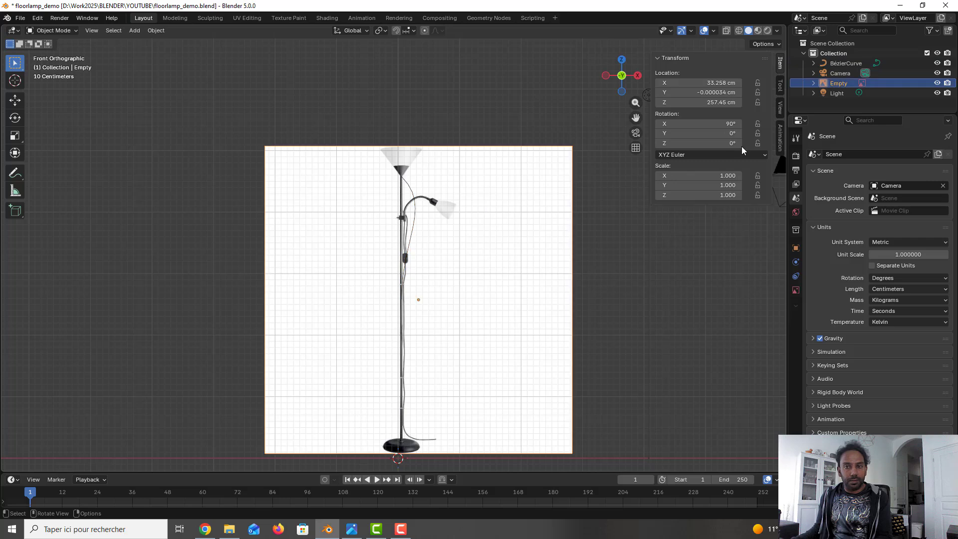
double_click(843, 83)
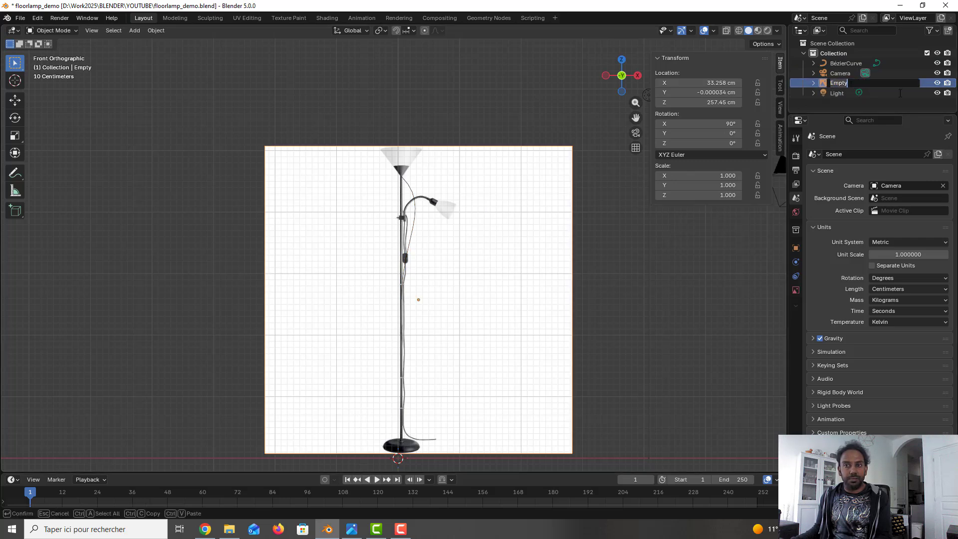
type("Ref")
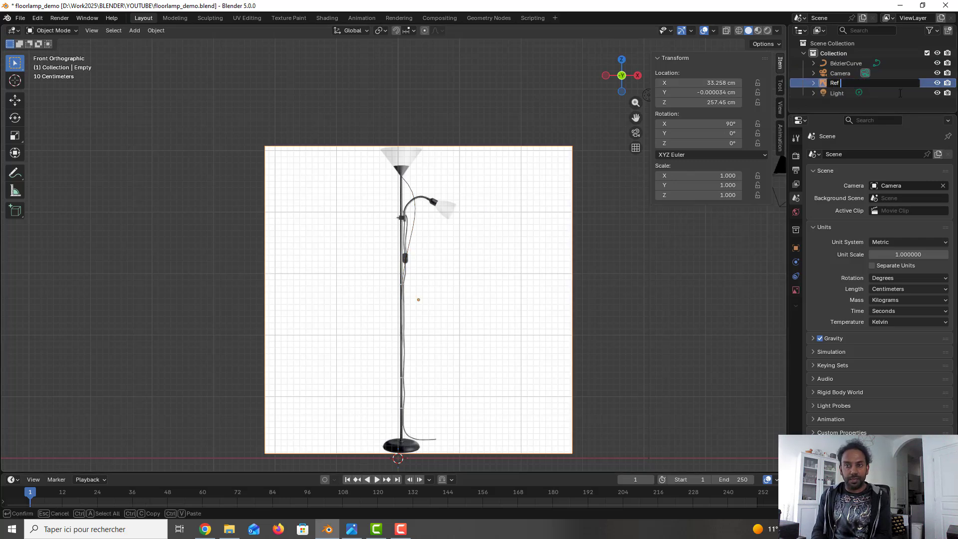
type(" L")
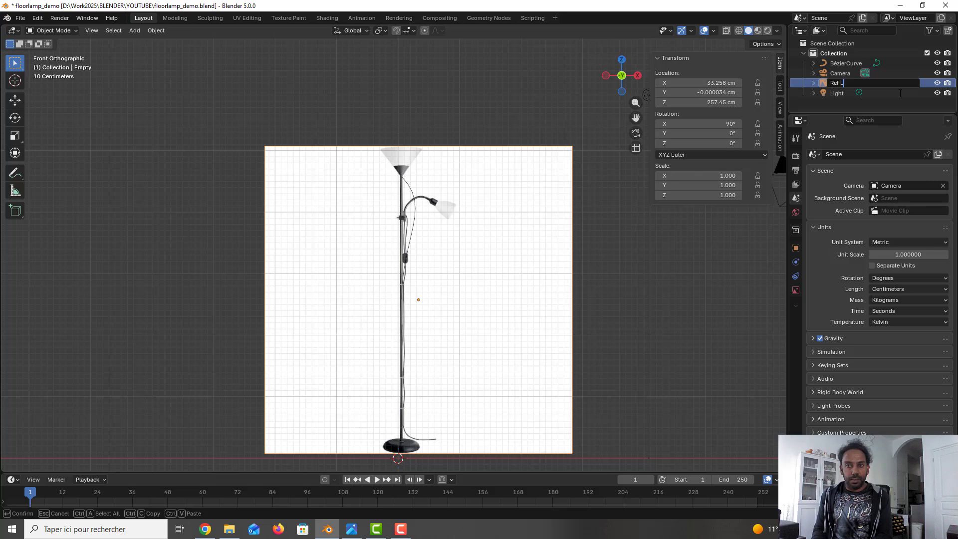
type("amp")
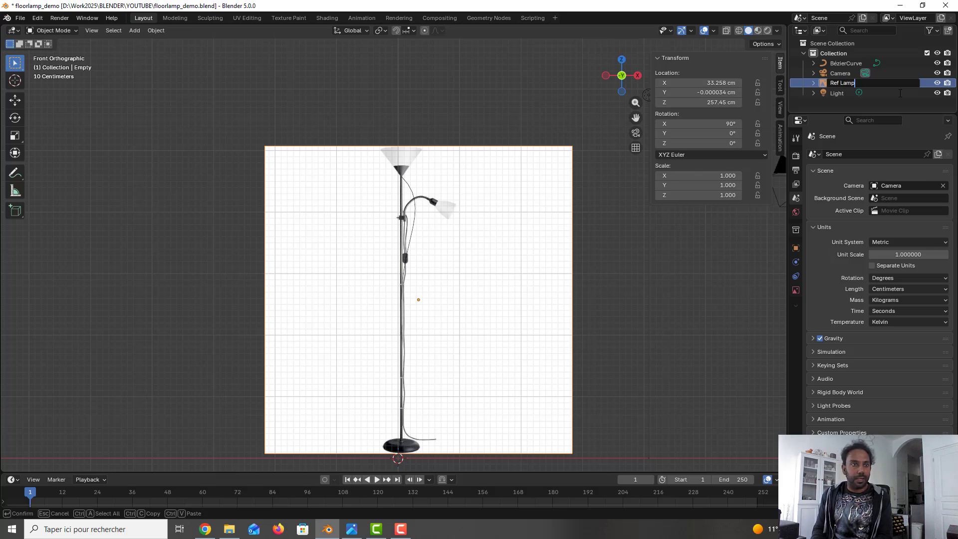
key("Return")
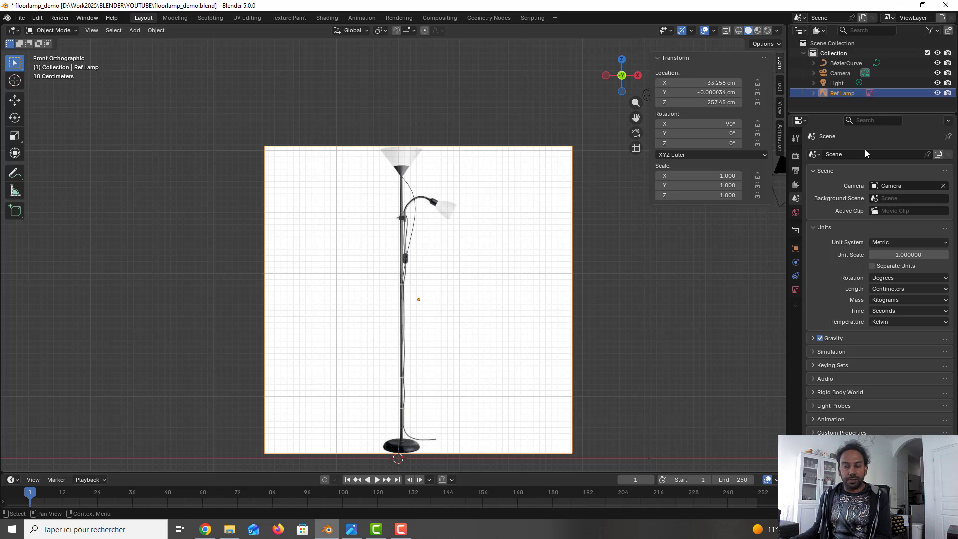
- Enable opacity for the Ref Lamp image and set it to 0.6
left_click(797, 290)
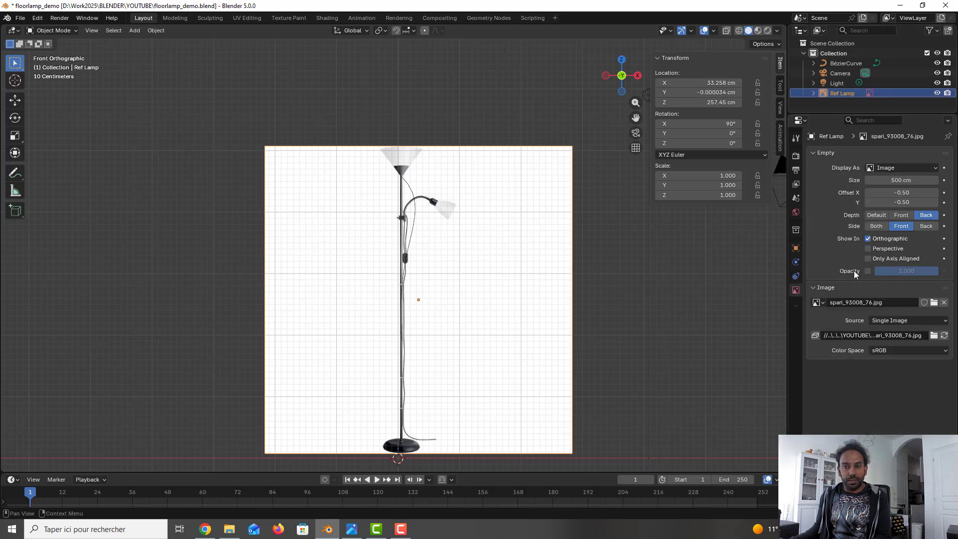
left_click(869, 271)
left_click(905, 268)
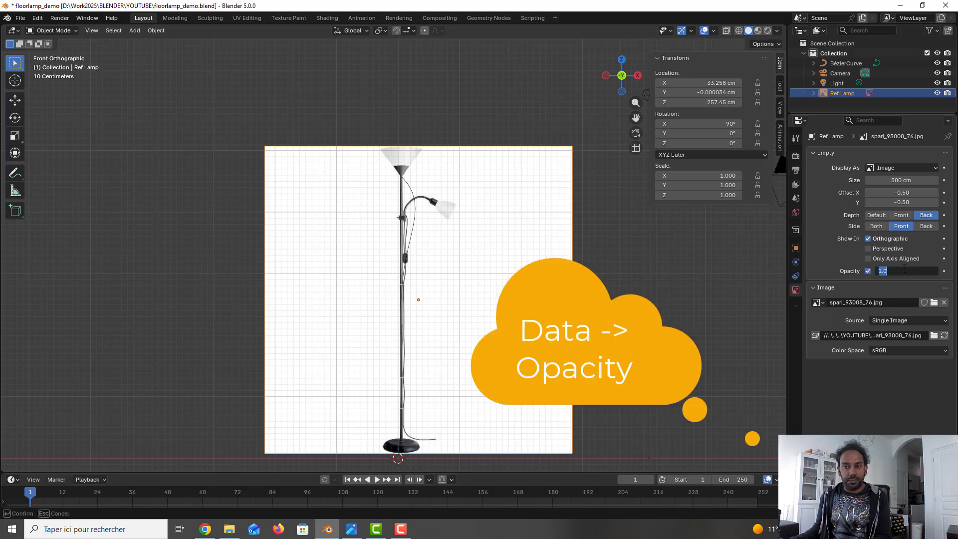
type("0.6")
key("Return")
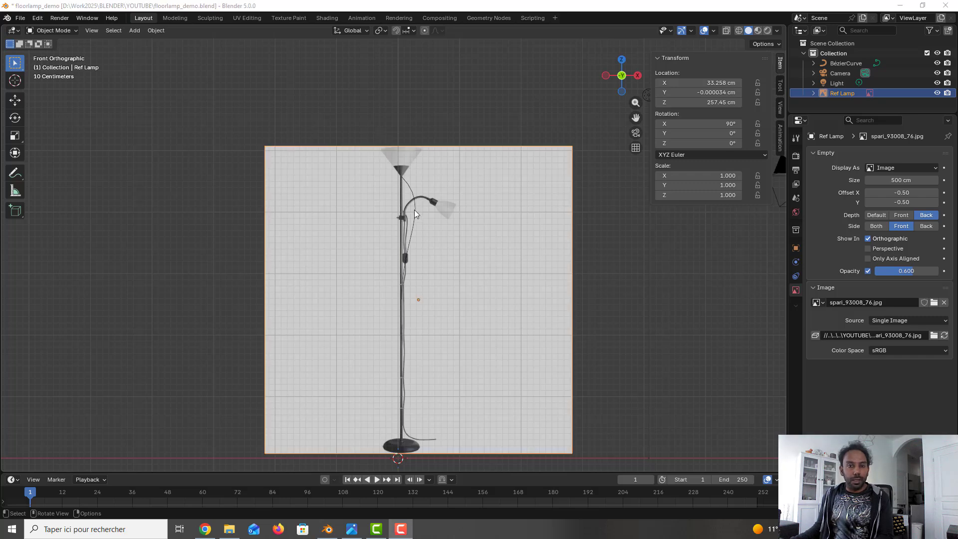
- Convert all points of the Bézier curve on the lamp's pole to the Poly spline type
left_click(415, 209)
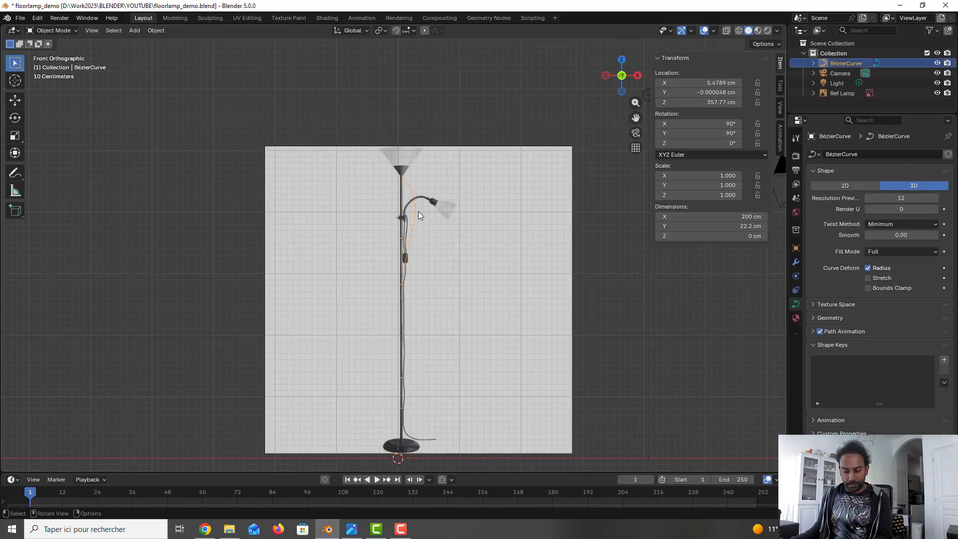
key("Tab")
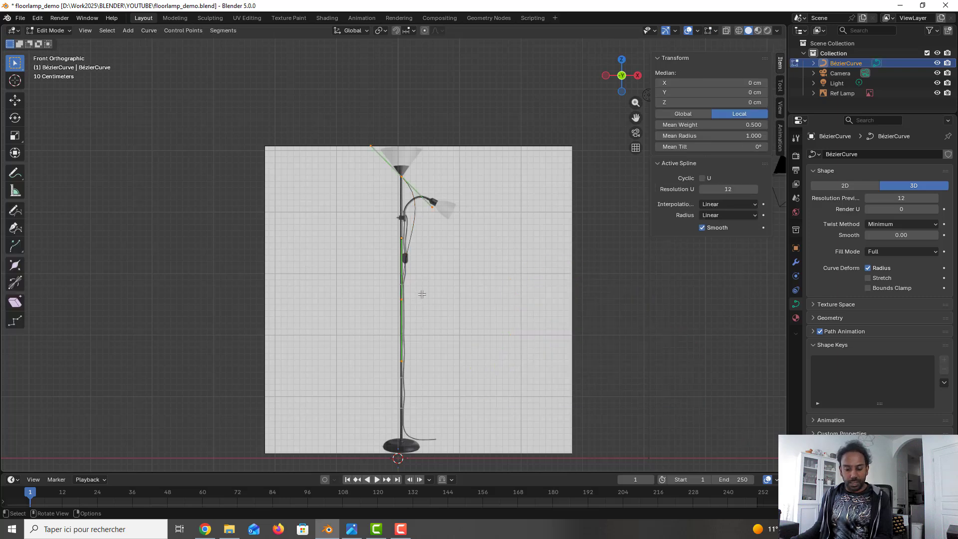
key("a")
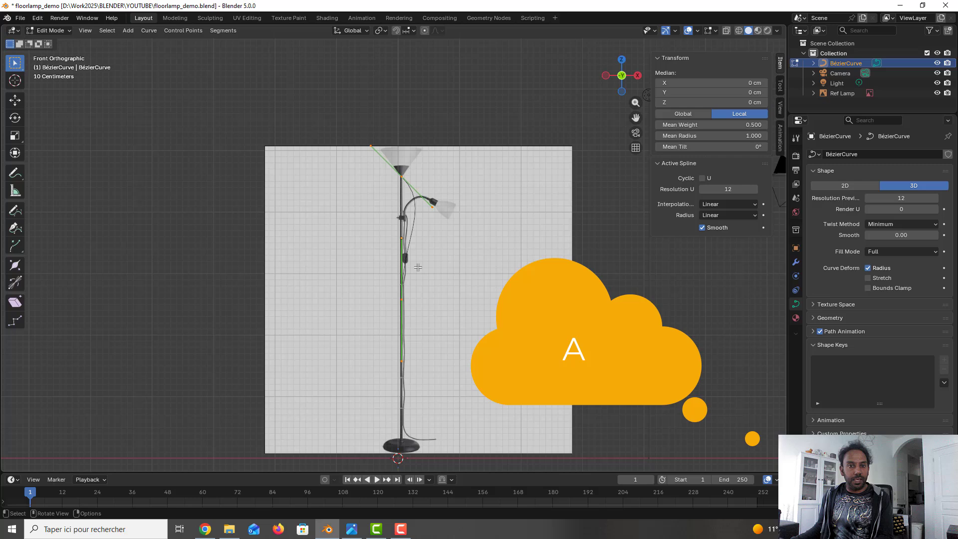
right_click(418, 231)
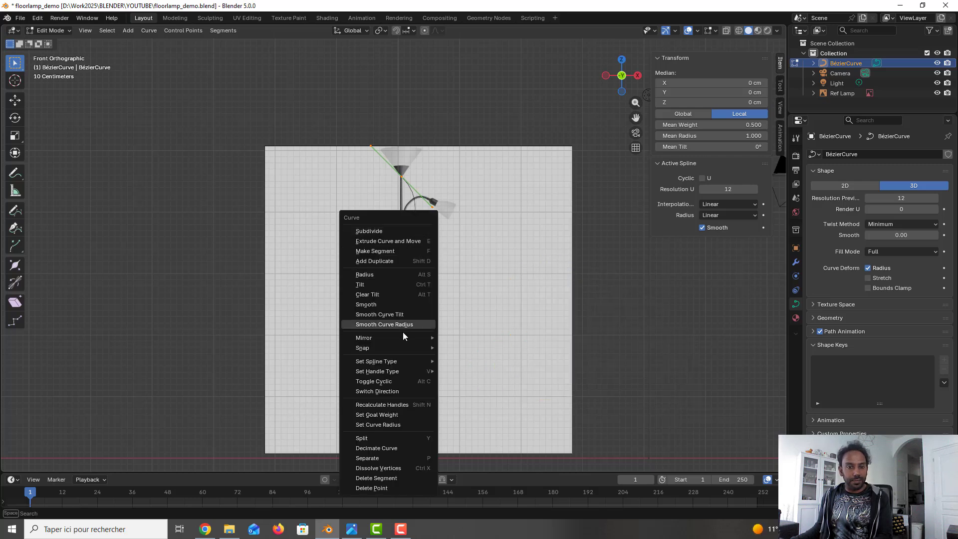
mouse_move(403, 362)
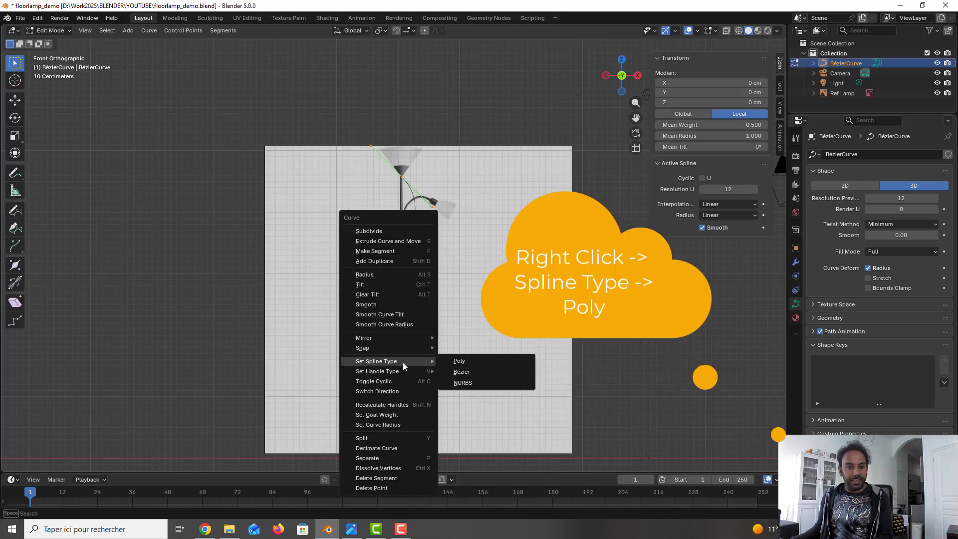
left_click(470, 361)
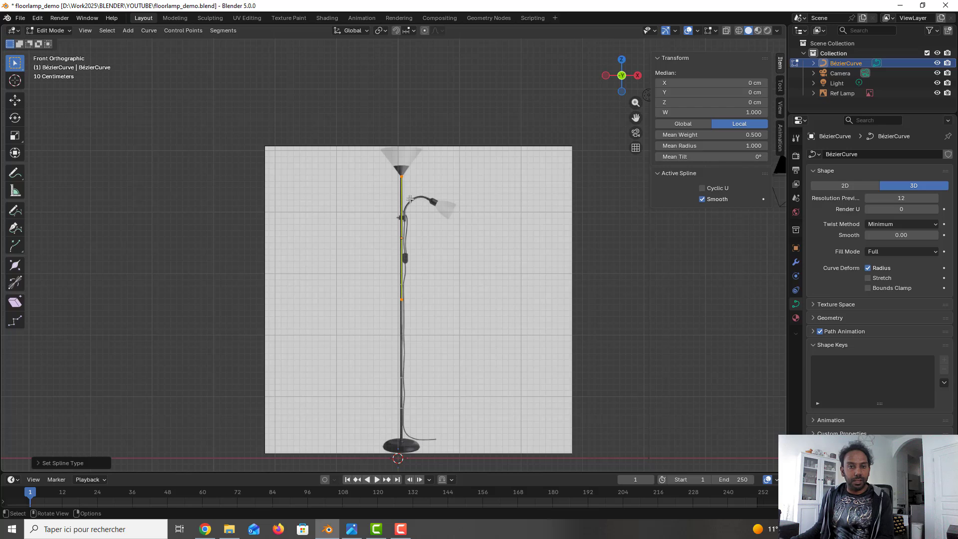
- Move the pole curve's upper point vertically to the base of the top lampshade, at local X about -101.6 cm
left_click_drag(392, 170, 414, 183)
key("g")
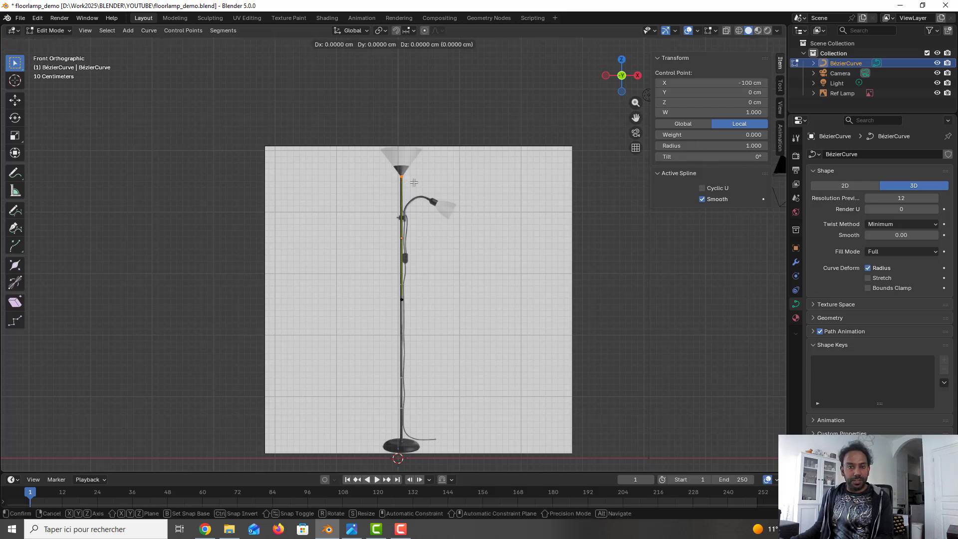
key("z")
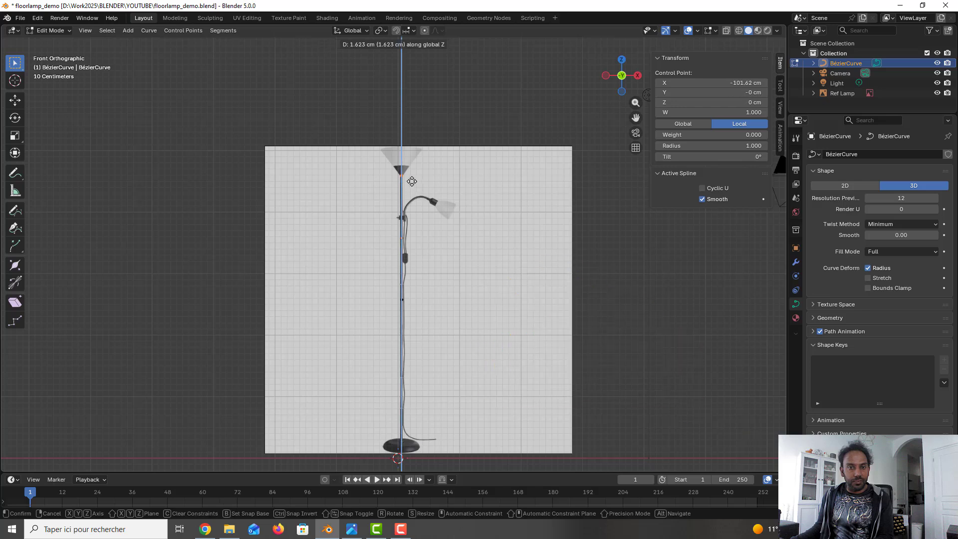
left_click(412, 252)
- Move the pole curve's lower point down along Z to the lamp's base, at local X about 325.5 cm, and return to Object Mode
left_click(412, 307)
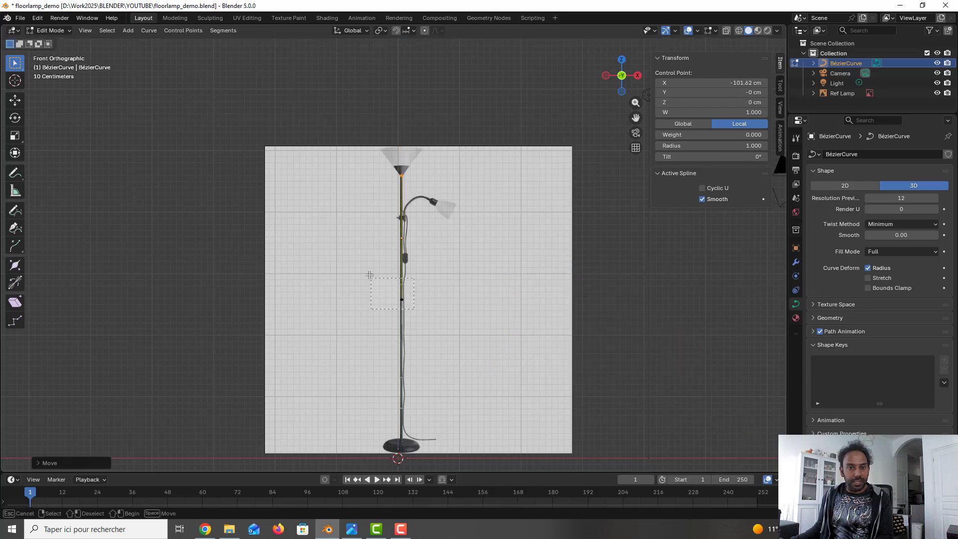
key("g")
key("z")
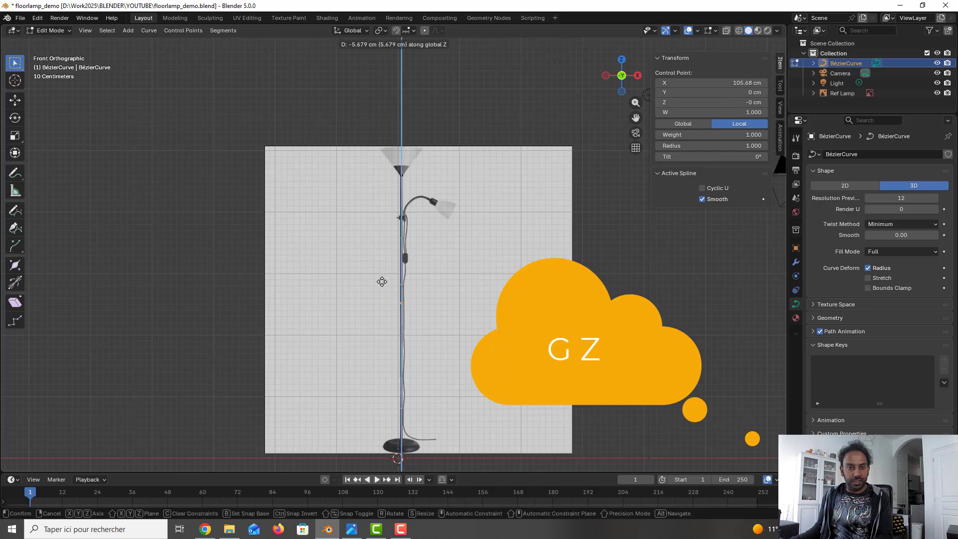
left_click(396, 418)
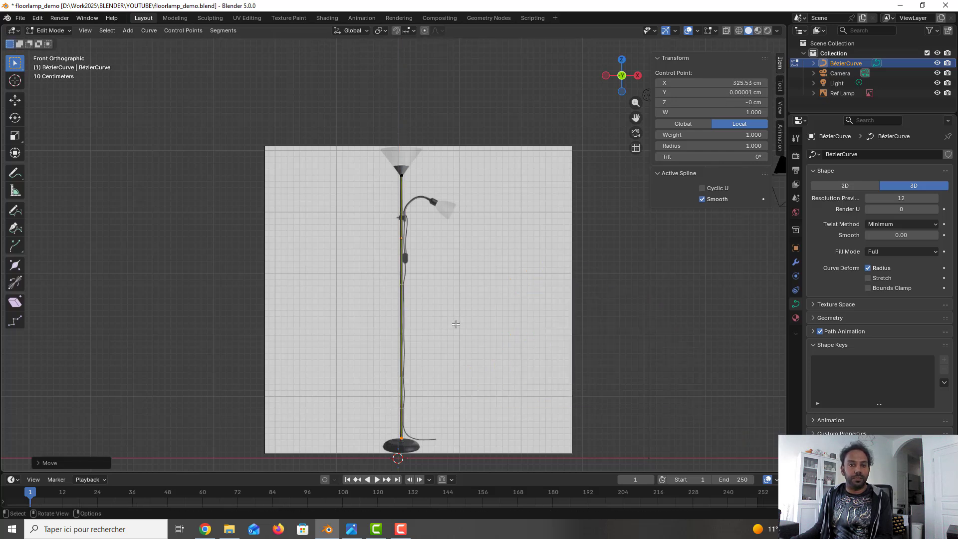
key("Tab")
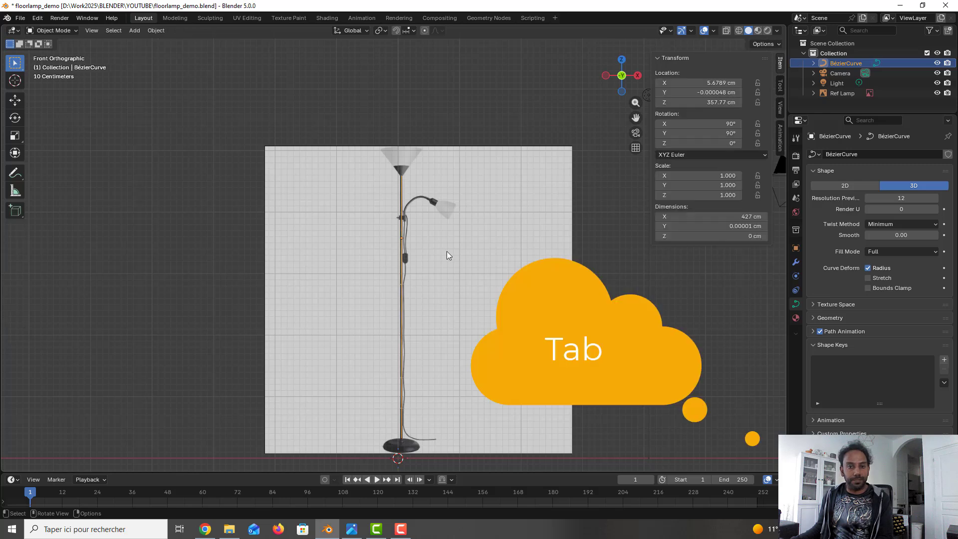
- Add a second Bézier curve and move it beside the lamp's side arm, to about X 96 cm, Z 405 cm
scroll(413, 214, "up", 5)
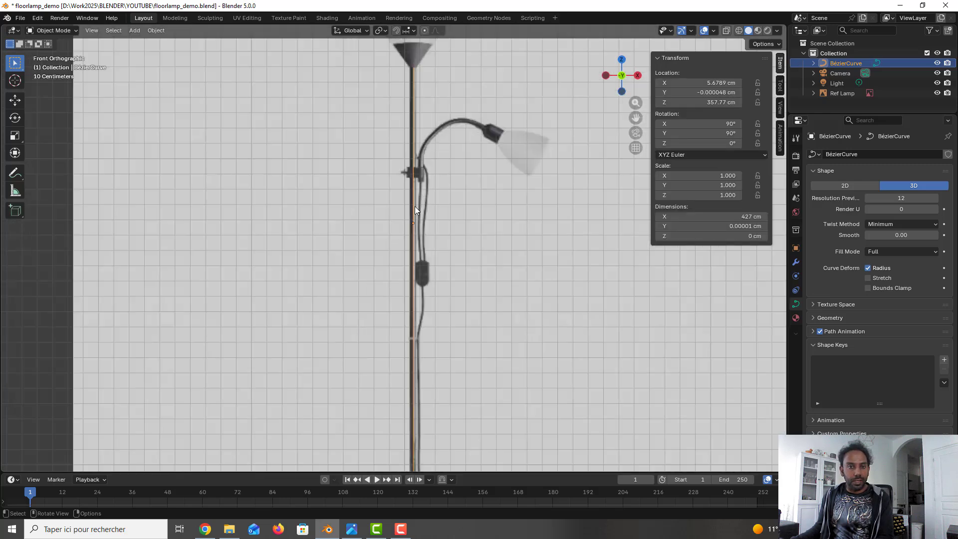
middle_click_drag(436, 184, 385, 299, "shift")
scroll(406, 226, "up", 1)
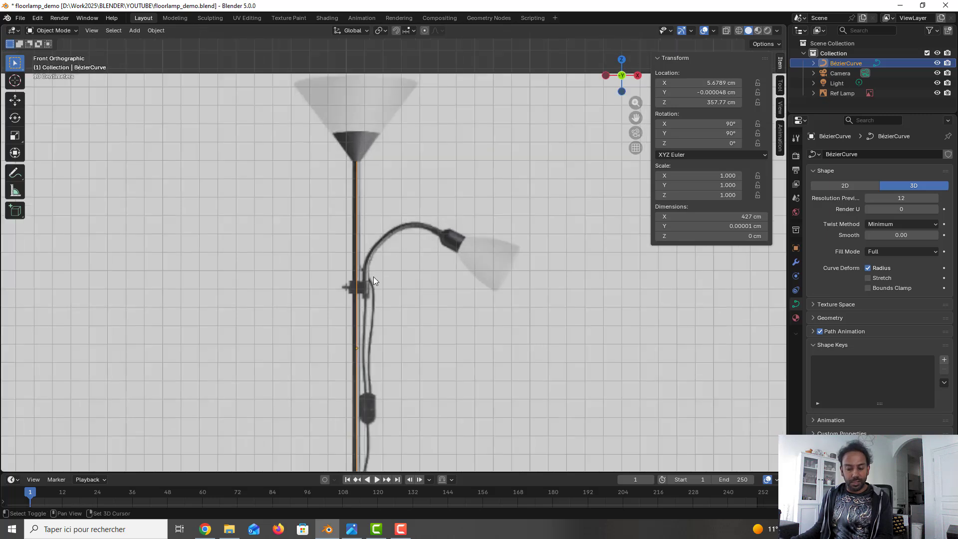
key("shift+a")
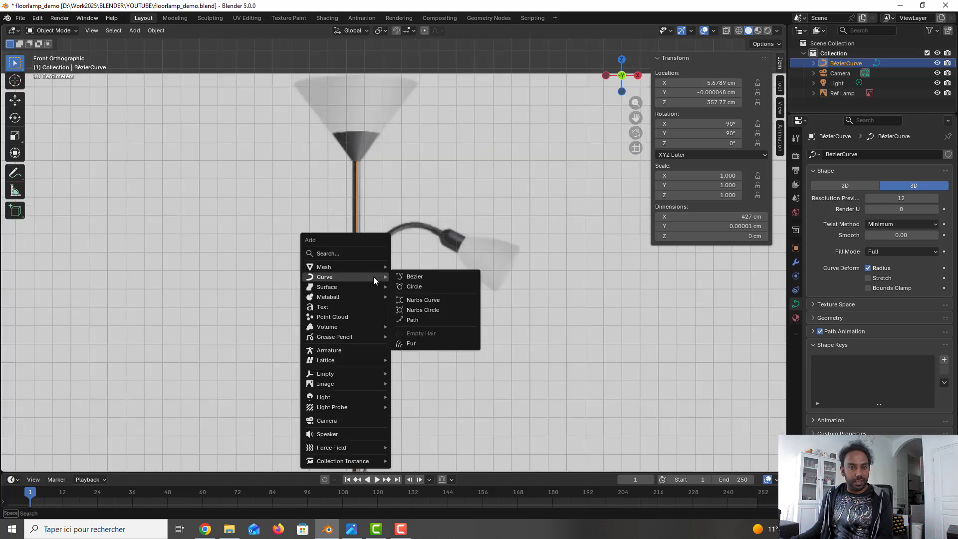
left_click(407, 275)
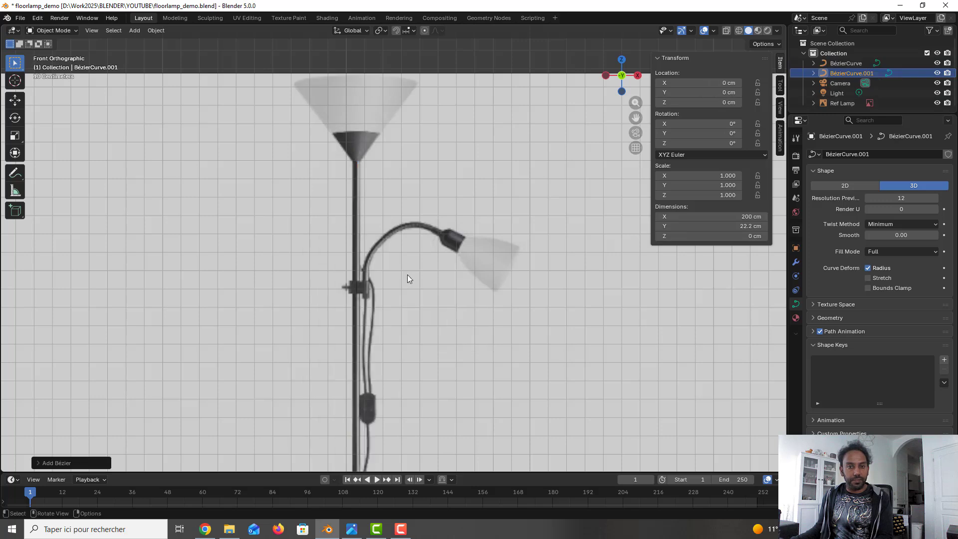
scroll(408, 278, "down", 8)
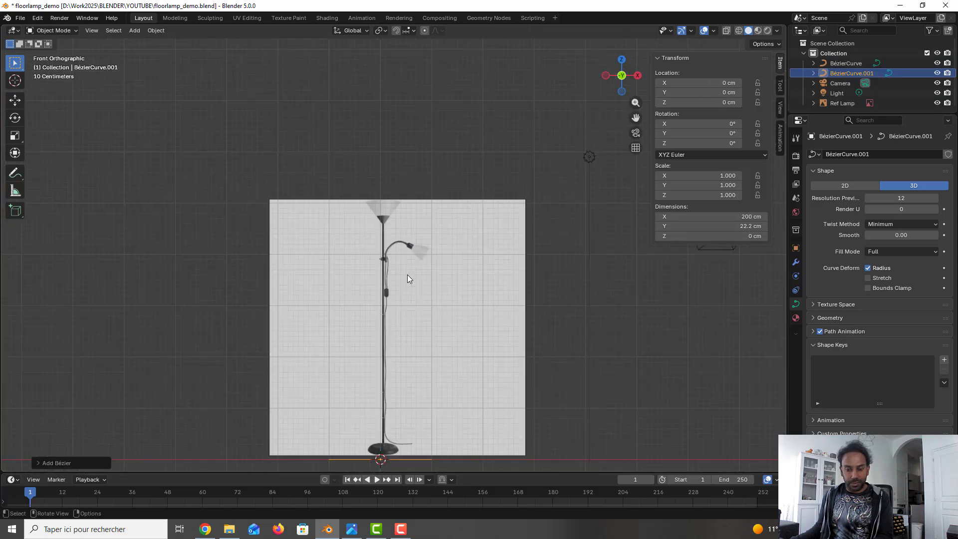
key("g")
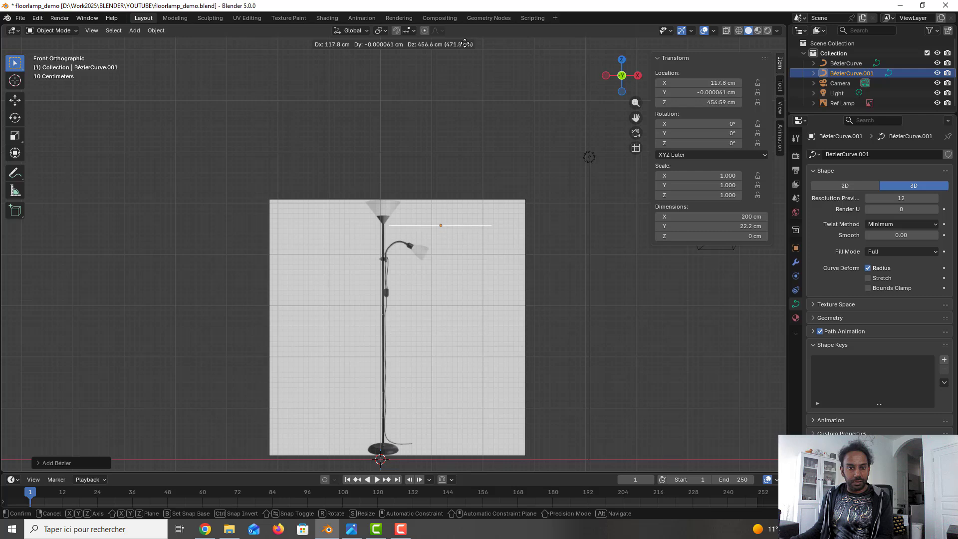
left_click(456, 70)
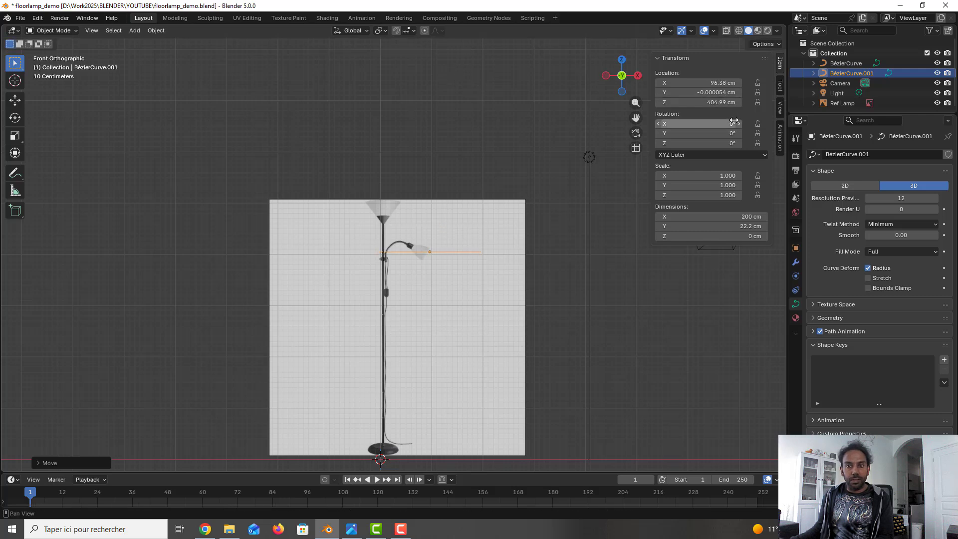
- Set the new curve's X rotation to 90° and move its start onto the side arm's clamp, placing it at about X 110 cm, Z 393 cm
left_click(734, 123)
type("90")
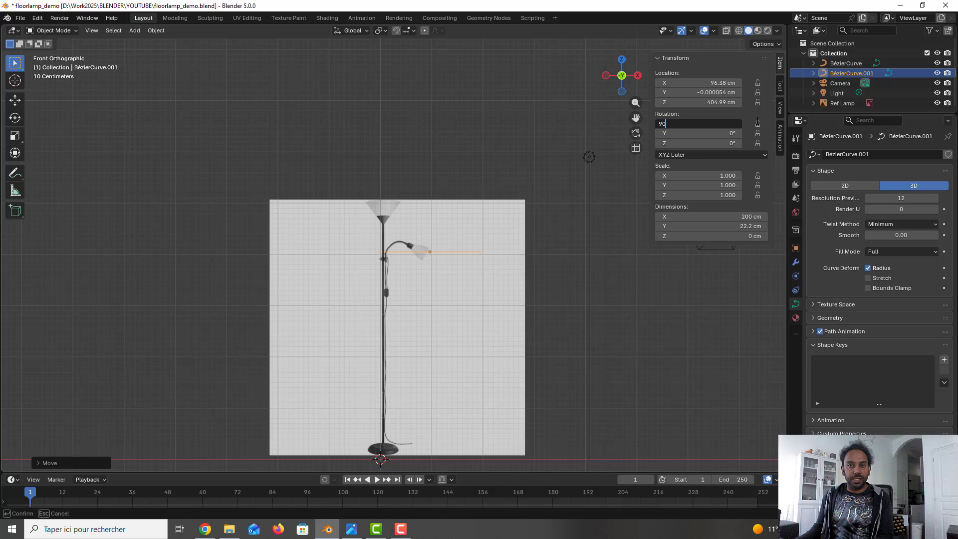
key("Return")
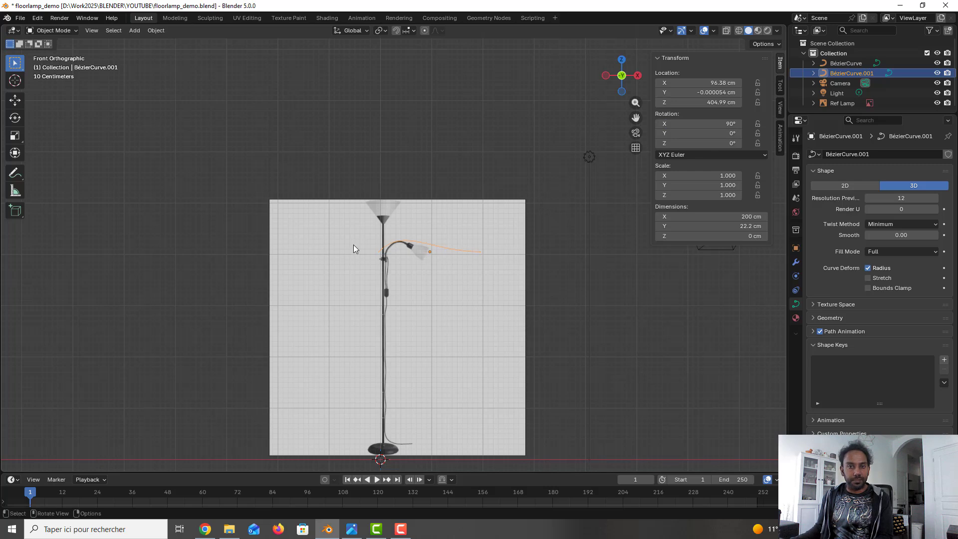
scroll(353, 247, "up", 6)
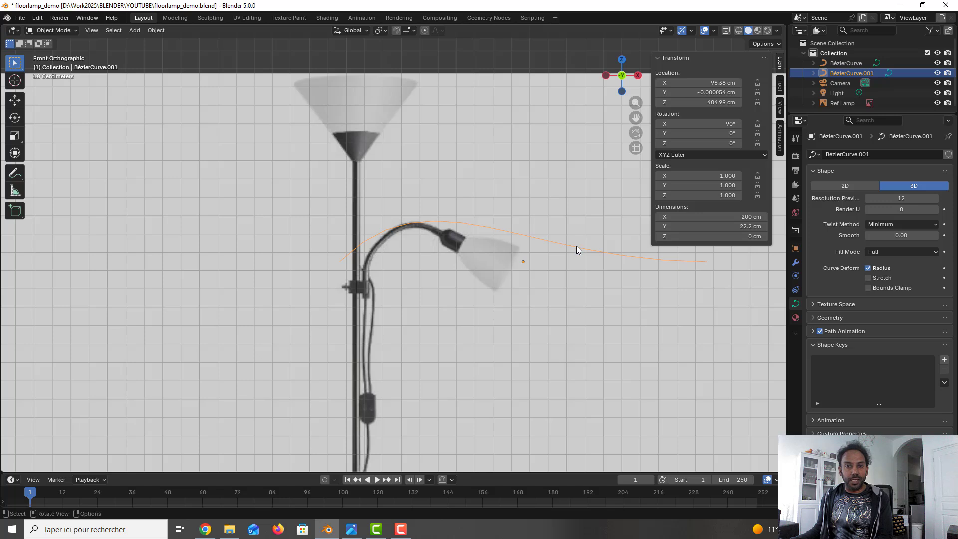
key("g")
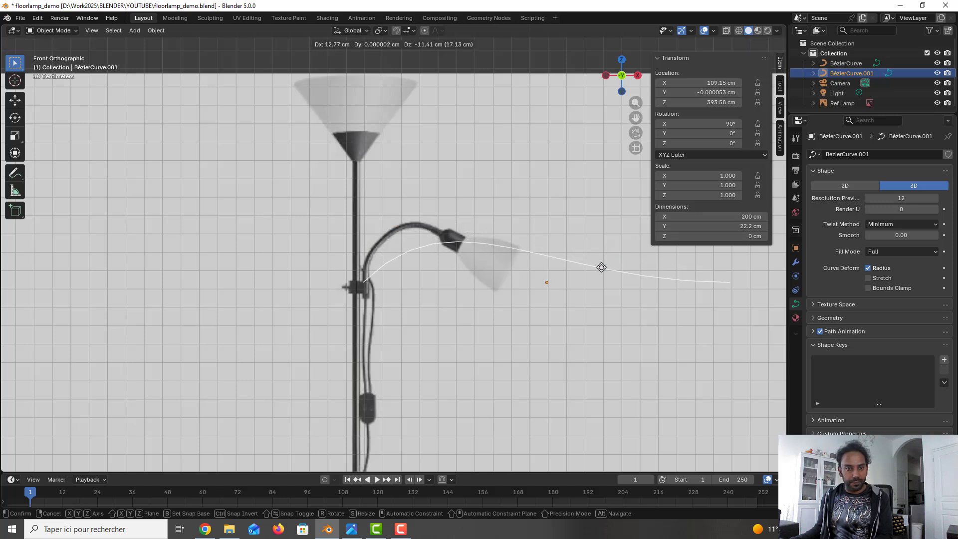
left_click(601, 270)
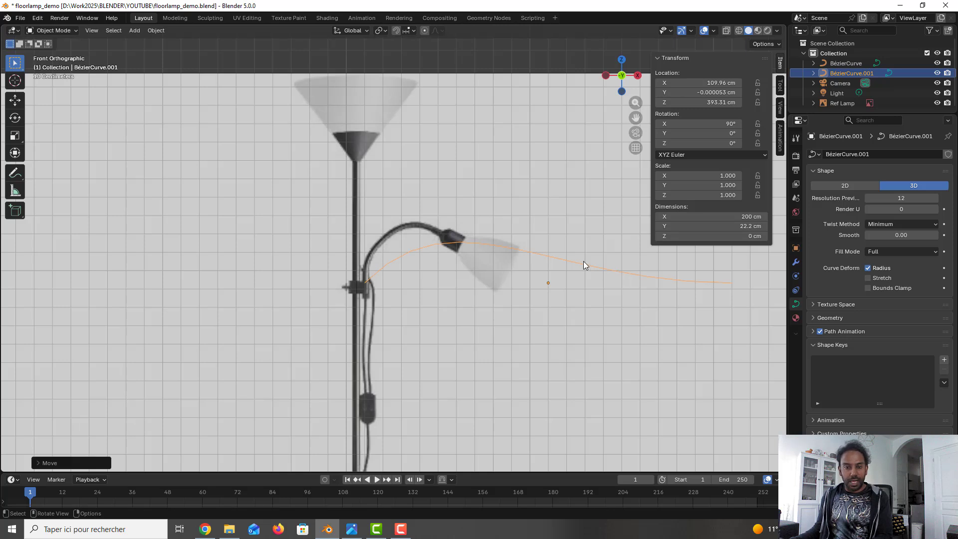
- In Edit Mode, move the new curve's far end point onto the side lamp's socket, at local X about -46 cm, Y 22 cm
key("Tab")
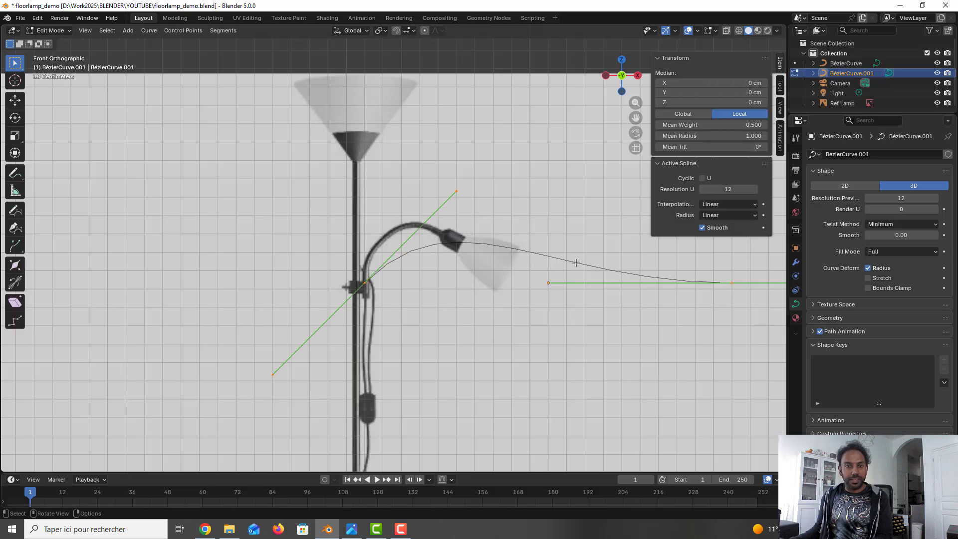
left_click(732, 281)
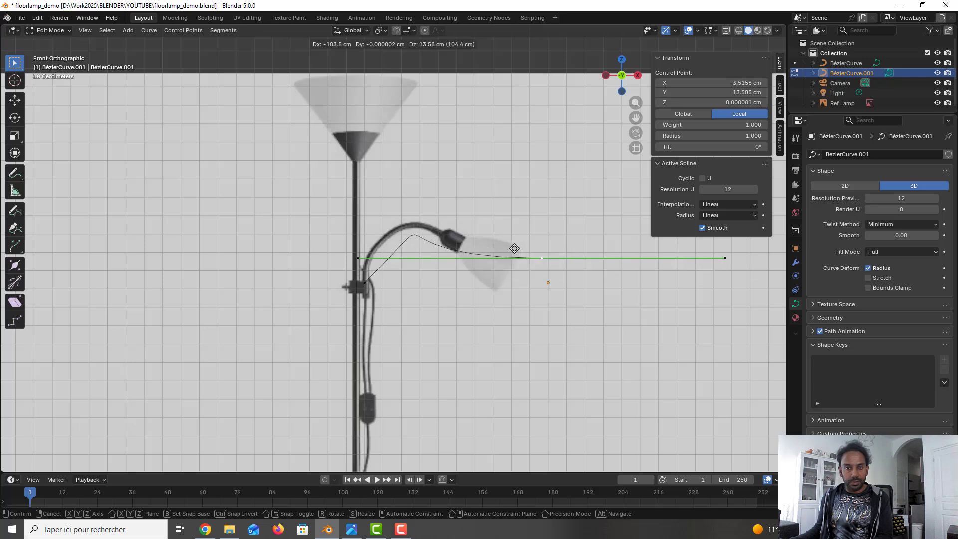
left_click(475, 236)
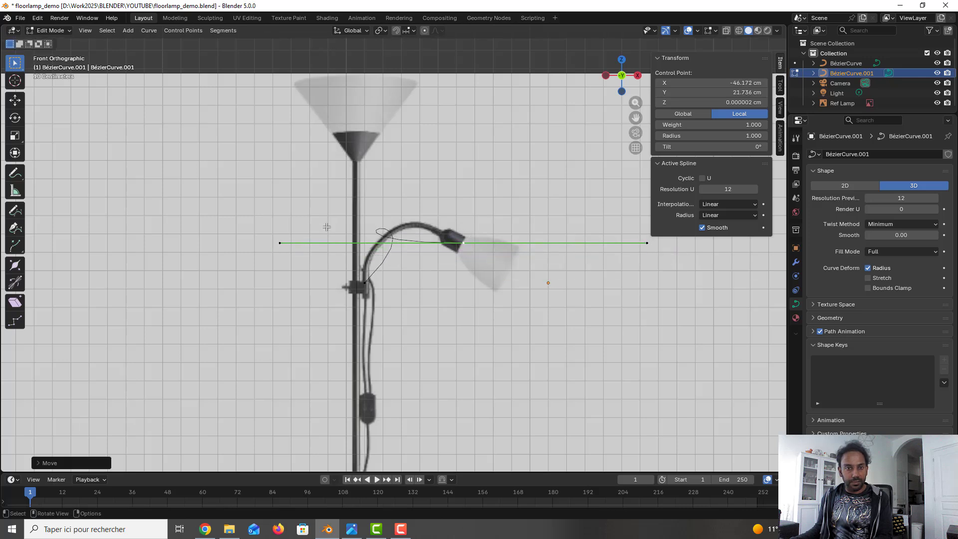
- Move the end point's inner handle onto the top of the side arm's bend, at local X about -86 cm, Y 33 cm
left_click(280, 244)
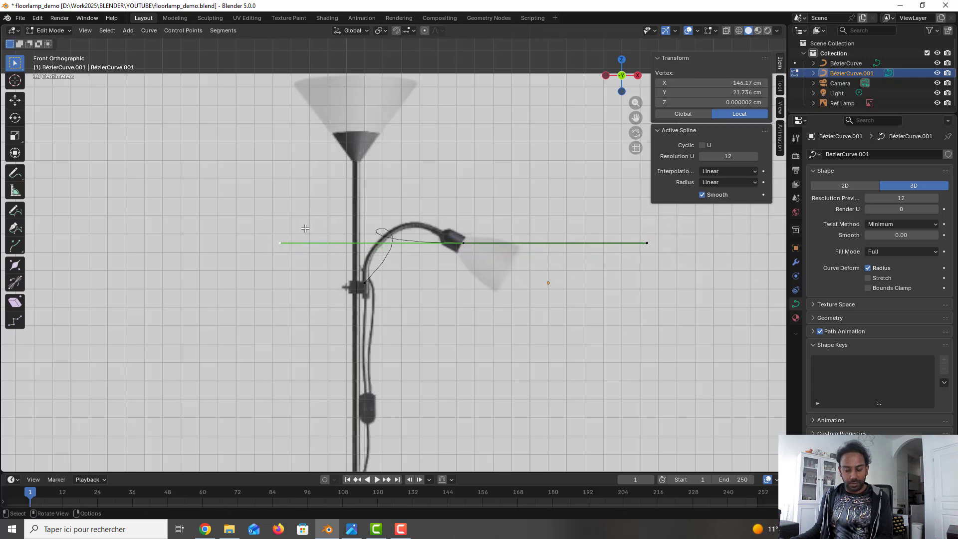
key("g")
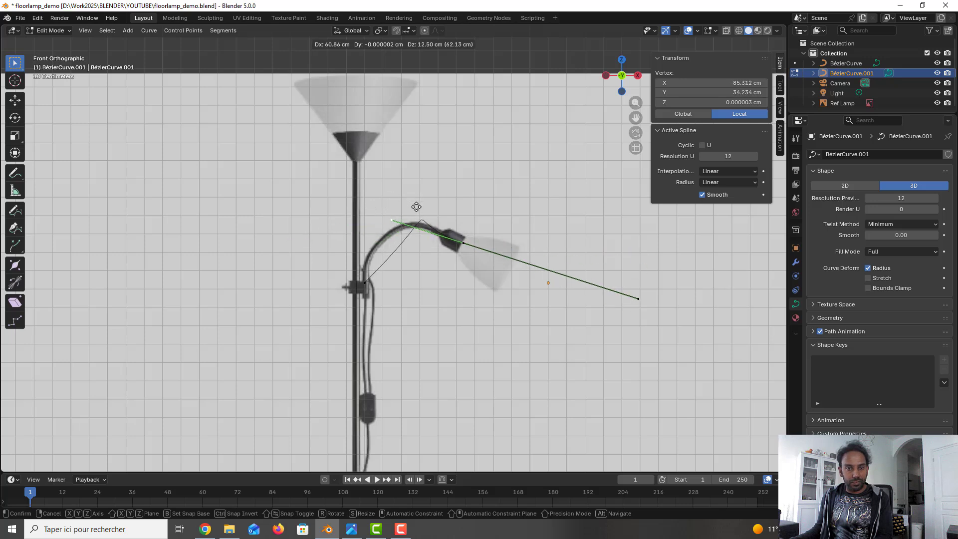
left_click(416, 206)
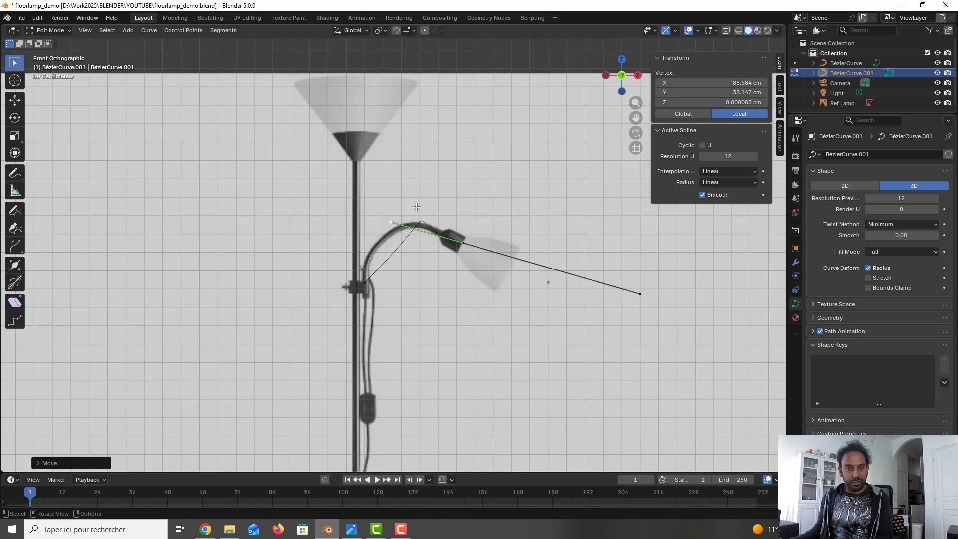
- Move the upper handle of the side-arm curve's start point onto the arm's bend, at local X about -96 cm, Y 27 cm
left_click(374, 279)
left_click(458, 190)
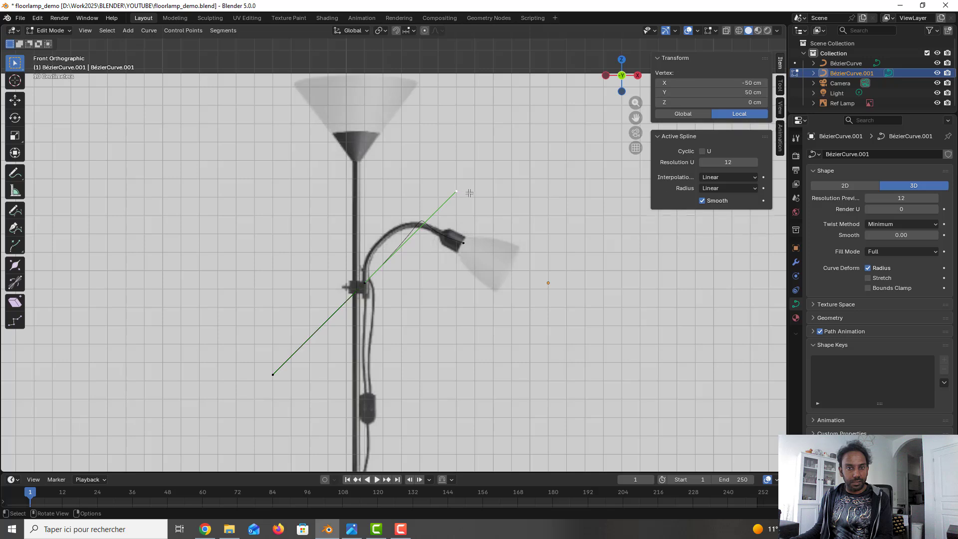
key("g")
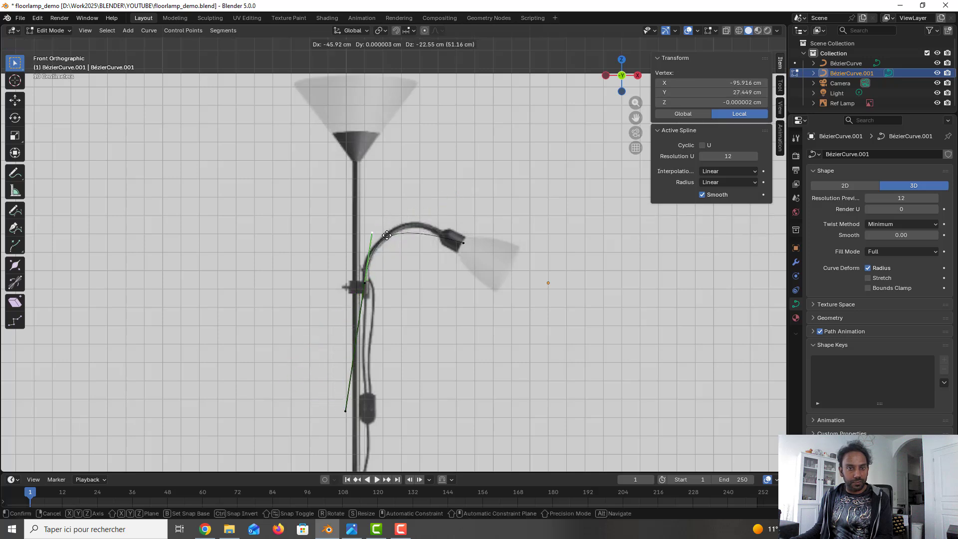
left_click(381, 235)
- Raise the end point's inner handle to local X about -81 cm, Y 37 cm so the curve follows the arm, and leave Edit Mode
left_click(461, 244)
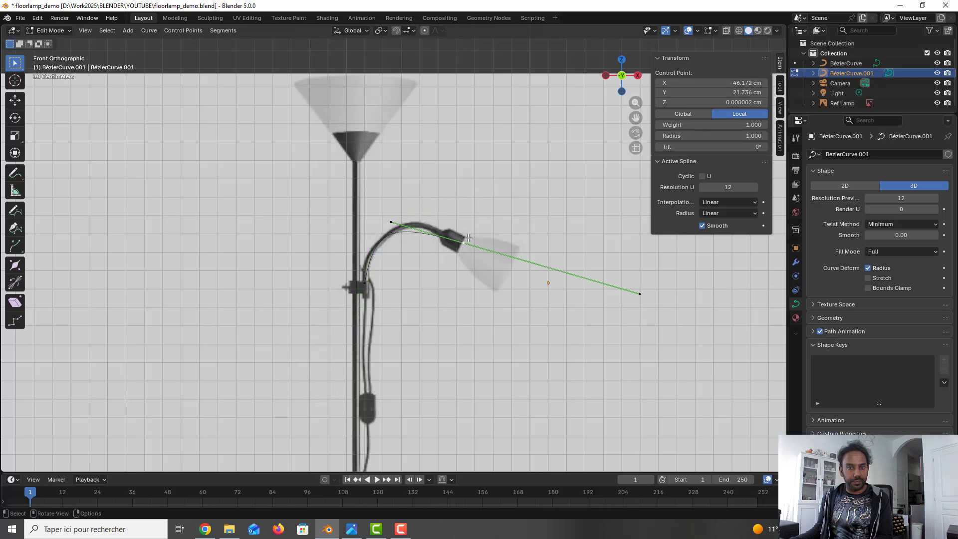
left_click(394, 222)
key("g")
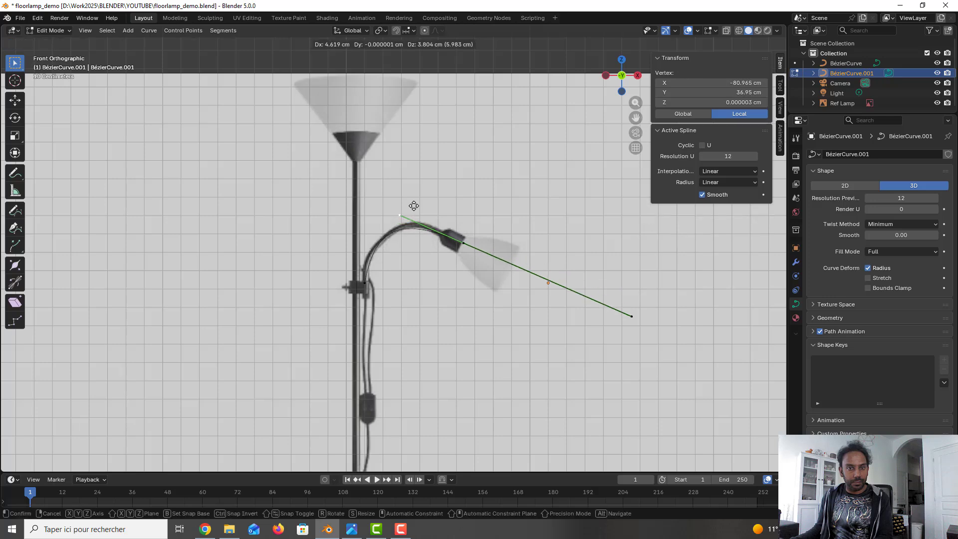
left_click(417, 203)
key("Tab")
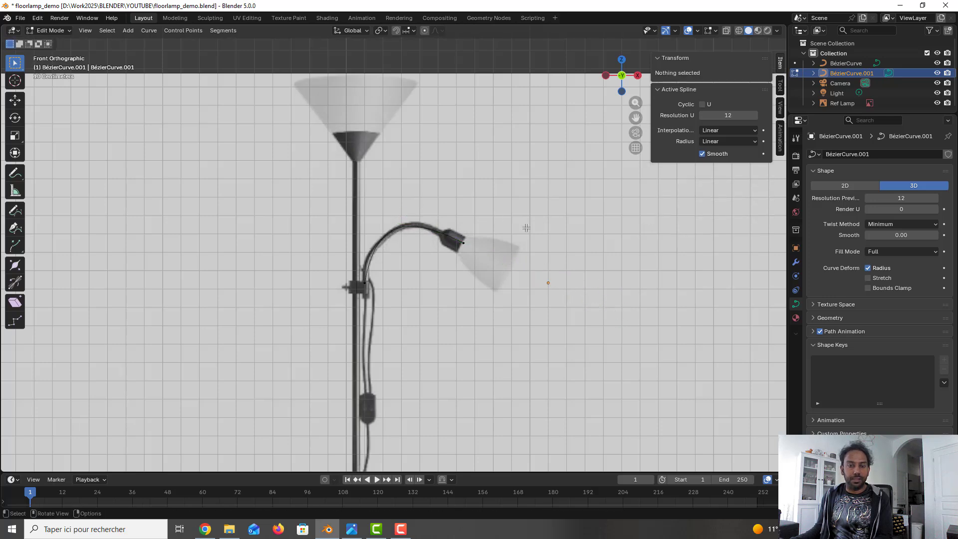
- In the right orthographic view, add a Bézier circle at the world origin as the tube profile
scroll(513, 238, "down", 3)
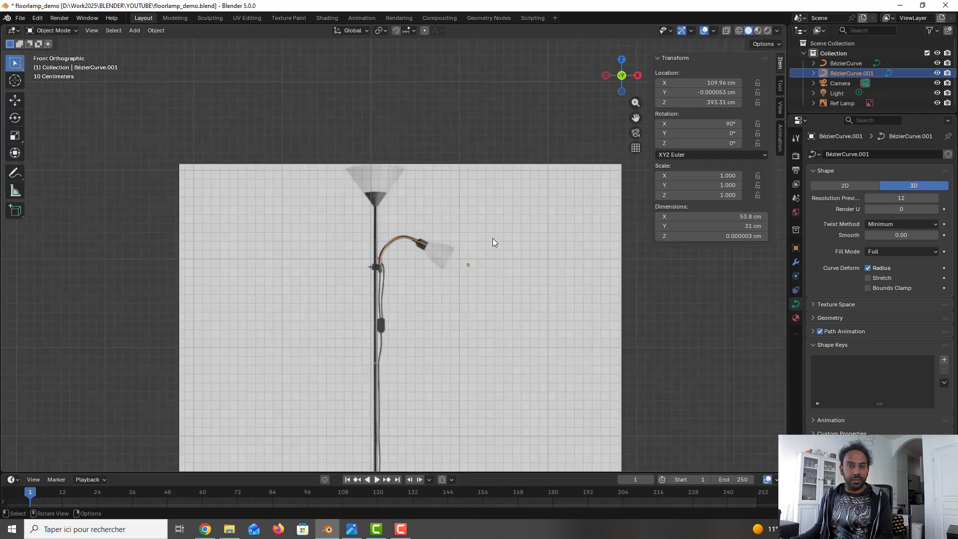
scroll(493, 241, "up", 1)
scroll(493, 238, "down", 2)
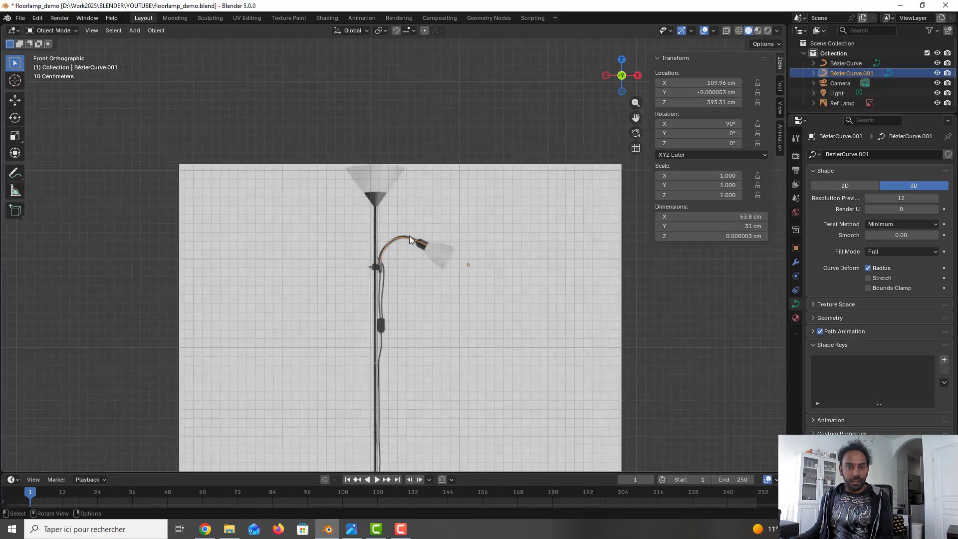
scroll(402, 264, "down", 2)
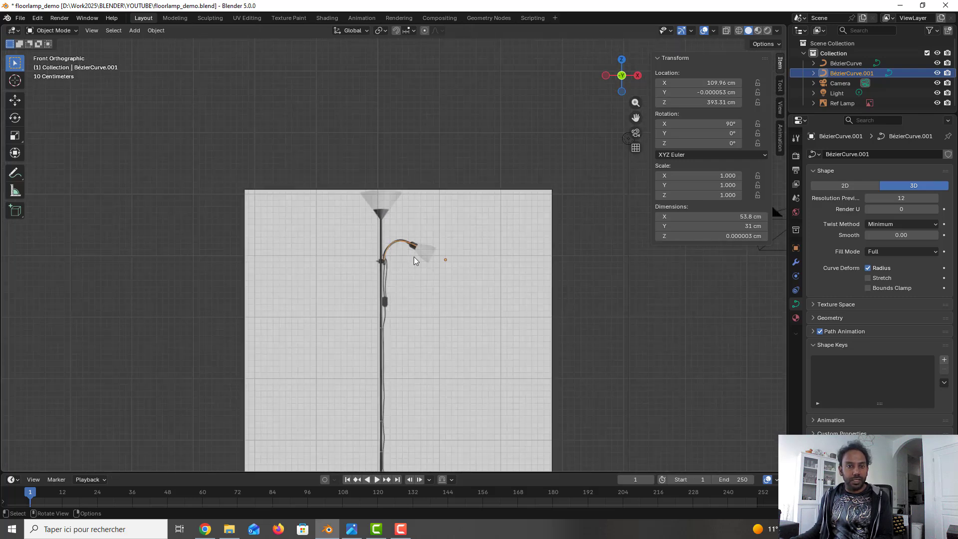
middle_click_drag(415, 256, 413, 216, "shift")
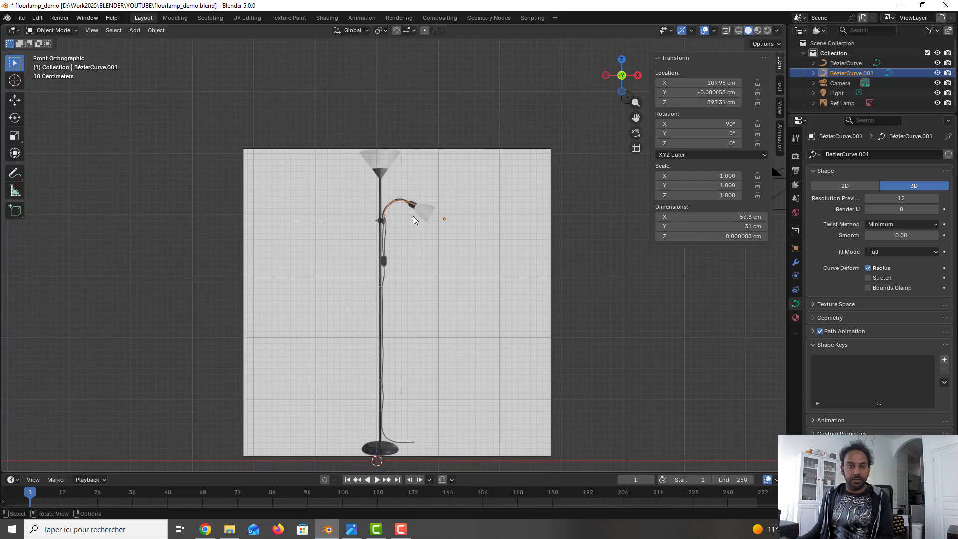
key("KP_3")
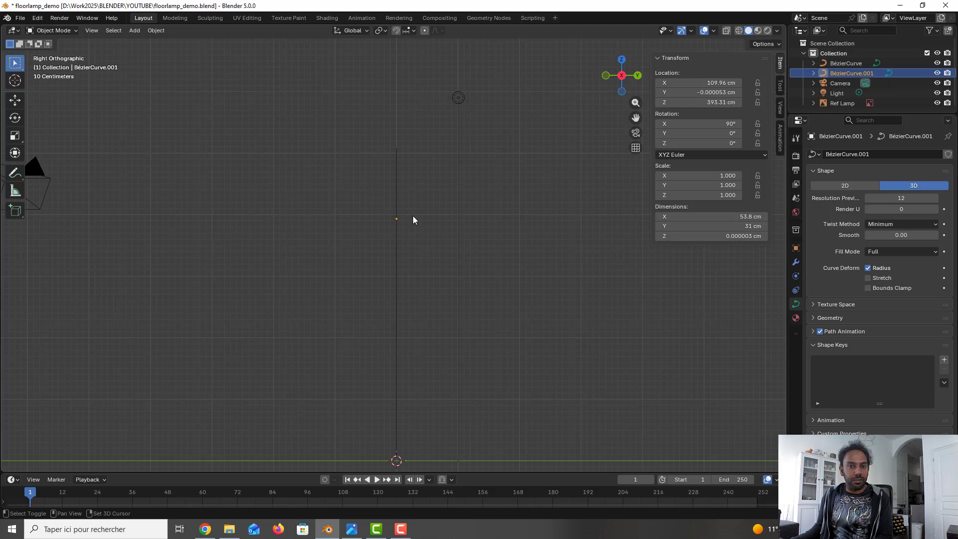
key("shift+a")
mouse_move(401, 217)
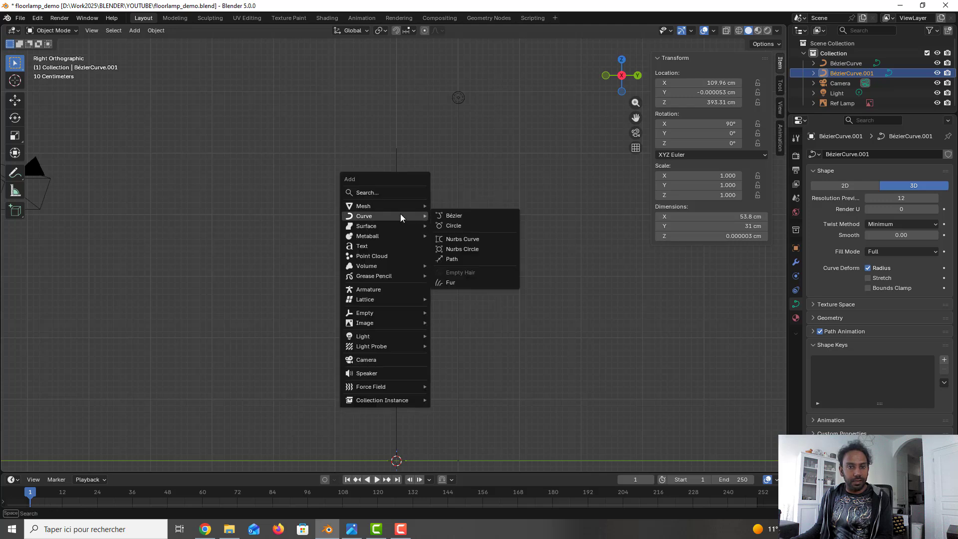
left_click(443, 226)
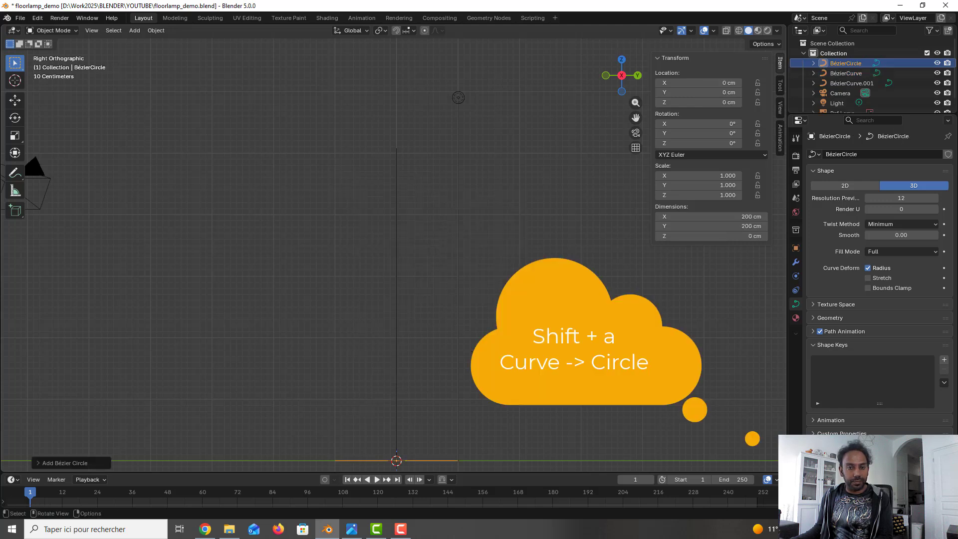
- Set the Bézier circle's X and Y dimensions to 8 cm each and deselect it
left_click(753, 216)
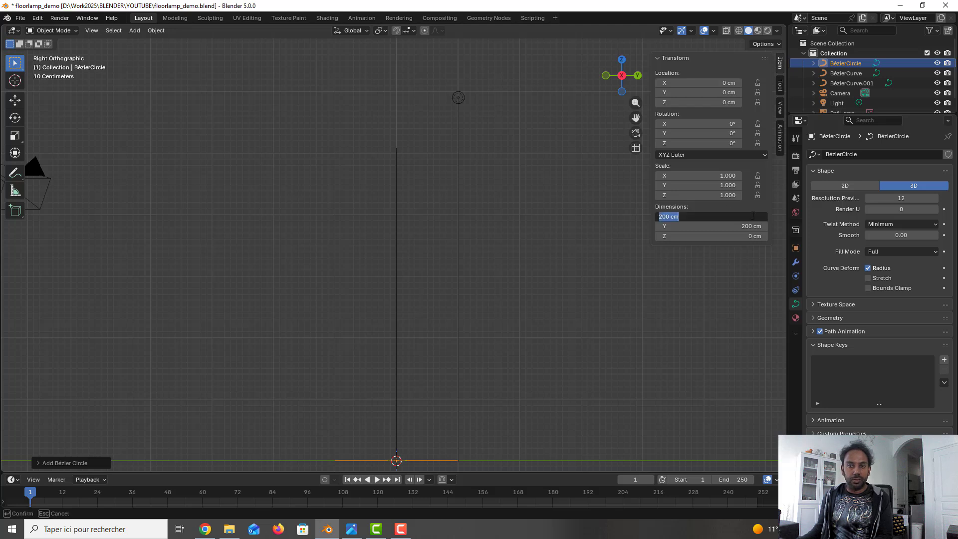
type("8")
key("Return")
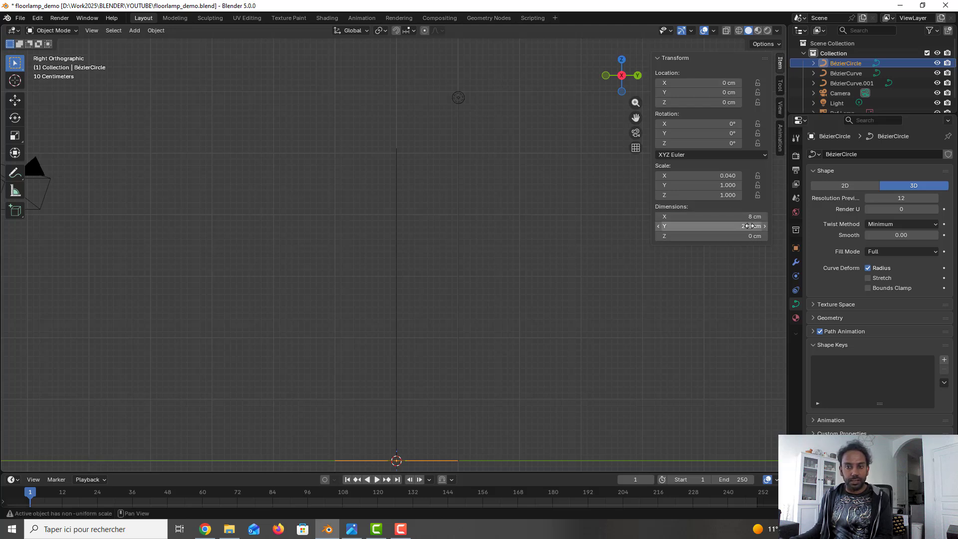
left_click(746, 226)
type("8")
key("Return")
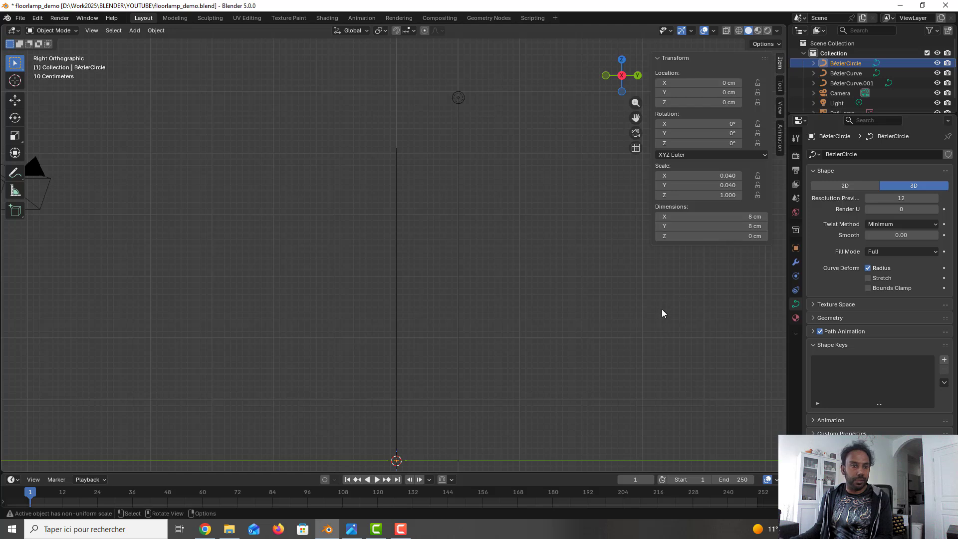
left_click(628, 327)
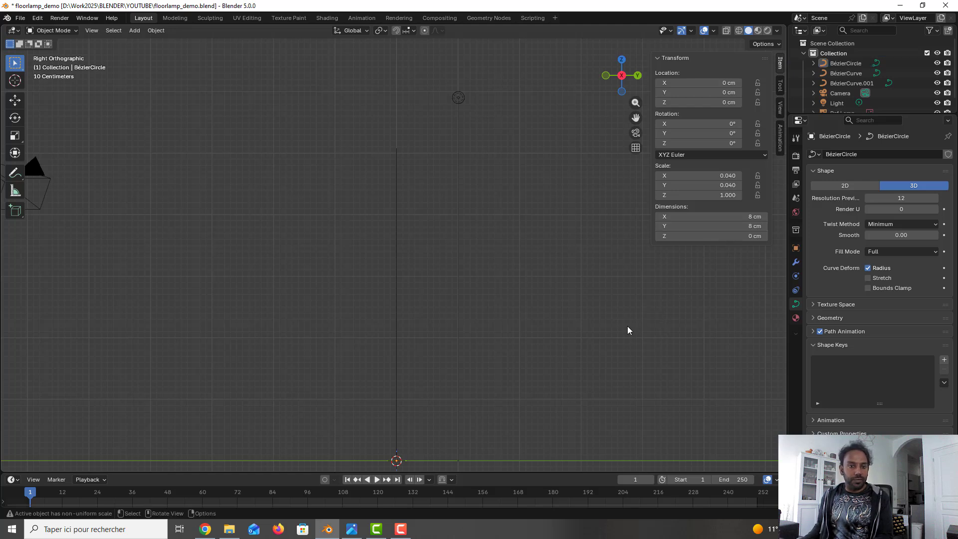
- In the front view, select the main pole curve and set its preview resolution to 4
key("KP_1")
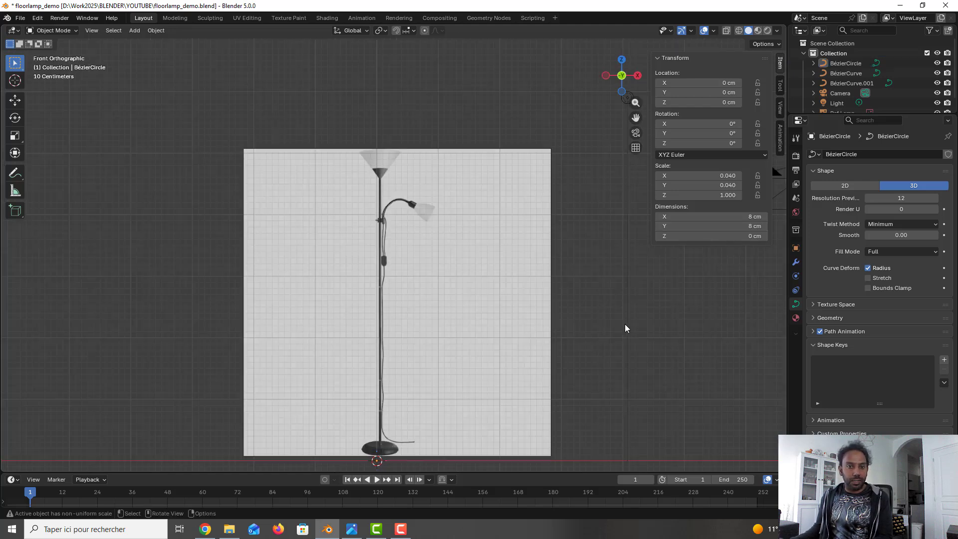
scroll(424, 219, "up", 2)
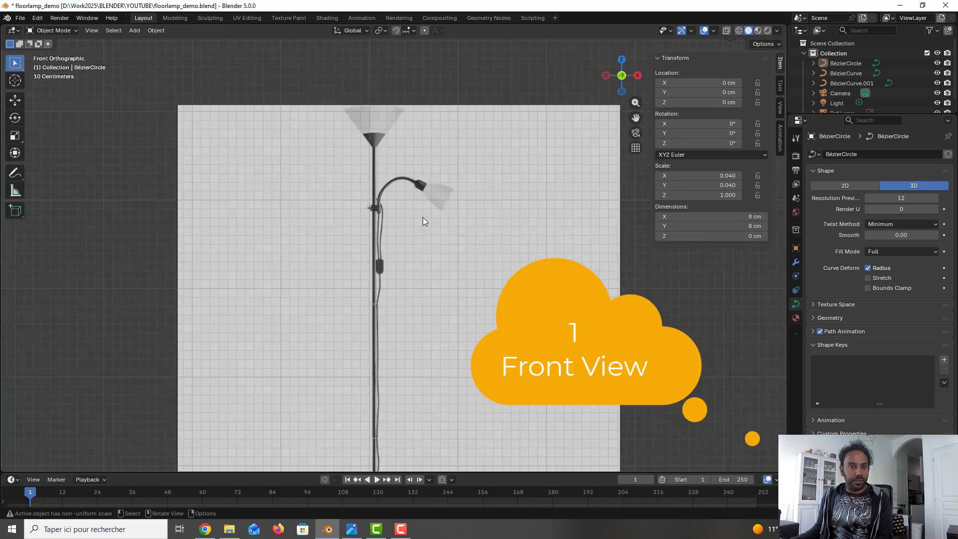
left_click(376, 183)
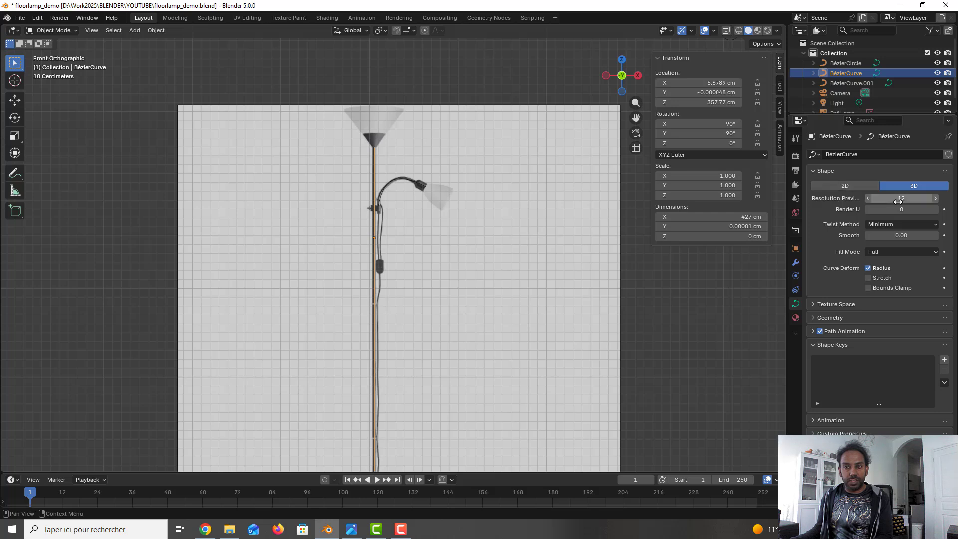
left_click(879, 198)
type("4")
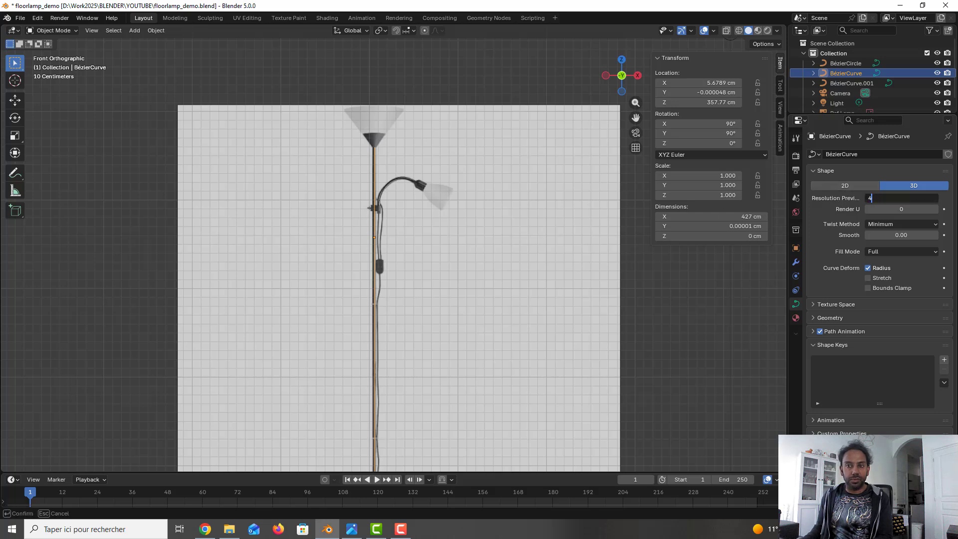
key("Return")
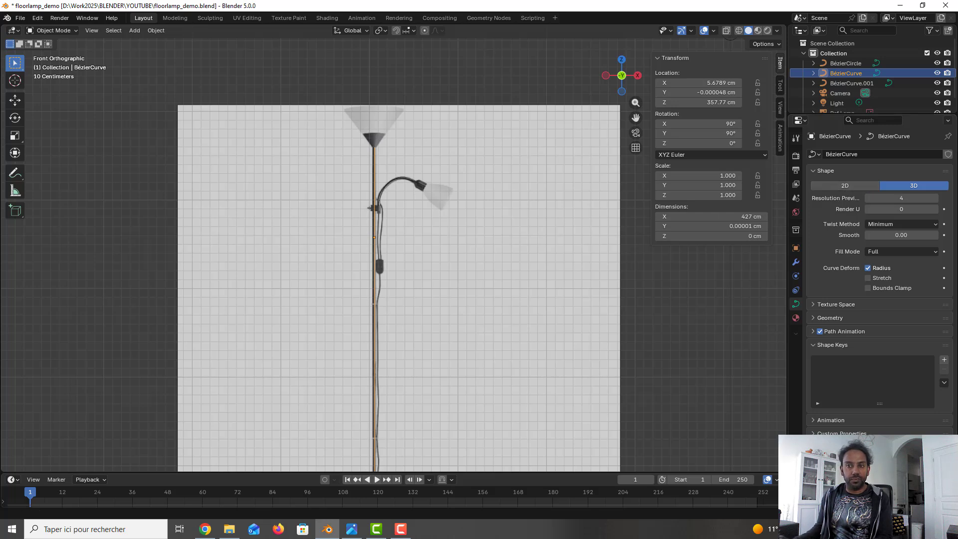
- Bevel the main pole curve by object, using BézierCircle as its bevel profile
left_click(831, 318)
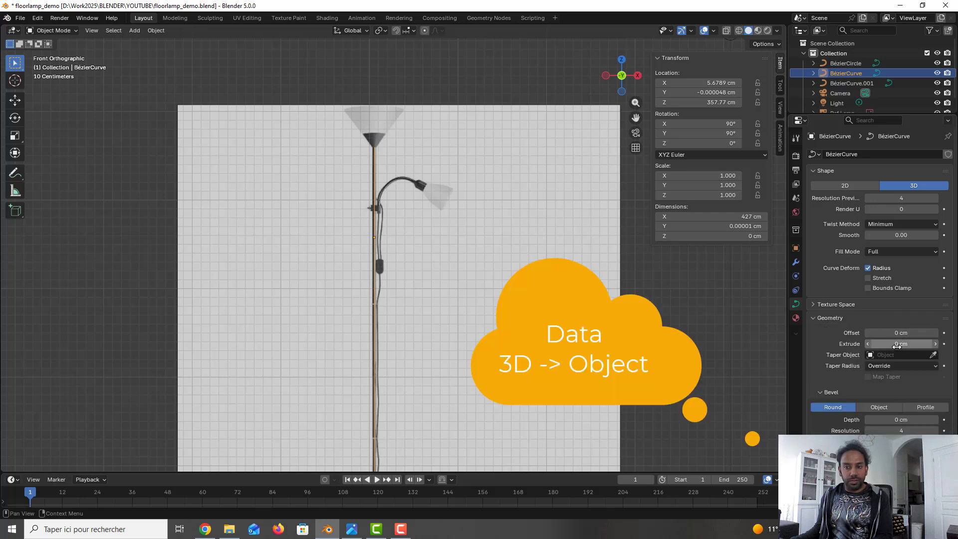
left_click(876, 406)
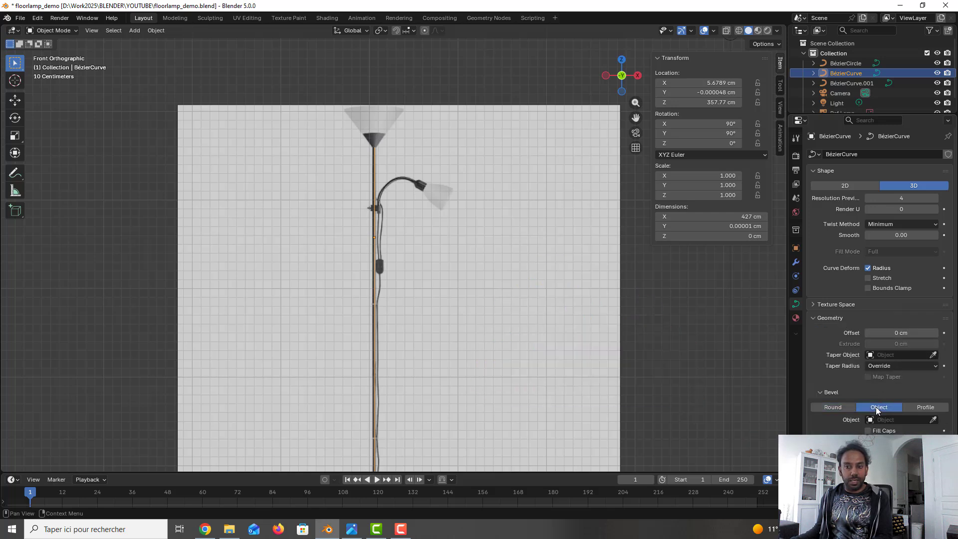
left_click(871, 420)
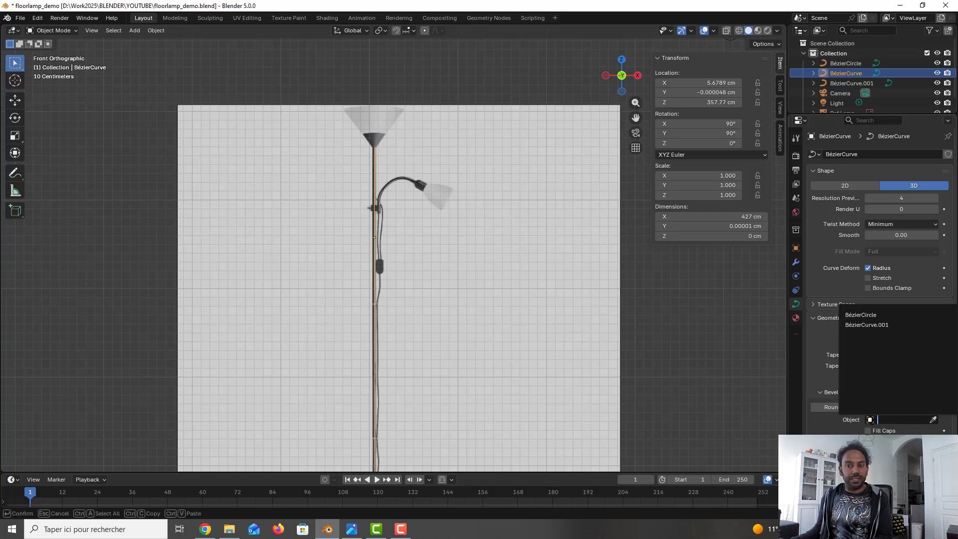
left_click(872, 315)
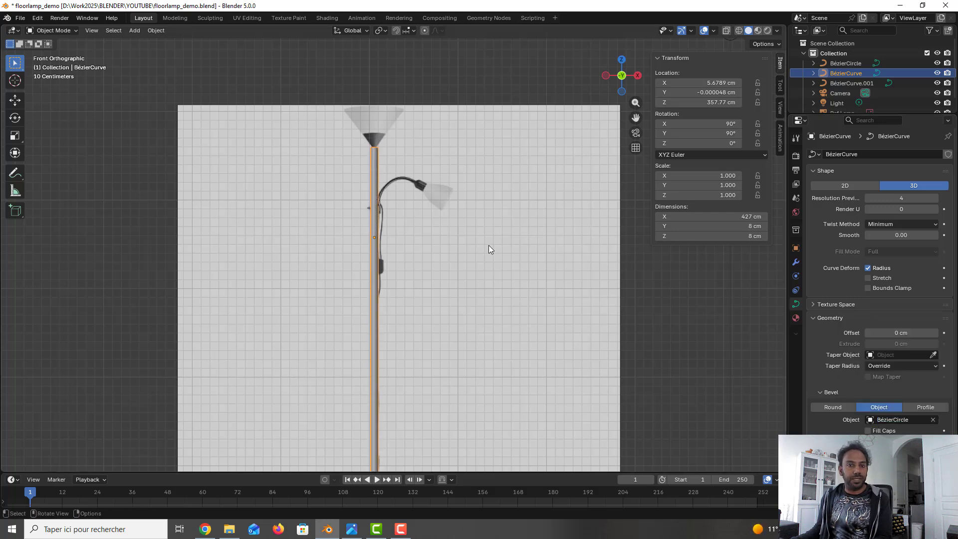
middle_click_drag(455, 194, 455, 247, "shift")
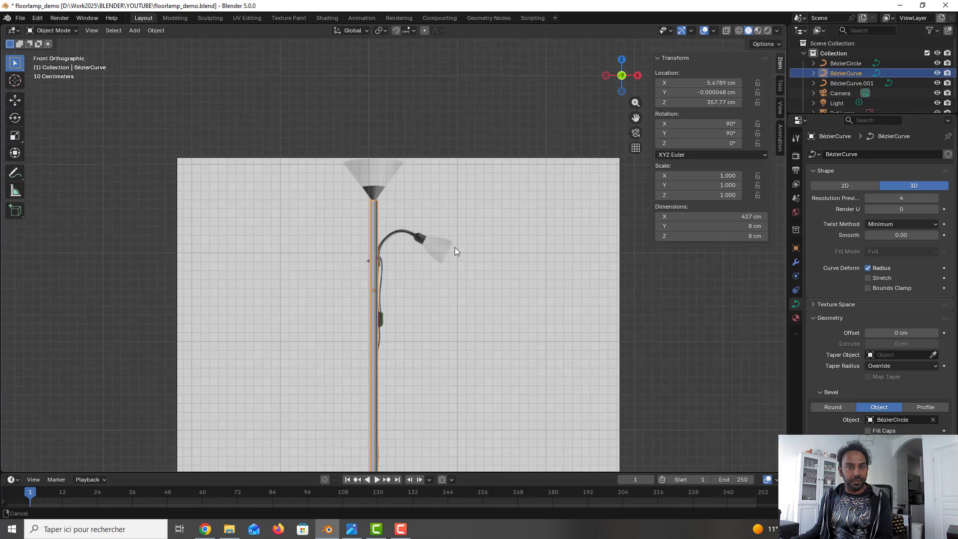
- Bevel the side-arm curve BézierCurve.001 by object, using BézierCircle as its bevel profile
left_click(857, 83)
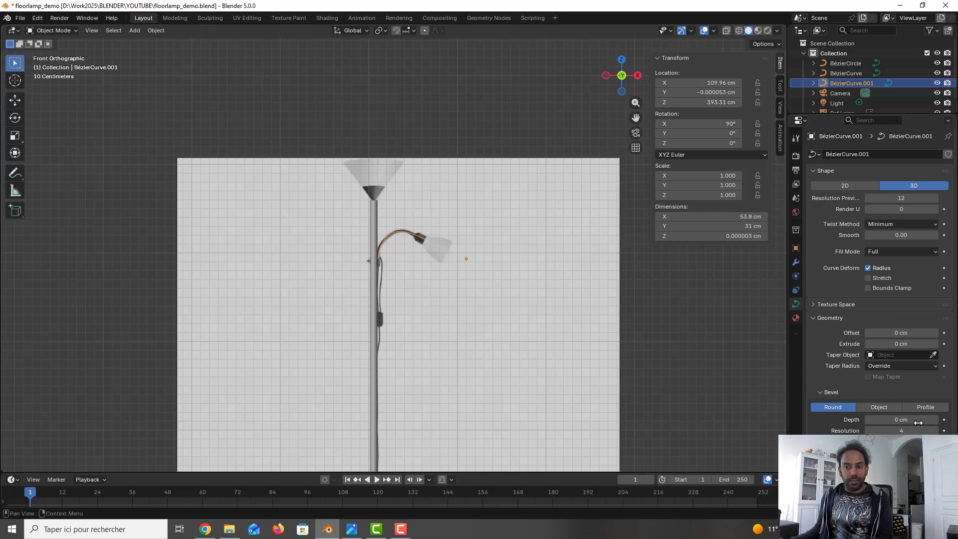
left_click(890, 408)
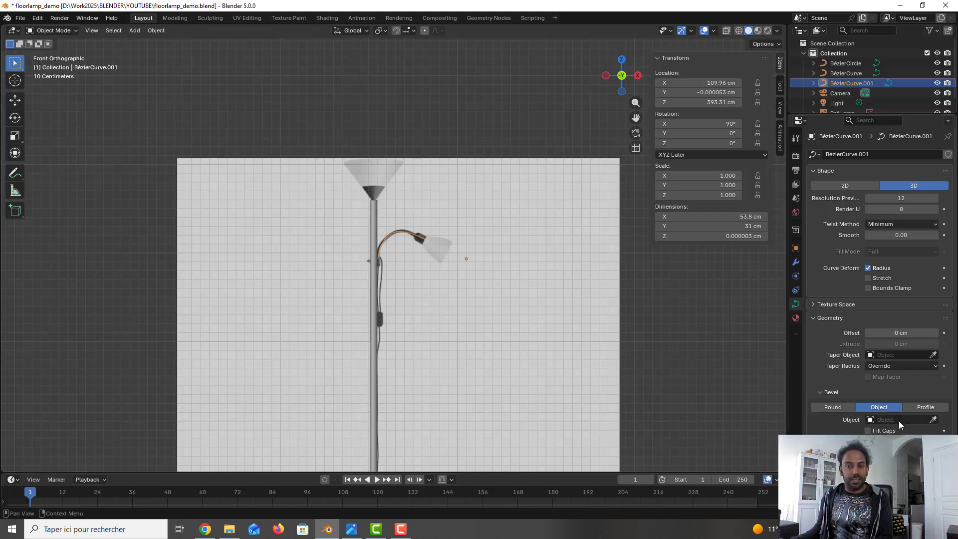
left_click(869, 421)
left_click(861, 315)
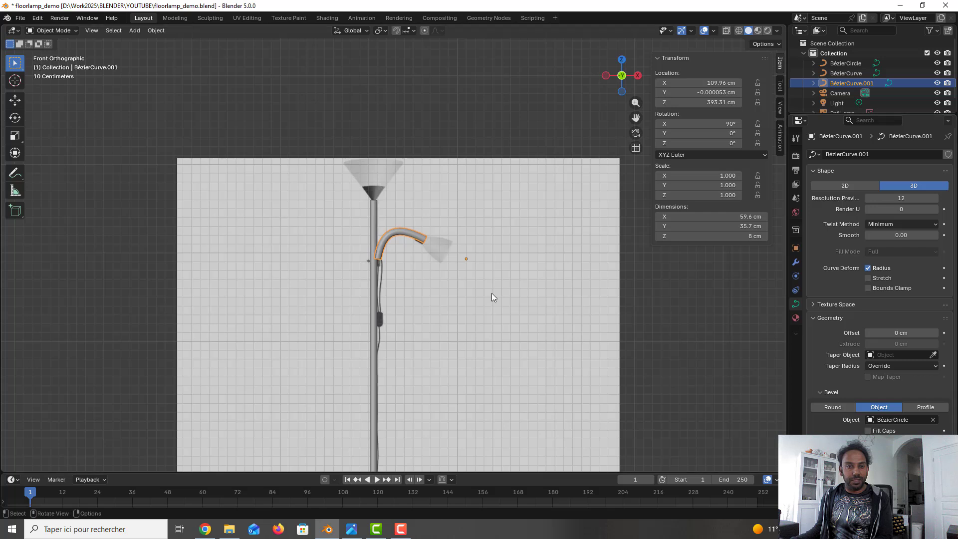
- Check the pole and side-arm tubes in perspective and save the file
left_click(460, 261)
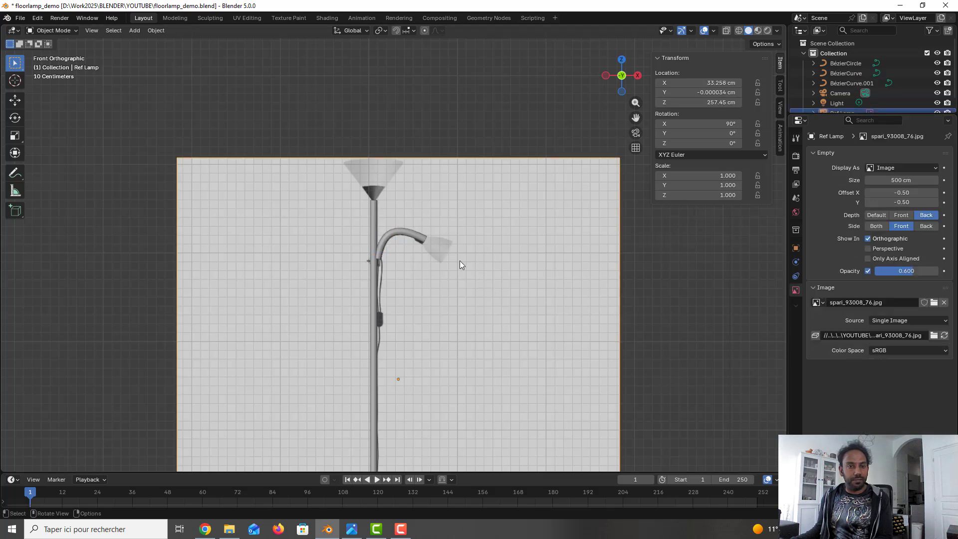
mouse_move(460, 261)
middle_mouse_down()
mouse_move(414, 283)
mouse_move(451, 277)
middle_mouse_up()
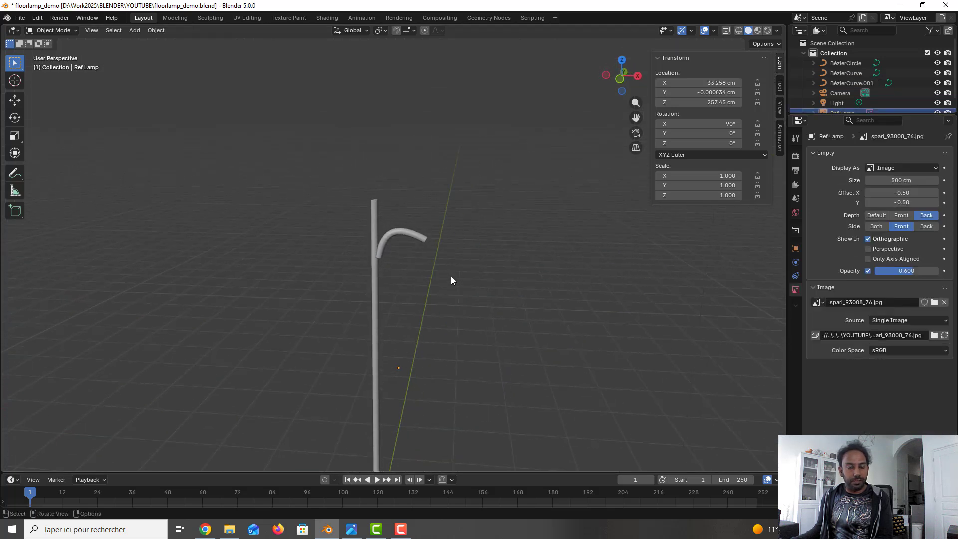
key("KP_1")
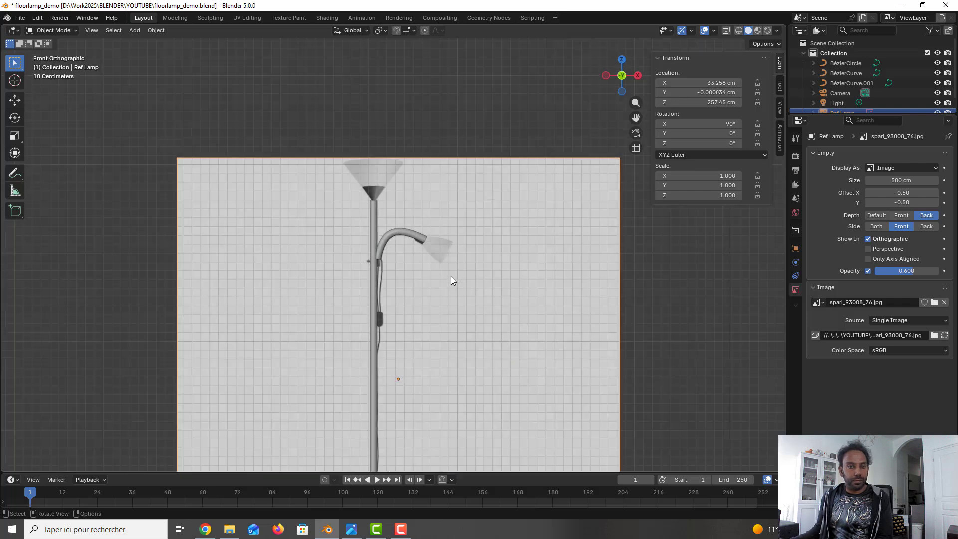
scroll(450, 277, "down", 1)
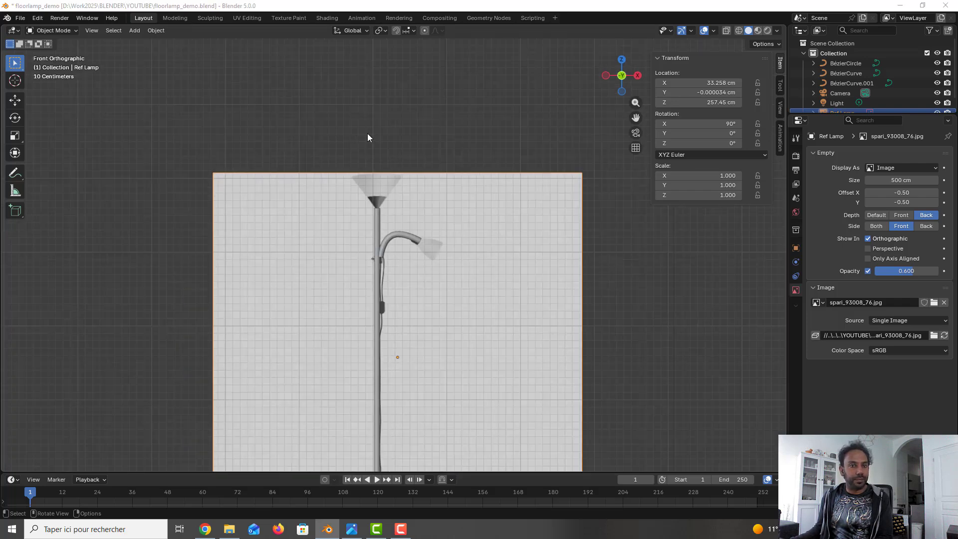
key("ctrl+s")
- Snap the 3D cursor to the top control point of the main pole curve
left_click(377, 219)
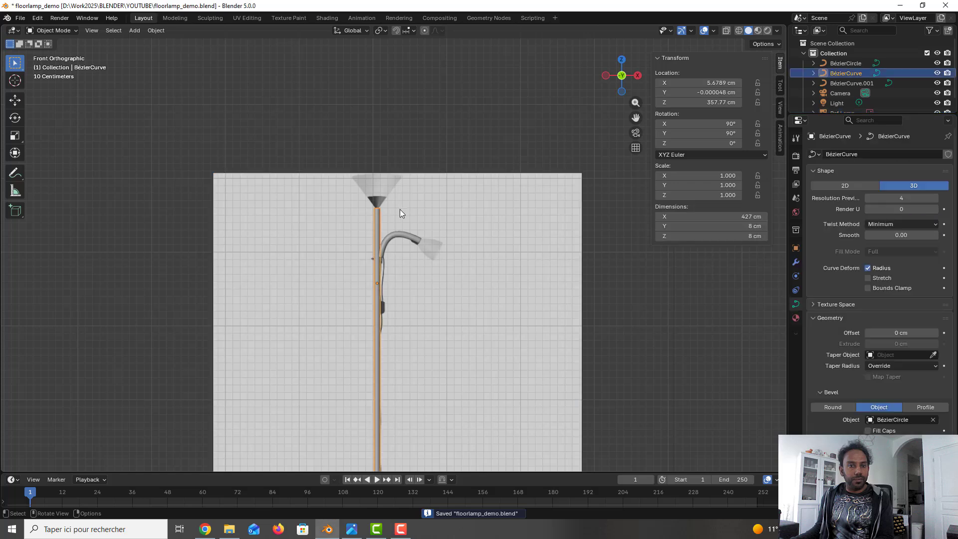
scroll(411, 196, "up", 4)
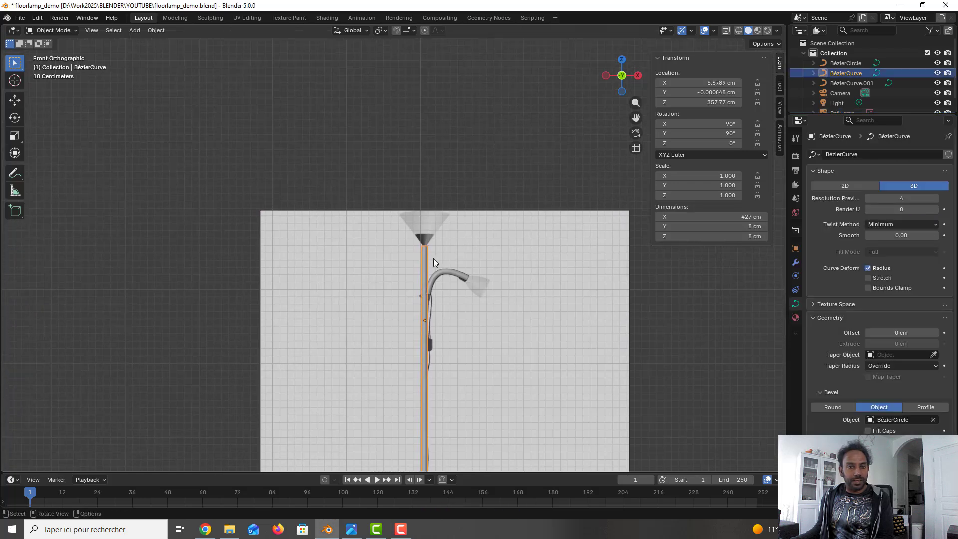
scroll(433, 256, "up", 1)
key("Tab")
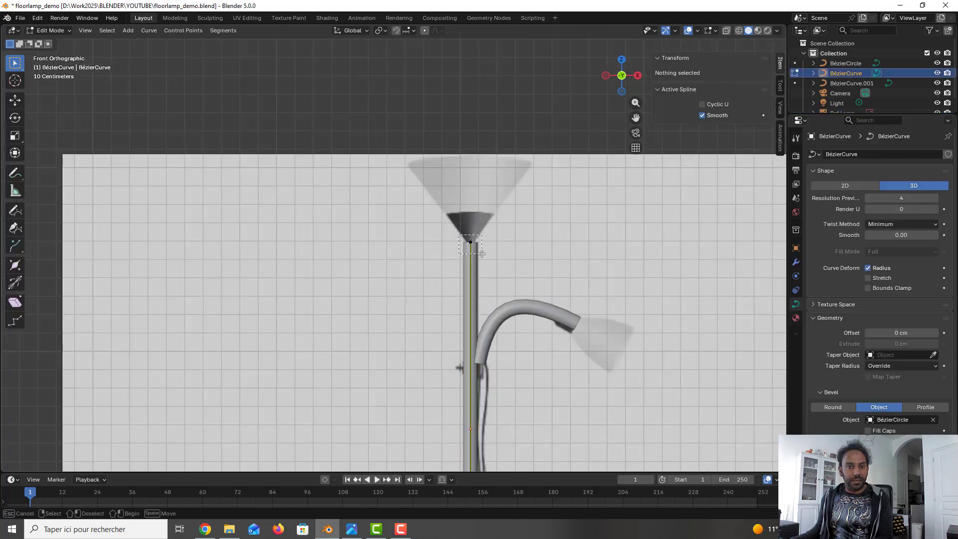
left_click(471, 244)
key("shift+s")
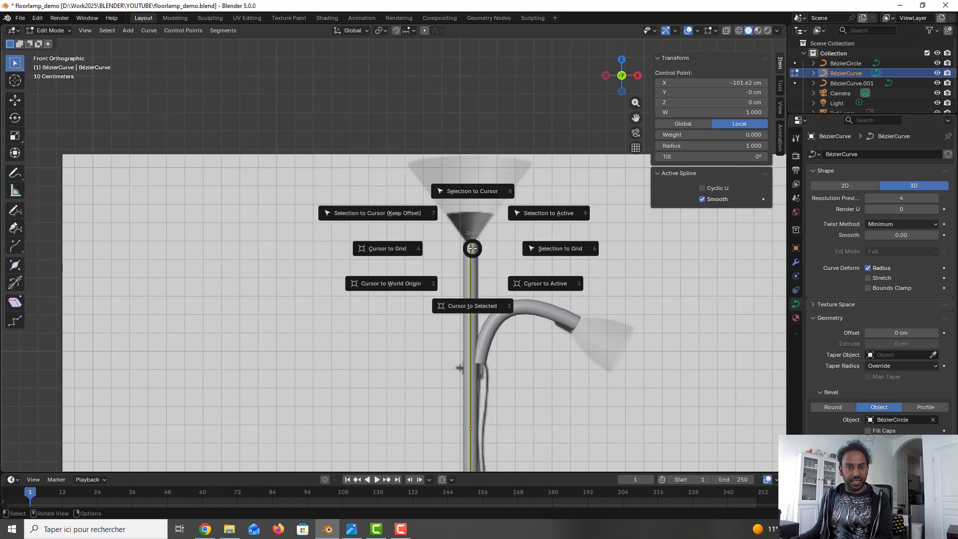
left_click(473, 305)
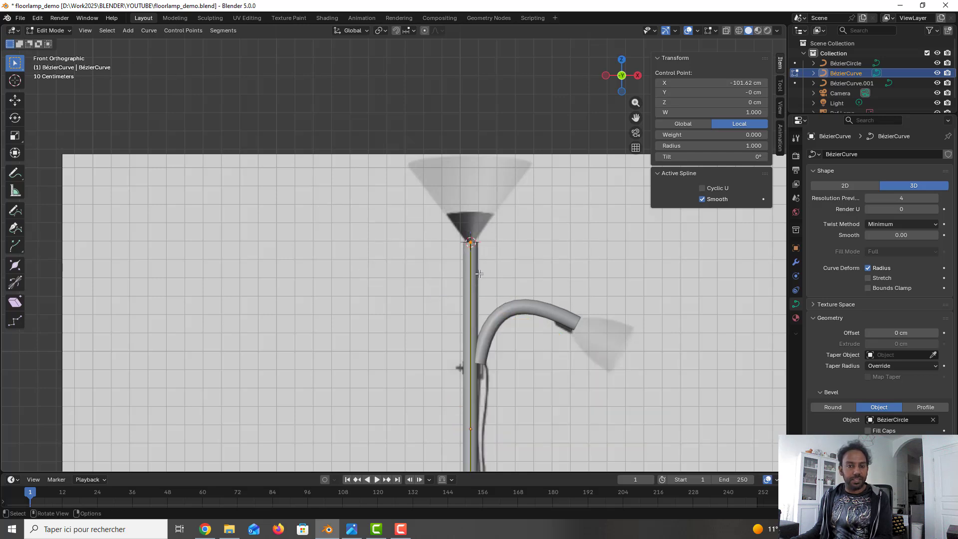
key("Tab")
- Add a mesh cone at the 3D cursor with 16 vertices and a Radius 2 of 10 cm
scroll(479, 278, "down", 1)
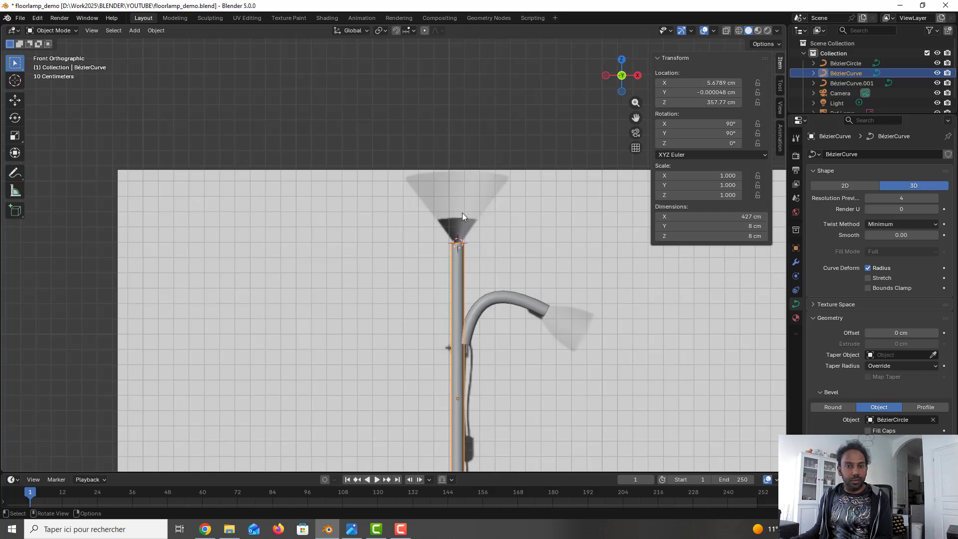
key("shift+a")
mouse_move(462, 213)
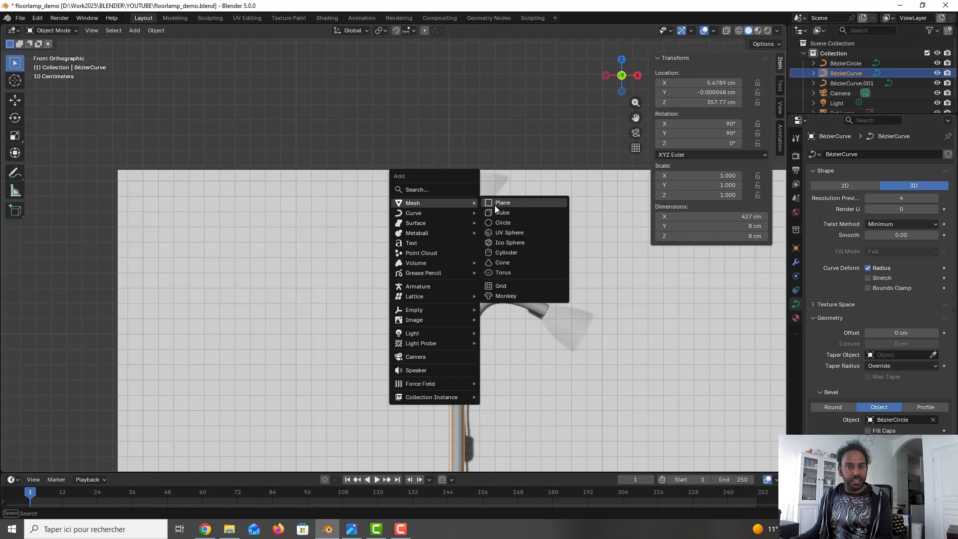
left_click(512, 265)
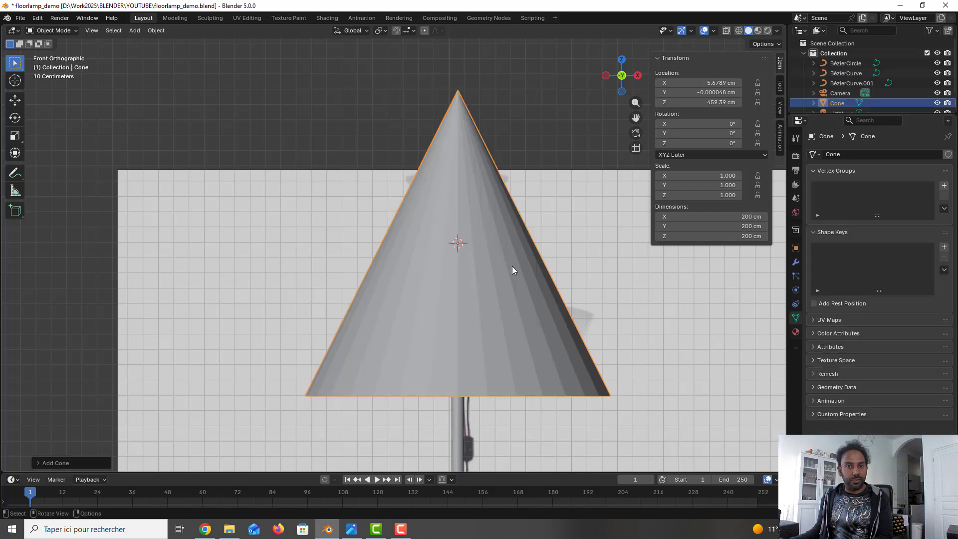
left_click(50, 464)
left_click(145, 330)
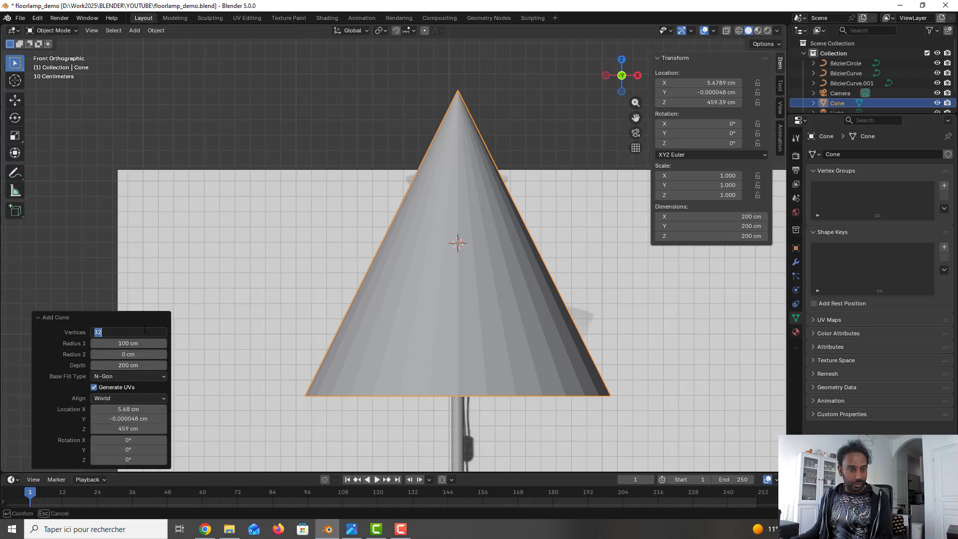
type("16")
key("Return")
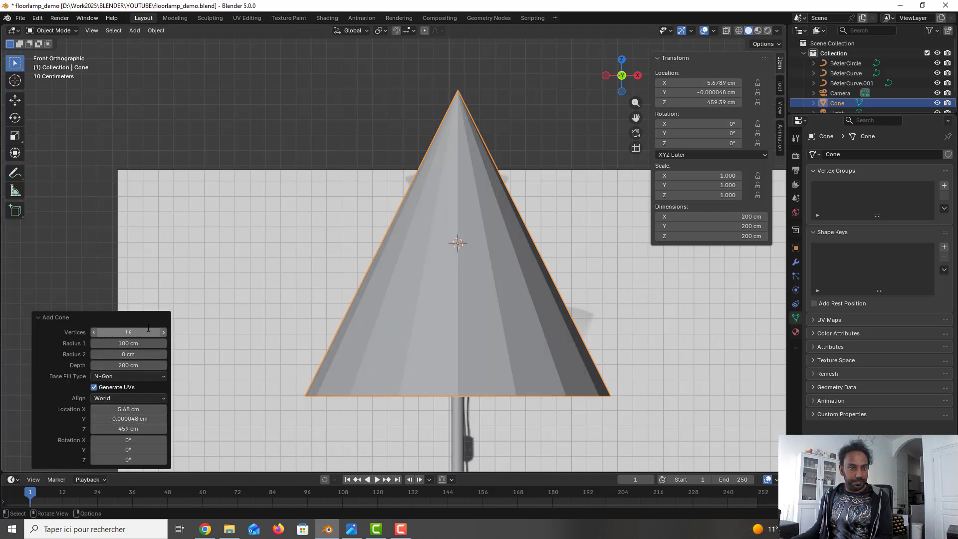
left_click(128, 354)
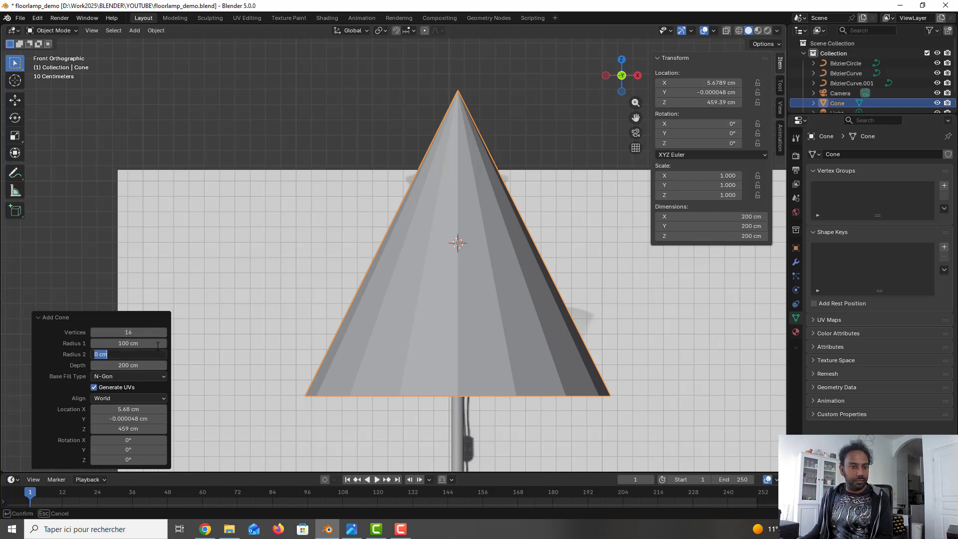
type("10")
key("Return")
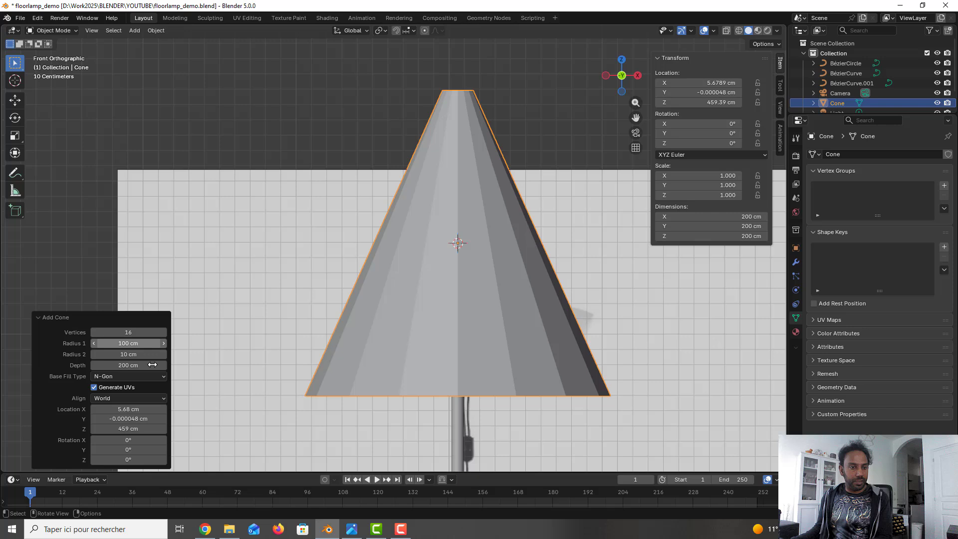
- Set the new cone's Y rotation to 180° so its wide end faces up
left_click(122, 449)
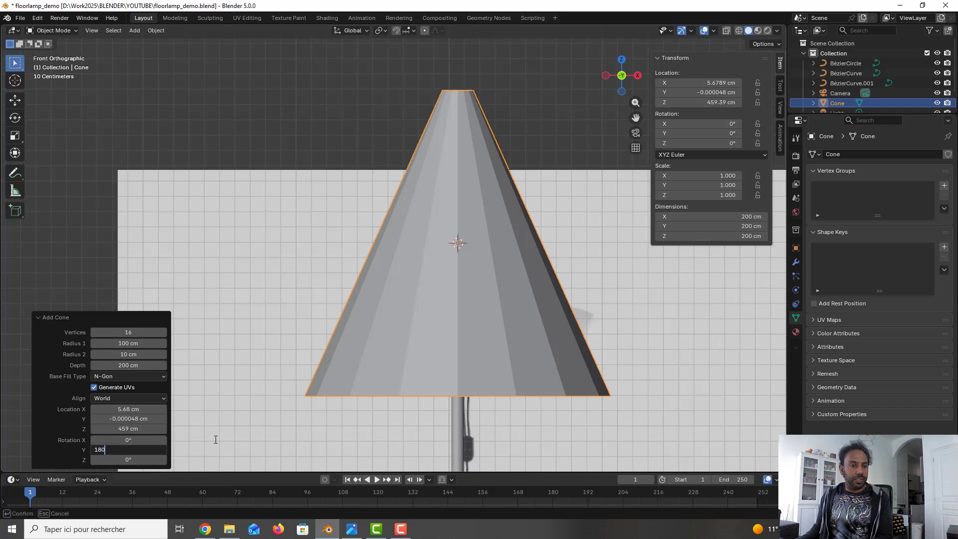
key("Return")
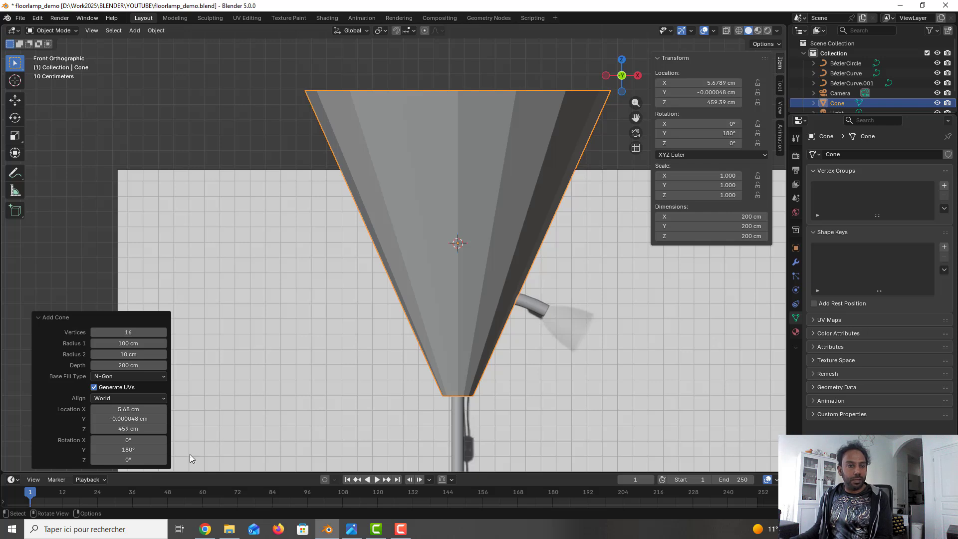
left_click(133, 450)
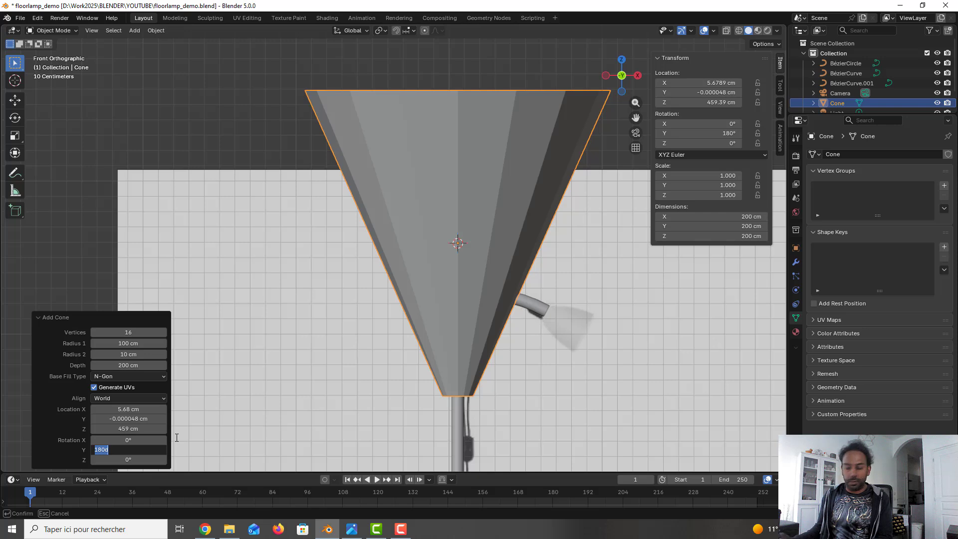
type("90+90")
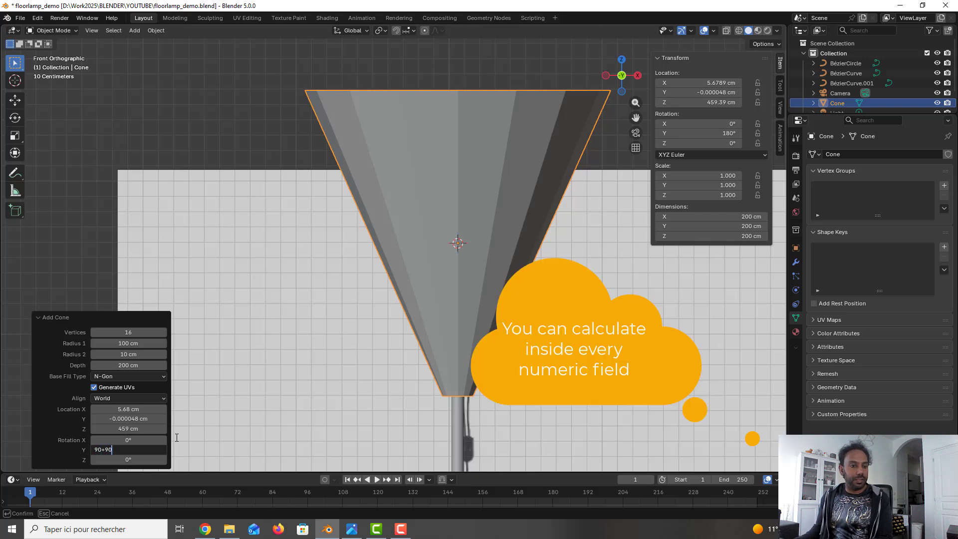
key("Return")
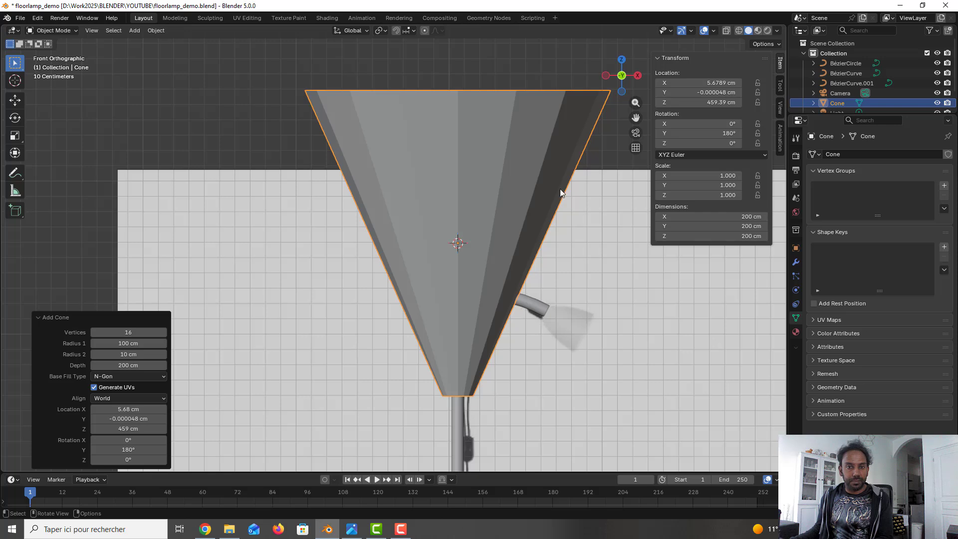
- Switch the viewport to wireframe and raise the cone about 102 cm along Z so its narrow end meets the pole's top
left_click(740, 30)
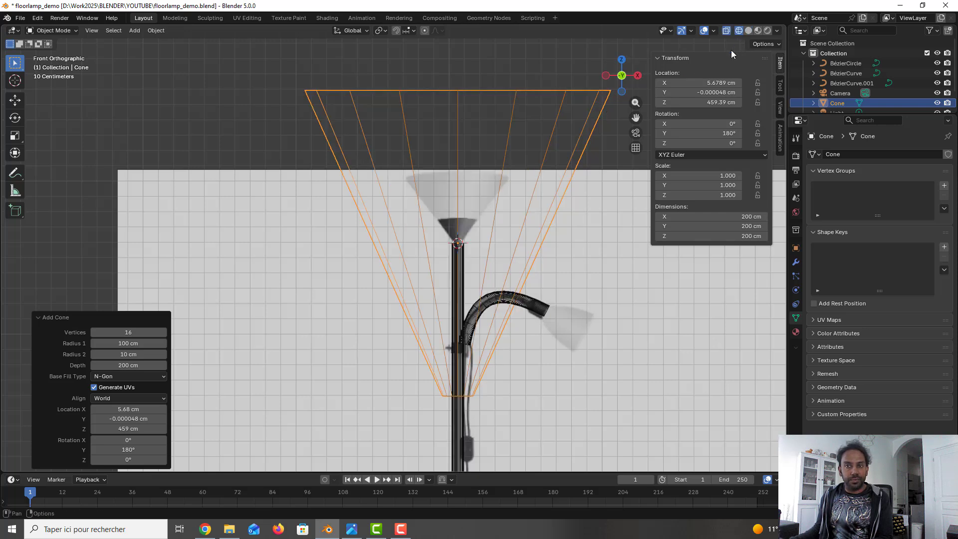
left_click(578, 158)
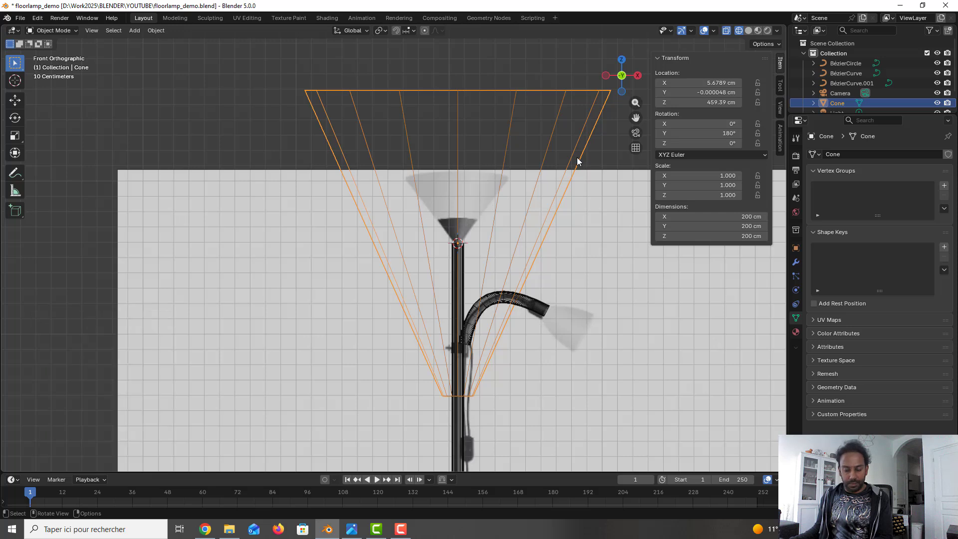
key("g")
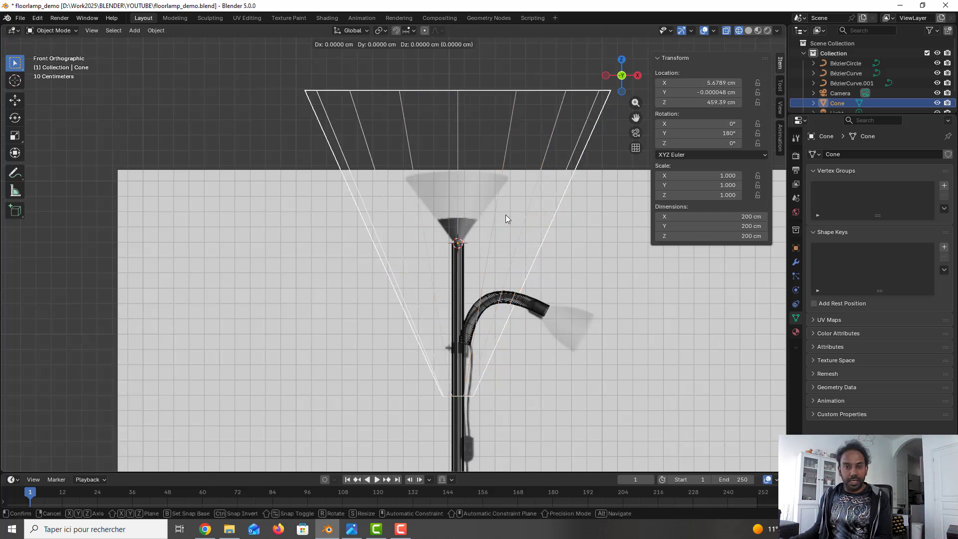
key("z")
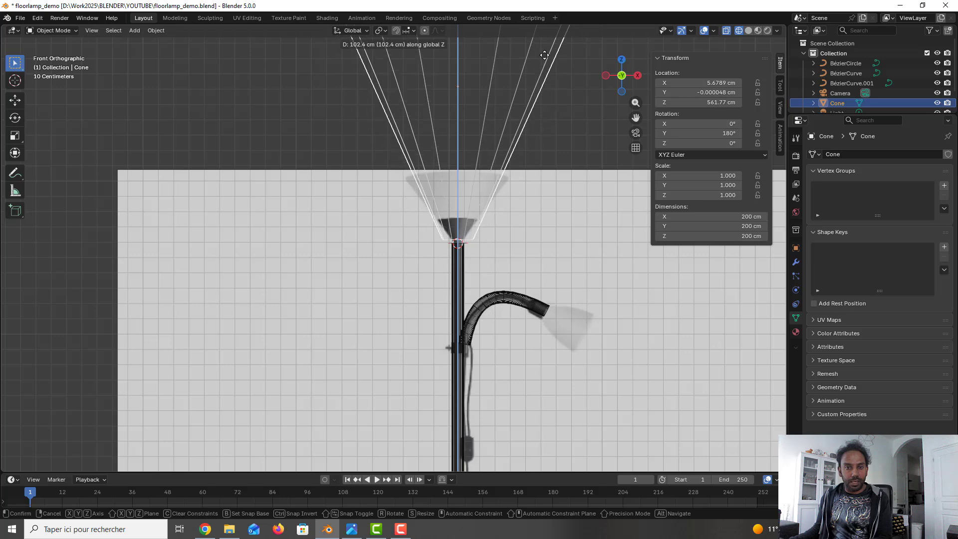
left_click(544, 59)
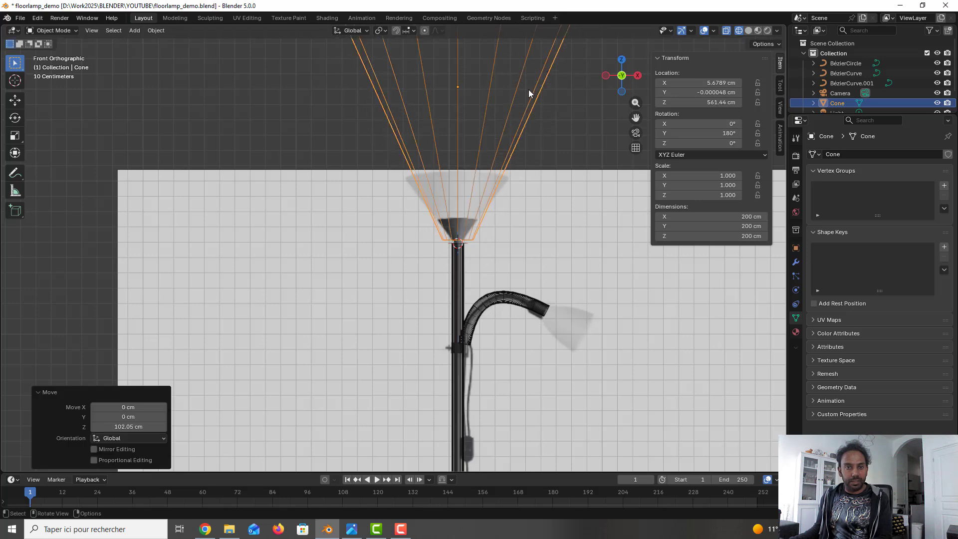
- Scale the cone down uniformly to about 0.171 and move it about 77 cm down over the reference's upper lampshade
scroll(529, 89, "up", 1)
middle_click_drag(525, 121, 499, 241, "shift")
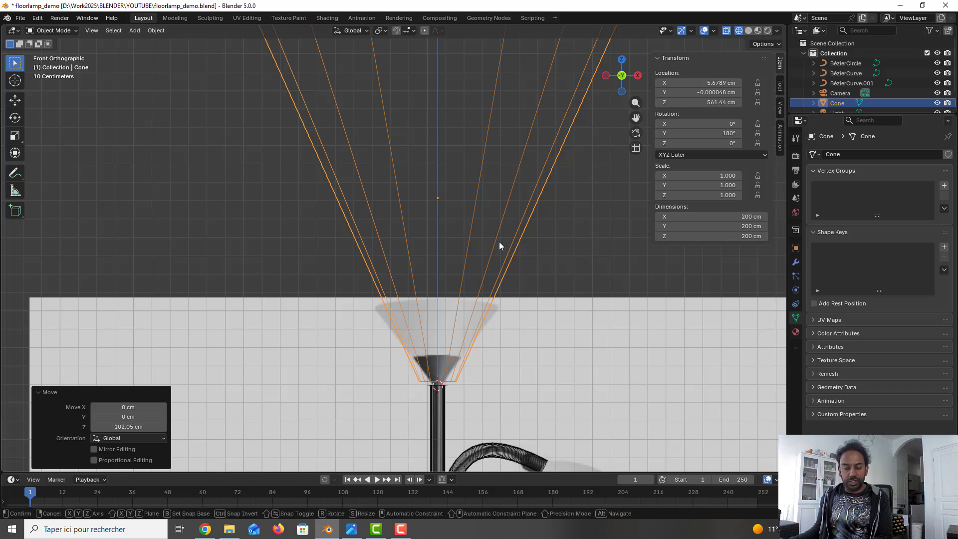
key("s")
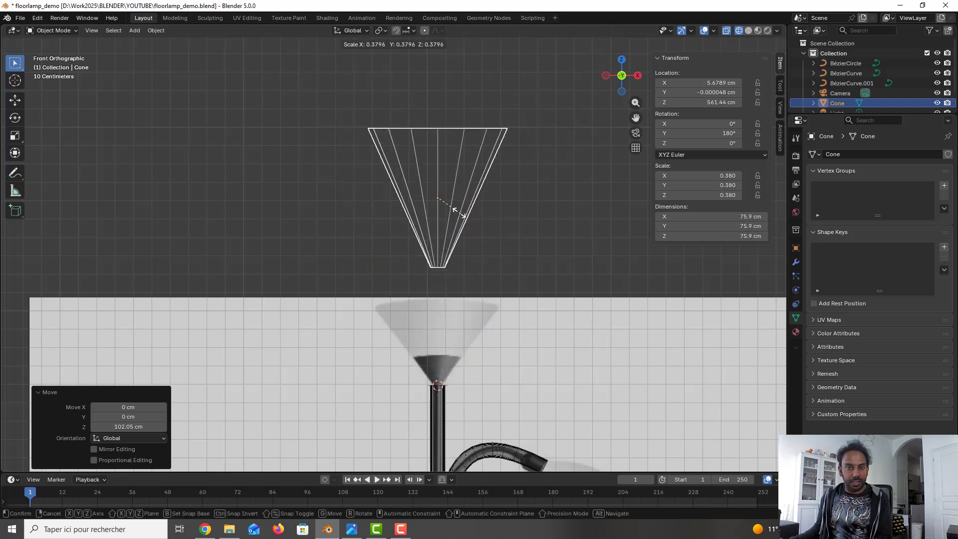
left_click(450, 206)
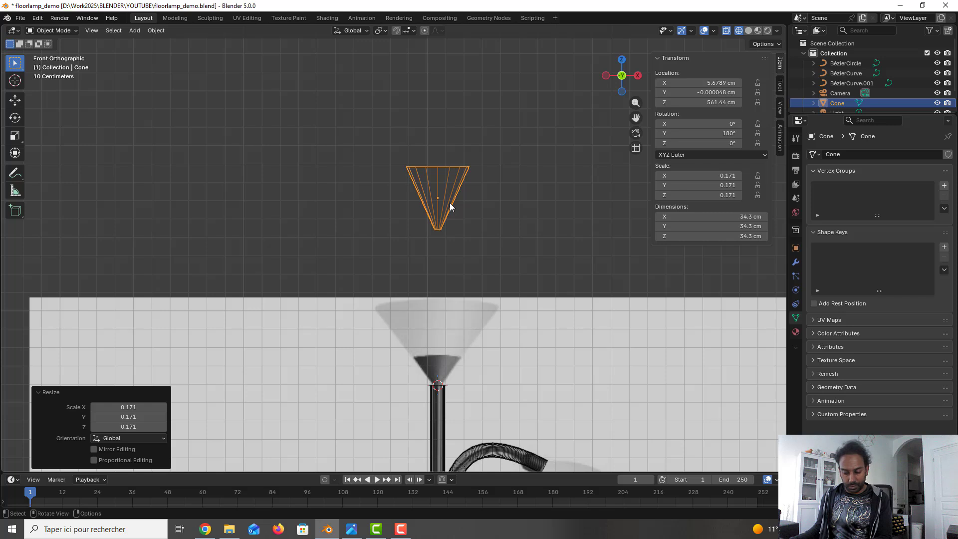
key("g")
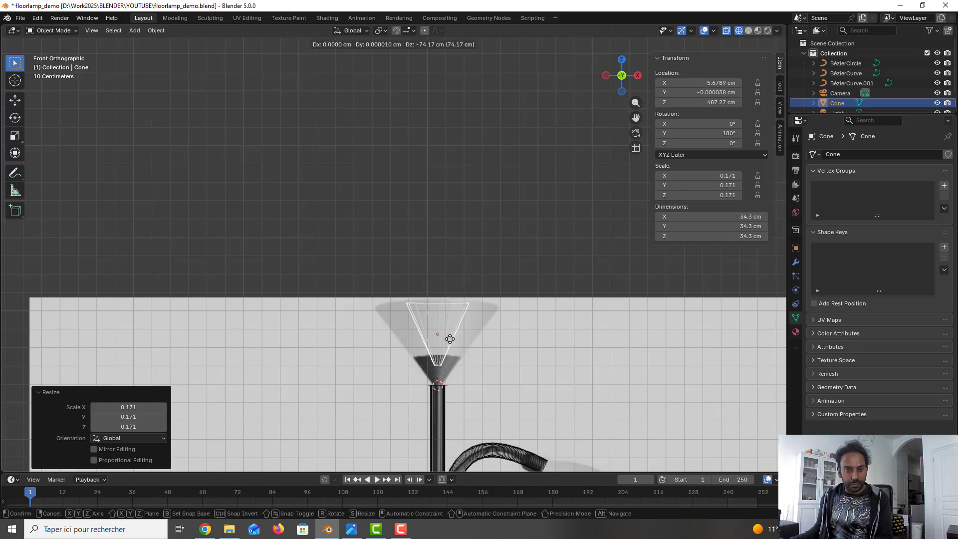
left_click(451, 347)
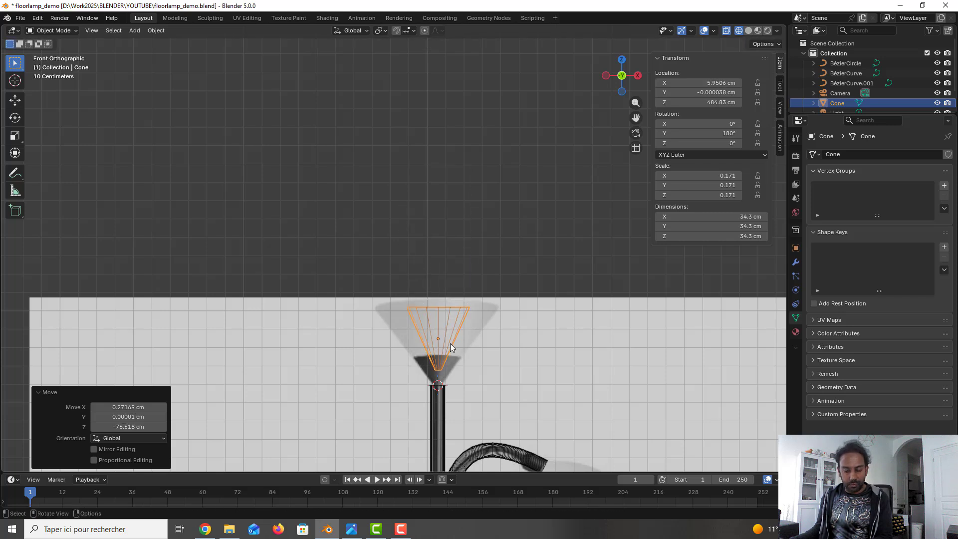
- Rescale the cone uniformly to about 46 cm across, comparing it with the lampshade in the reference image
key("s")
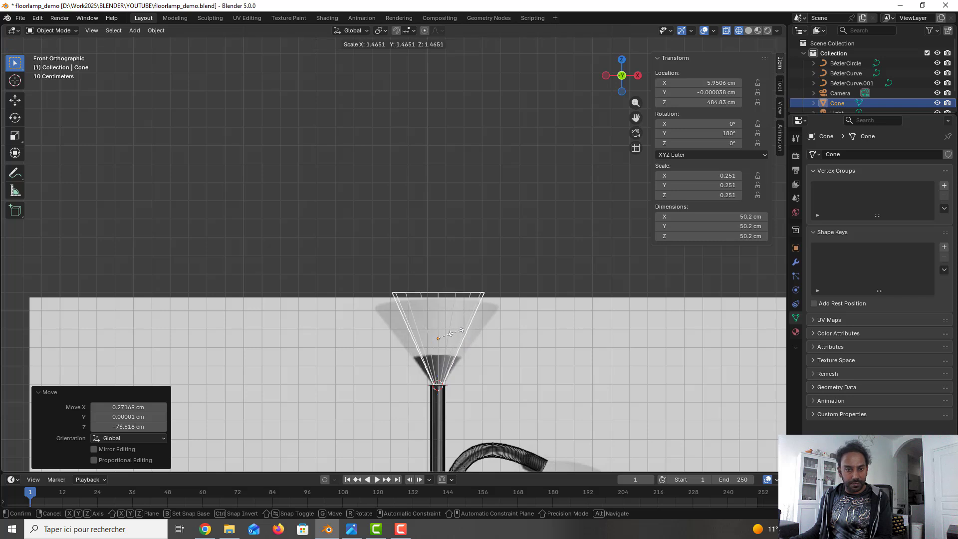
left_click(454, 331)
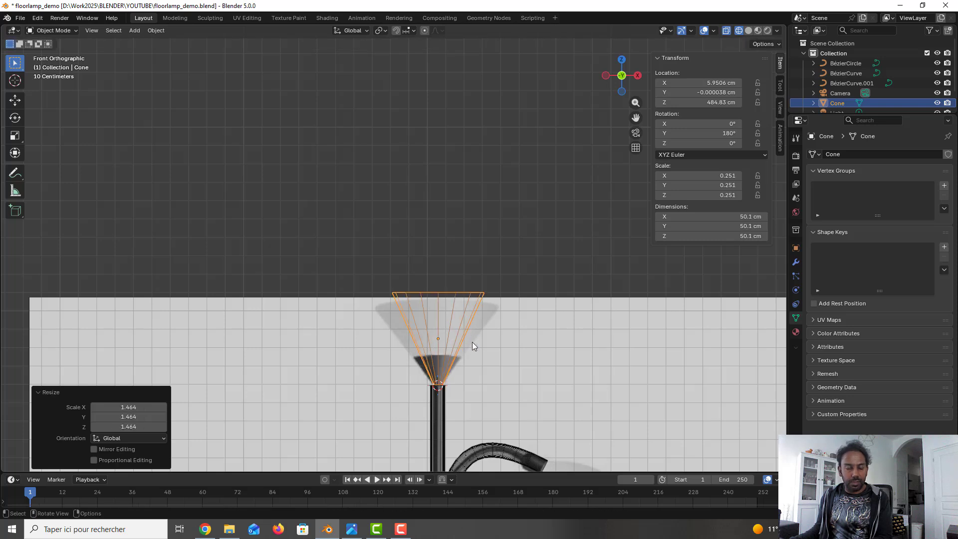
scroll(472, 342, "up", 1)
middle_click_drag(487, 343, 477, 234, "shift")
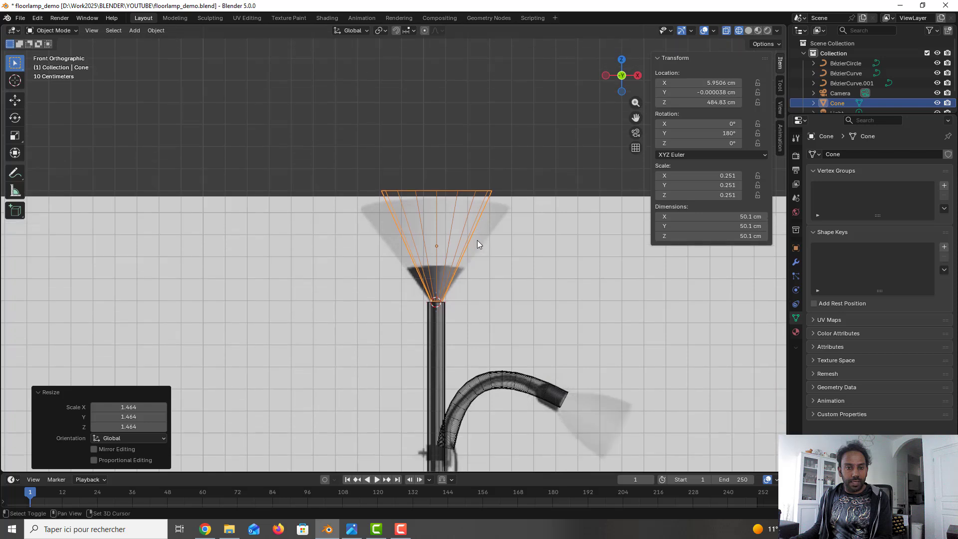
scroll(473, 246, "up", 1)
key("s")
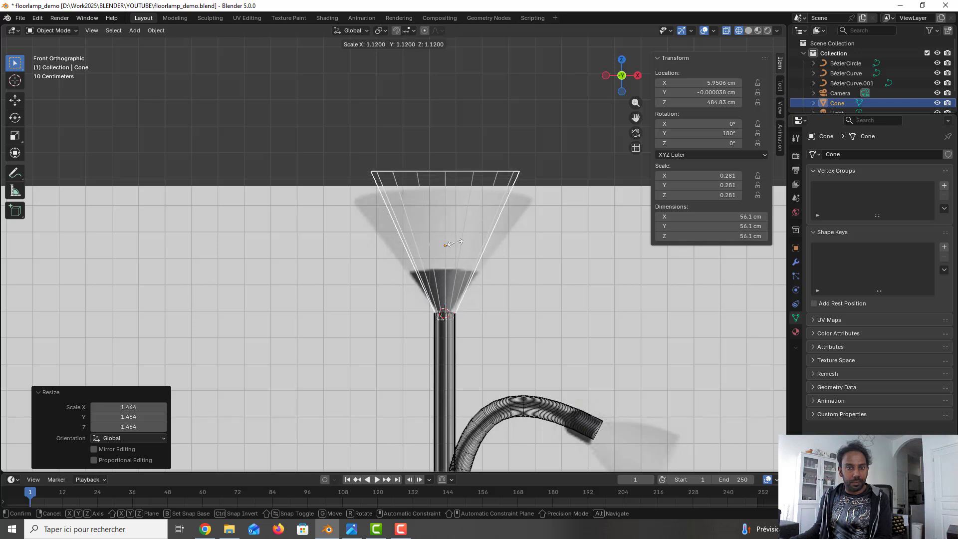
left_click(455, 245)
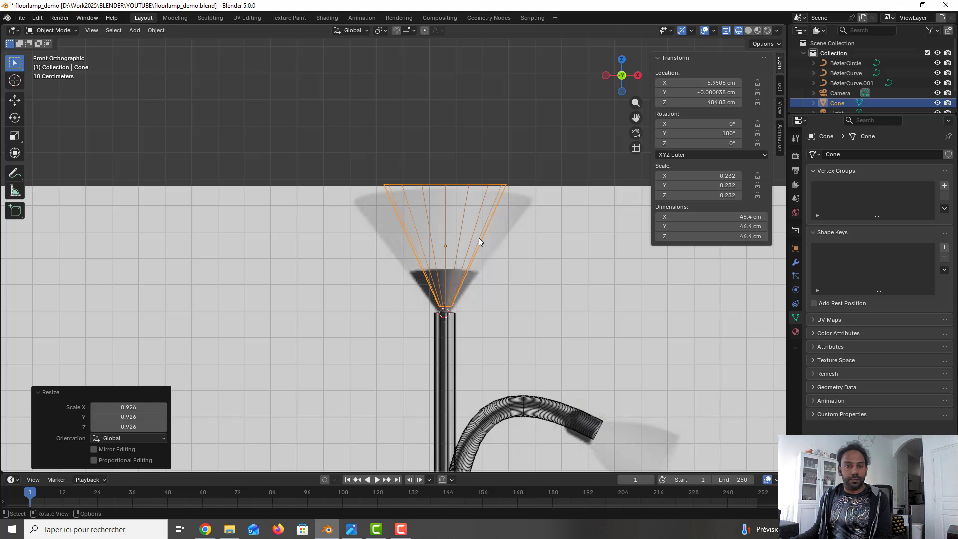
- Lower the cone about 0.94 cm along Z so its narrow end sits at the top of the pole
scroll(478, 238, "up", 1)
middle_click_drag(497, 258, 457, 255, "shift")
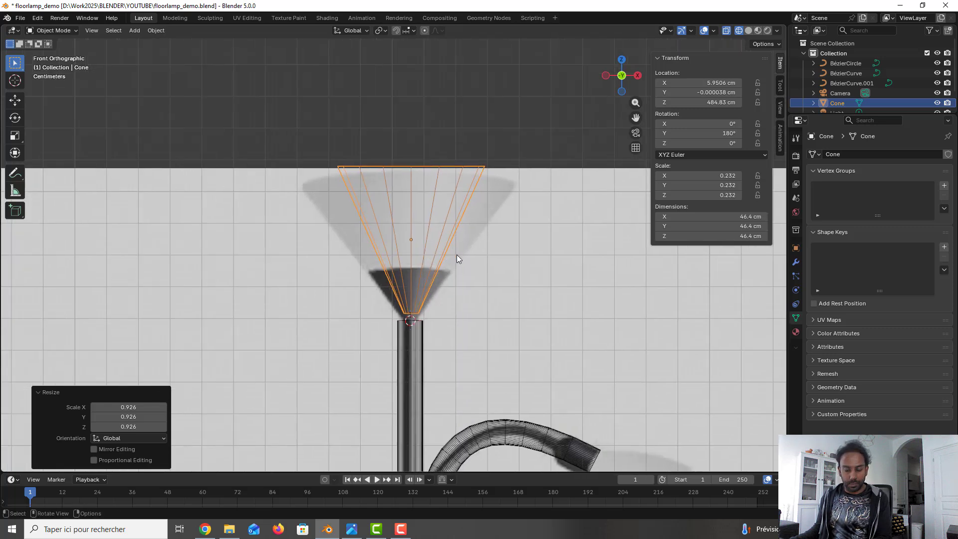
key("g")
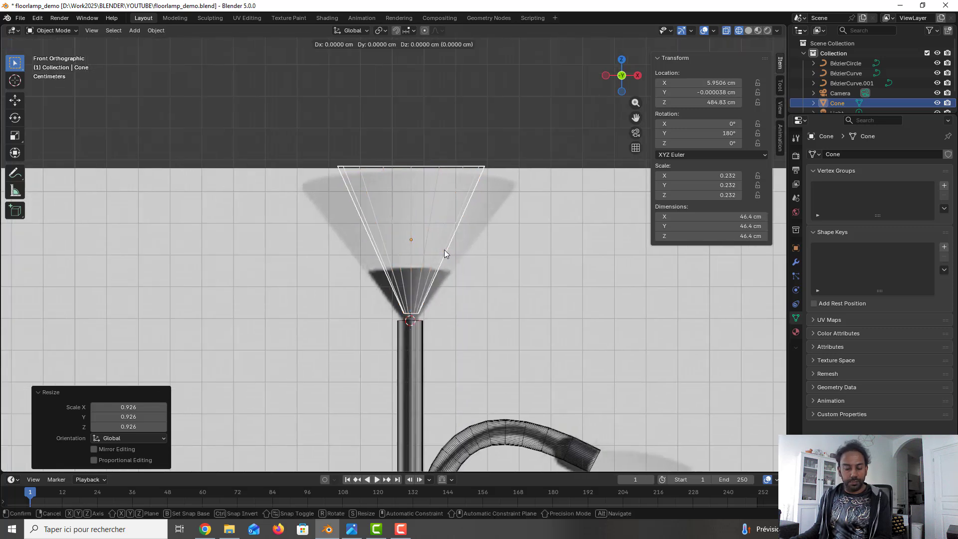
key("z")
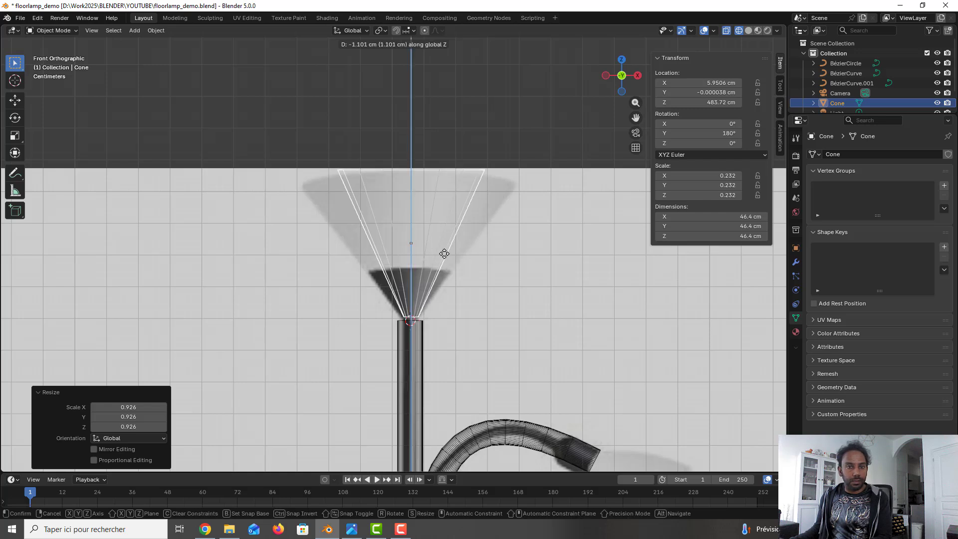
left_click(447, 257)
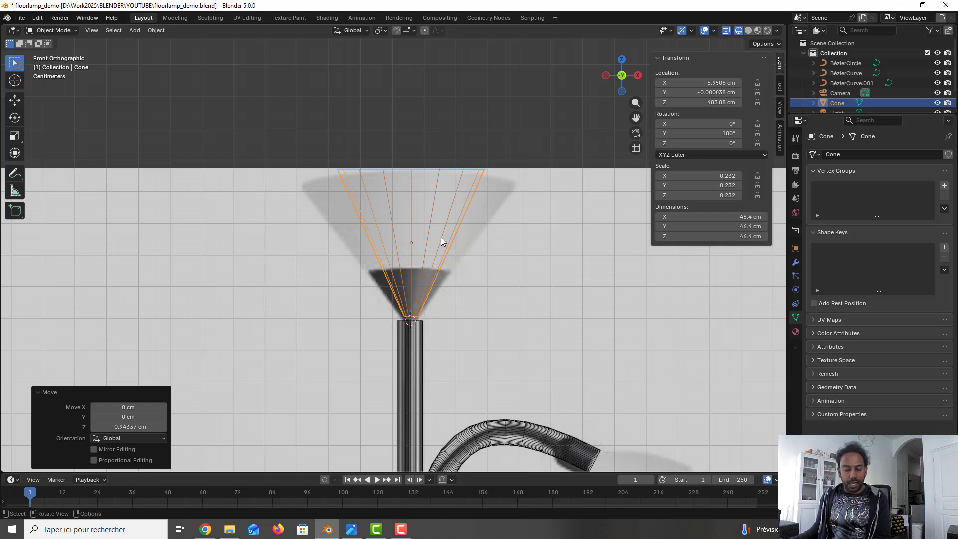
- Scale the cone's upper rim vertices uniformly by about 1.614 to match the slant of the lampshade in the reference
key("Tab")
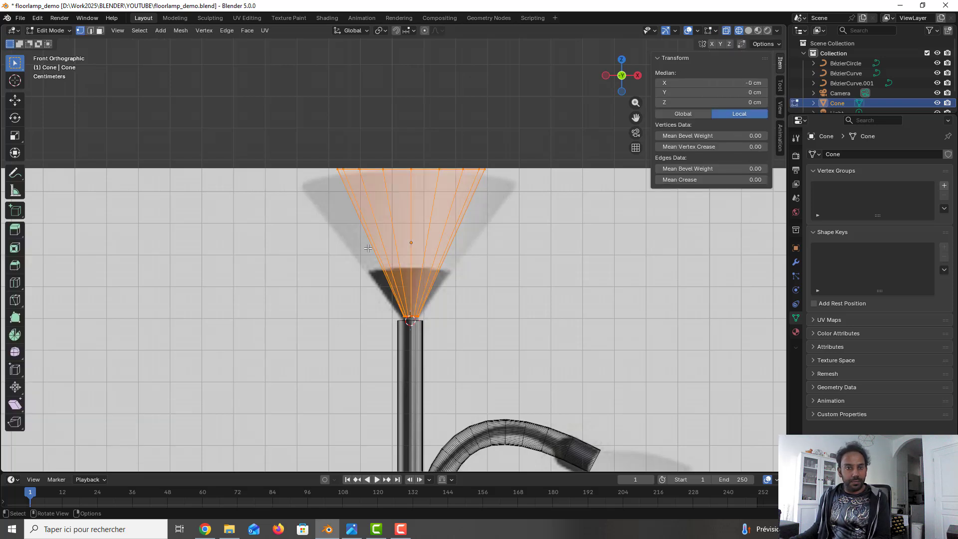
left_click_drag(312, 160, 542, 201)
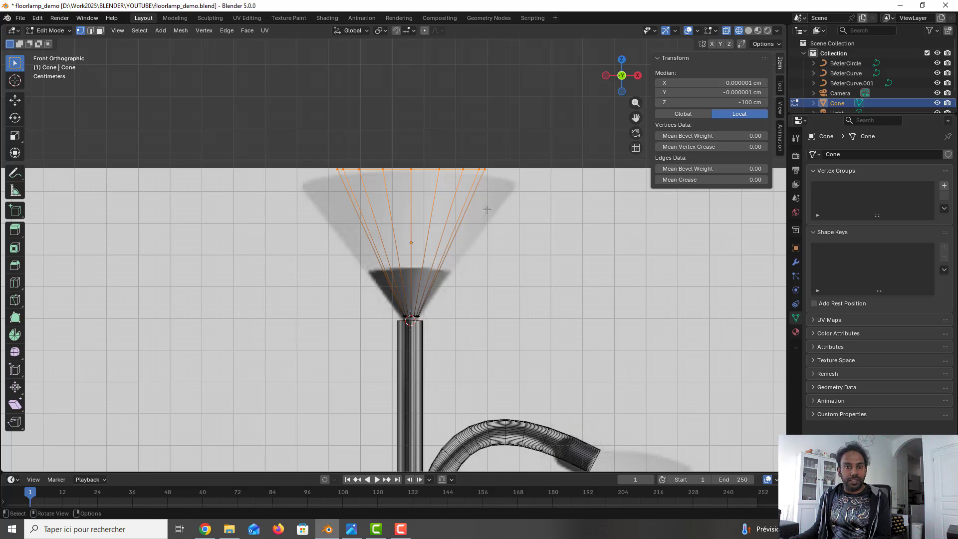
key("s")
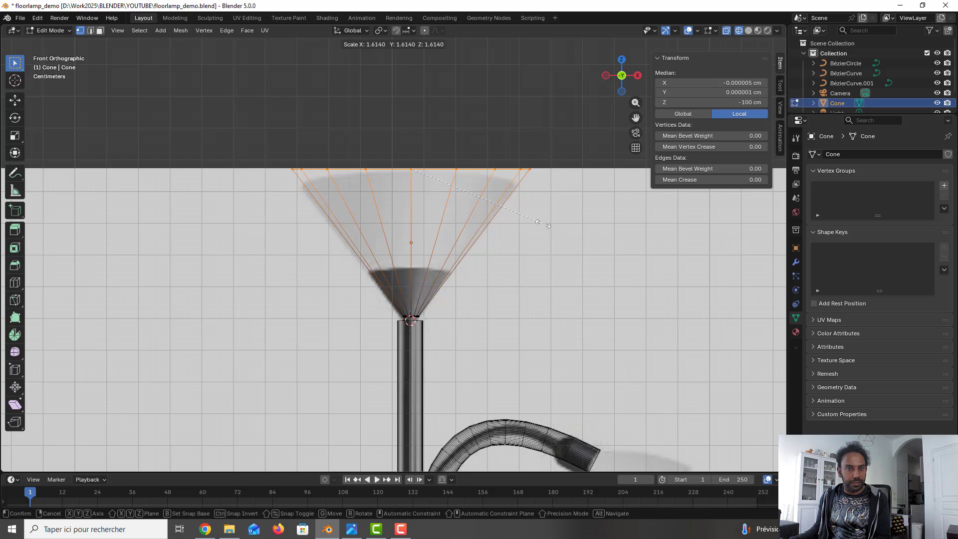
left_click(542, 225)
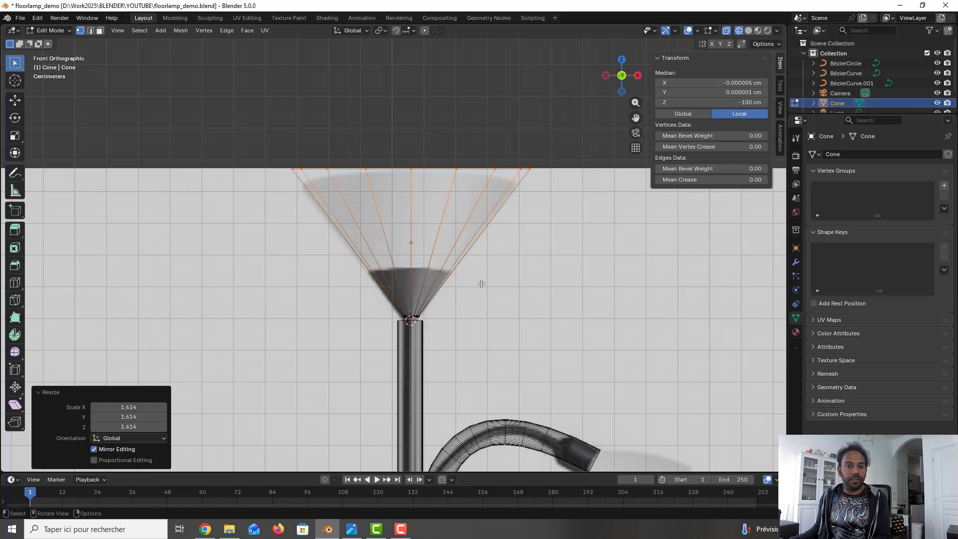
key("Tab")
- Return to the front view with solid shading and save the floorlamp_demo file
mouse_move(446, 250)
middle_mouse_down()
mouse_move(399, 272)
mouse_move(435, 252)
middle_mouse_up()
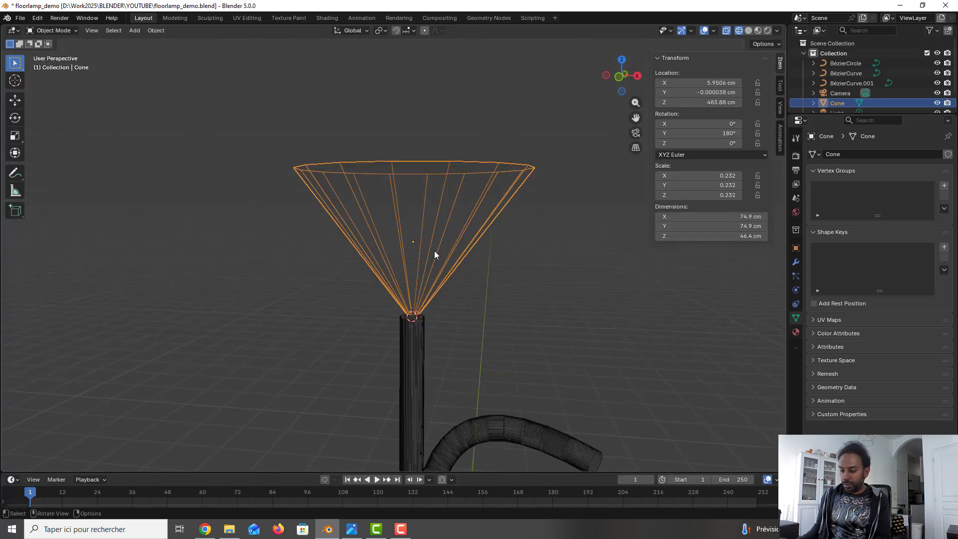
key("KP_1")
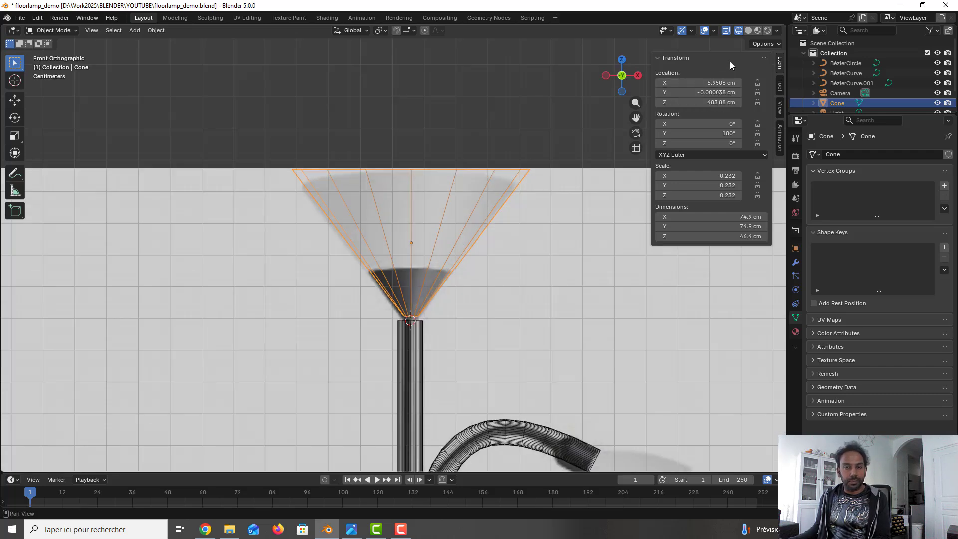
left_click(749, 30)
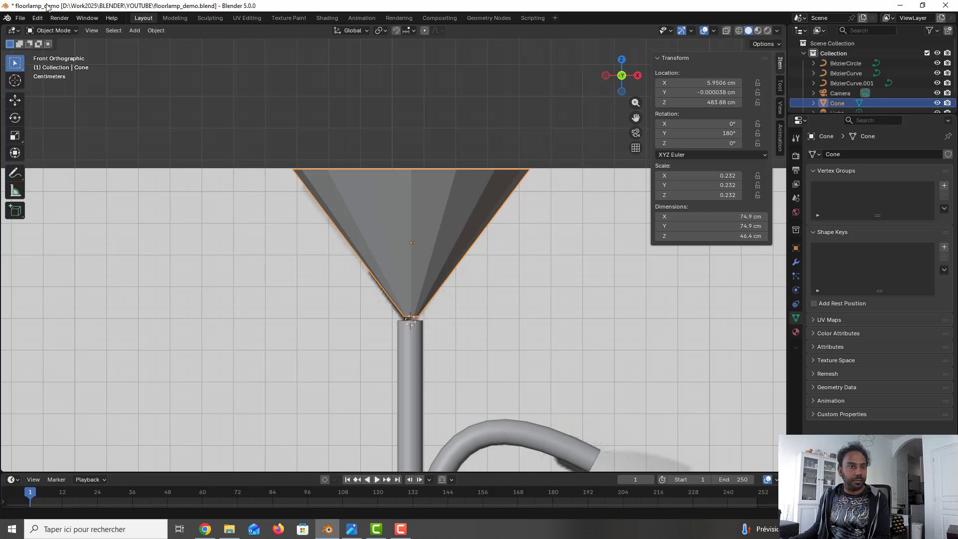
key("ctrl+s")
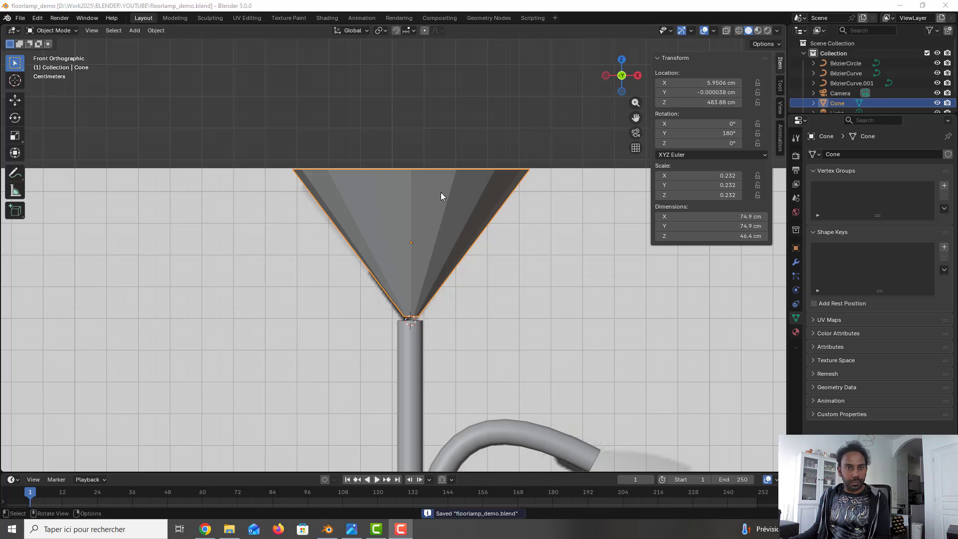
- Delete the cone's large top face to open the lampshade, and return to Object Mode
middle_click_drag(451, 196, 431, 192)
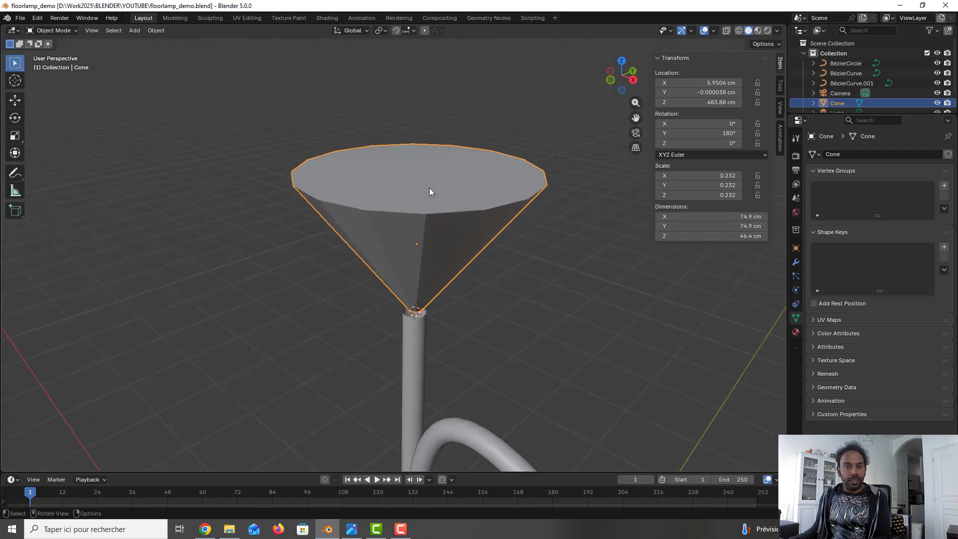
key("Tab")
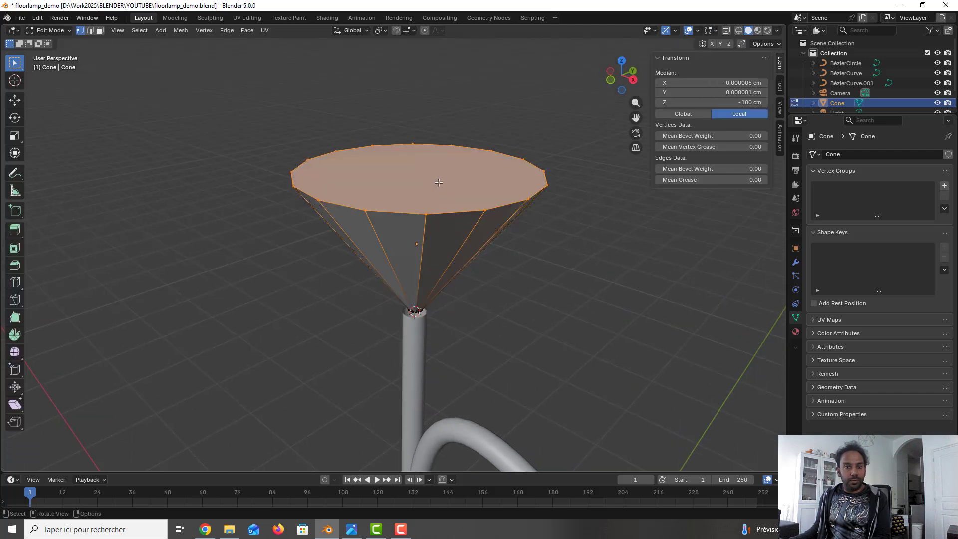
left_click(100, 31)
left_click(485, 192)
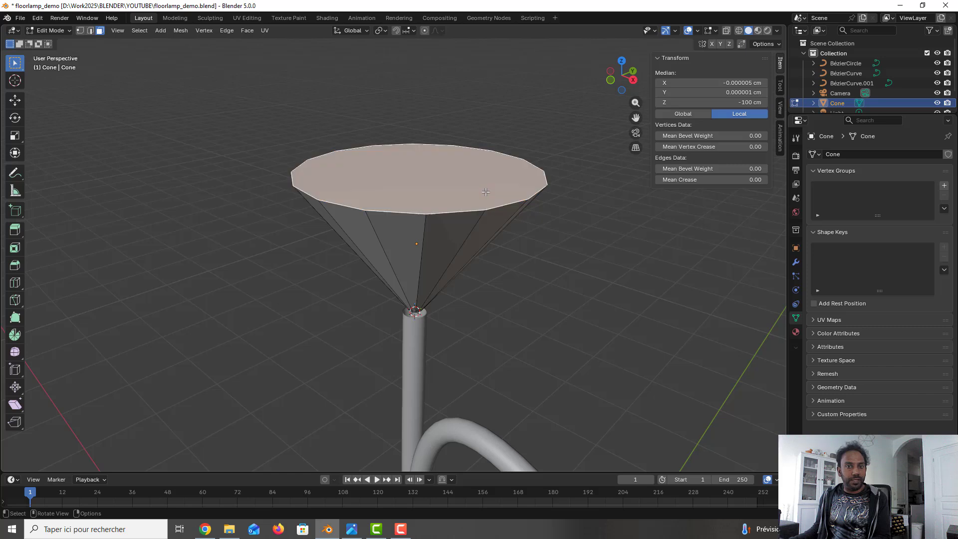
key("x")
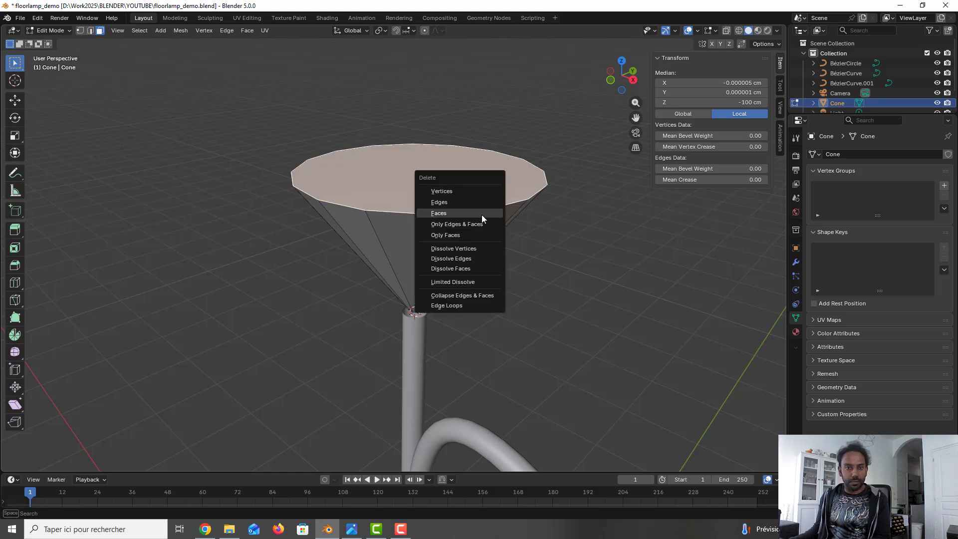
left_click(482, 216)
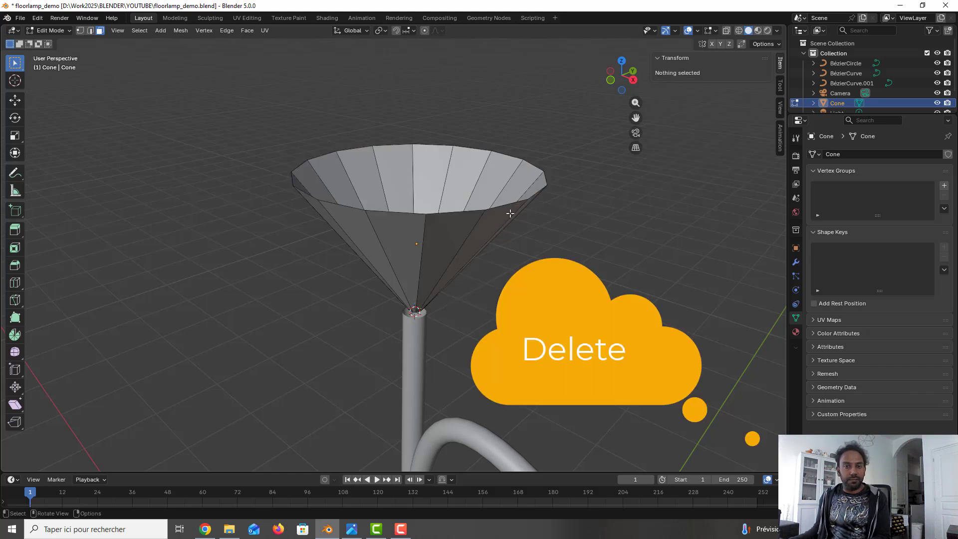
middle_click_drag(510, 214, 519, 211)
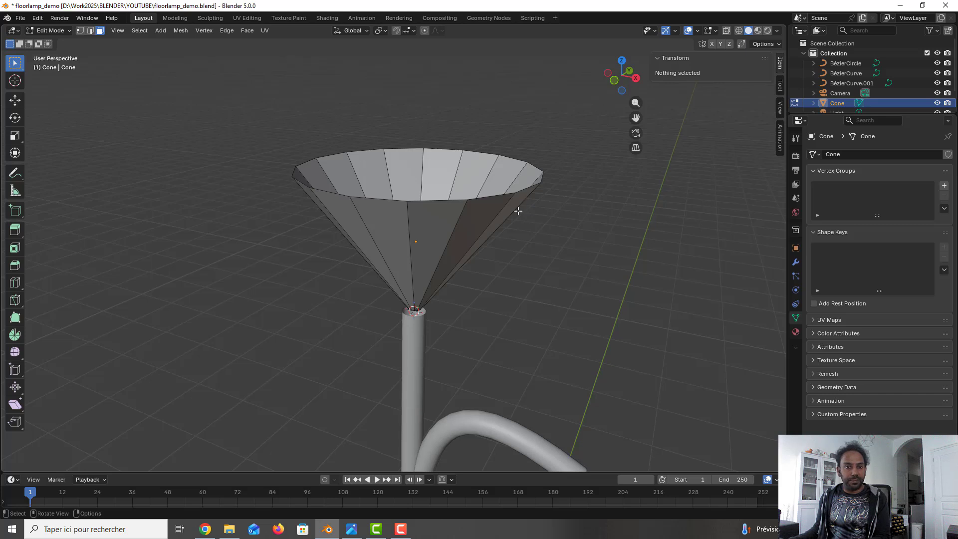
key("Tab")
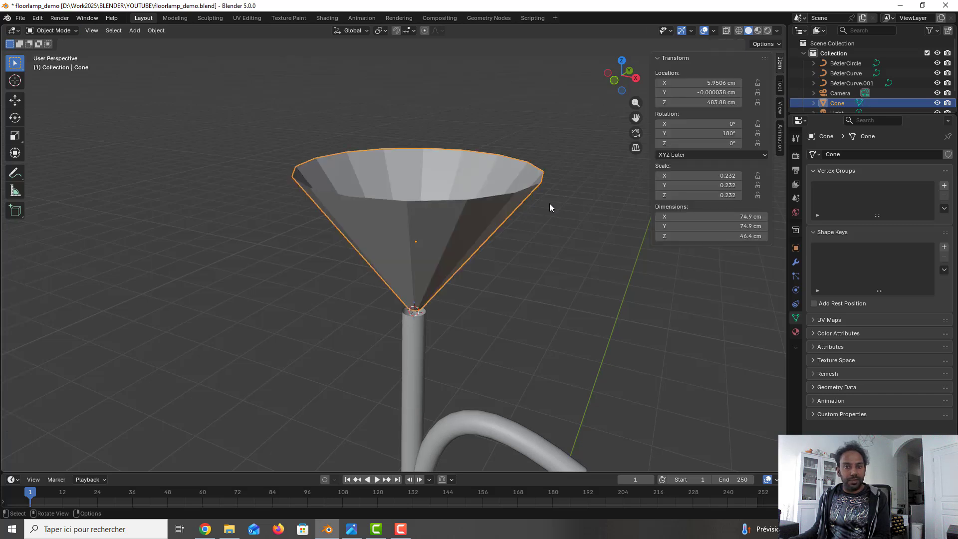
- Add a Solidify modifier to the cone and set its thickness to 4 cm
left_click(796, 262)
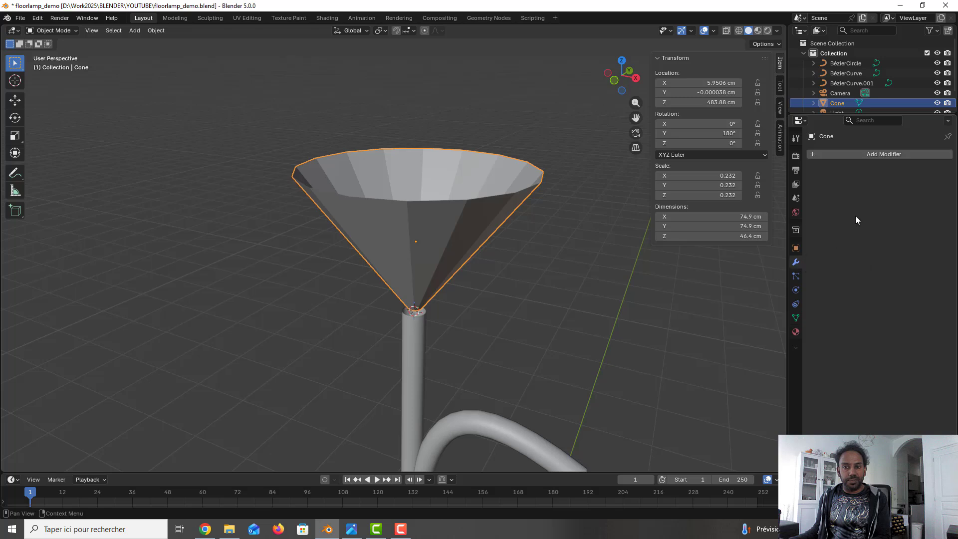
middle_click_drag(512, 214, 484, 232)
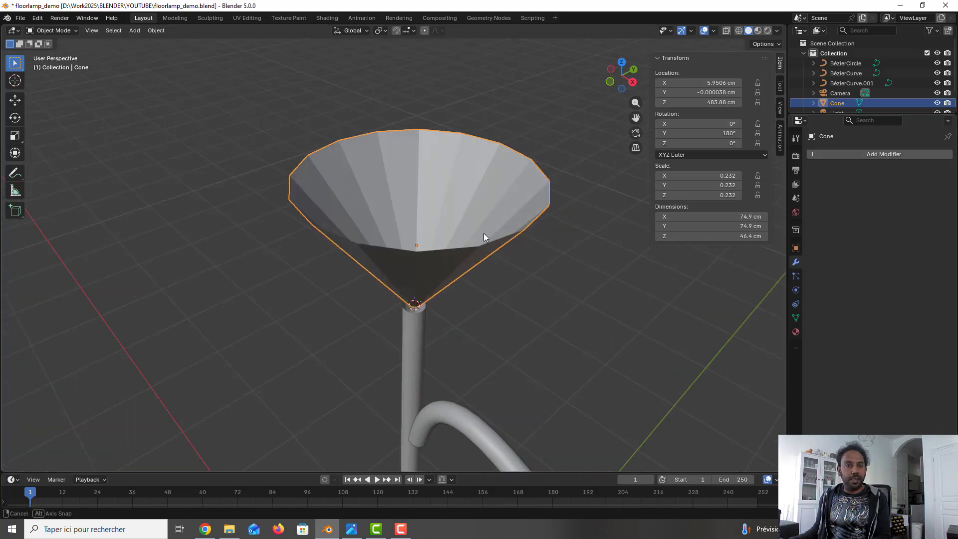
left_click(851, 154)
mouse_move(829, 177)
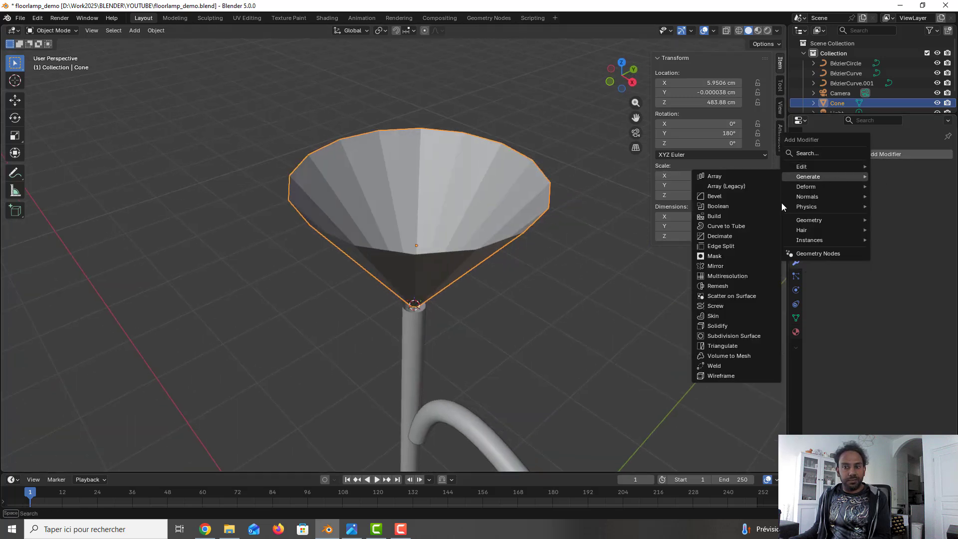
left_click(728, 327)
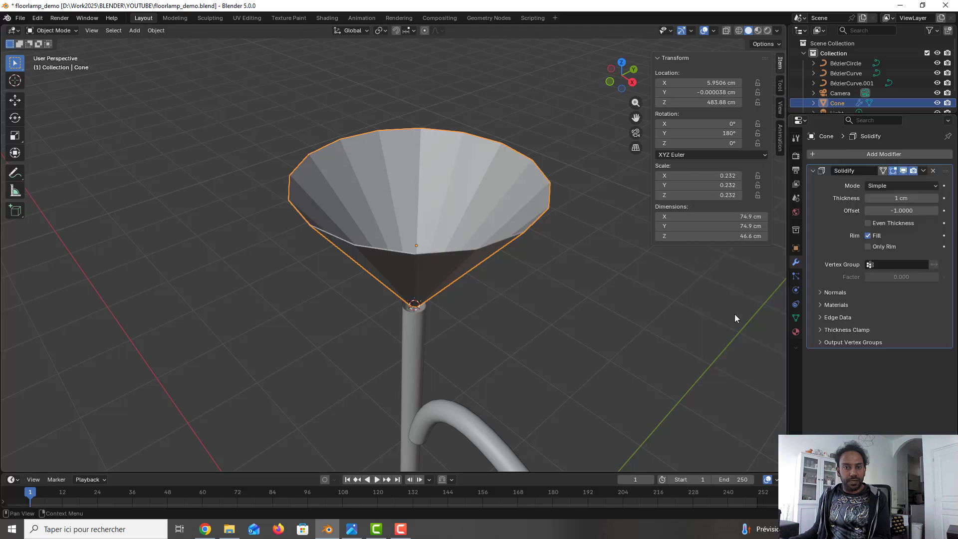
left_click(900, 198)
key("Return")
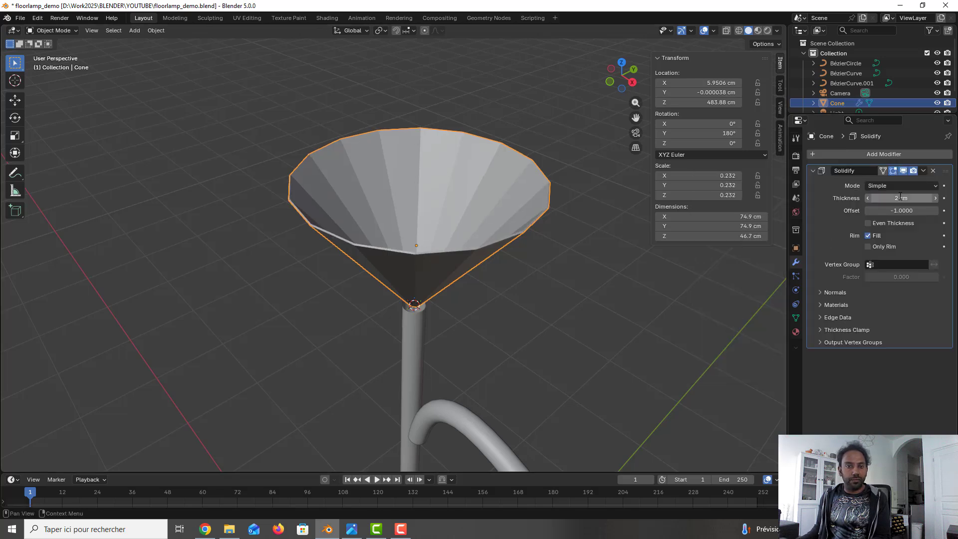
left_click(900, 198)
type("4")
key("Return")
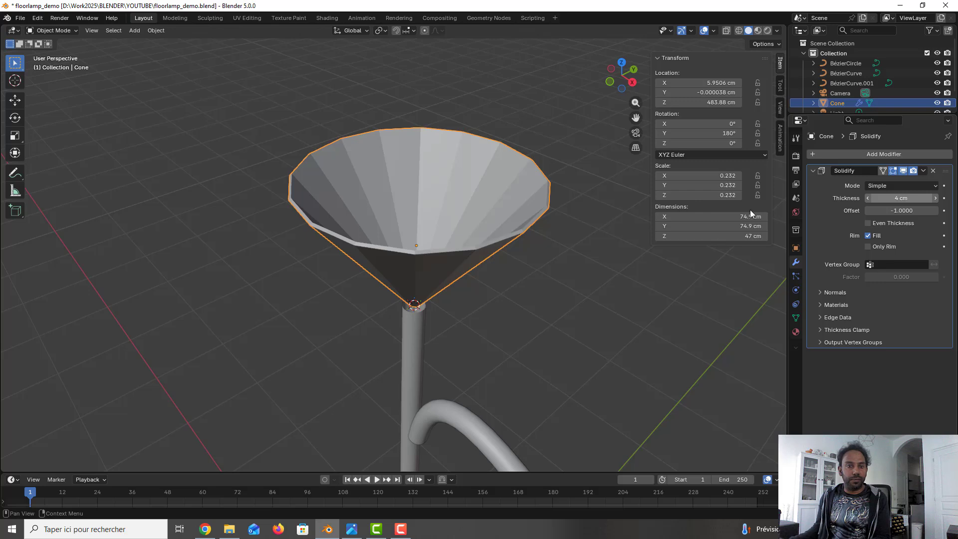
- Apply the cone's Solidify modifier and check the resulting wall mesh in wireframe against the reference image
middle_click_drag(601, 246, 582, 208)
key("KP_1")
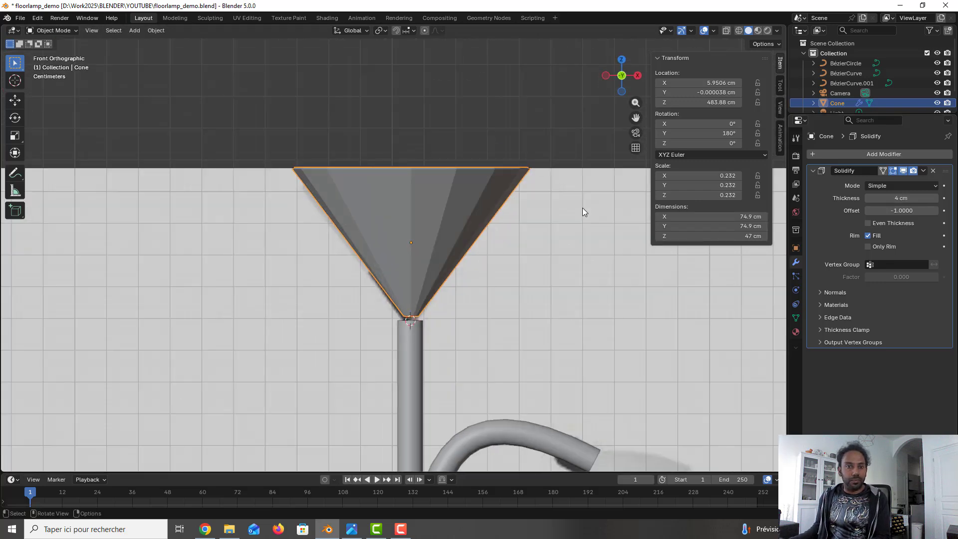
left_click(739, 30)
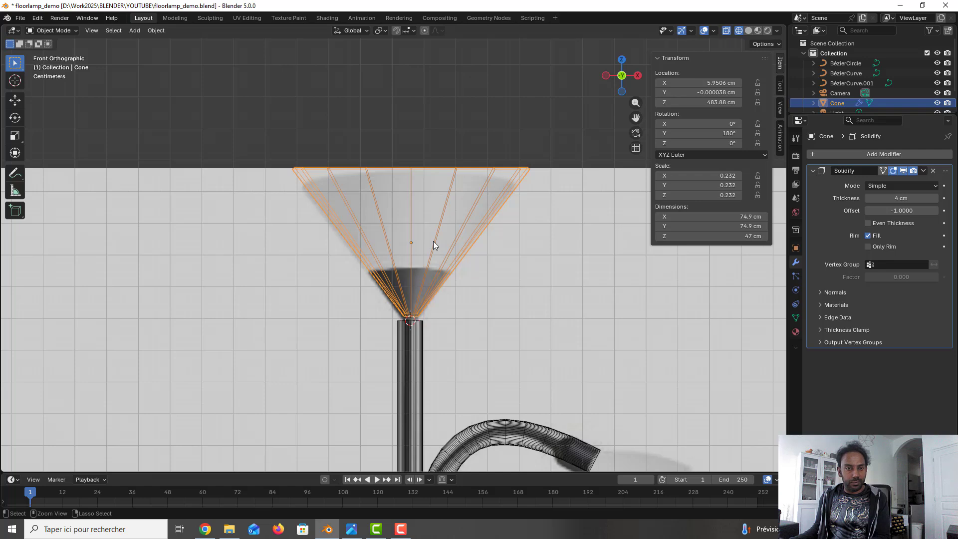
scroll(434, 241, "up", 2)
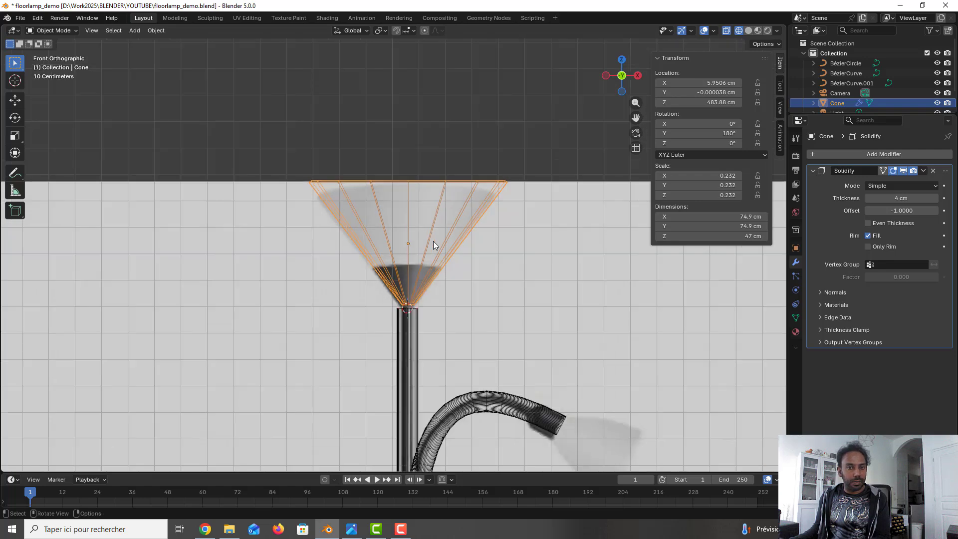
left_click(522, 241)
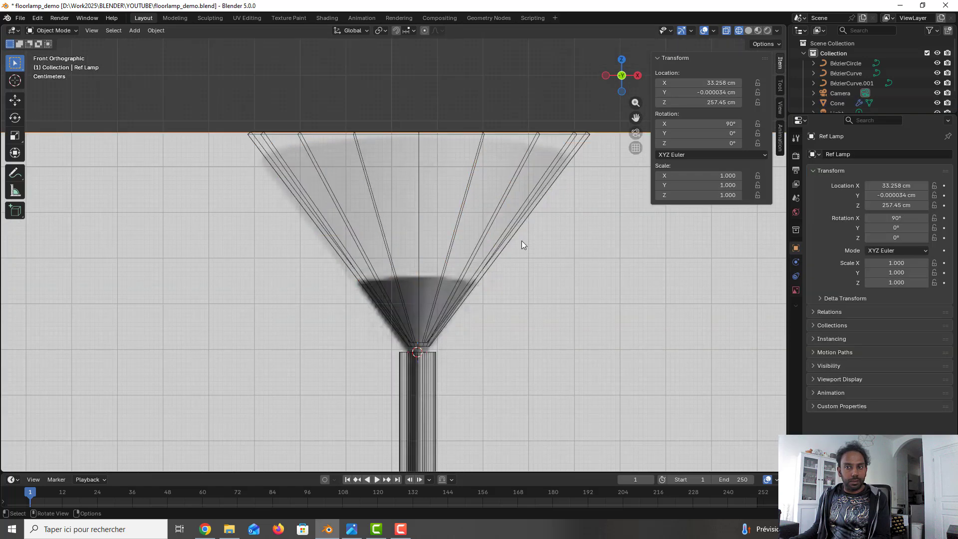
left_click(493, 217)
key("ctrl+a")
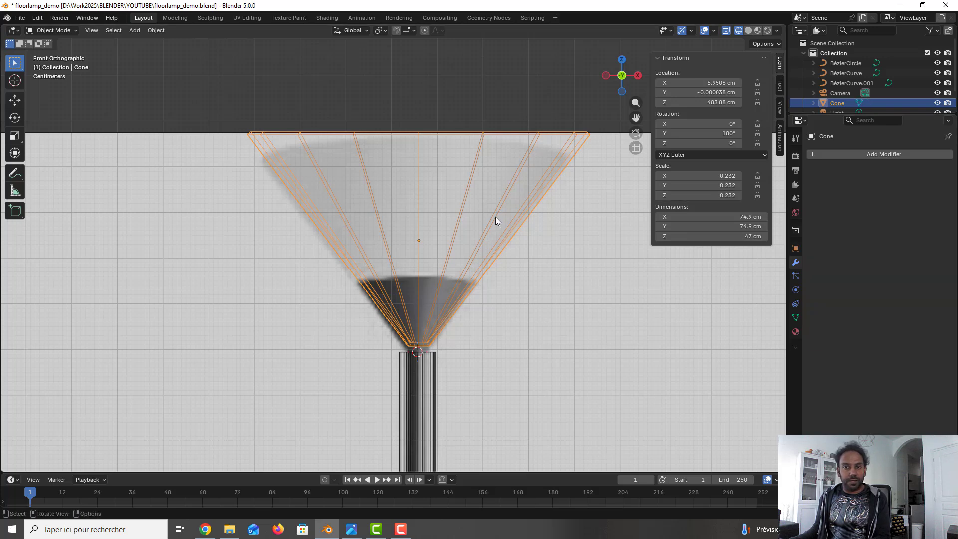
mouse_move(496, 216)
middle_mouse_down()
mouse_move(490, 227)
mouse_move(502, 214)
middle_mouse_up()
key("Tab")
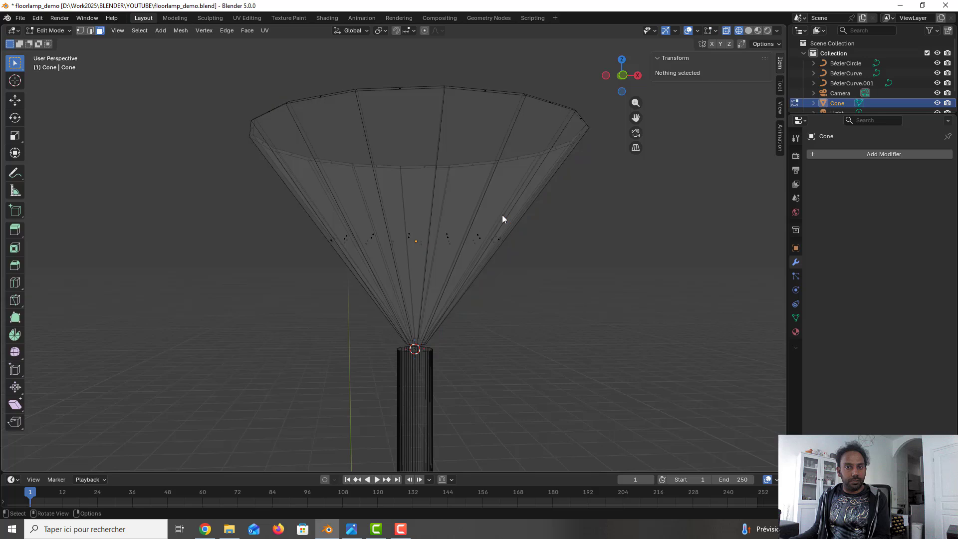
key("Tab")
key("KP_1")
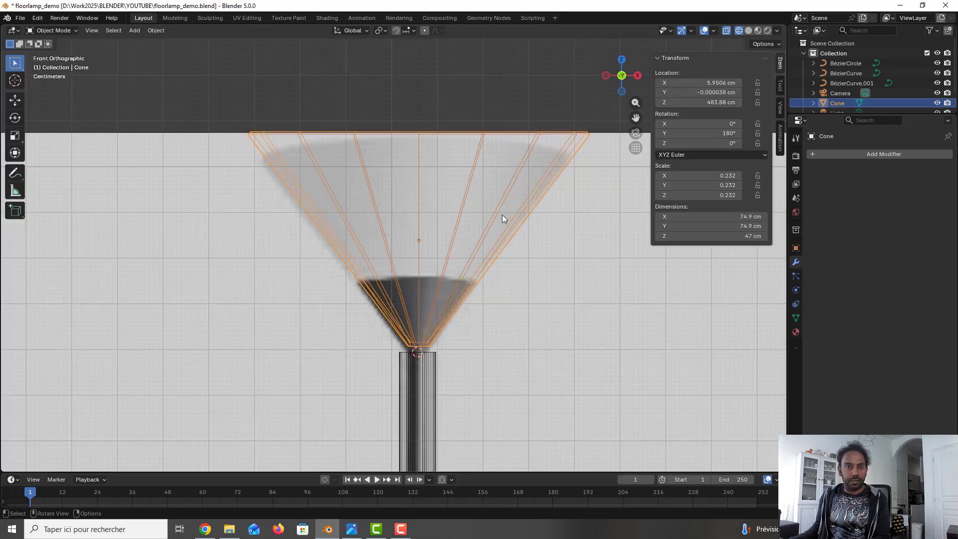
- Add a loop cut around the cone and slide it to the dark base section's upper boundary, with a factor of about -0.402
scroll(502, 215, "down", 1)
scroll(503, 214, "up", 1)
key("Tab")
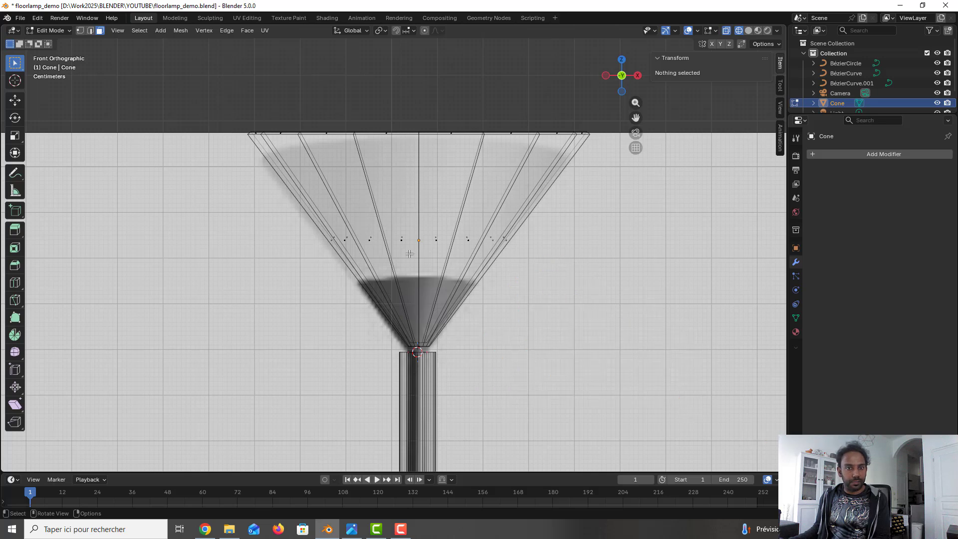
key("ctrl+r")
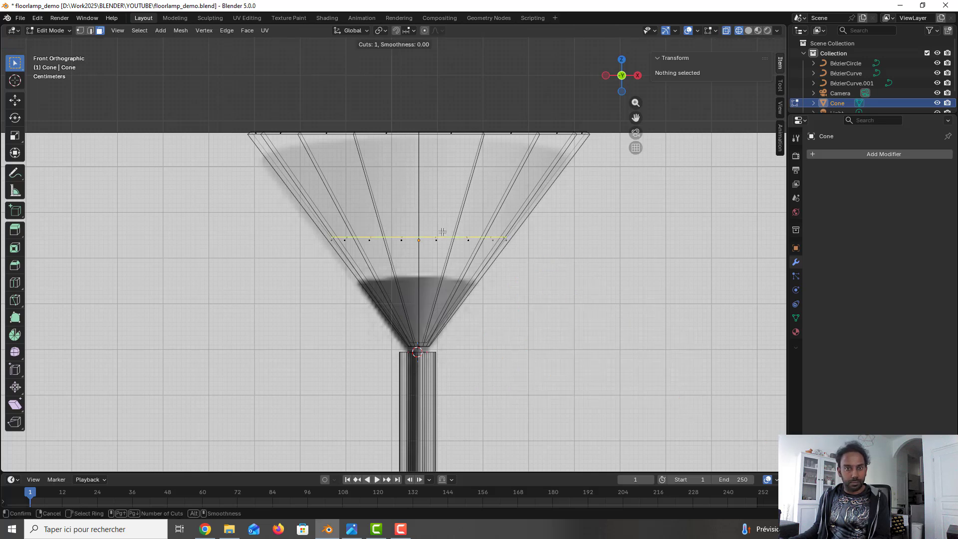
left_click(442, 232)
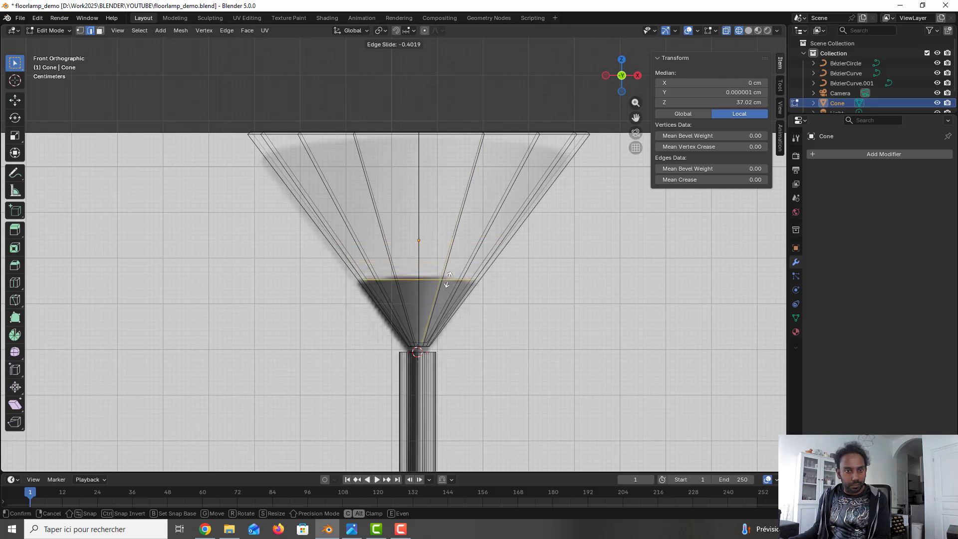
left_click(448, 280)
- Add a loop cut around the cone just below its wide rim, with a slide factor of about 0.909
key("ctrl+r")
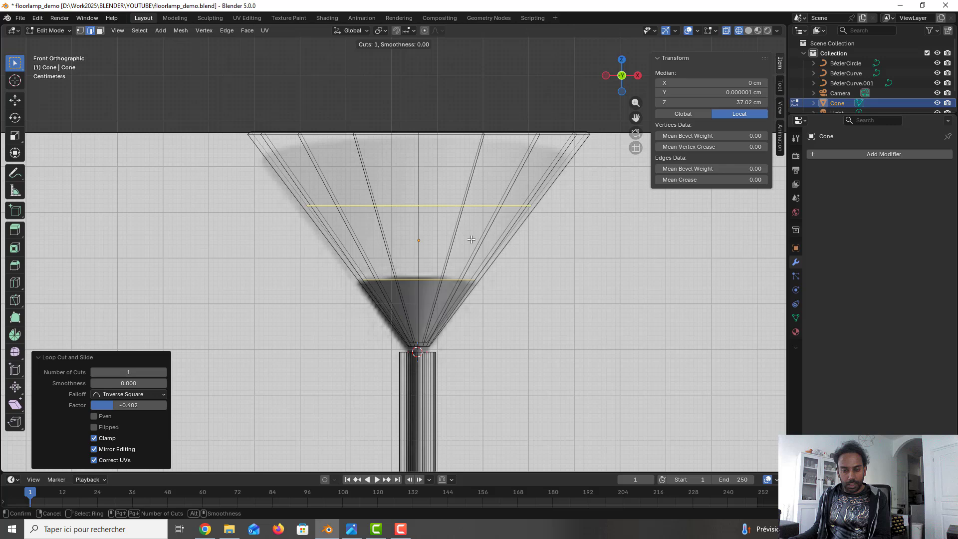
left_click(508, 167)
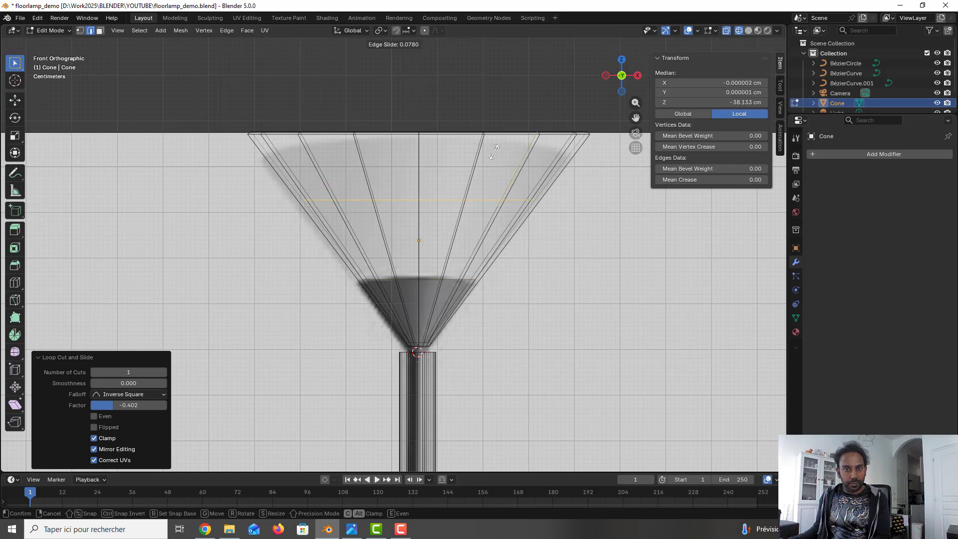
left_click(527, 90)
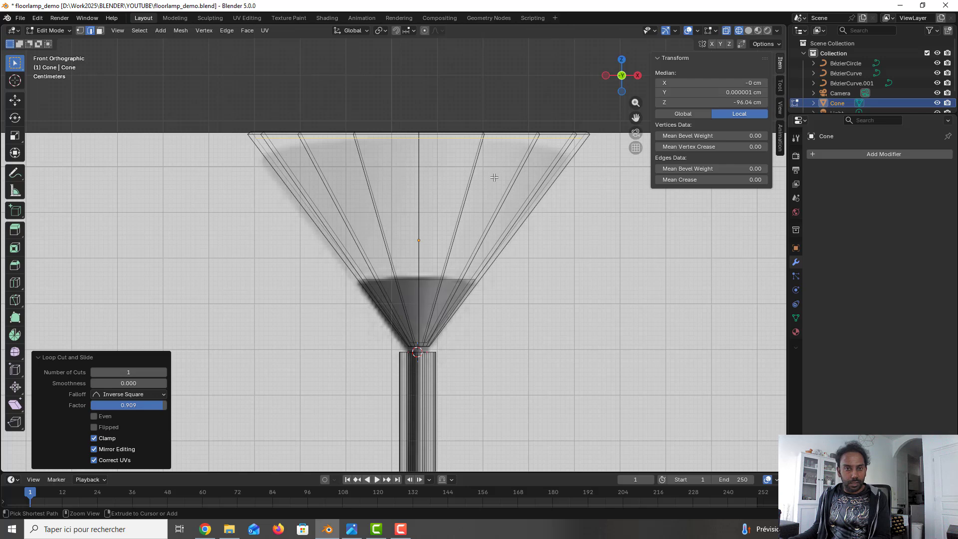
- Add a loop cut centred between the dark section's boundary and the wide rim, without sliding it
key("ctrl+r")
left_click(412, 337)
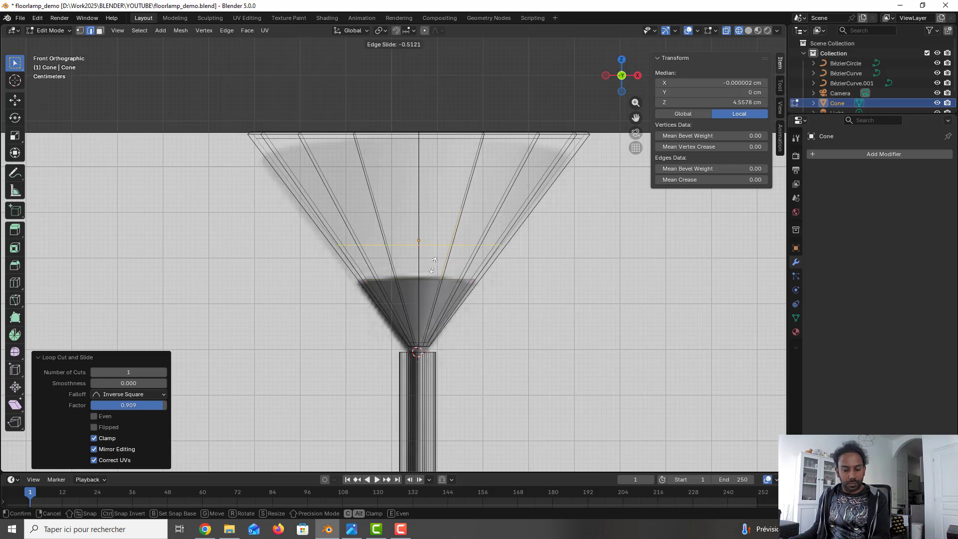
right_click(432, 272)
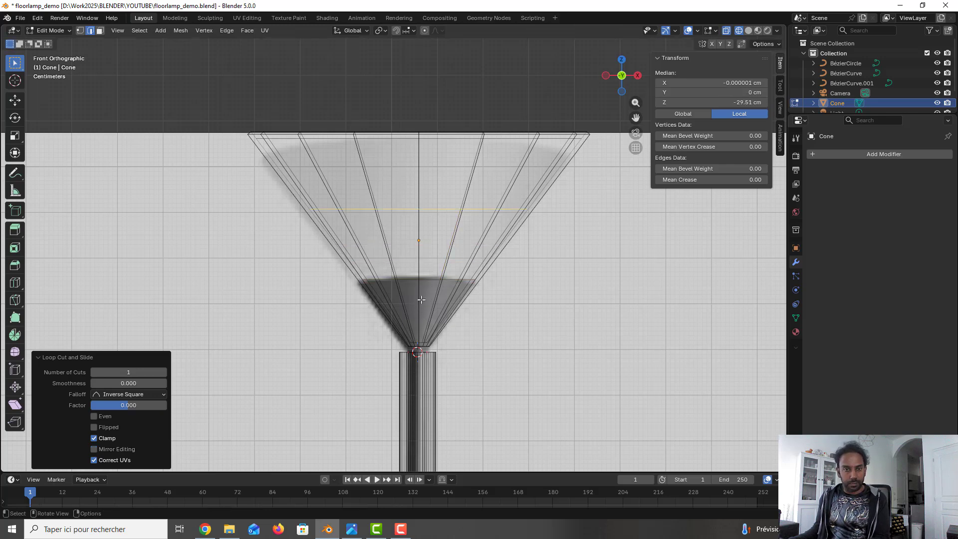
left_click(421, 299)
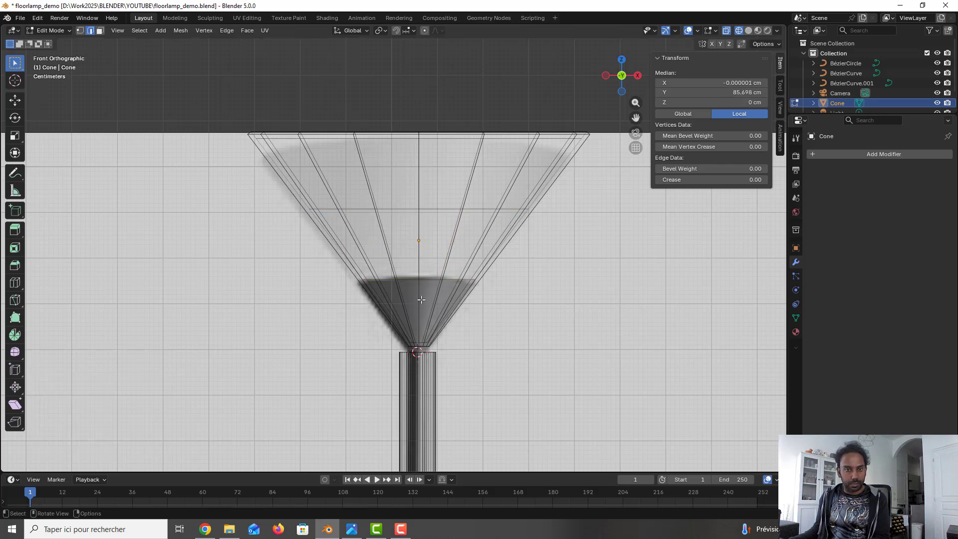
- Add a loop cut within the dark base section and slide it all the way down to the narrow end
left_click(471, 282, "alt")
key("g")
key("g")
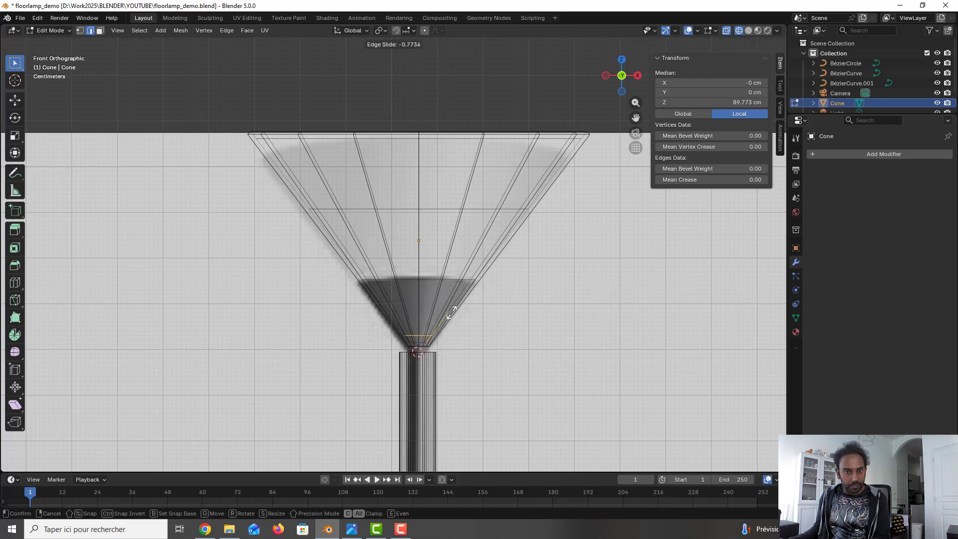
left_click(446, 319)
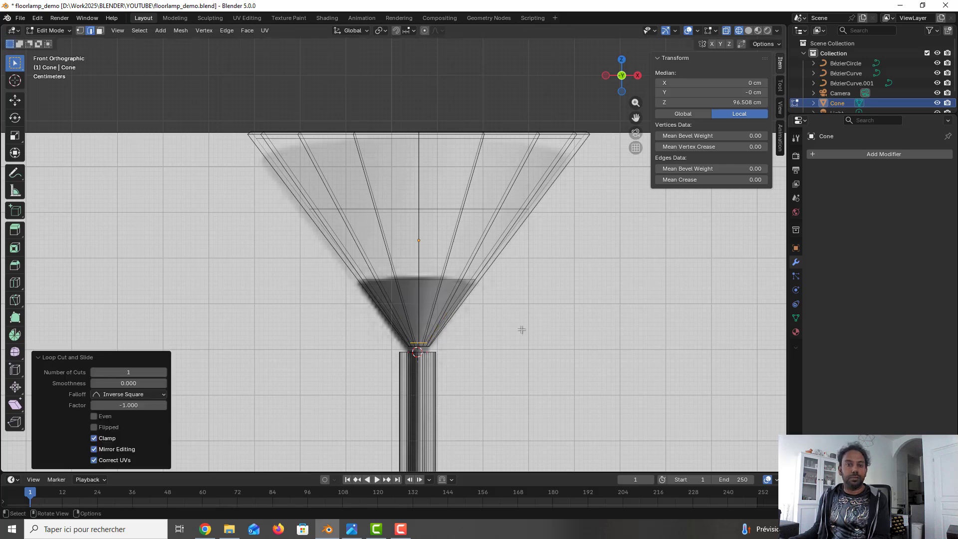
- Select the ring of faces in the dark base section in face mode and inspect which wall of the cone it covers
key("Tab")
scroll(513, 332, "up", 2)
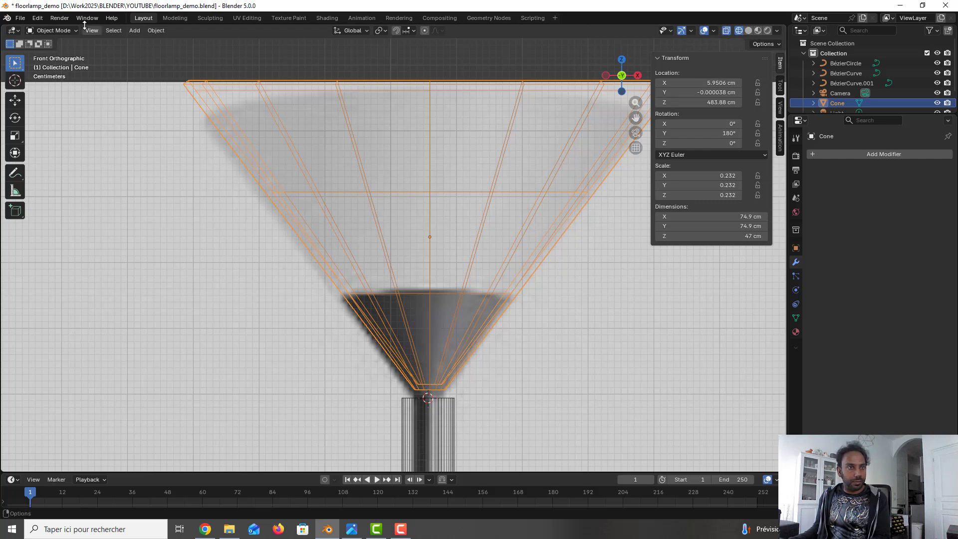
key("Tab")
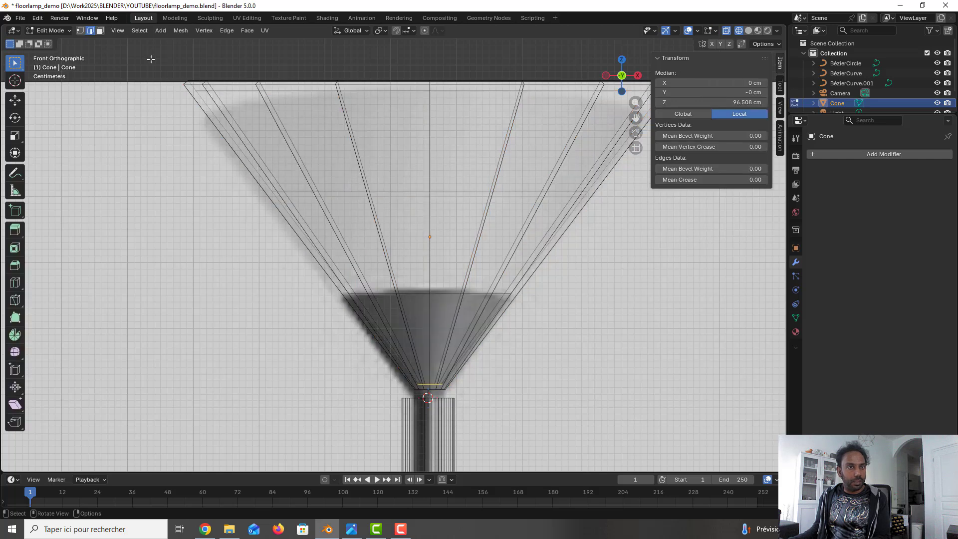
left_click(100, 30)
left_click_drag(503, 351, 348, 325)
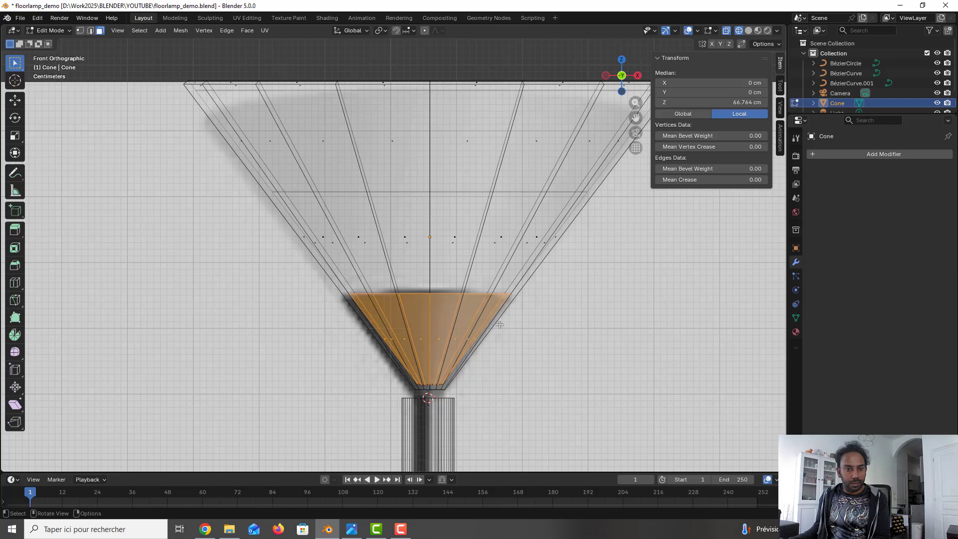
middle_click_drag(500, 325, 482, 309)
key("KP_1")
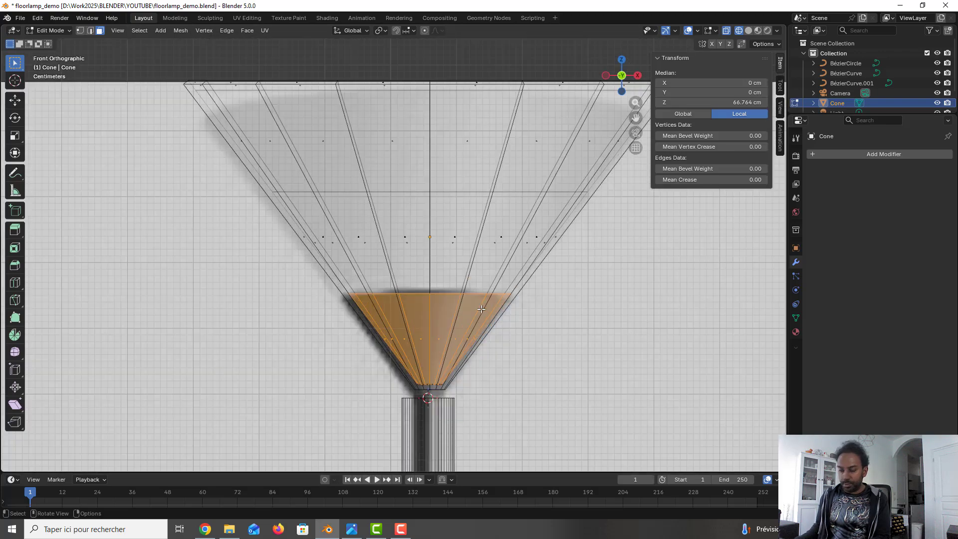
left_click(514, 339)
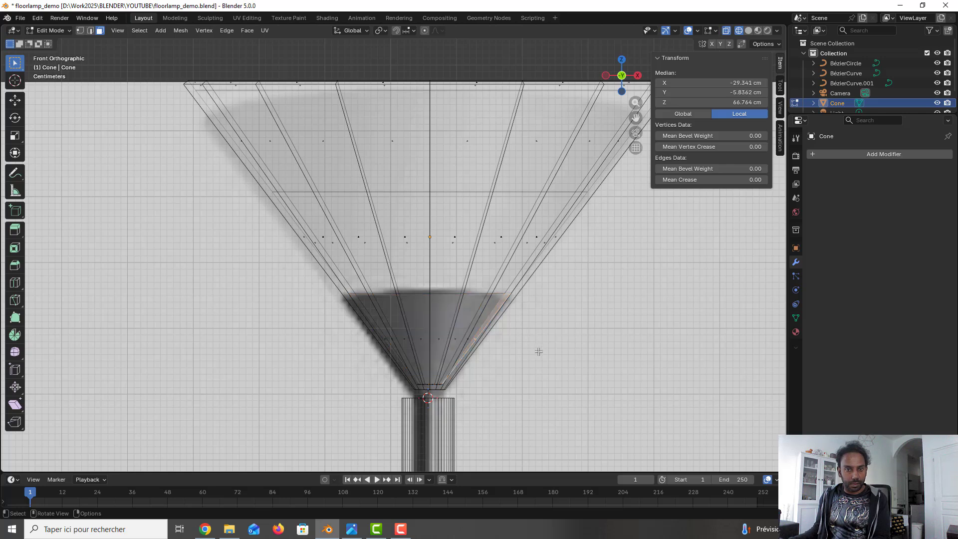
left_click(302, 310, "alt")
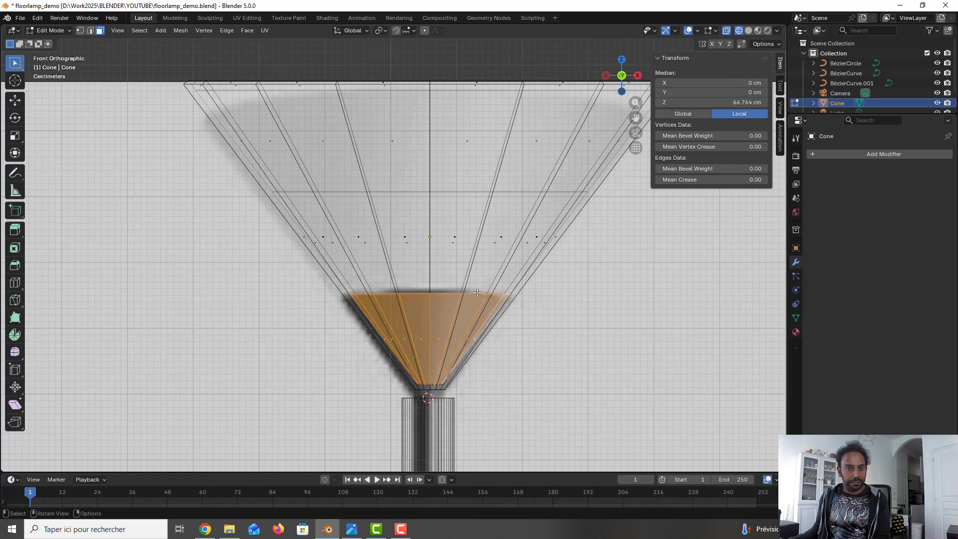
middle_click_drag(477, 293, 449, 308)
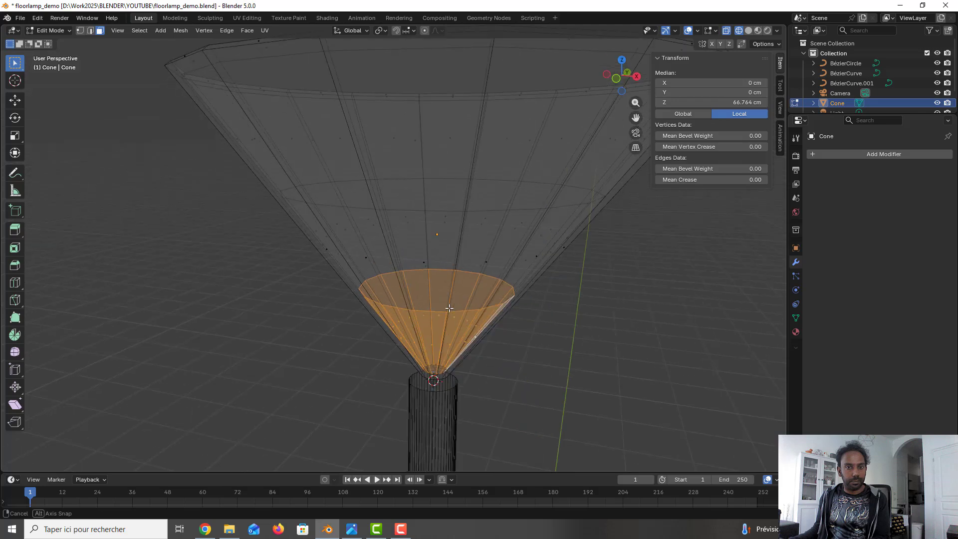
scroll(449, 308, "down", 2)
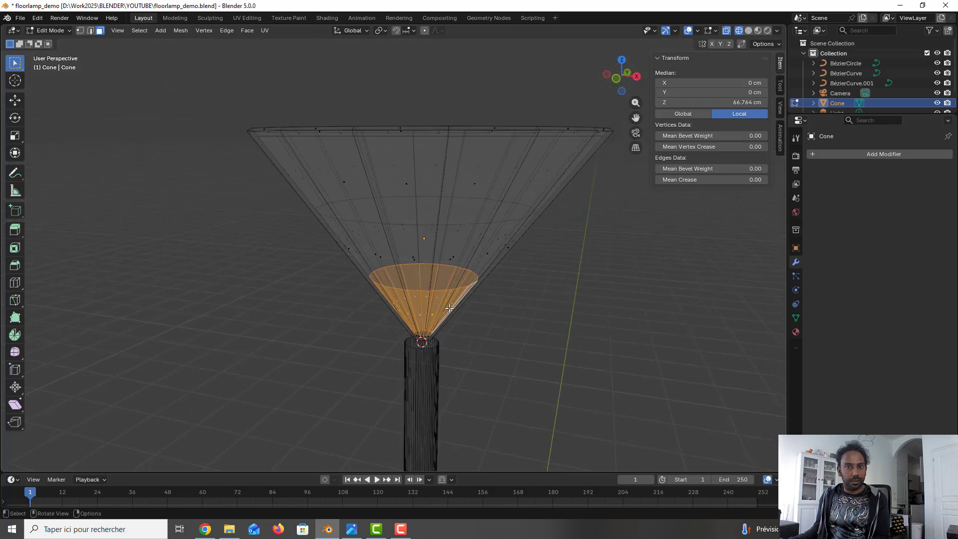
- Switch to solid shading, clear the face selection and view the cone's outer wall from an angle
left_click(749, 30)
mouse_move(471, 267)
middle_mouse_down()
mouse_move(444, 304)
mouse_move(466, 224)
mouse_move(444, 273)
mouse_move(452, 214)
mouse_move(460, 241)
middle_mouse_up()
left_click(493, 269)
left_click(527, 287)
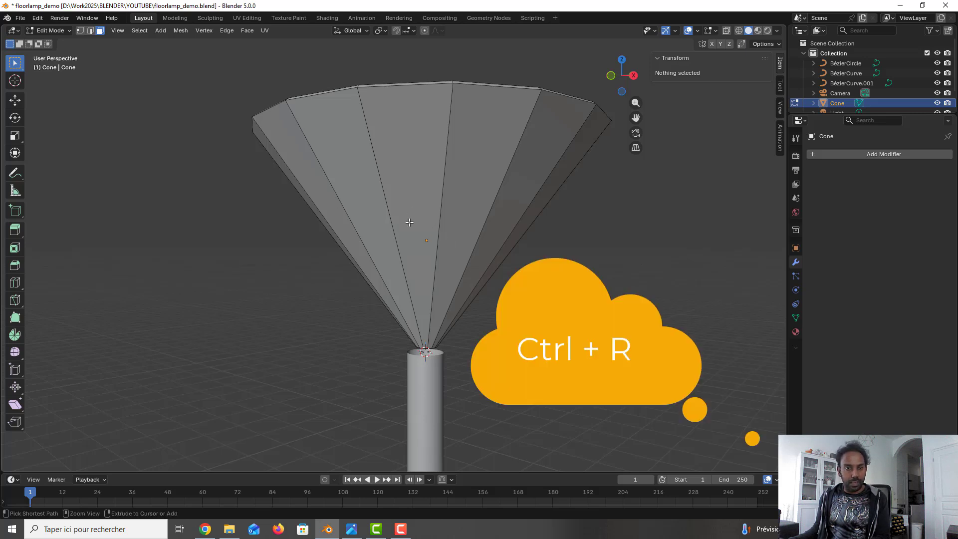
- Try a centred loop cut around the cone's outer wall, then undo it and return to face mode with nothing selected
scroll(409, 222, "up", 1)
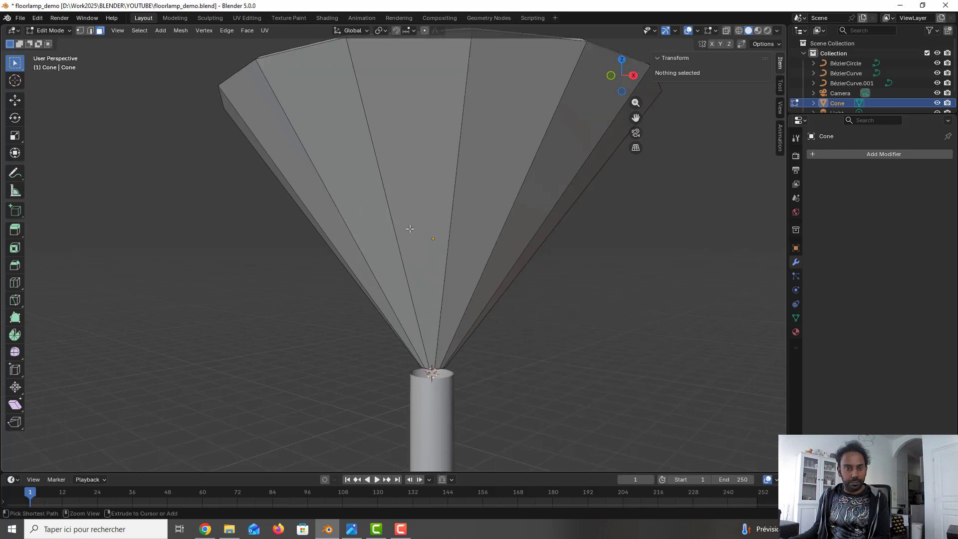
key("ctrl+r")
left_click(410, 229)
right_click(410, 229)
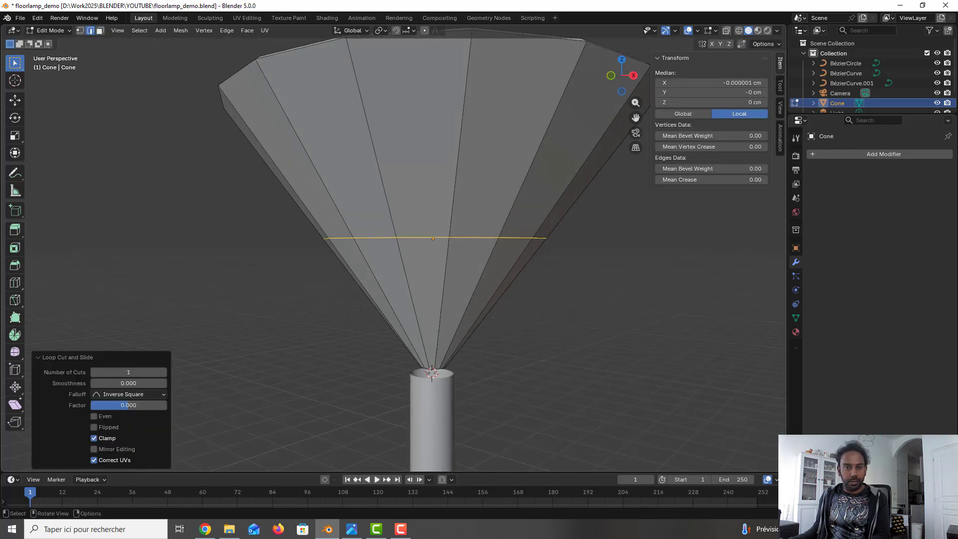
left_click(409, 229)
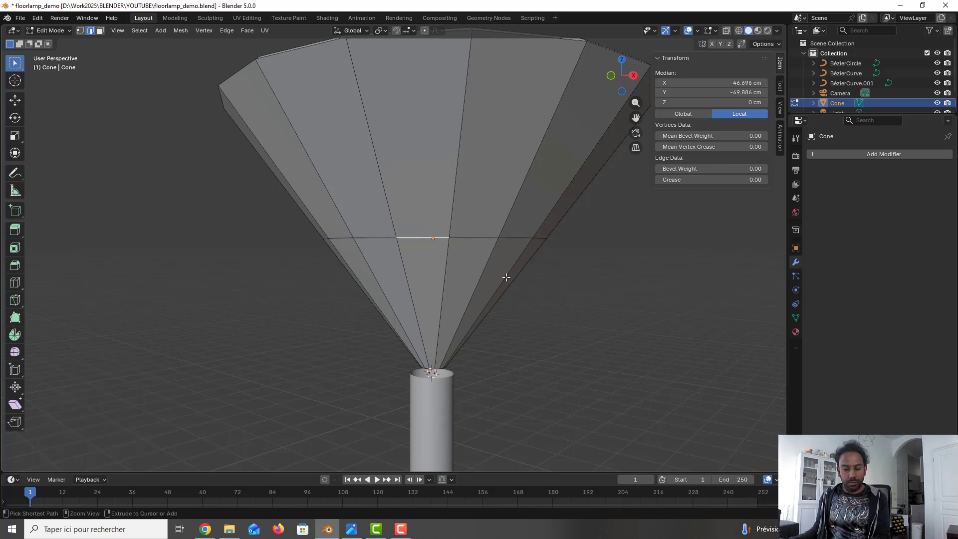
key("ctrl+z")
key("alt+a")
key("3")
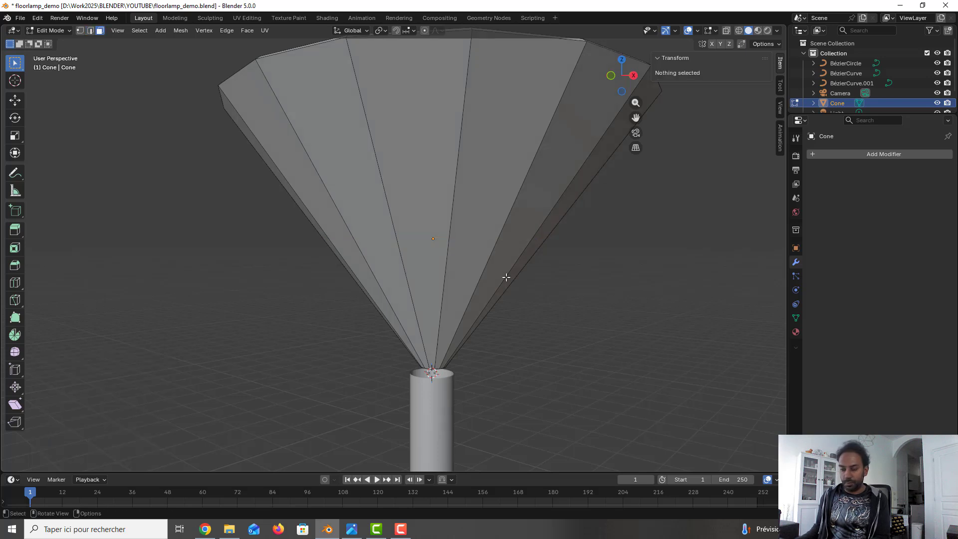
- In front view, add a loop cut on the cone's outer wall at the dark section's boundary, with a factor of about -0.392
key("KP_1")
key("ctrl+r")
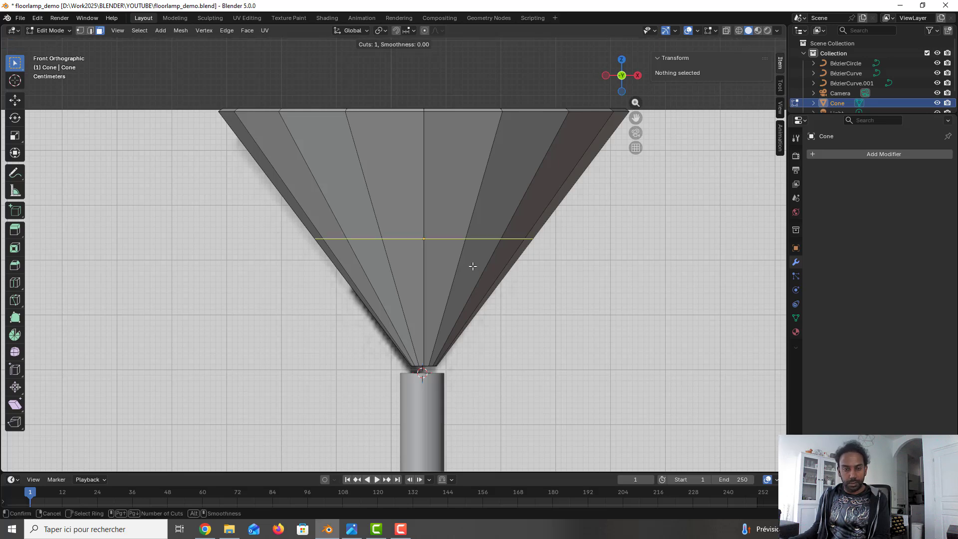
left_click(445, 275)
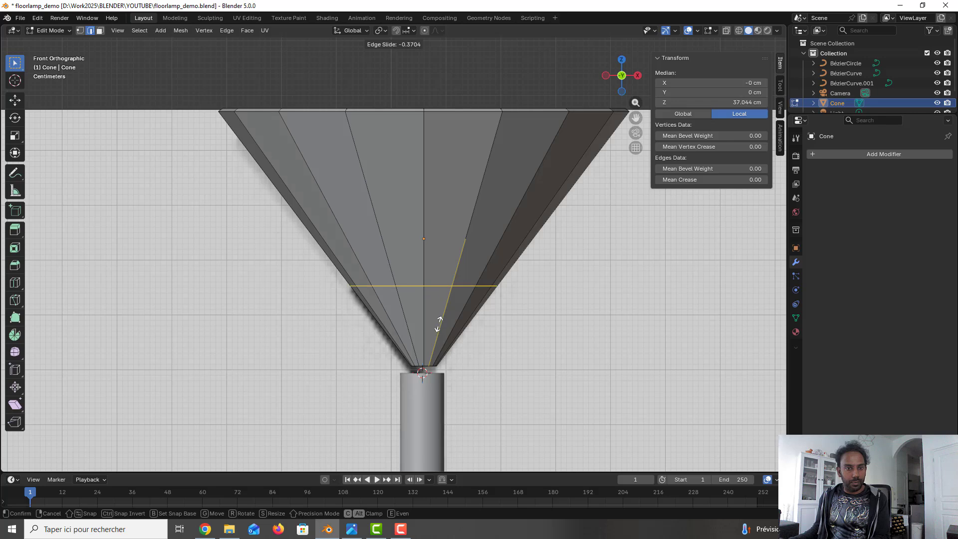
left_click(474, 313)
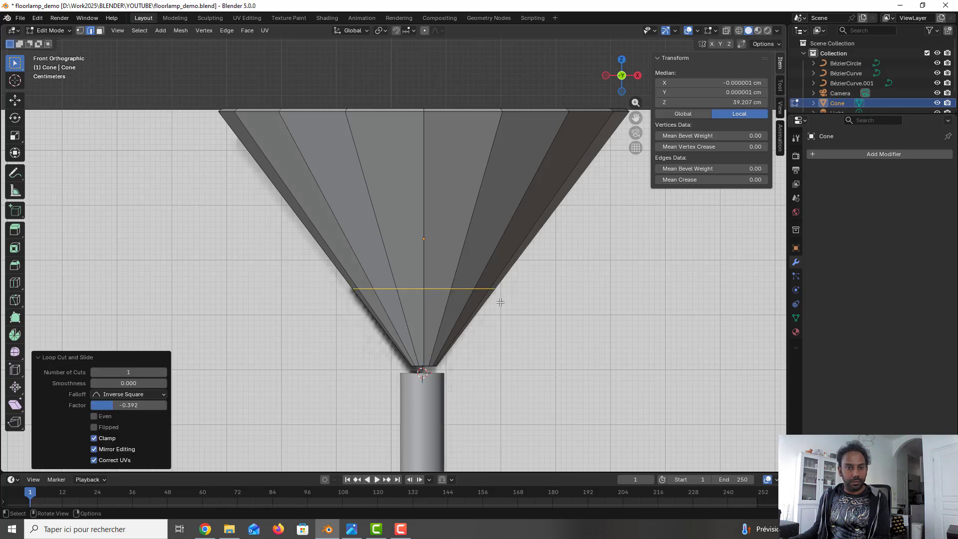
- Add a loop cut to the outer wall's base section and slide it close to the narrow end, with a factor of about -0.895
key("ctrl+r")
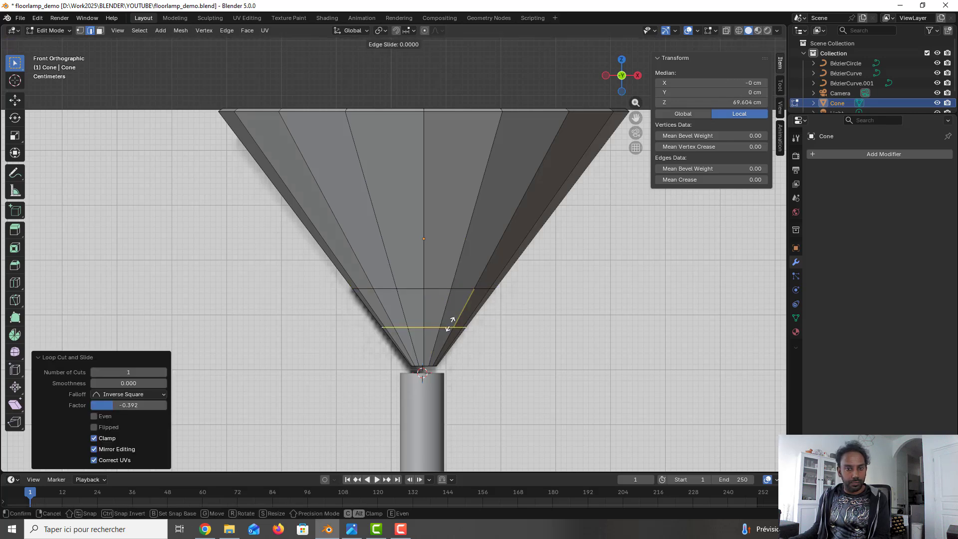
left_click(450, 325)
left_click(444, 350)
- Try a loop cut on the outer wall slid fully up to the wide rim, and undo it
key("ctrl+r")
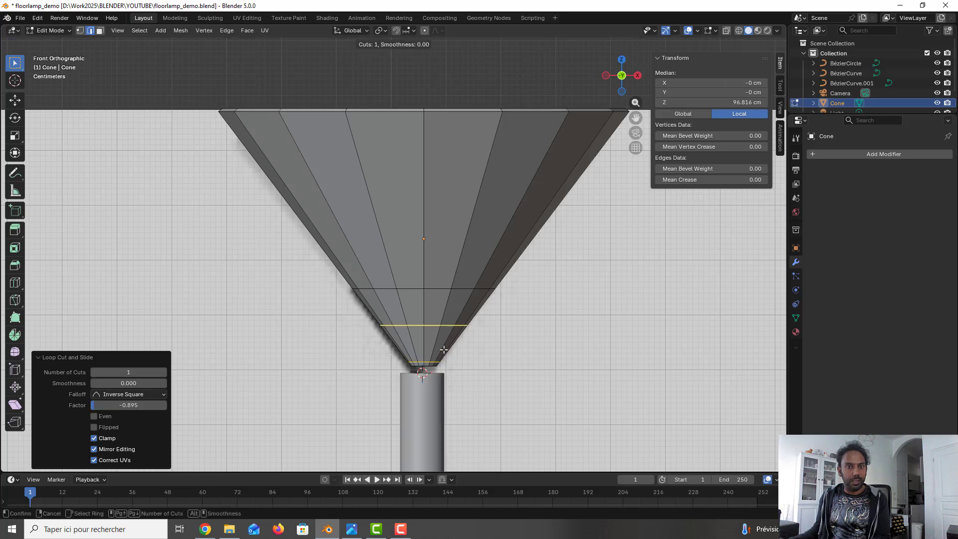
left_click(467, 258)
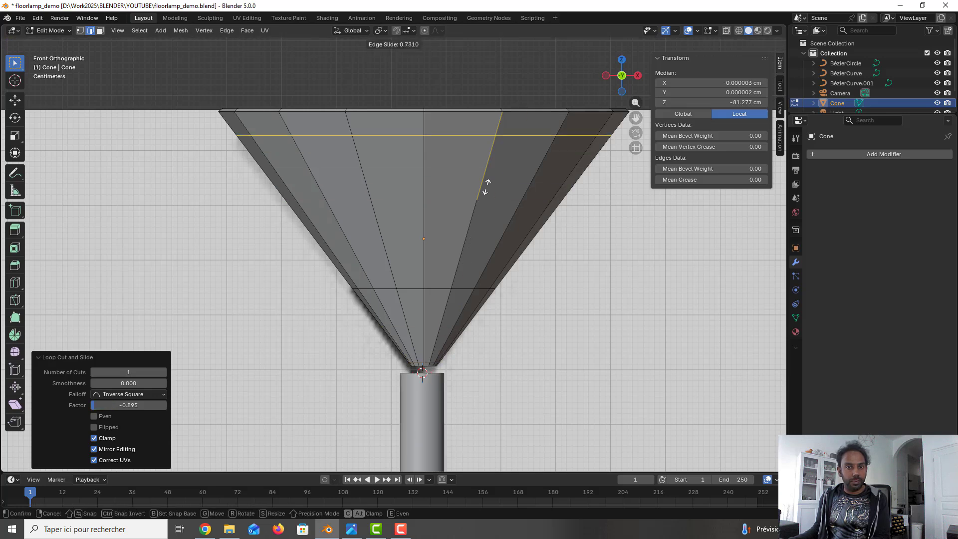
left_click(490, 161)
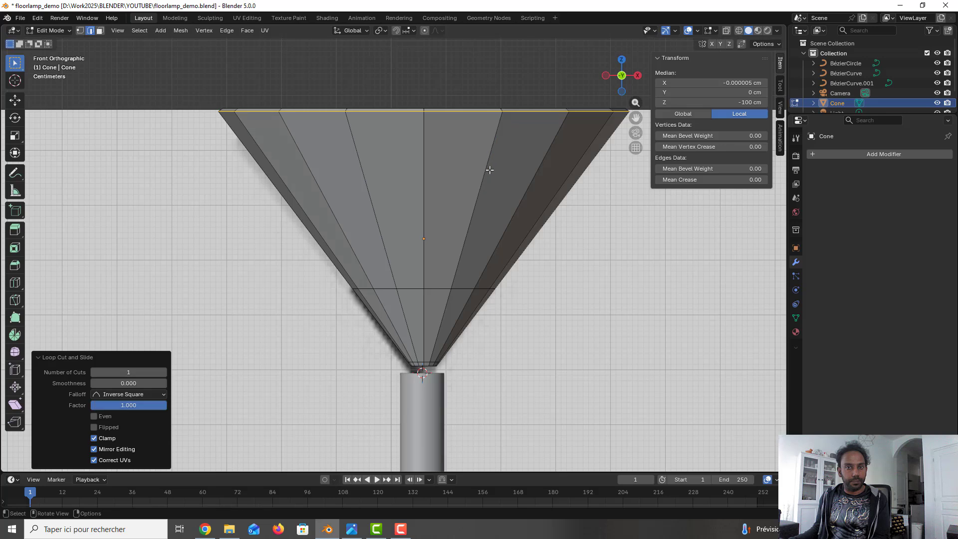
key("ctrl+z")
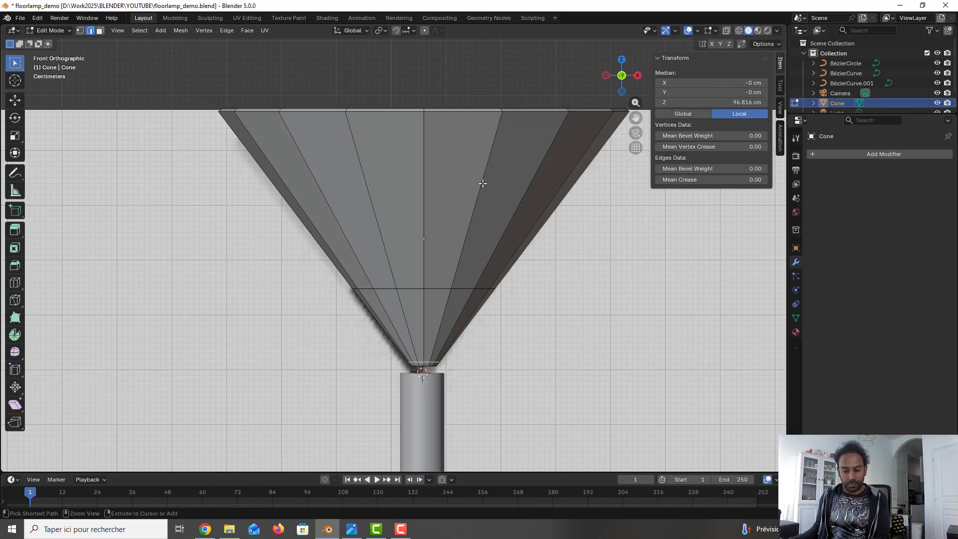
left_click(479, 183)
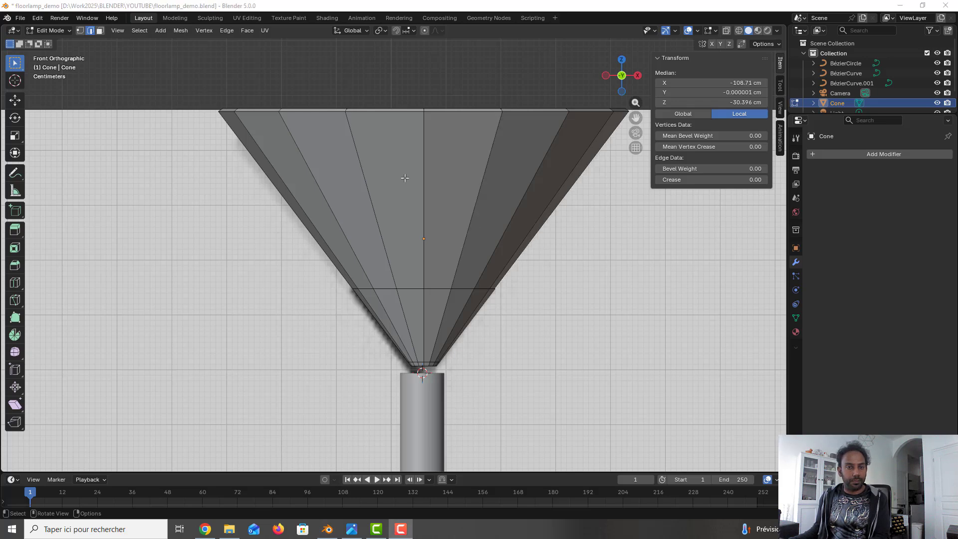
- Add a loop cut on the cone's outer wall just below the wide rim, with a factor of about 0.900
left_click(421, 255)
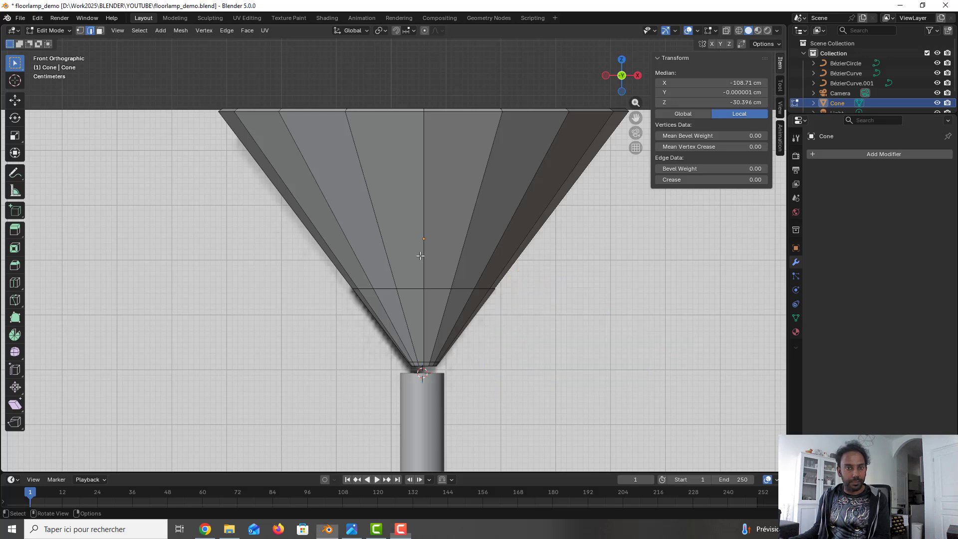
key("ctrl+r")
left_click(370, 245)
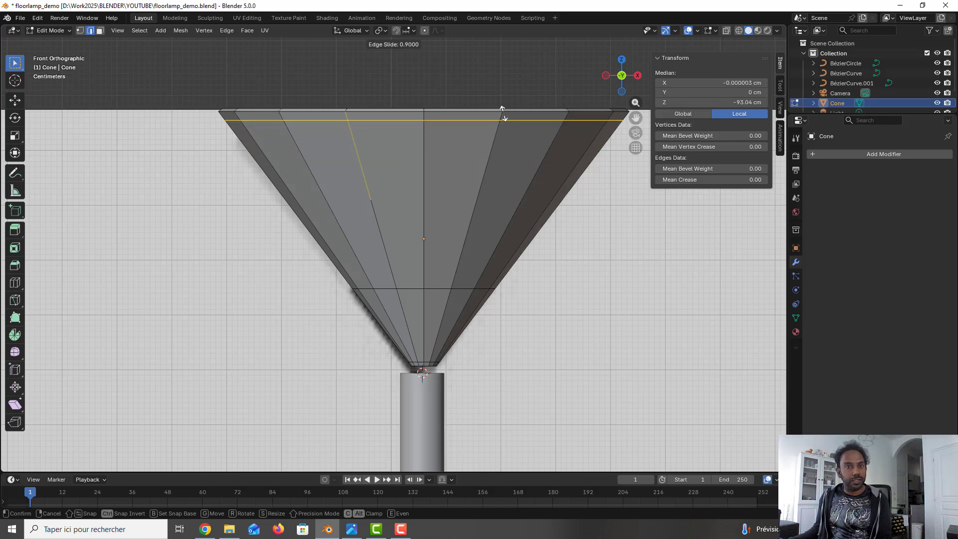
left_click(503, 113)
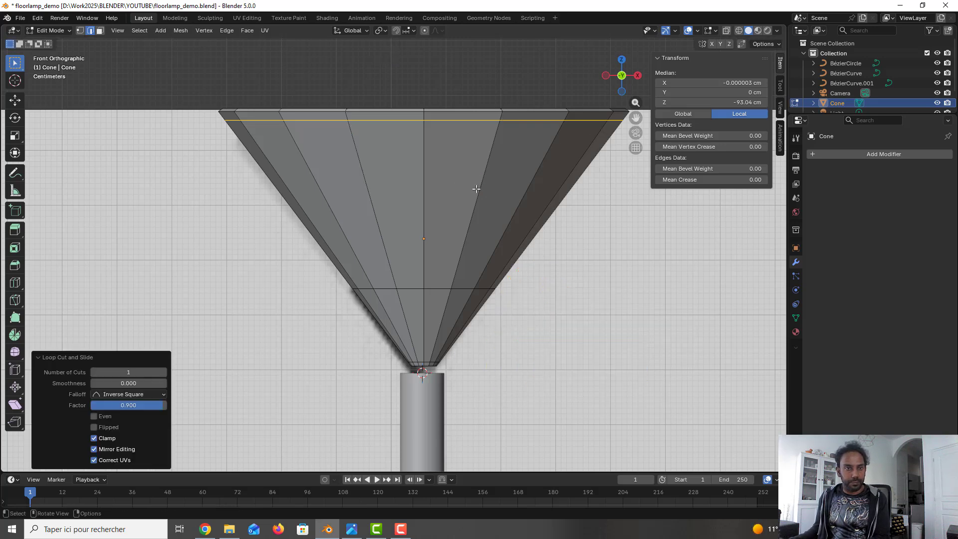
key("Tab")
key("Tab")
key("Tab")
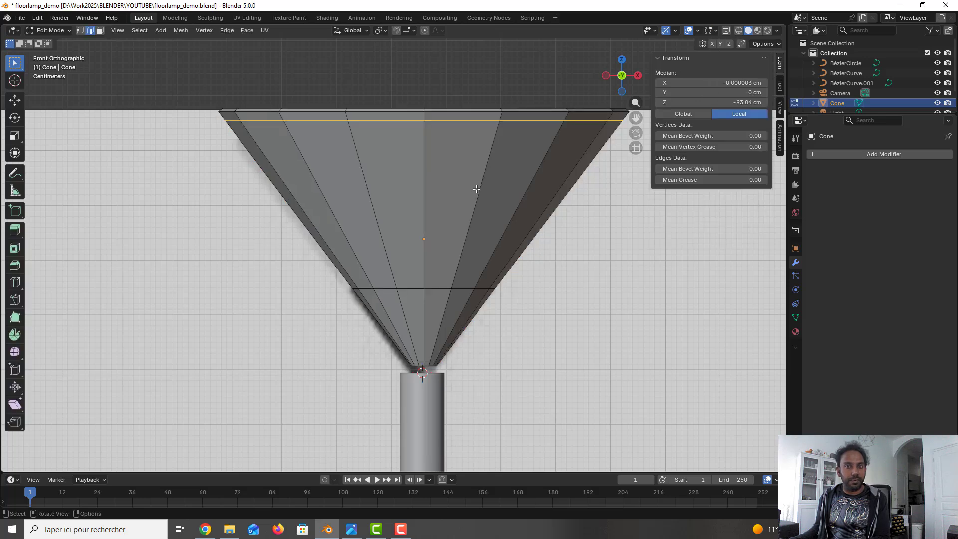
middle_click_drag(475, 188, 445, 187)
key("Tab")
scroll(440, 220, "down", 2)
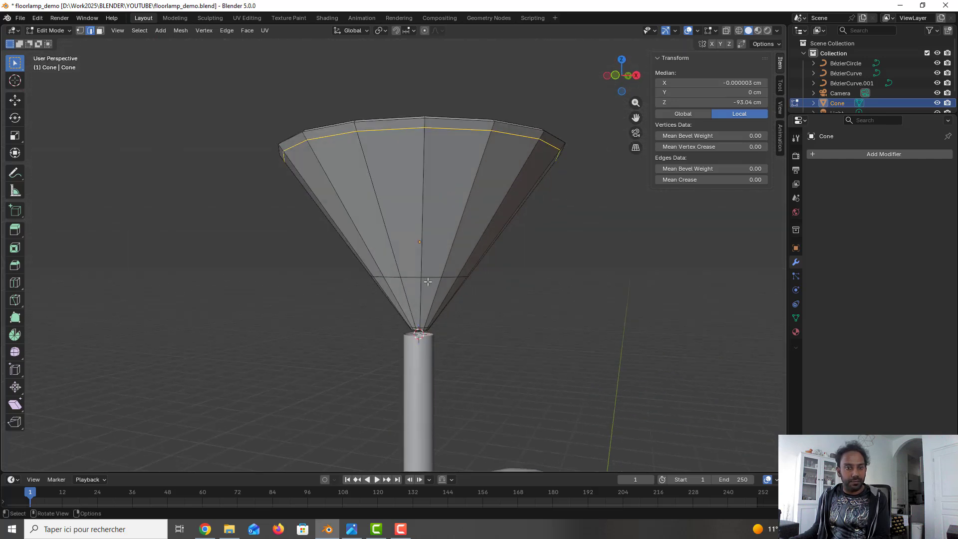
- In front view with X-ray on, switch to face mode and box-select the faces of the cone's dark base section
key("KP_1")
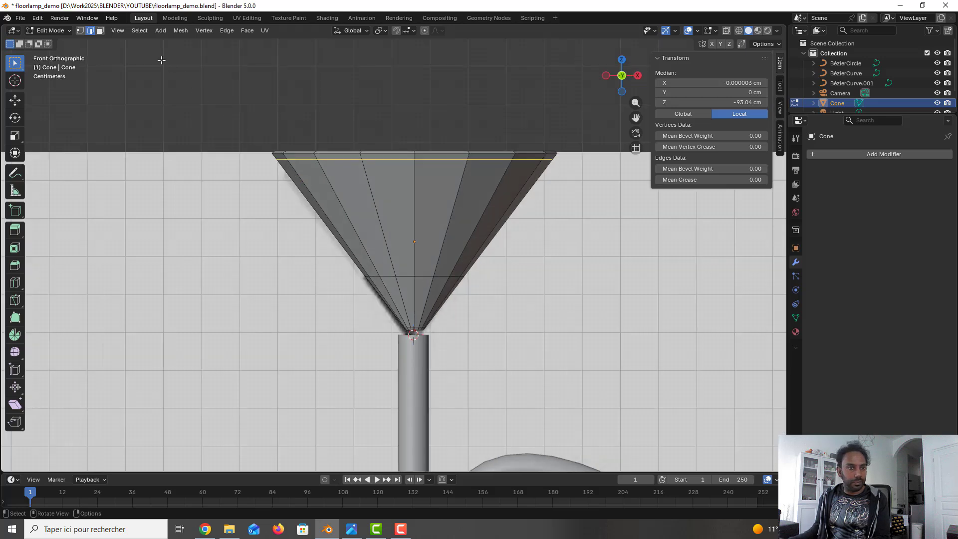
left_click(727, 31)
left_click(100, 31)
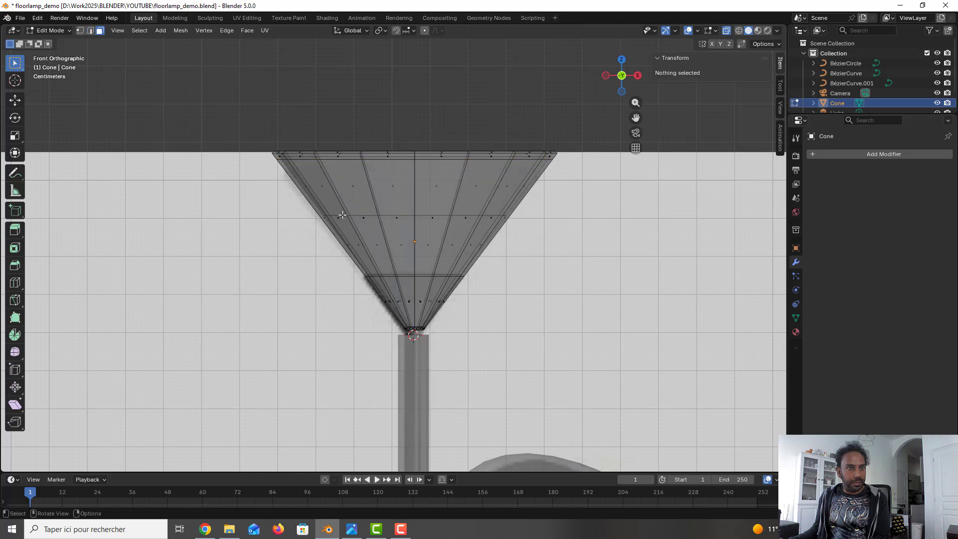
left_click_drag(493, 324, 336, 283)
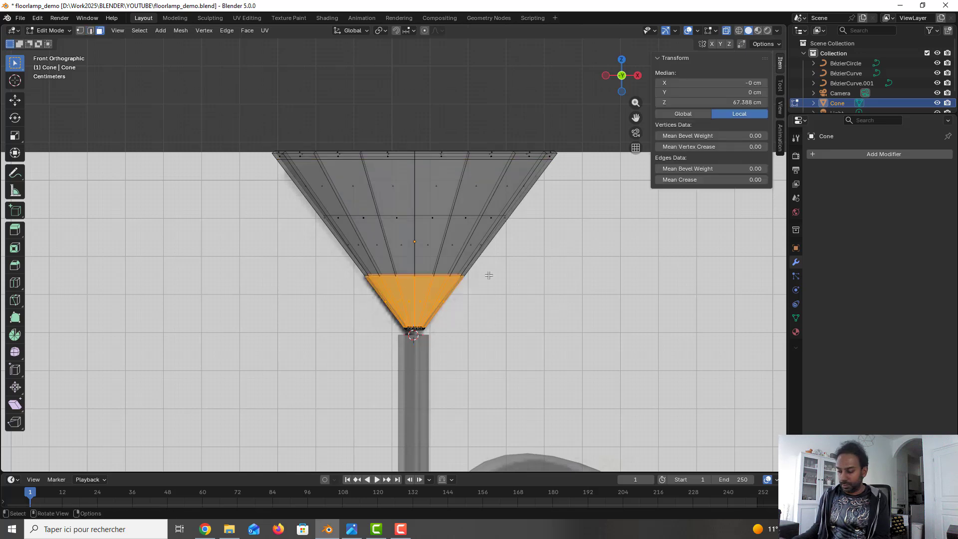
mouse_move(489, 275)
middle_mouse_down()
mouse_move(490, 291)
mouse_move(449, 314)
mouse_move(467, 331)
mouse_move(474, 283)
middle_mouse_up()
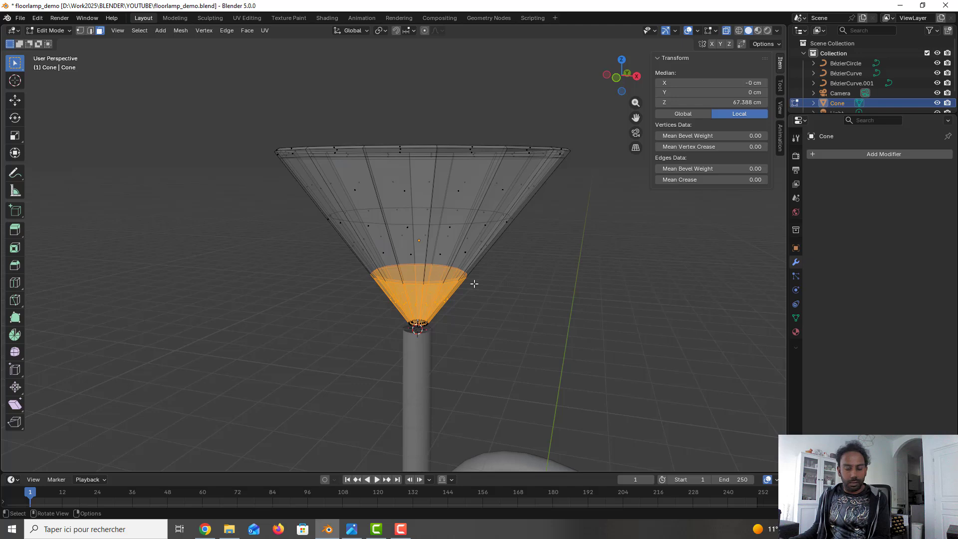
key("KP_7")
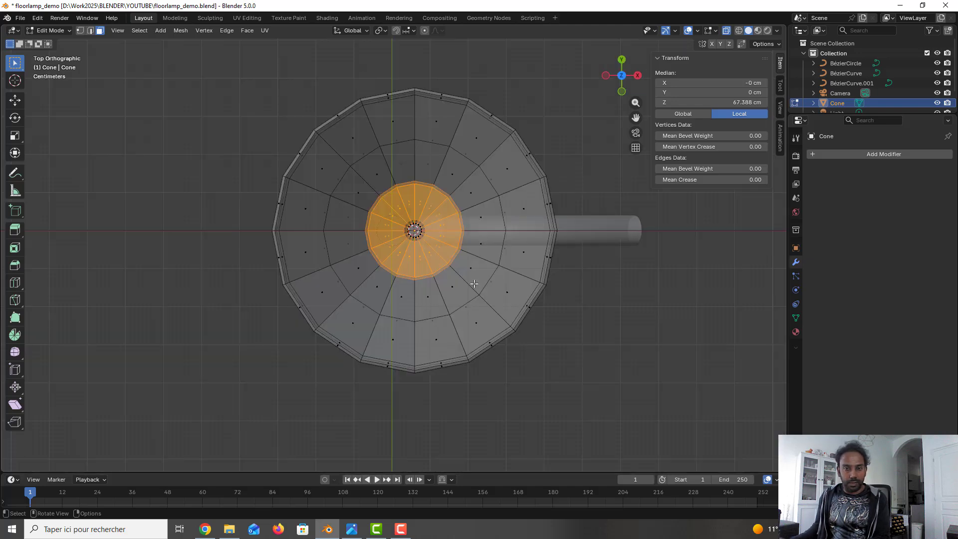
key("KP_1")
scroll(424, 342, "up", 2)
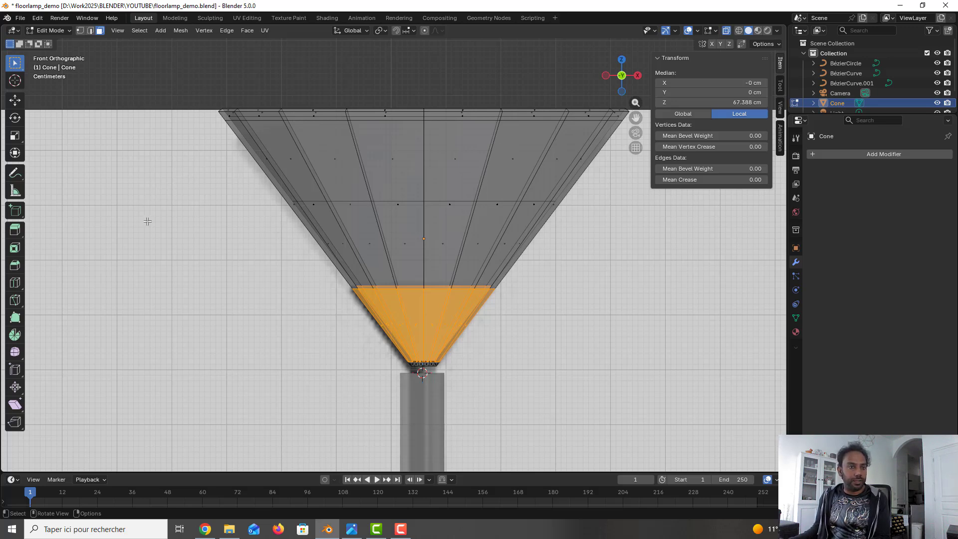
- Extrude the selected base faces along their normals with an offset of 4 cm
left_click(15, 230)
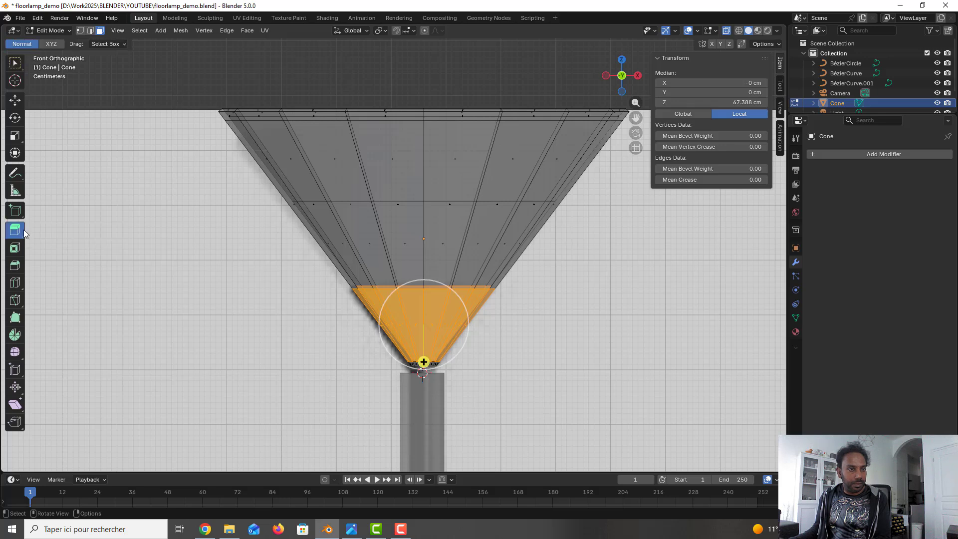
left_click_drag(23, 229, 53, 275)
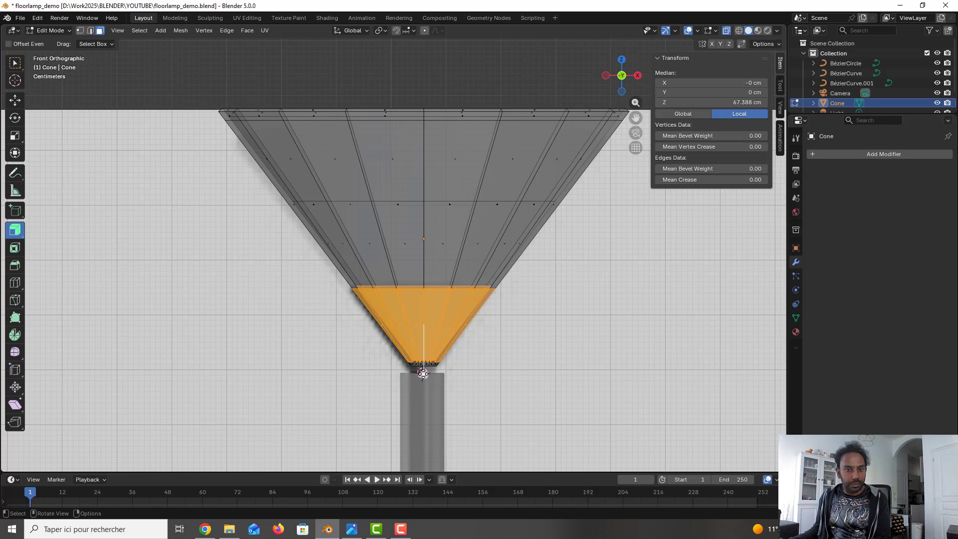
left_click_drag(424, 374, 423, 376)
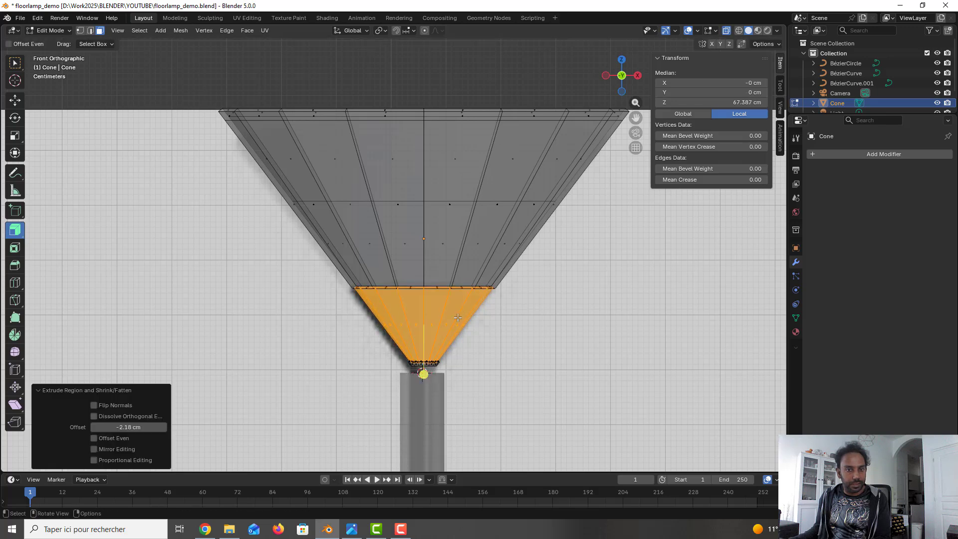
middle_click_drag(458, 318, 467, 283)
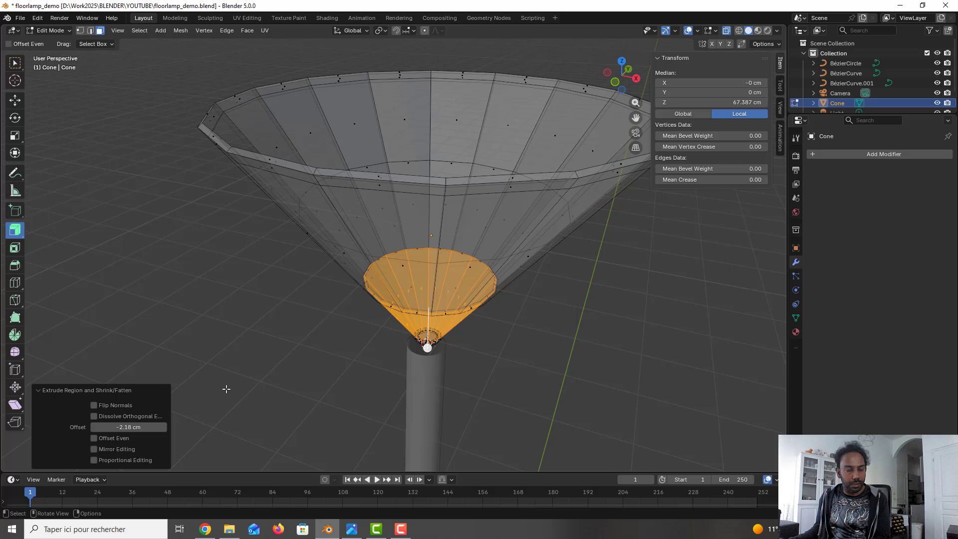
left_click(135, 427)
type("5")
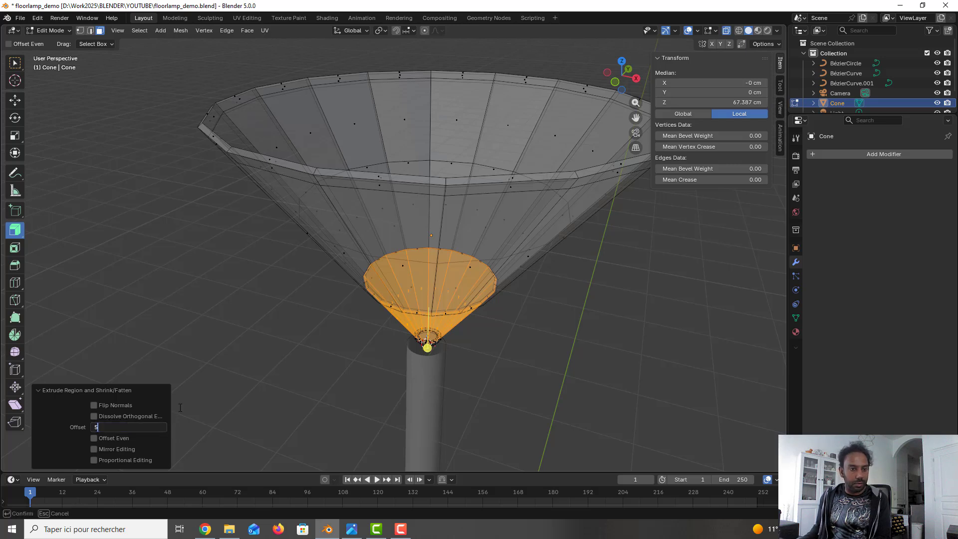
key("Return")
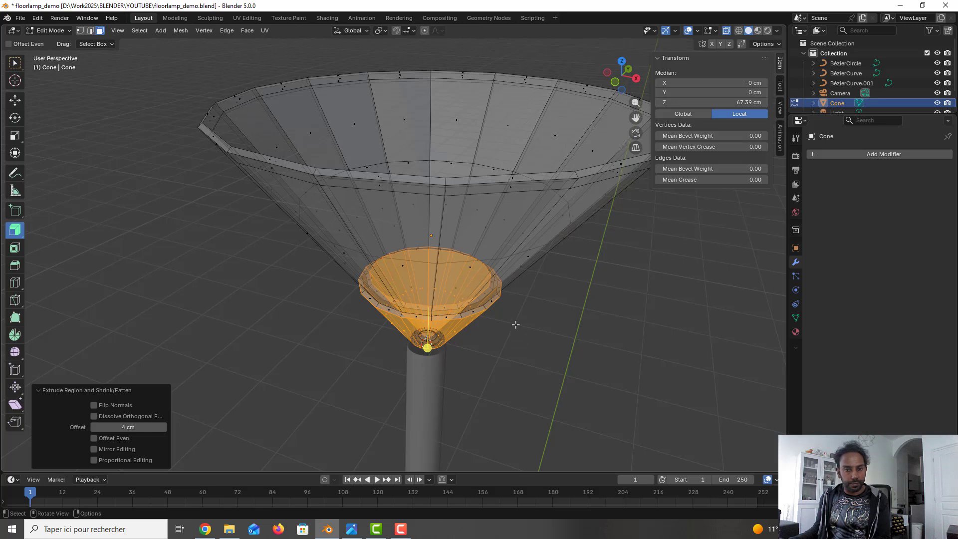
middle_click_drag(516, 325, 464, 238)
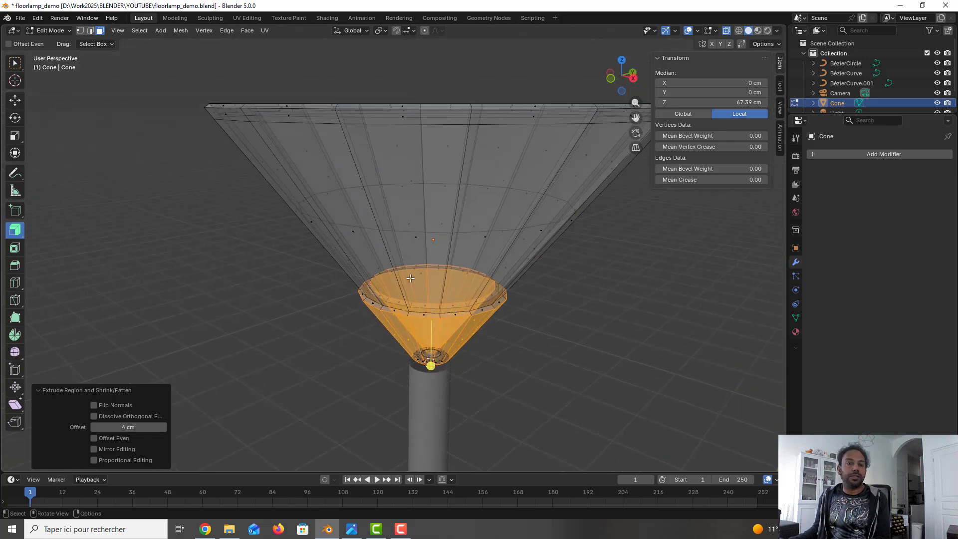
middle_click_drag(430, 285, 425, 279)
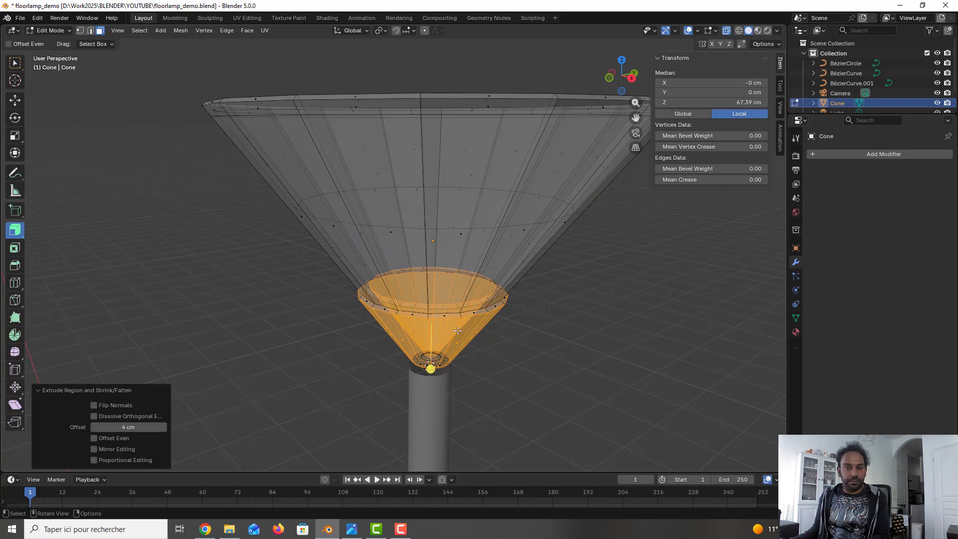
- Return the cone to Object Mode and turn off the X-ray display
key("Tab")
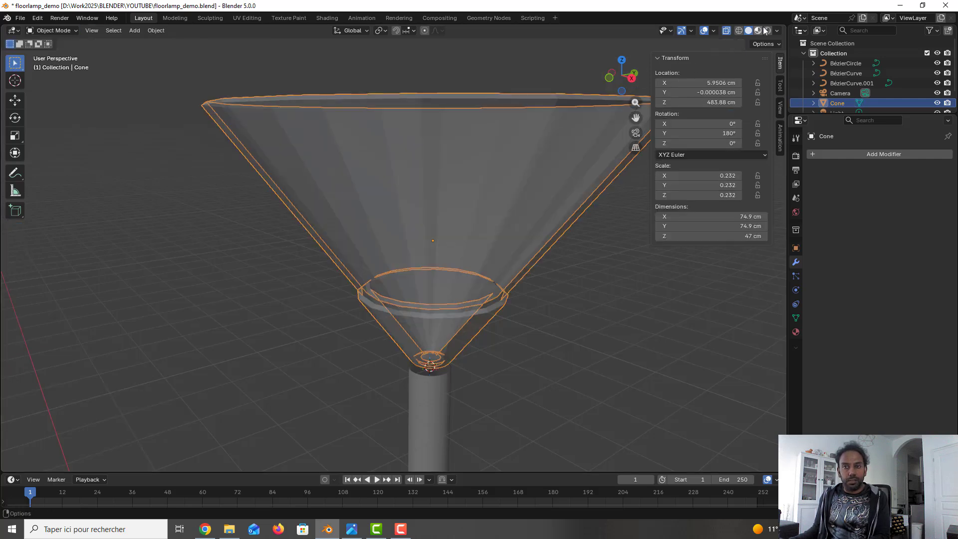
left_click(727, 31)
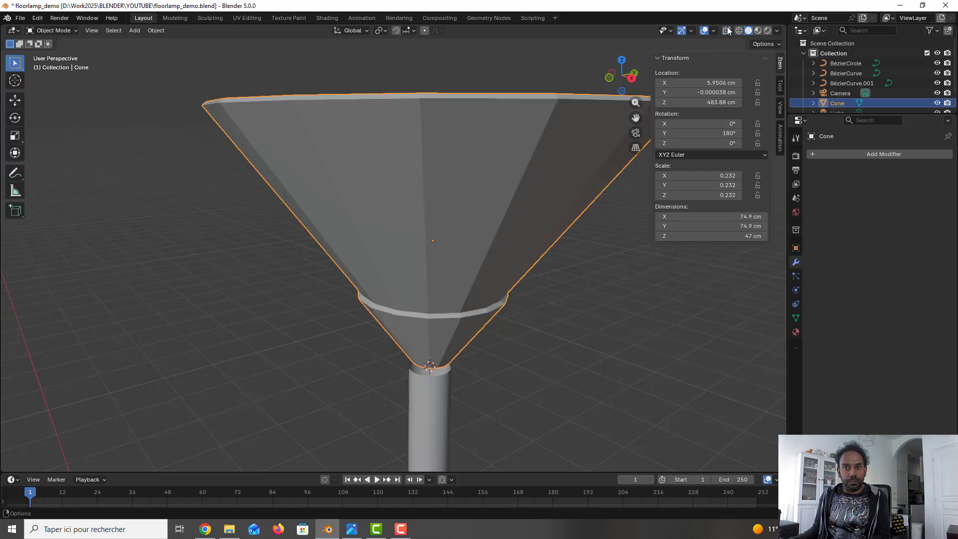
middle_click_drag(537, 202, 432, 263)
scroll(464, 191, "down", 4)
scroll(433, 267, "down", 2)
scroll(456, 259, "up", 3)
scroll(432, 262, "down", 1)
- Add a Subdivision Surface modifier with 2 viewport levels to the cone and apply Shade Auto Smooth
left_click(884, 154)
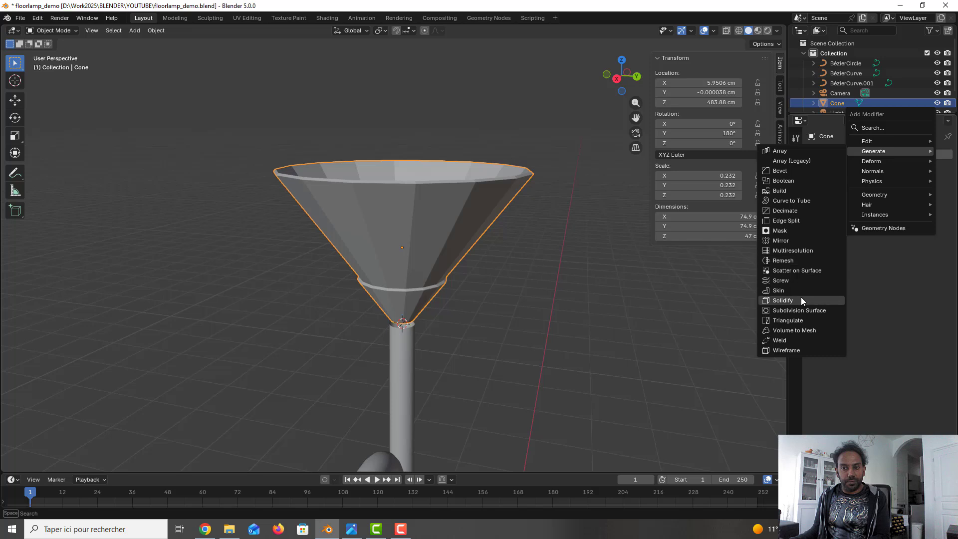
left_click(799, 310)
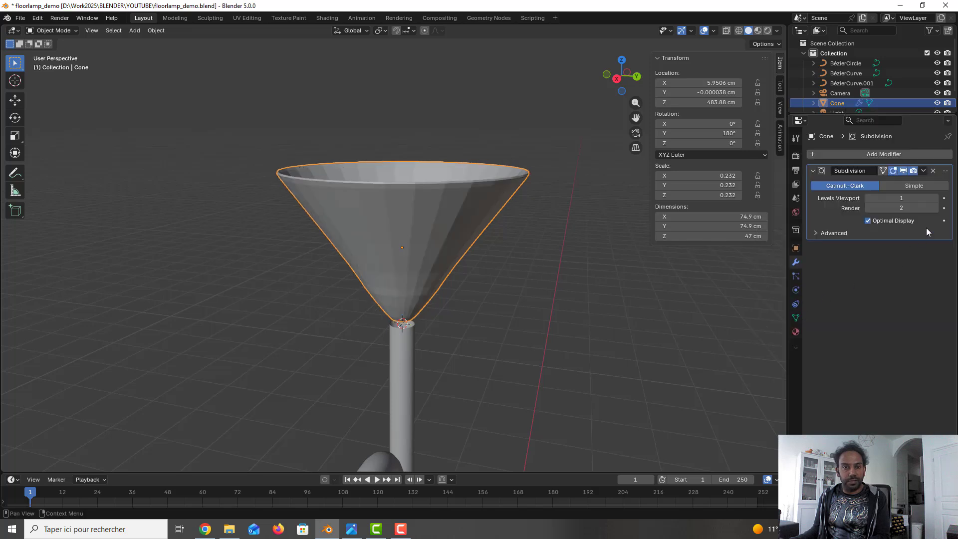
left_click(935, 199)
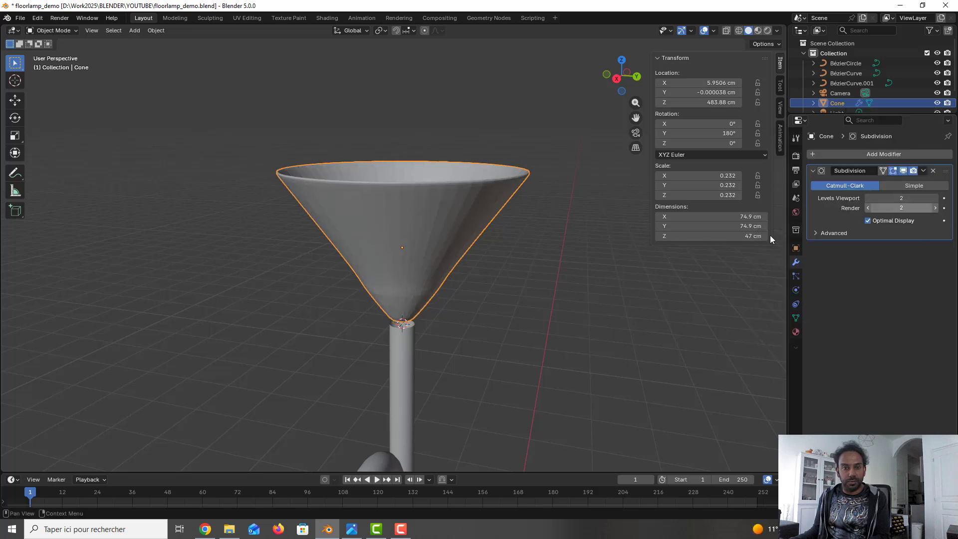
middle_click_drag(491, 260, 464, 247)
right_click(413, 222)
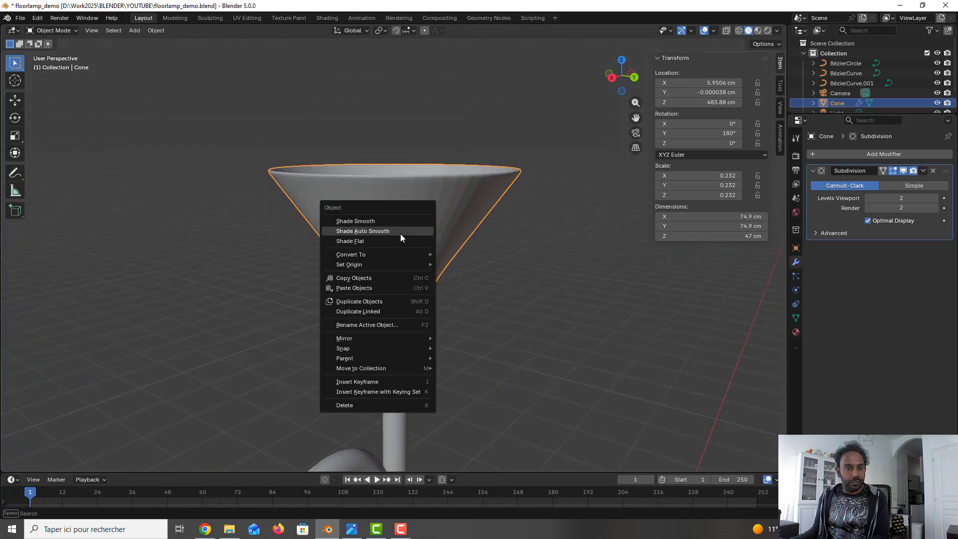
left_click(400, 232)
mouse_move(434, 250)
middle_mouse_down()
mouse_move(469, 250)
mouse_move(471, 216)
mouse_move(427, 235)
mouse_move(436, 245)
middle_mouse_up()
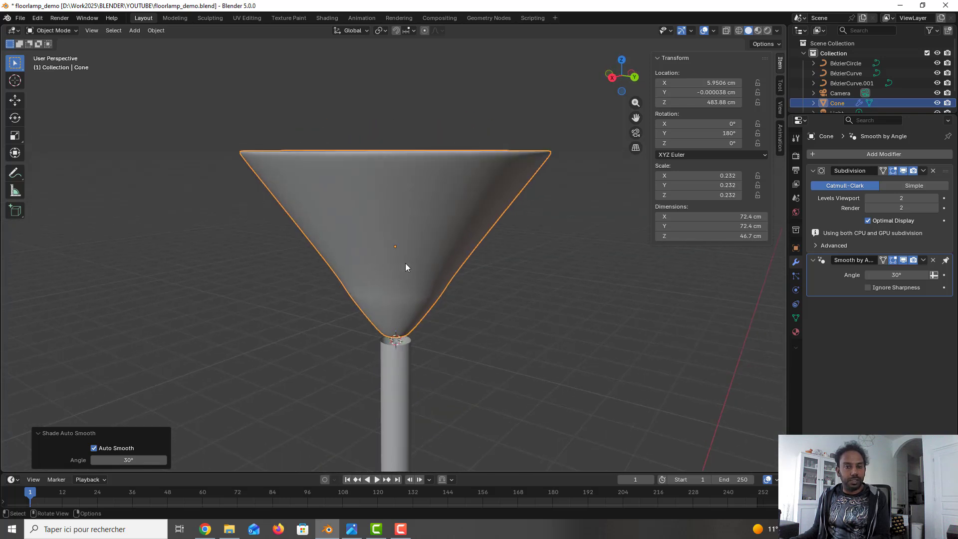
- In Edit Mode, add a loop cut on the upper outer wall just above the extruded ledge, with a factor of about -0.931
key("Tab")
scroll(406, 264, "up", 3)
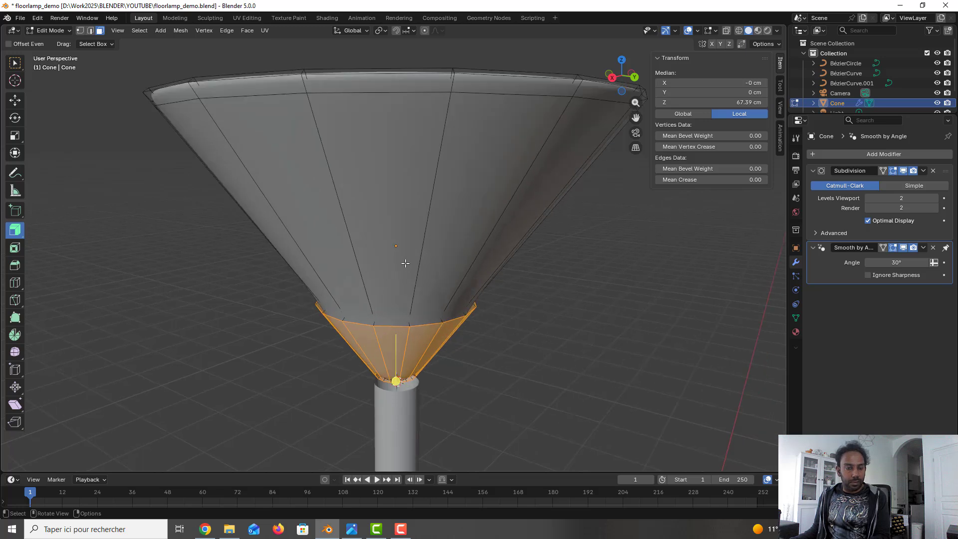
key("ctrl+r")
left_click(373, 282)
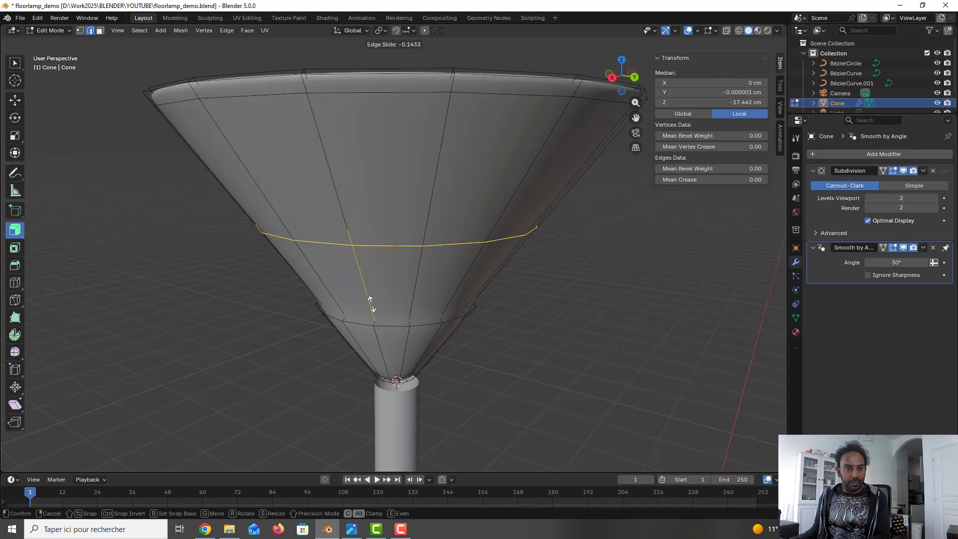
left_click(369, 394)
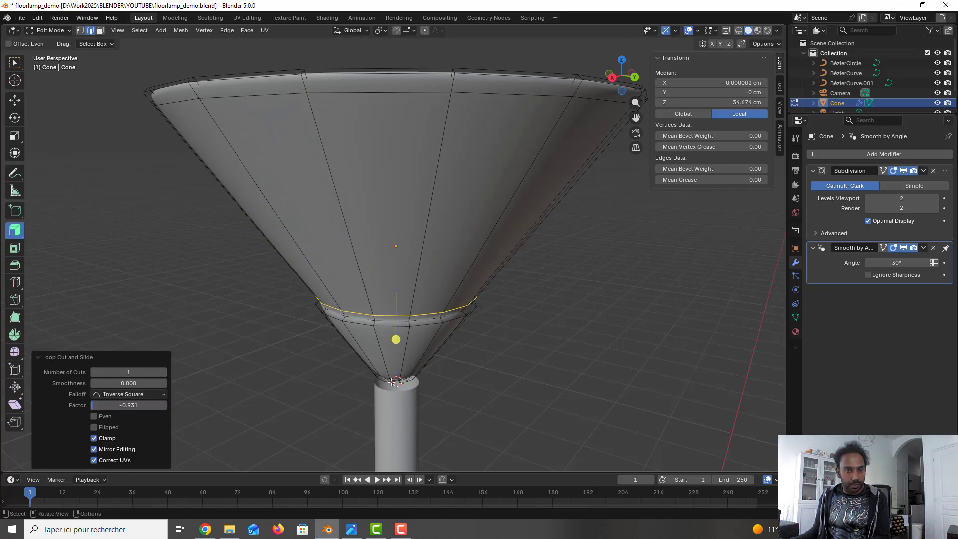
- Add a loop cut to the extruded base section just below its ledge, with a factor of about 0.949
left_click(422, 353)
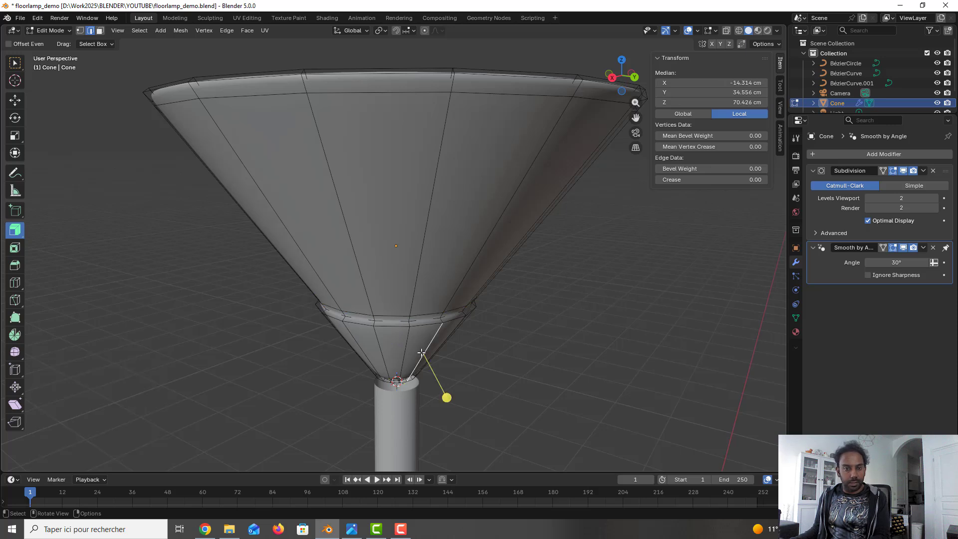
key("ctrl+r")
left_click(382, 347)
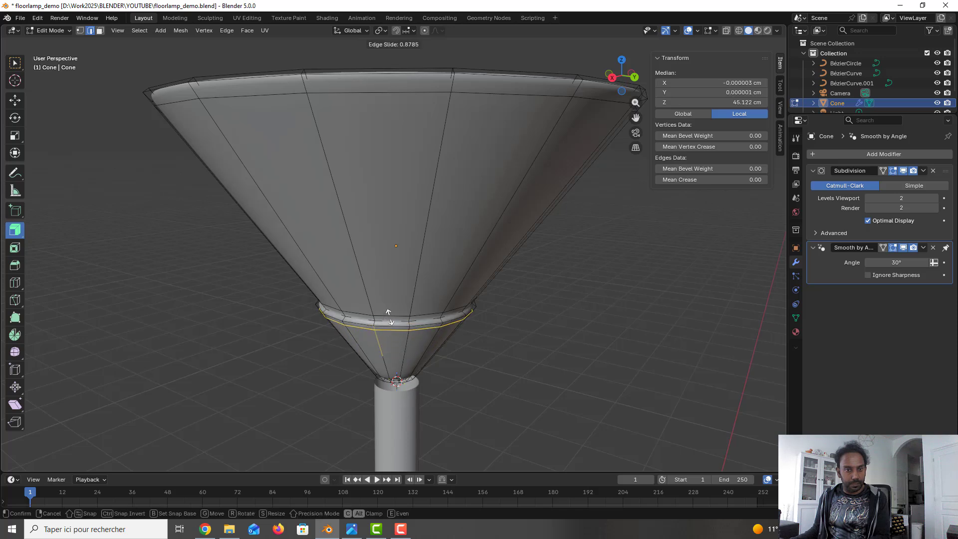
left_click(391, 324)
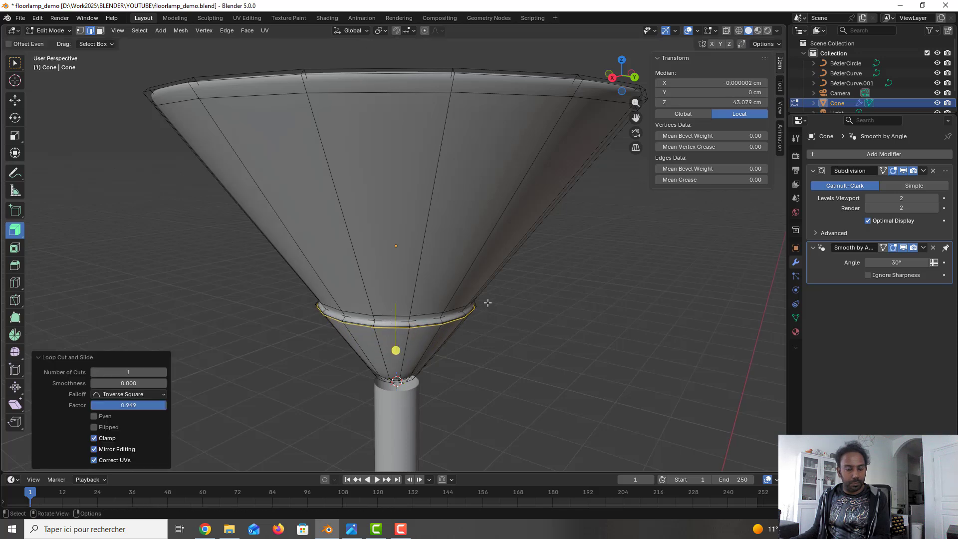
- Return to Object Mode and save the floorlamp_demo file
key("Tab")
scroll(489, 307, "down", 3)
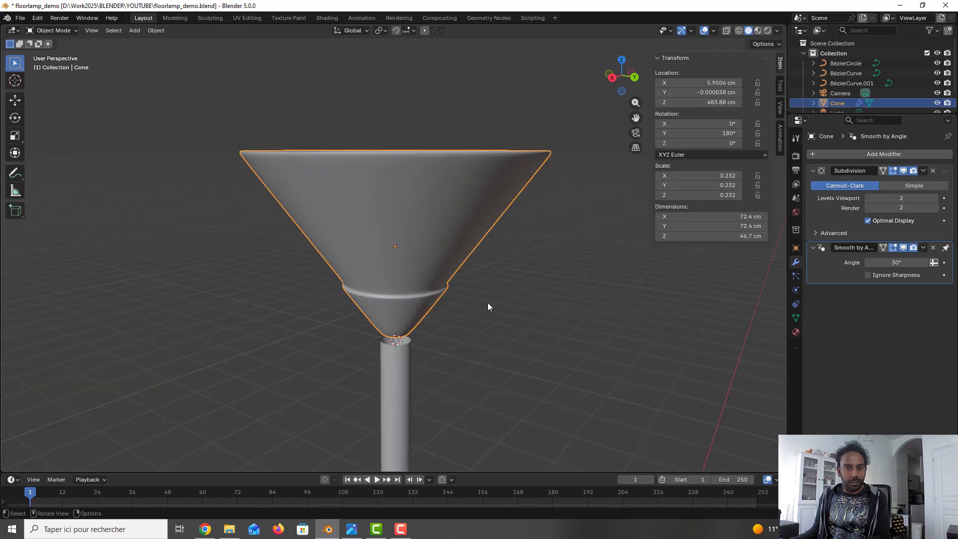
middle_click_drag(488, 306, 463, 295)
scroll(502, 314, "down", 2)
scroll(511, 294, "down", 1)
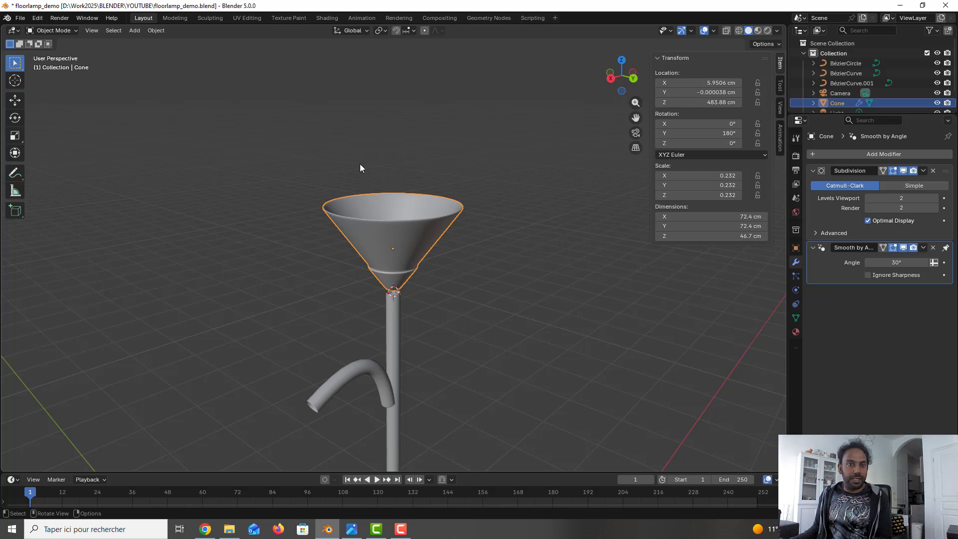
key("ctrl+s")
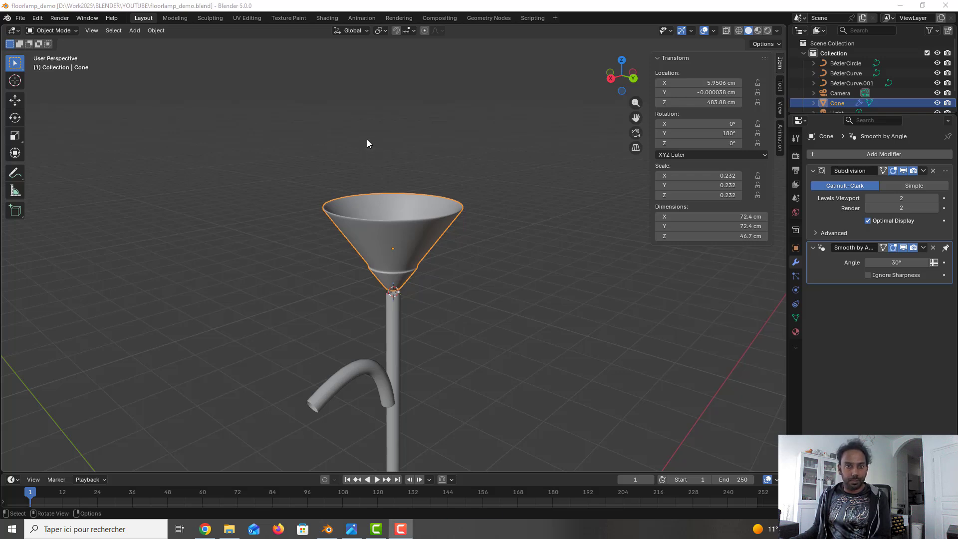
- In the right orthographic view, place the 3D cursor beside the lampshade and add a Bézier circle there
left_click(336, 202)
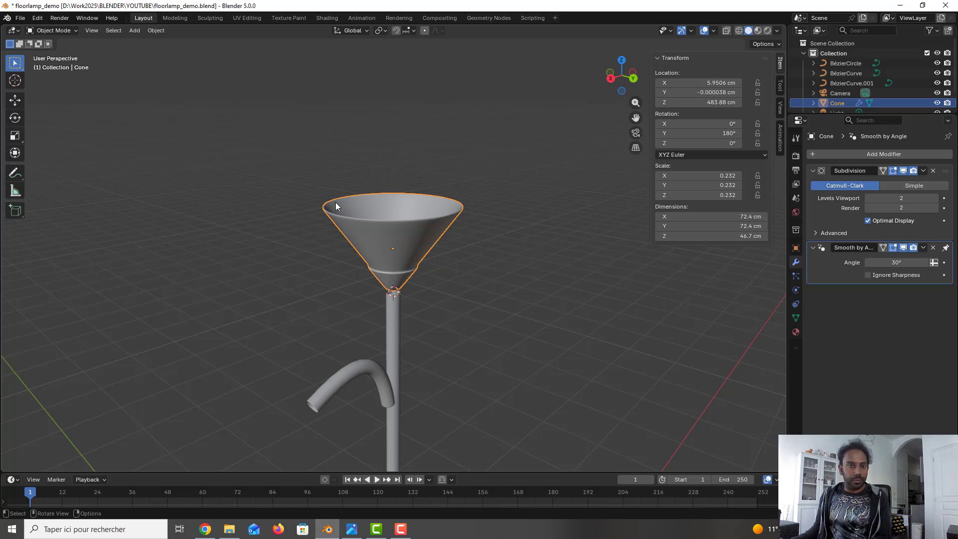
key("KP_3")
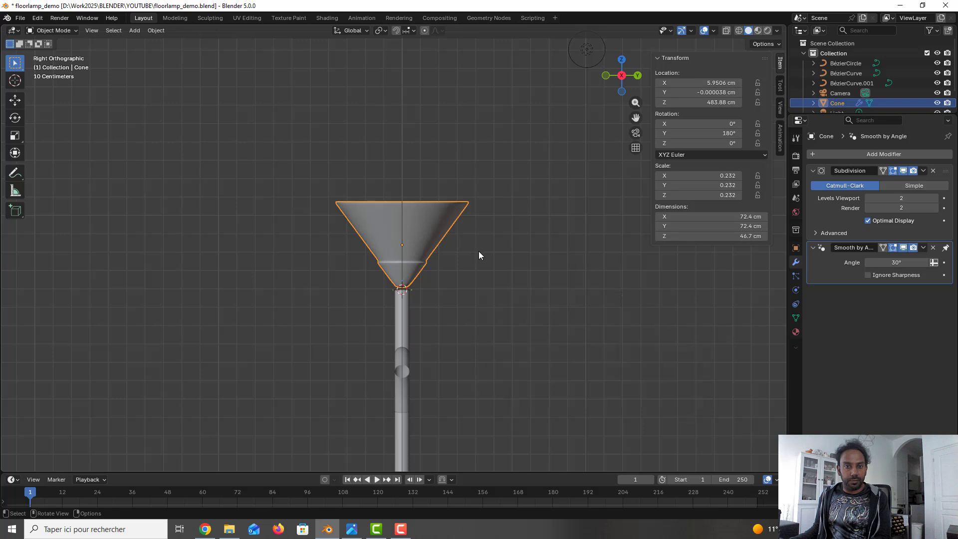
middle_click_drag(479, 250, 382, 238, "shift")
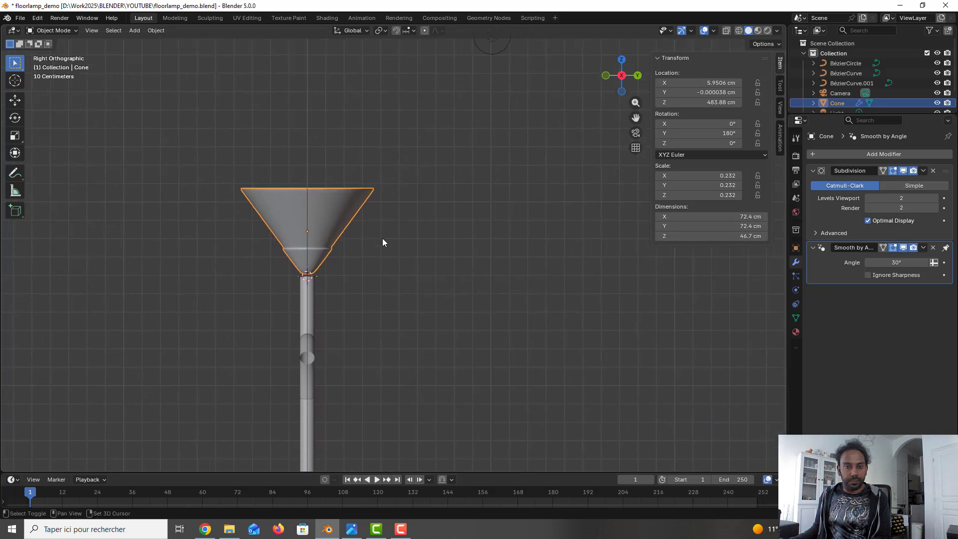
right_click(349, 164)
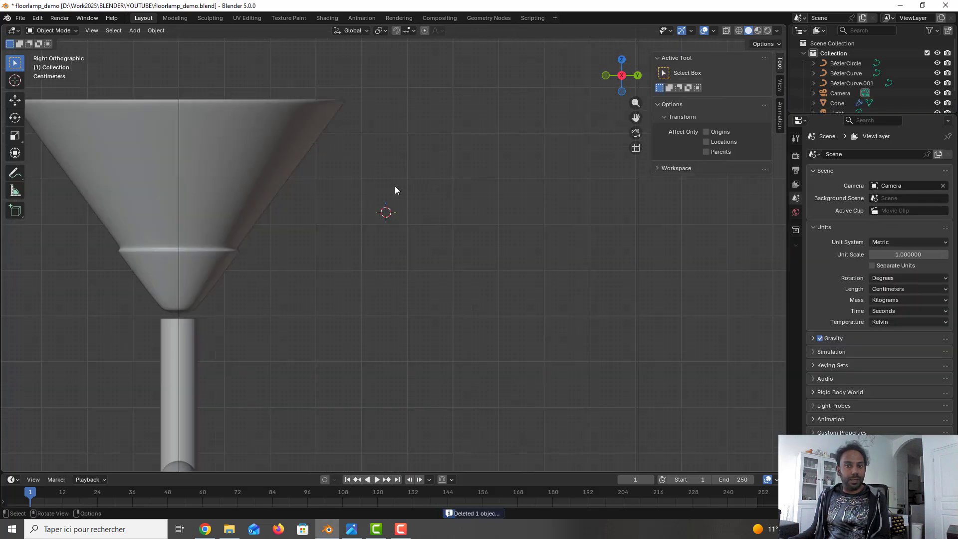
key("shift+a")
mouse_move(395, 190)
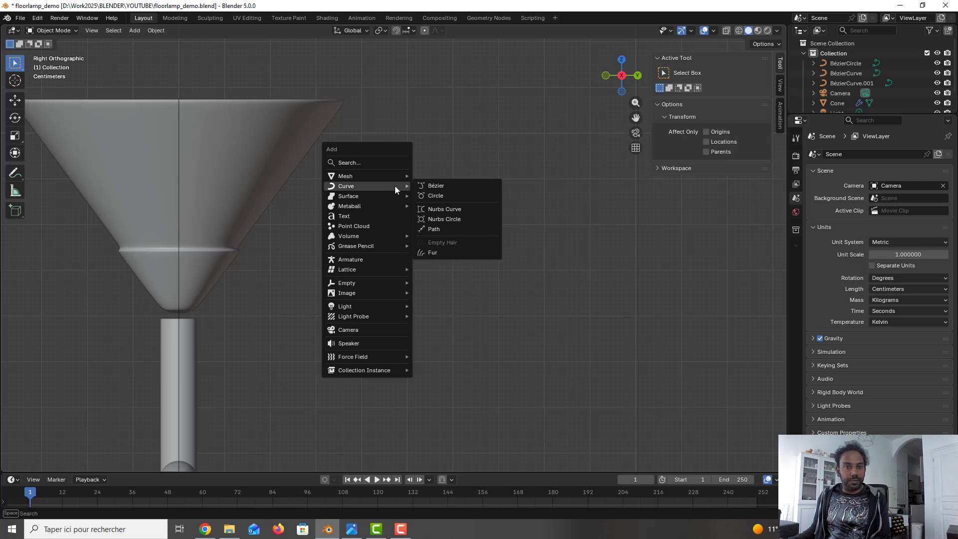
left_click(463, 197)
- Set the new Bézier circle's rotation to 90° on X and 90° on Z
left_click(699, 124)
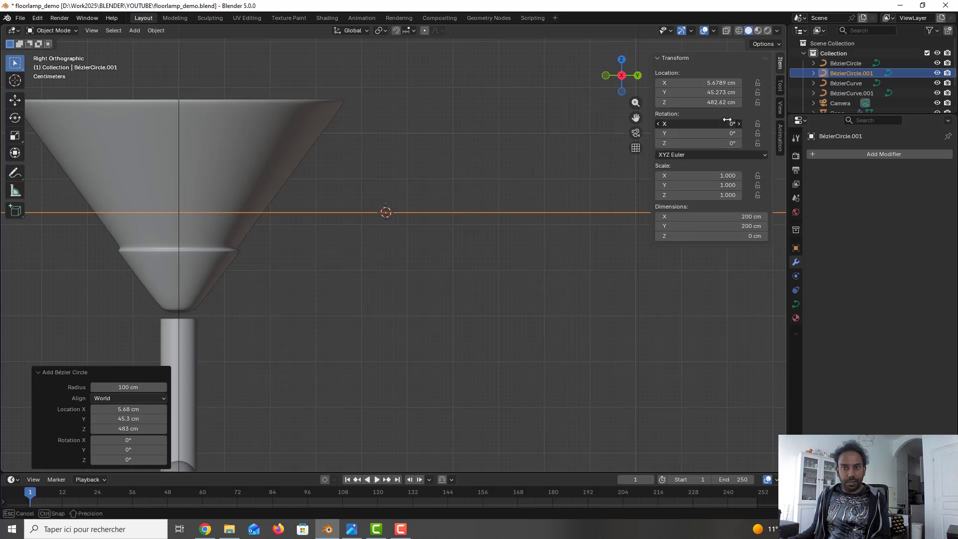
type("90")
key("Return")
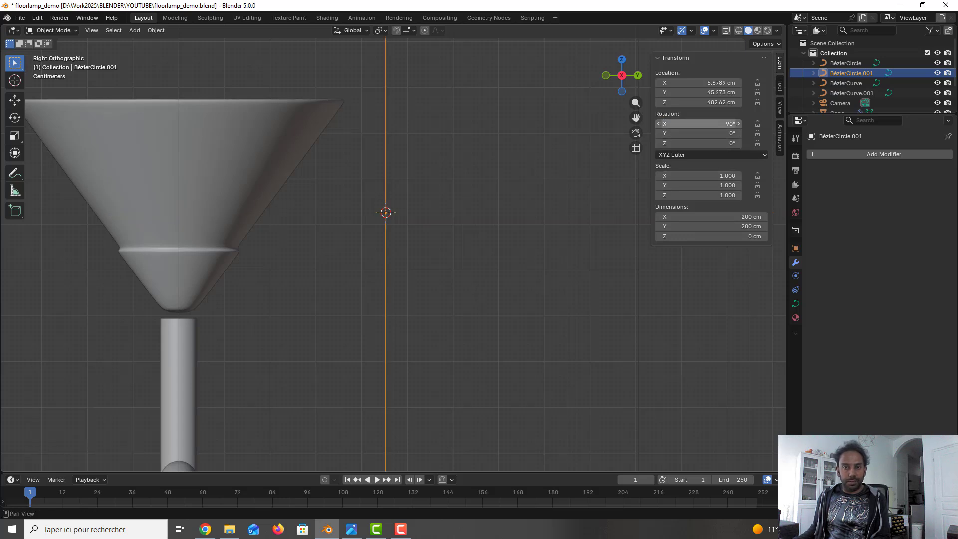
left_click(729, 143)
type("90")
key("Return")
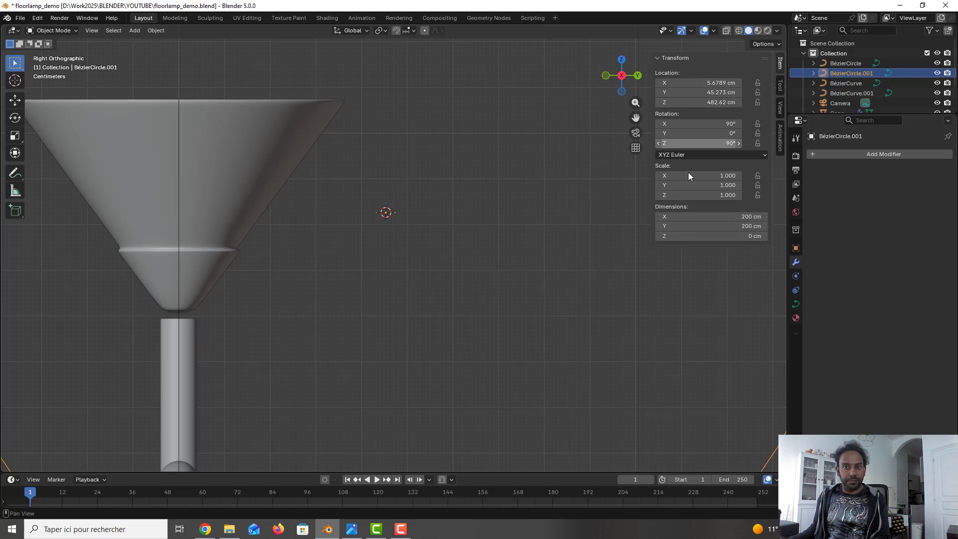
- Scale the Bézier circle down by a factor of about 0.121, to roughly 24.1 cm across
scroll(598, 220, "down", 6)
key("s")
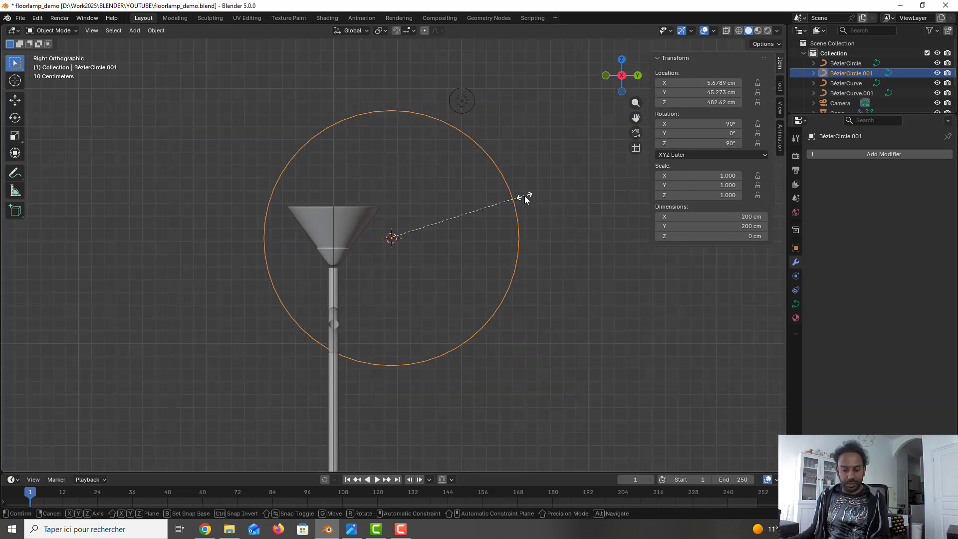
left_click(404, 221)
scroll(405, 234, "up", 6)
scroll(407, 238, "up", 2)
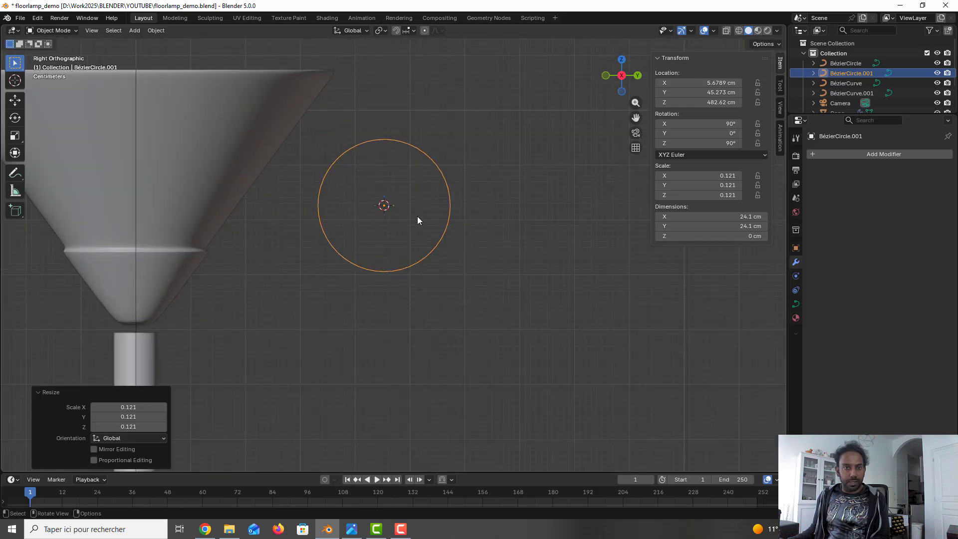
- In Edit Mode, scale the circle's two side control points inward to form an upright oval about 15.6 cm wide
key("Tab")
left_click_drag(293, 180, 489, 232)
key("s")
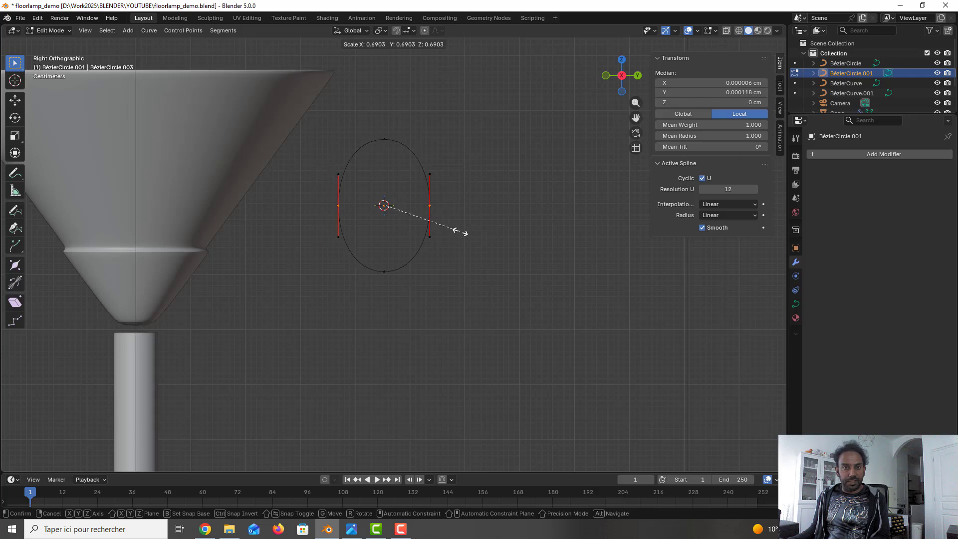
left_click(456, 230)
key("Tab")
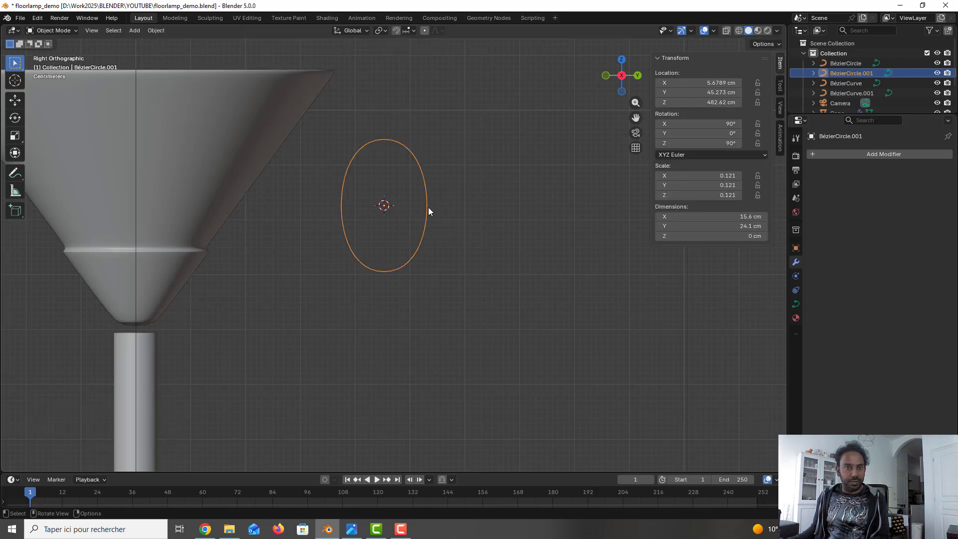
- Scale the whole oval down by a factor of about 0.763, to roughly 11.9 by 18.4 cm
scroll(428, 208, "down", 1)
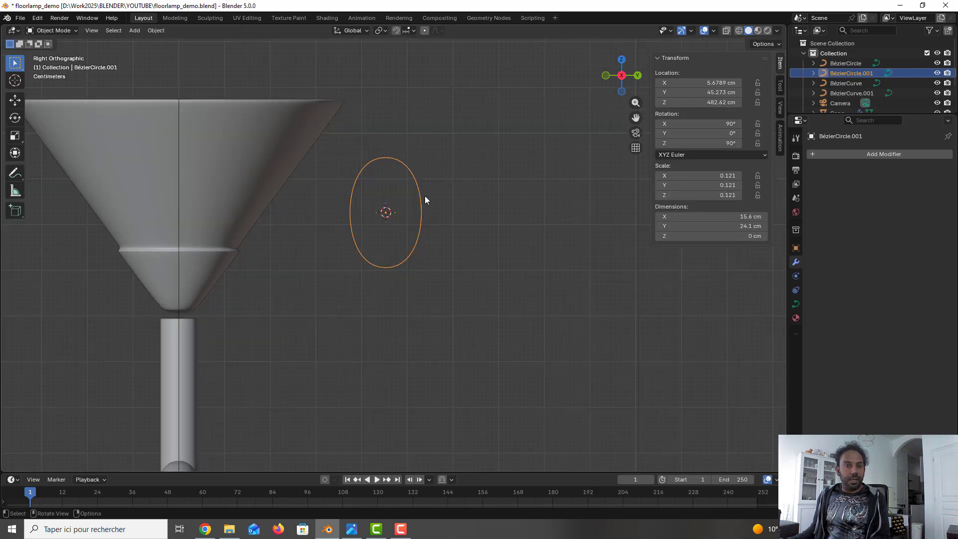
key("s")
left_click(415, 200)
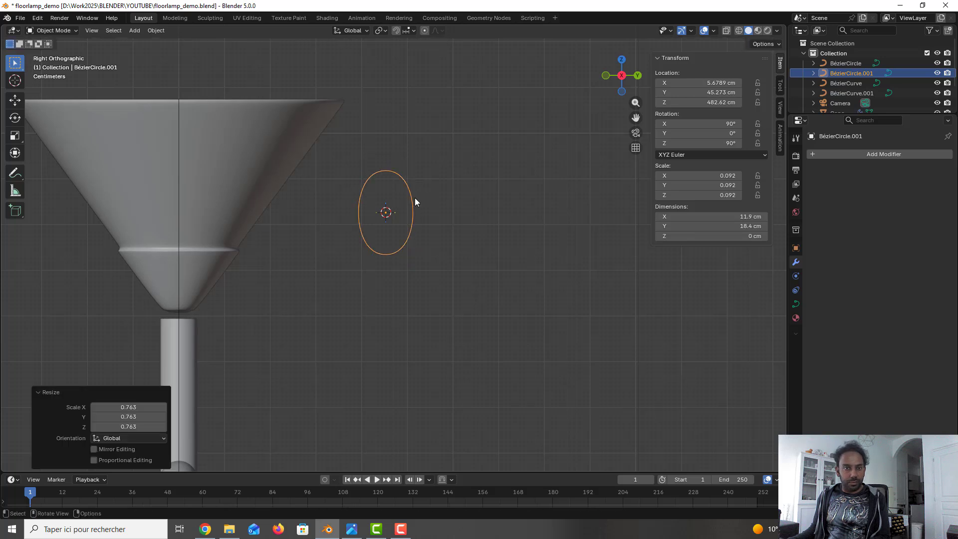
key("Tab")
key("Tab")
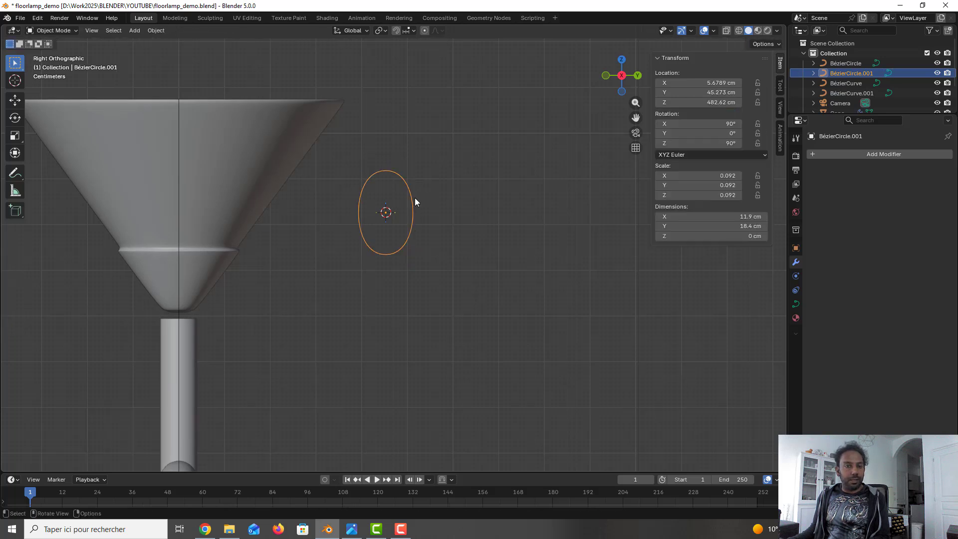
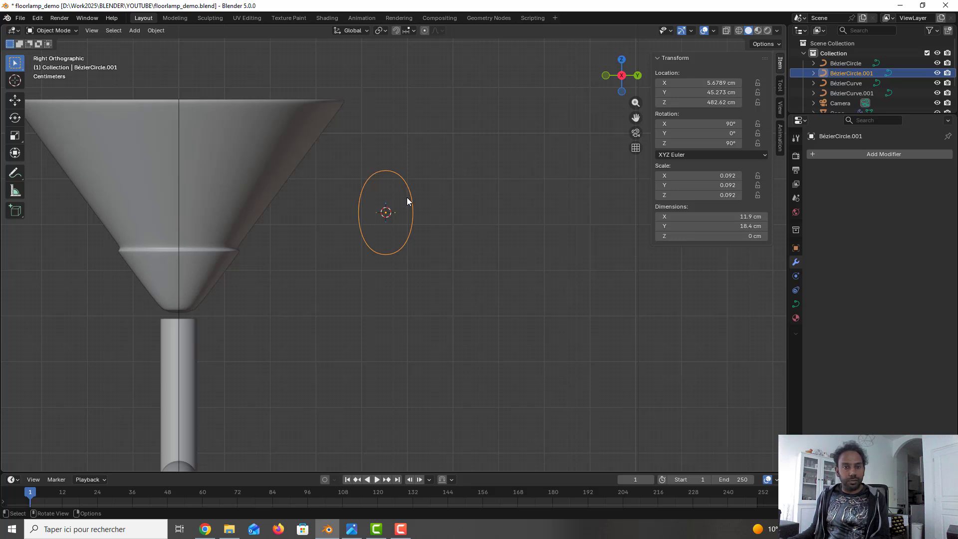
- Convert the oval curve to a mesh in Object Mode
middle_click_drag(407, 201, 389, 234)
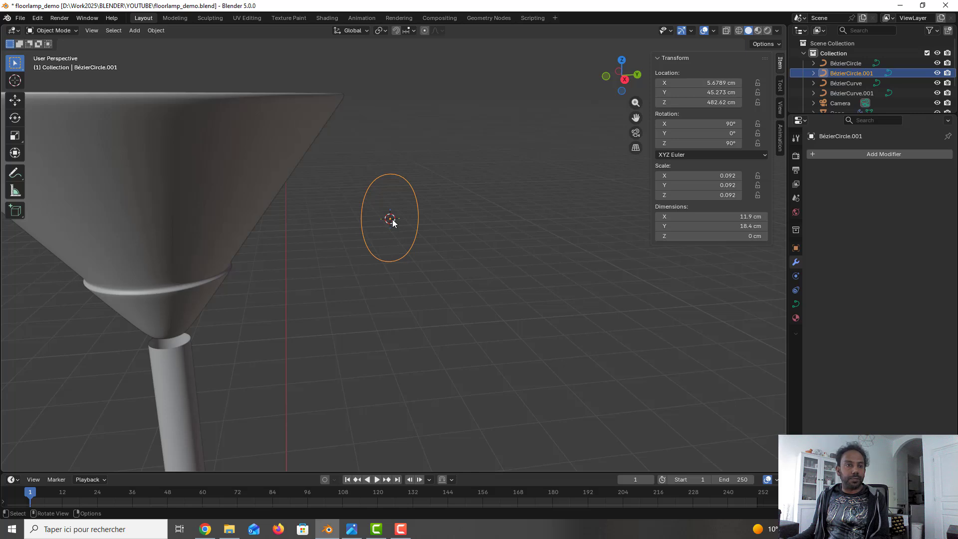
key("Tab")
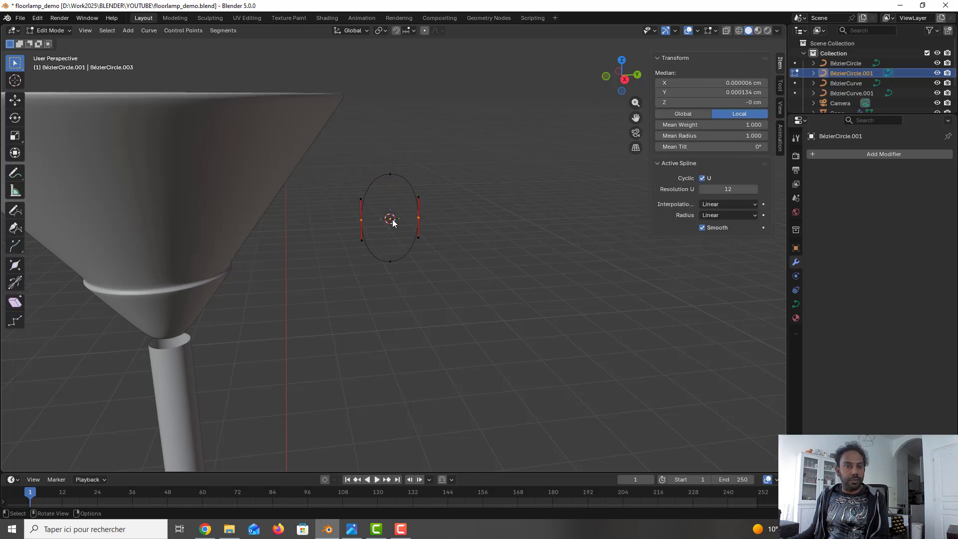
key("Tab")
right_click(392, 222)
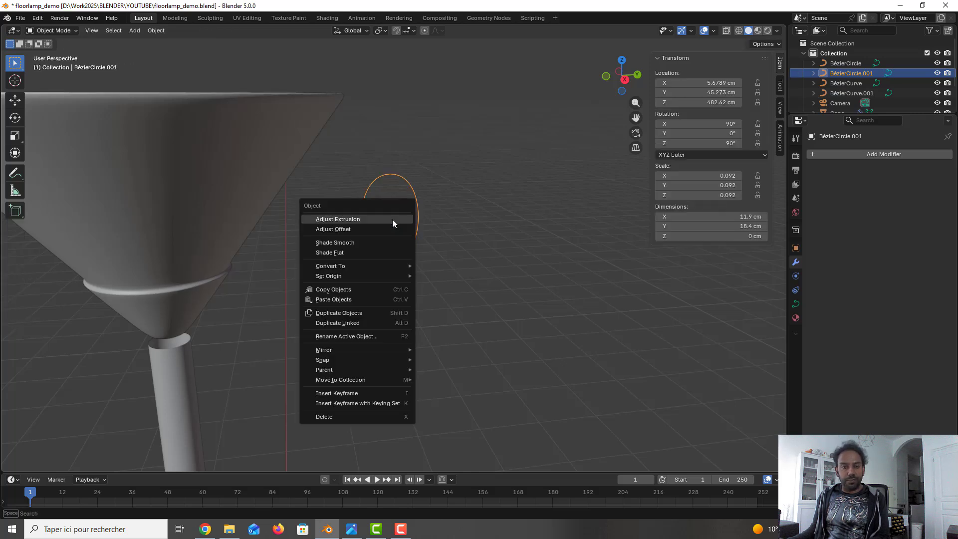
mouse_move(382, 264)
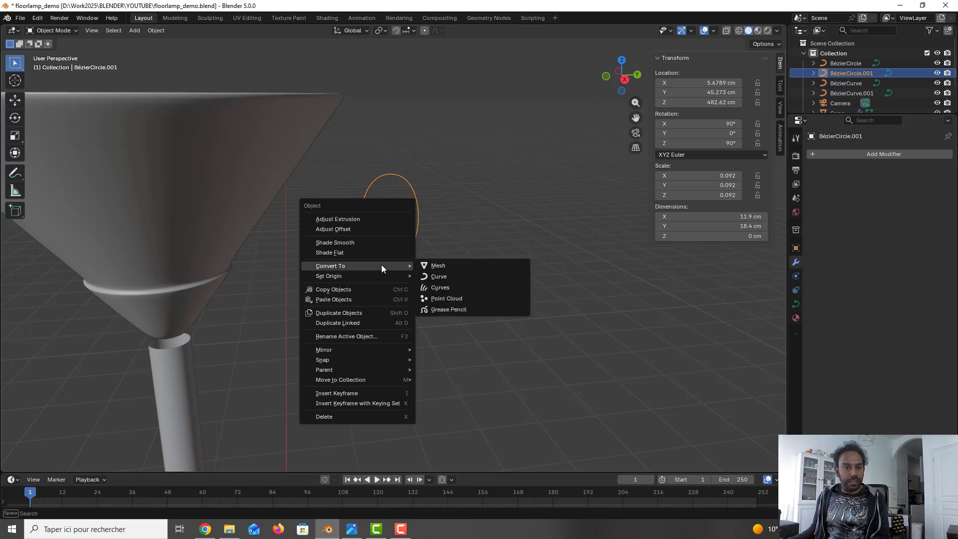
left_click(431, 269)
- Spin all the oval's vertices 360° around the Z axis in 12 steps, with Auto Merge on, to form a bulb
key("Tab")
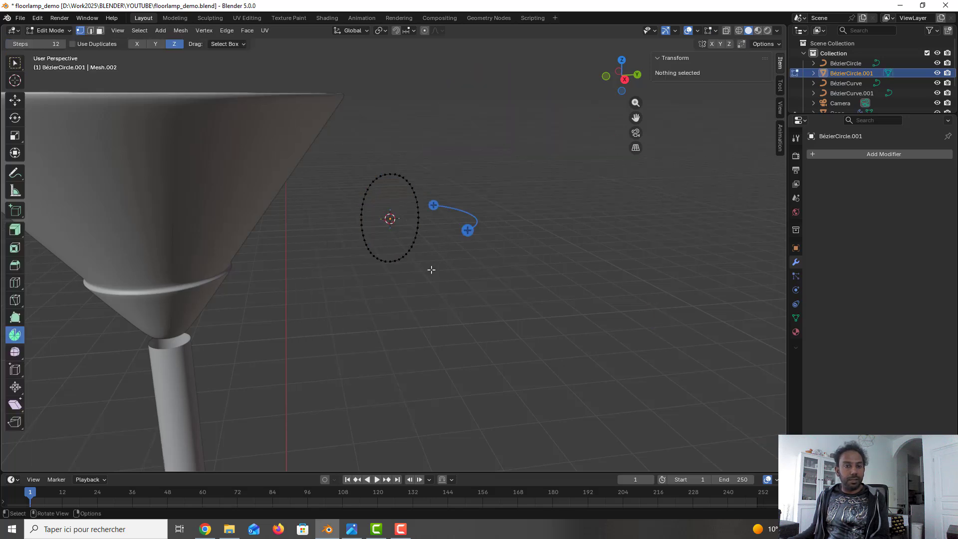
key("a")
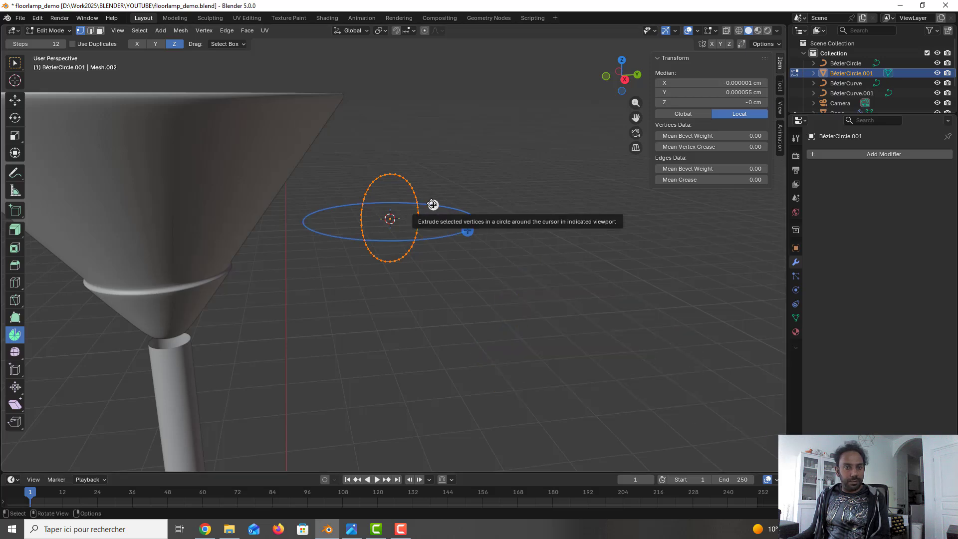
left_click_drag(434, 206, 379, 197)
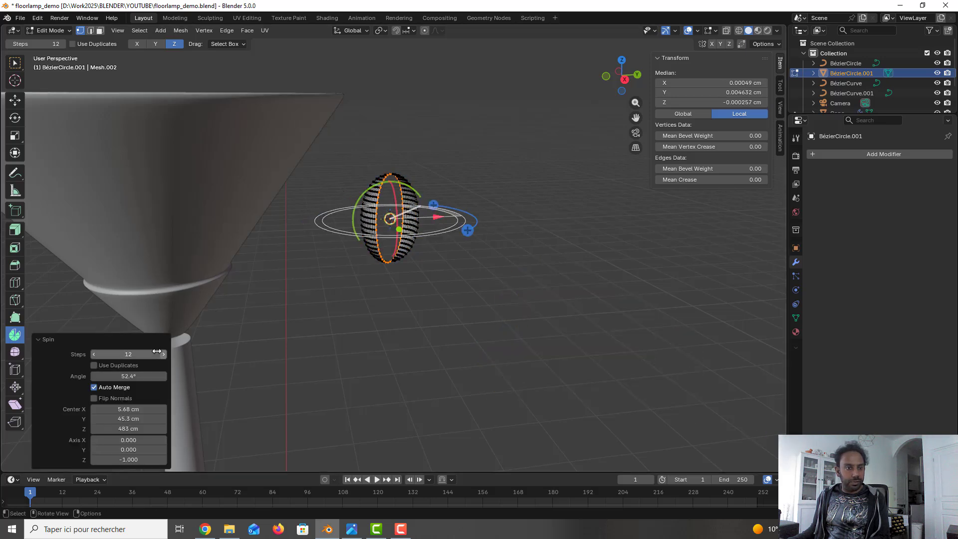
left_click(132, 378)
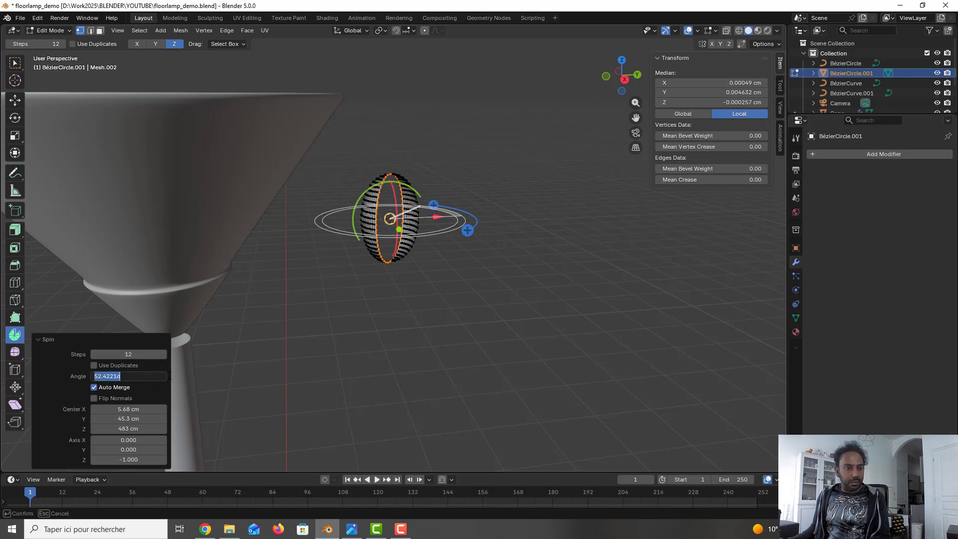
type("360")
key("Return")
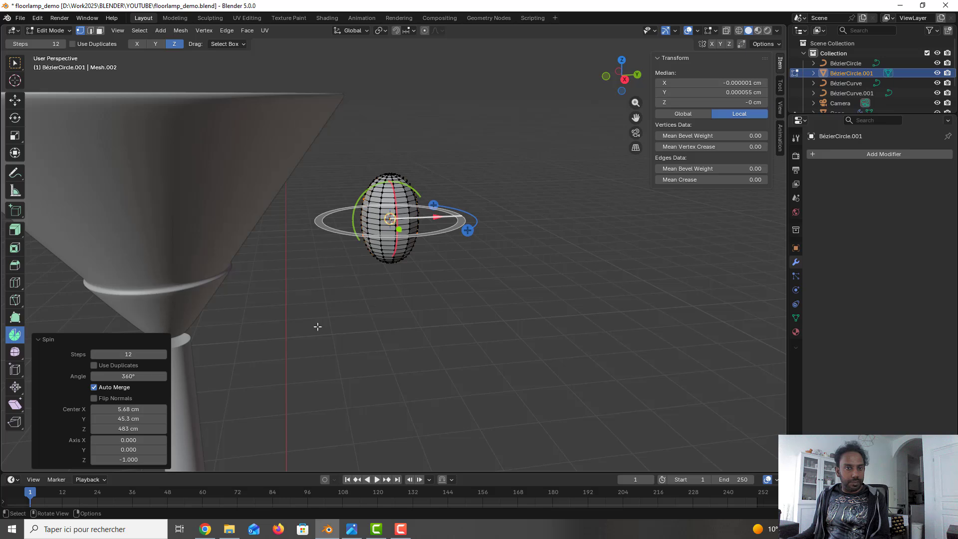
left_click(94, 365)
left_click(93, 387)
middle_click_drag(464, 267, 436, 273)
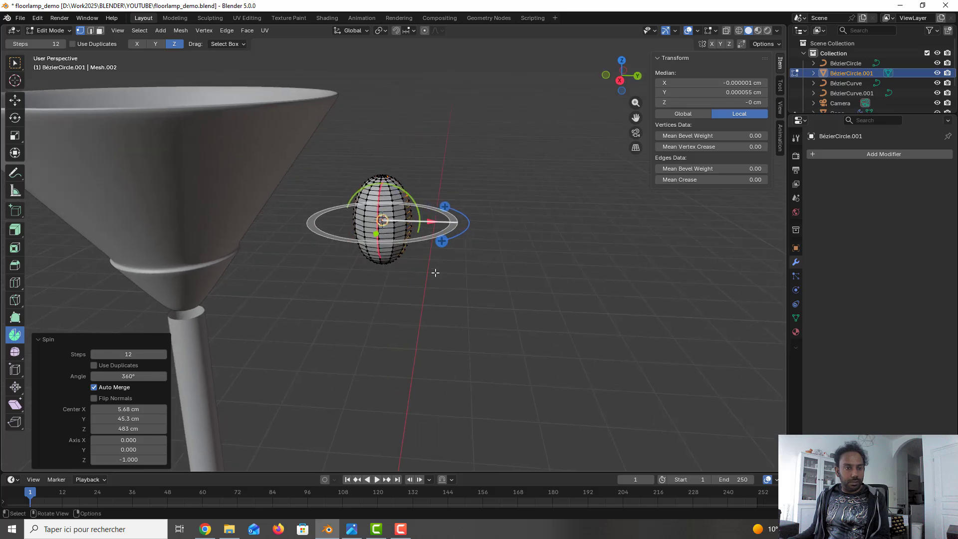
- Select all the bulb's vertices, merge them by distance and return to Object Mode
left_click(388, 199)
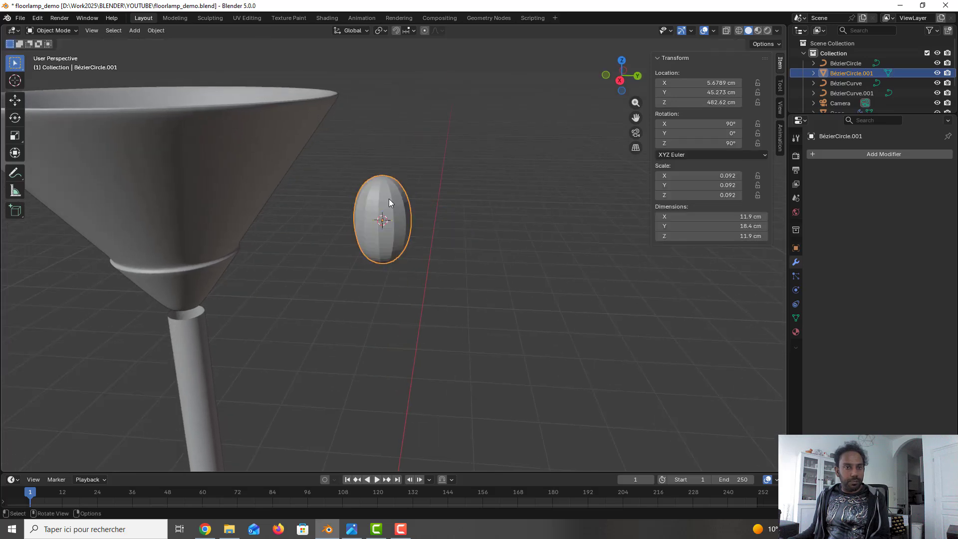
key("a")
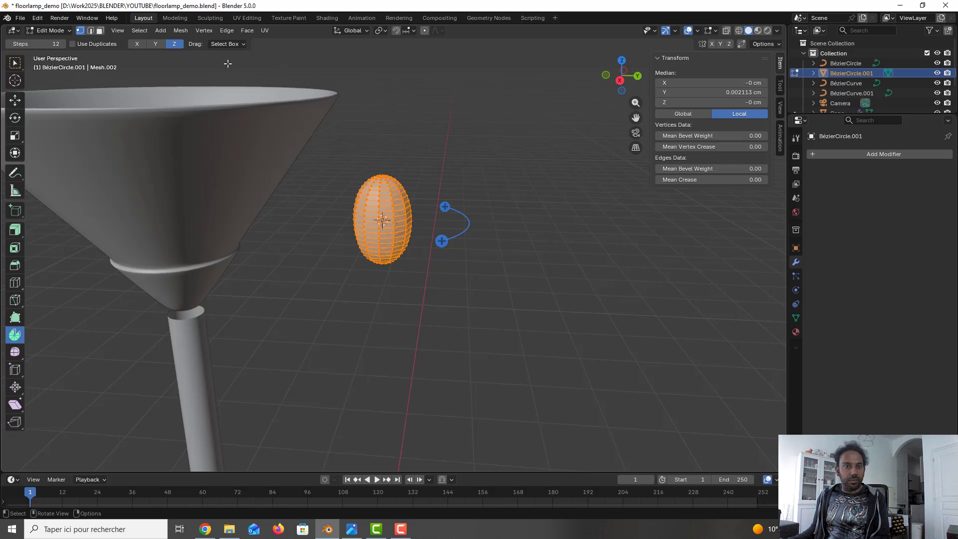
left_click(180, 30)
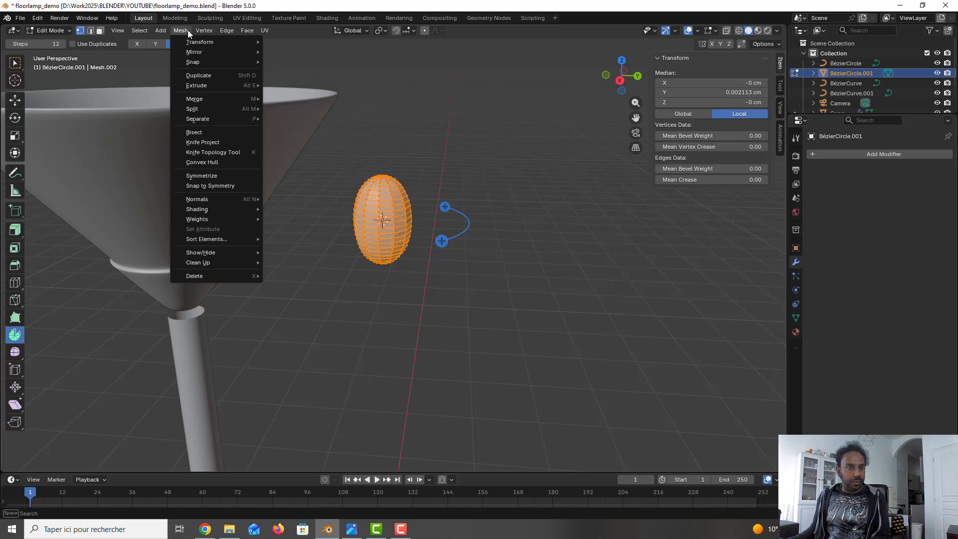
mouse_move(232, 265)
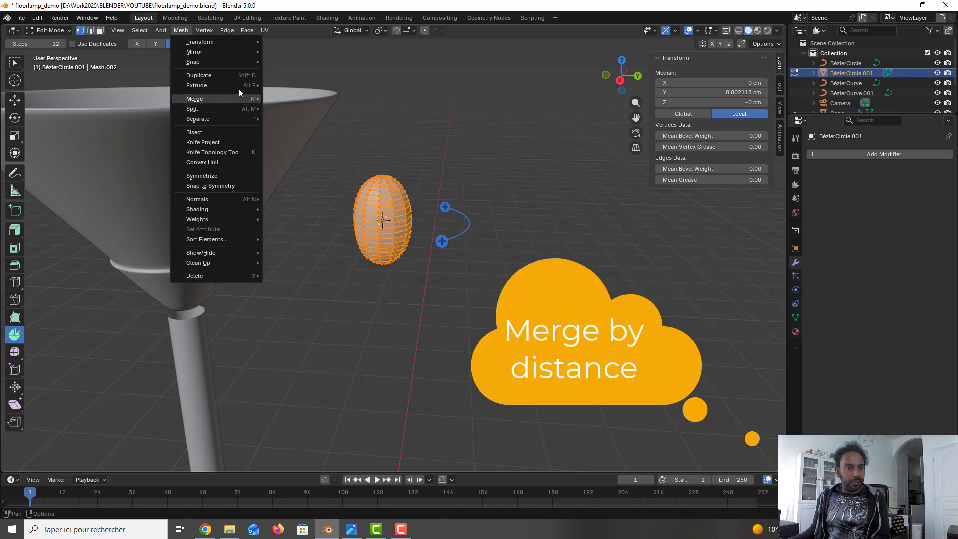
mouse_move(243, 99)
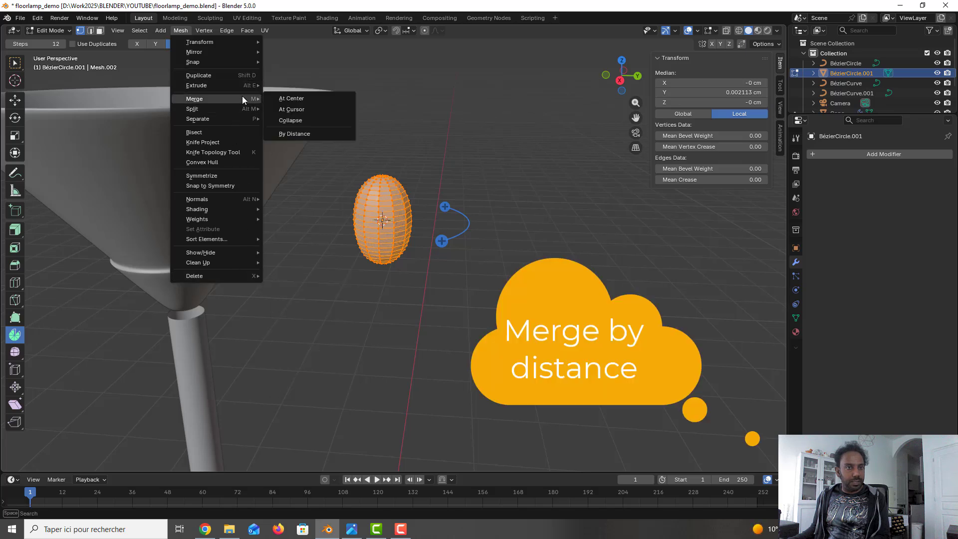
left_click(306, 133)
key("Tab")
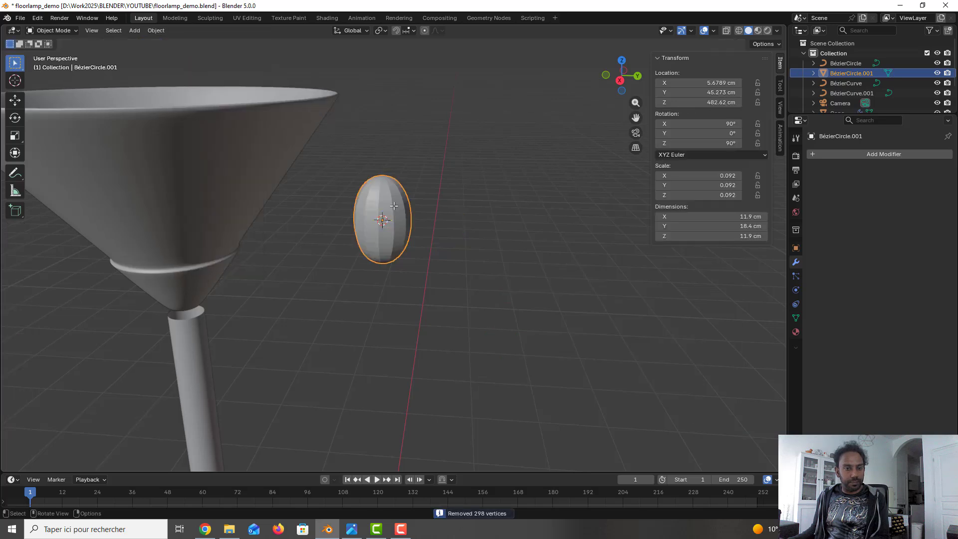
- Apply Shade Auto Smooth to the bulb with a 30° angle
scroll(397, 208, "up", 3)
scroll(397, 205, "up", 2)
key("Tab")
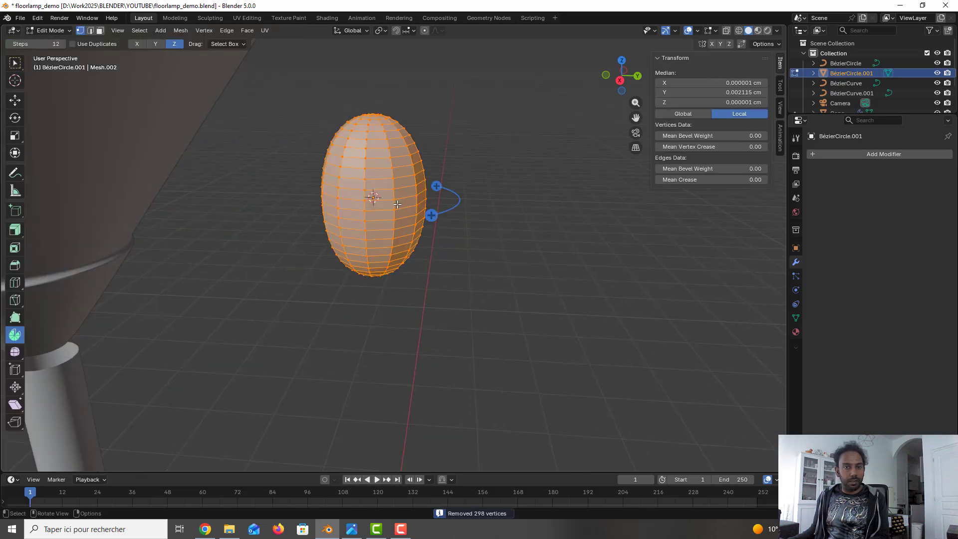
key("Tab")
right_click(398, 204)
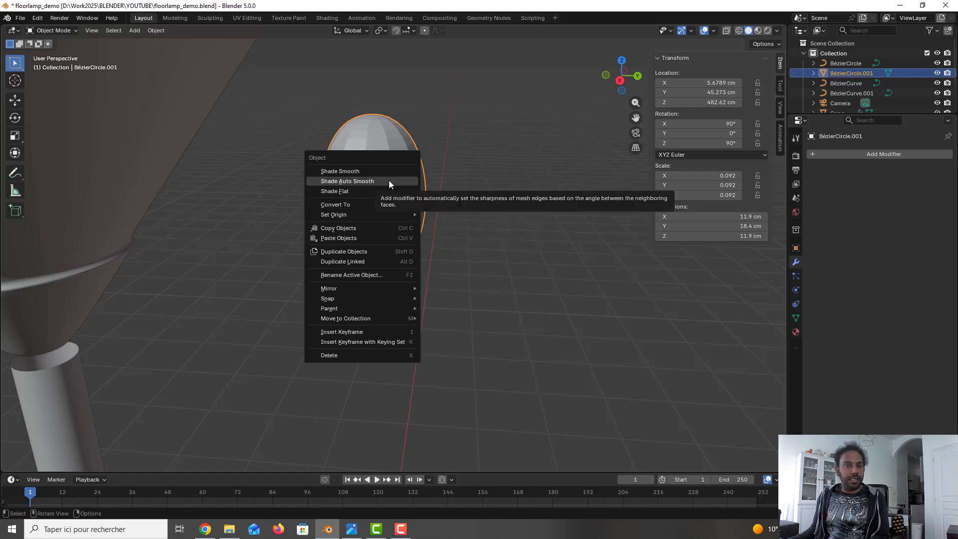
left_click(389, 181)
scroll(389, 183, "down", 4)
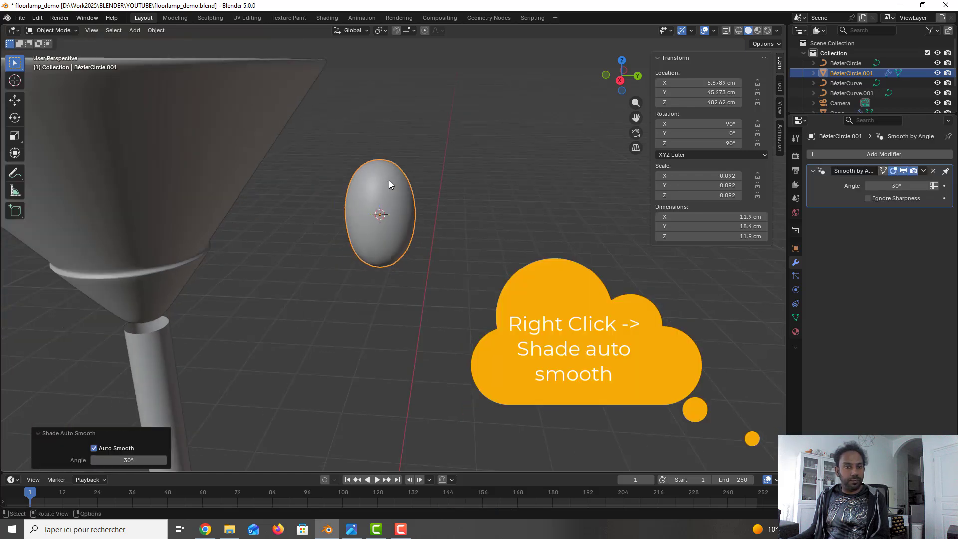
- Rename the bulb object as Lamp Light
mouse_move(389, 185)
middle_mouse_down()
mouse_move(366, 193)
mouse_move(382, 182)
middle_mouse_up()
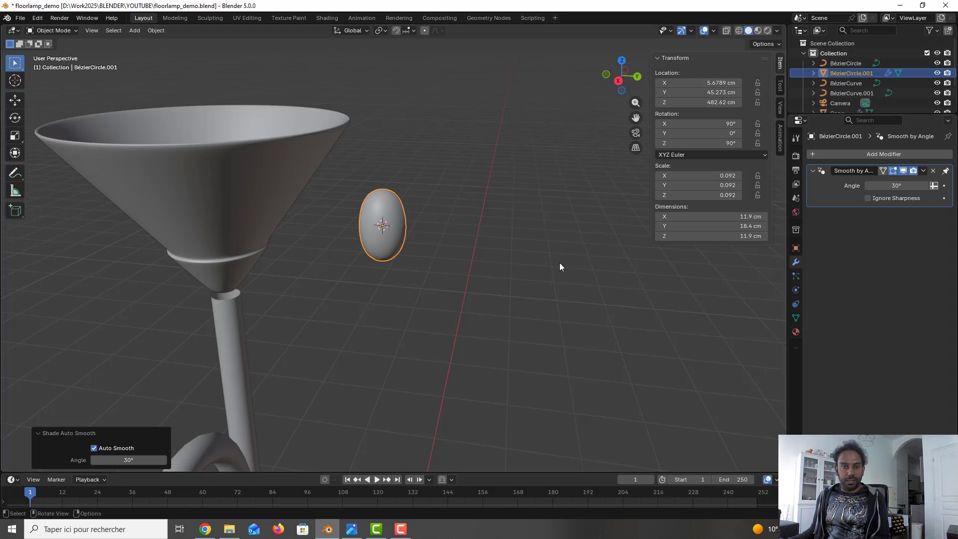
double_click(858, 73)
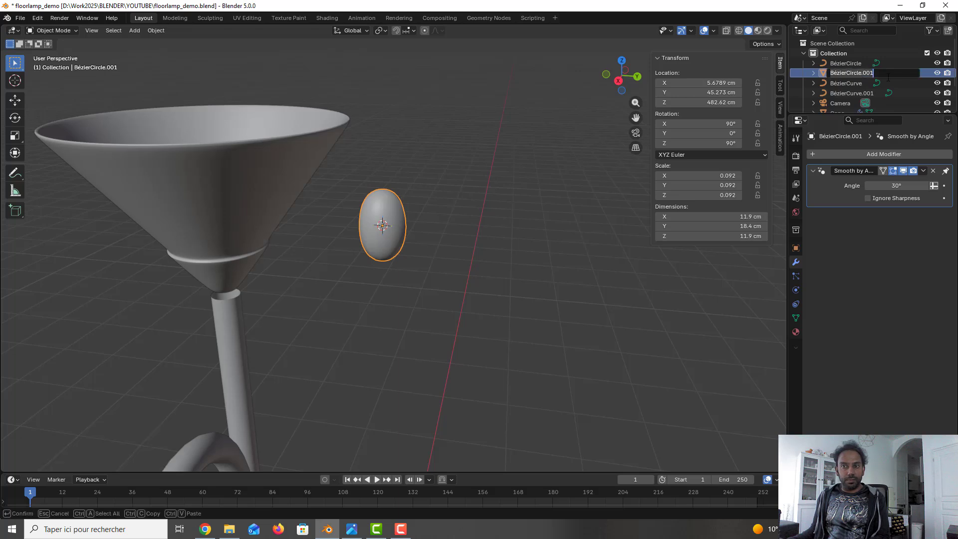
type("Lamp L")
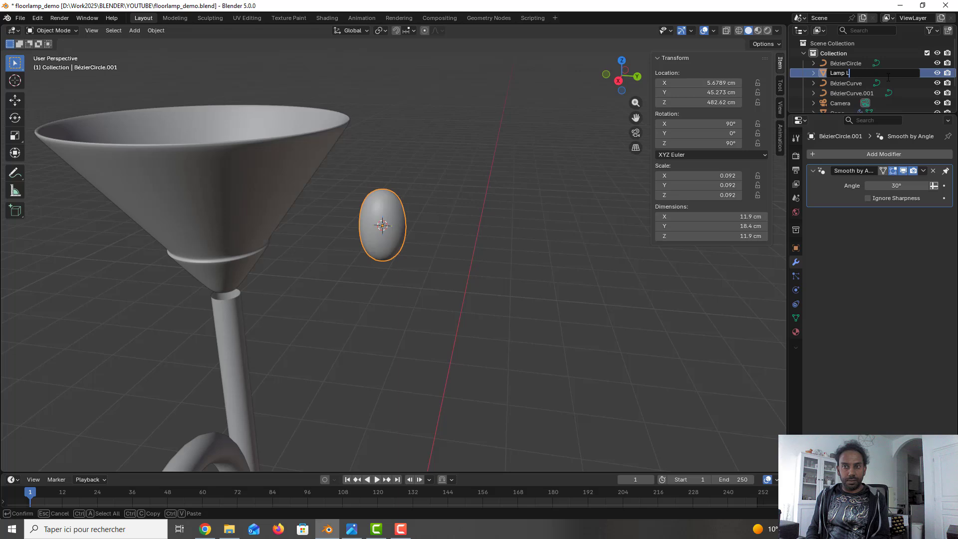
type("ight")
key("Return")
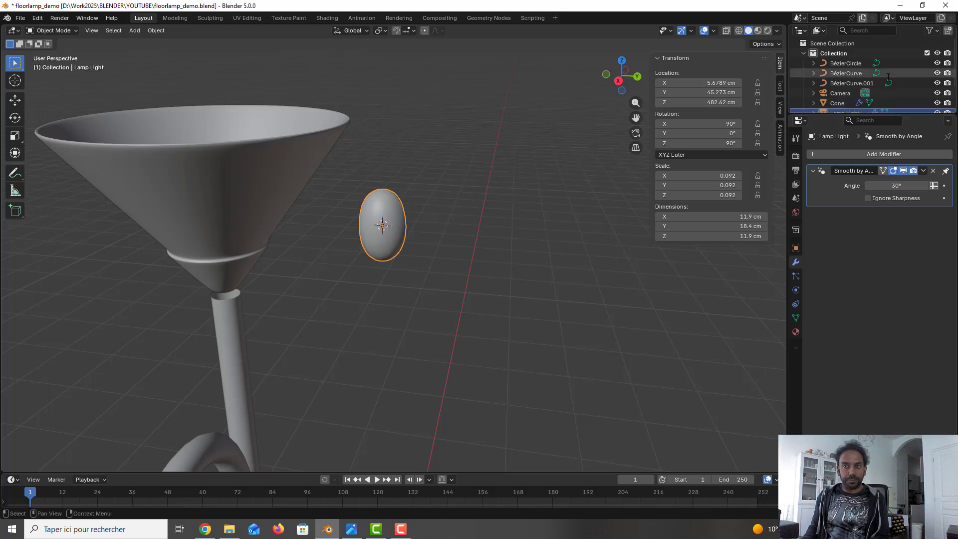
- Move the bulb in the right view about -46 cm in Y and -4 cm in Z, centring it inside the cone lampshade
left_click(517, 212)
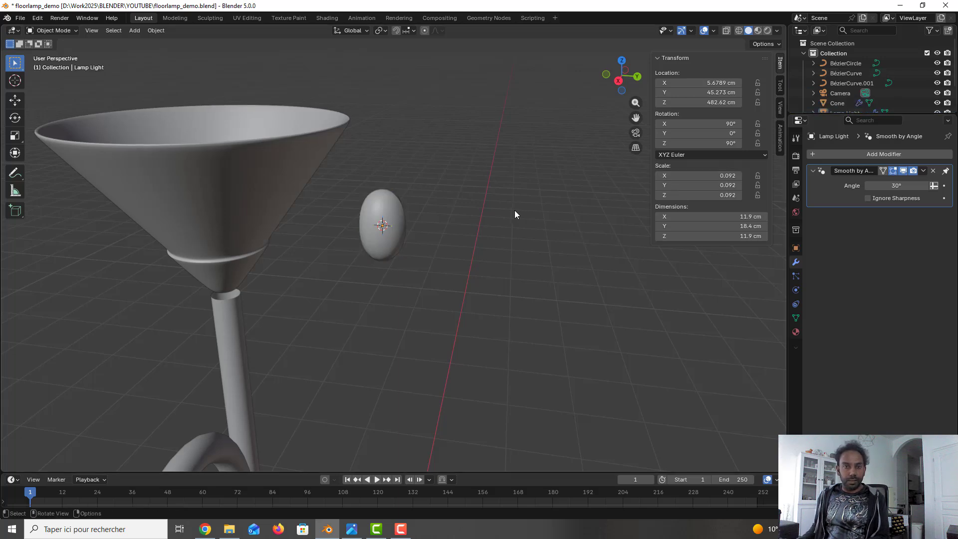
left_click(400, 205)
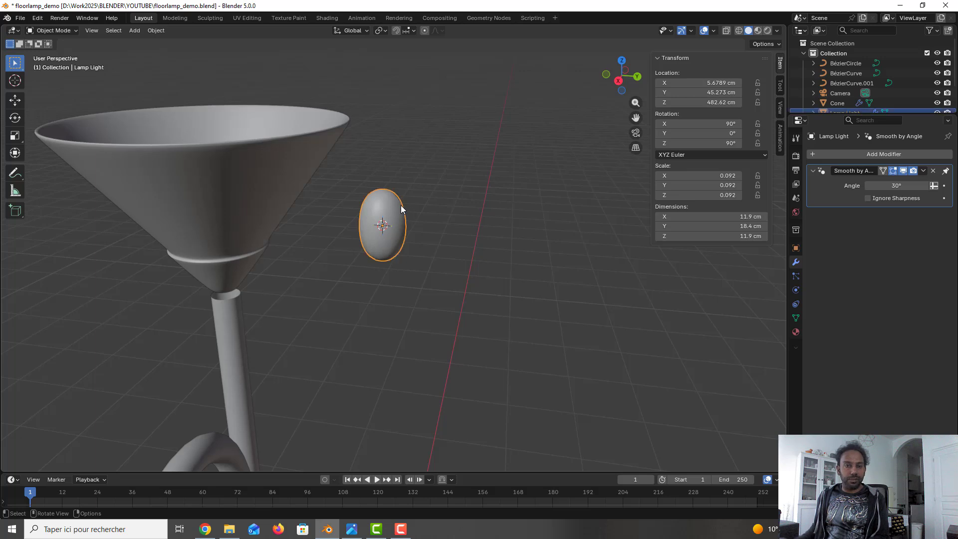
key("KP_3")
key("g")
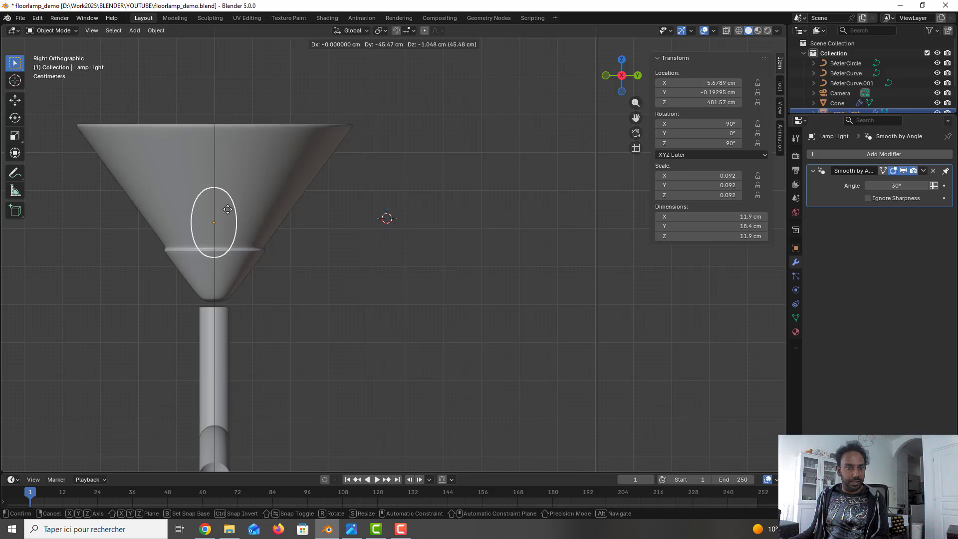
left_click(226, 221)
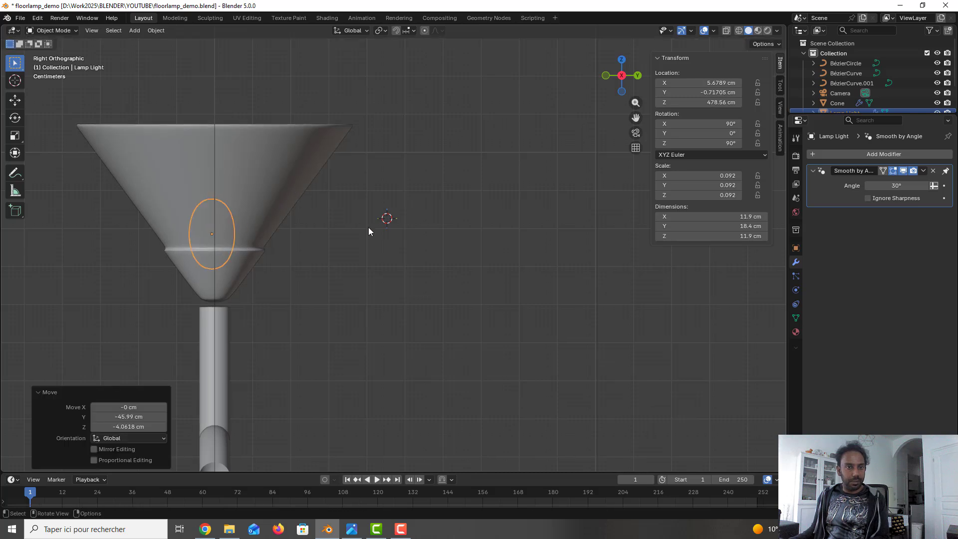
key("alt+a")
key("KP_1")
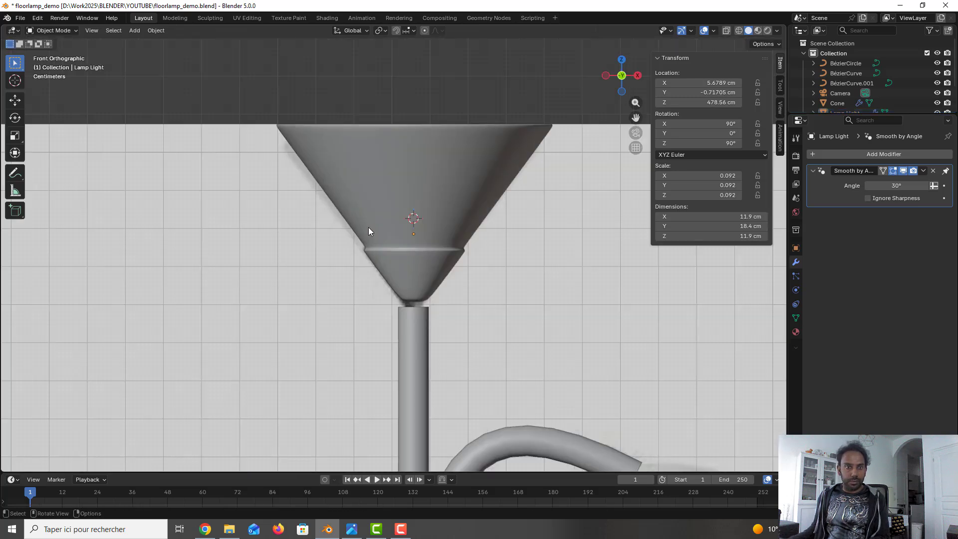
- Add a new material named Light to the Lamp Light object
scroll(839, 80, "down", 3)
left_click(840, 82)
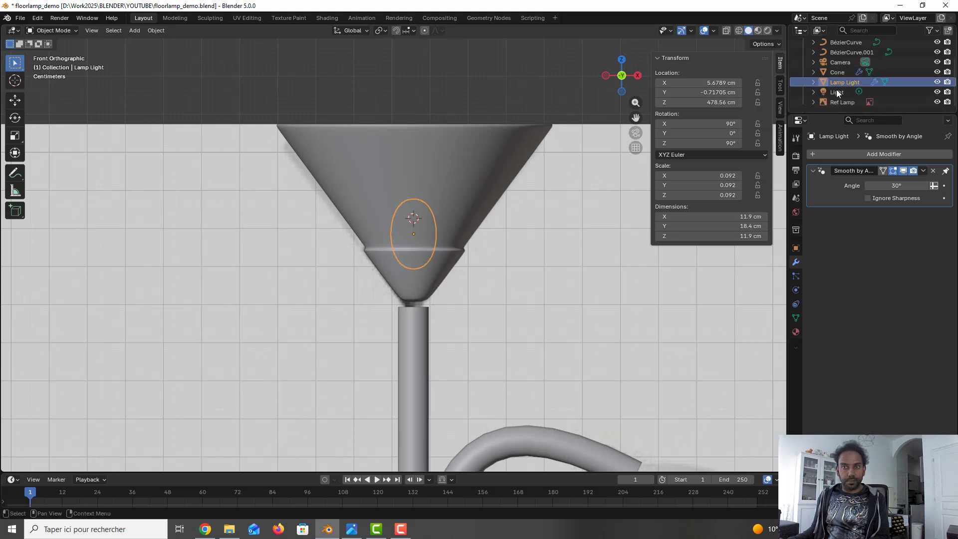
middle_click_drag(608, 207, 614, 239)
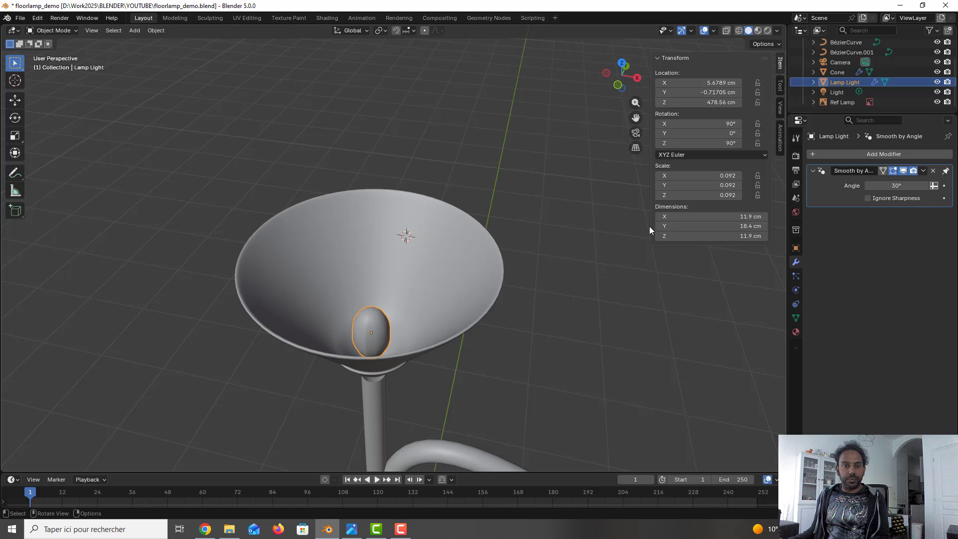
left_click(797, 331)
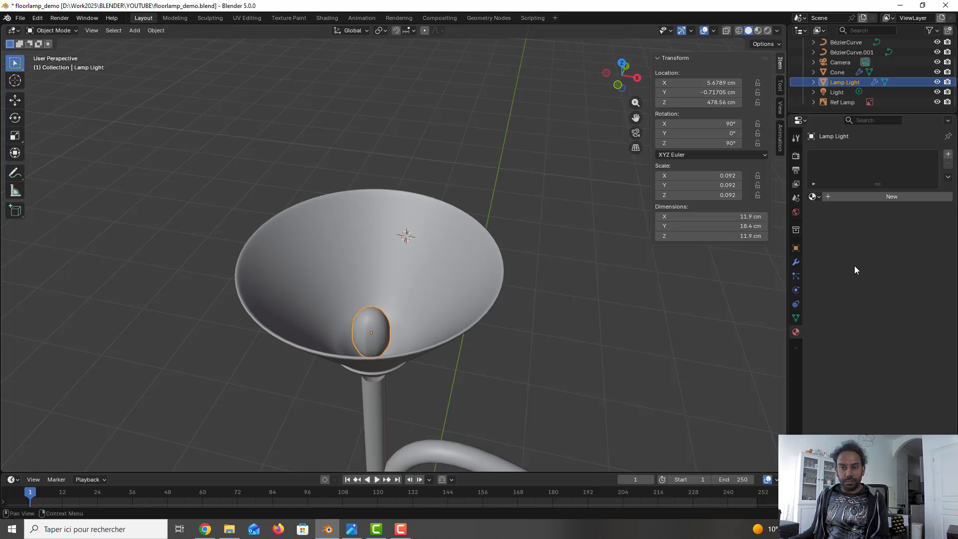
left_click(884, 197)
double_click(870, 196)
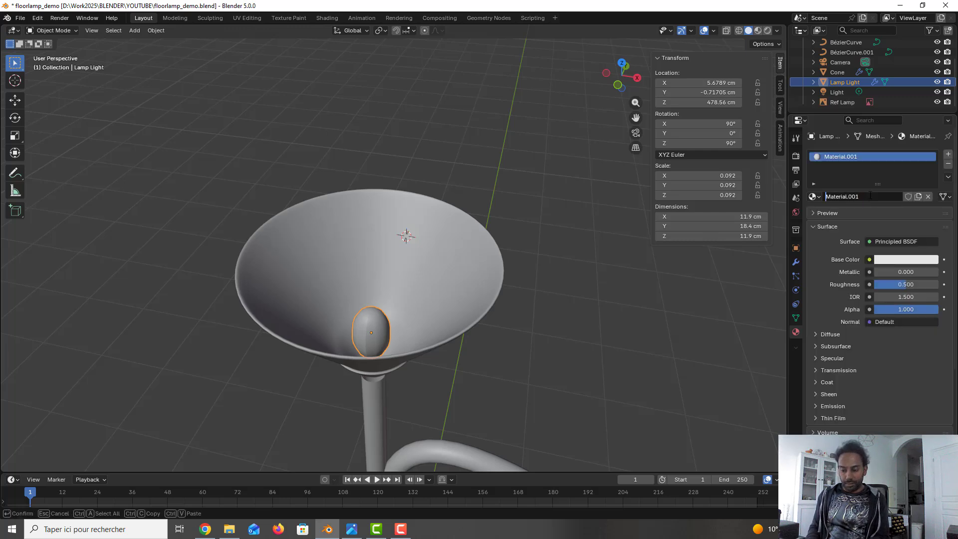
type("Light")
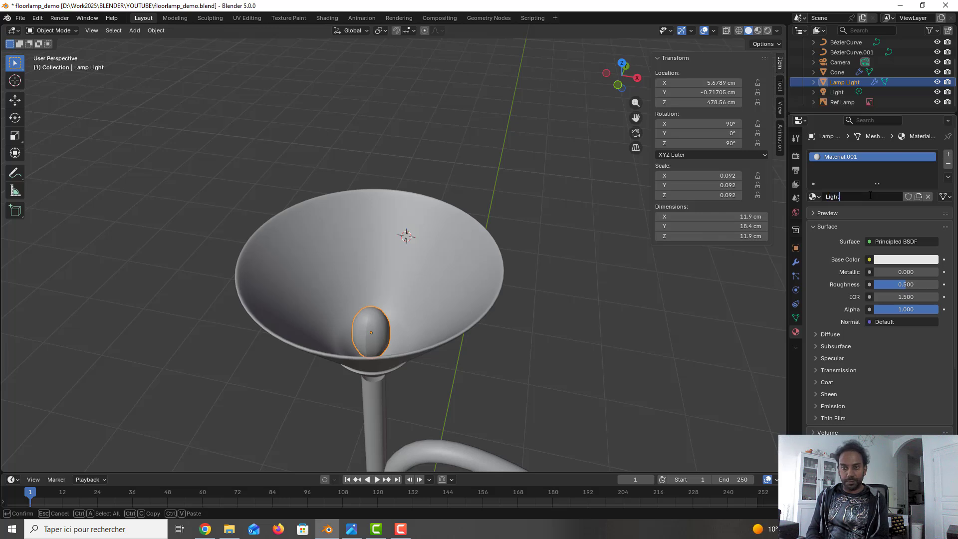
key("Return")
- Change the Light material's surface shader to Emission and set its strength to 5
left_click(886, 242)
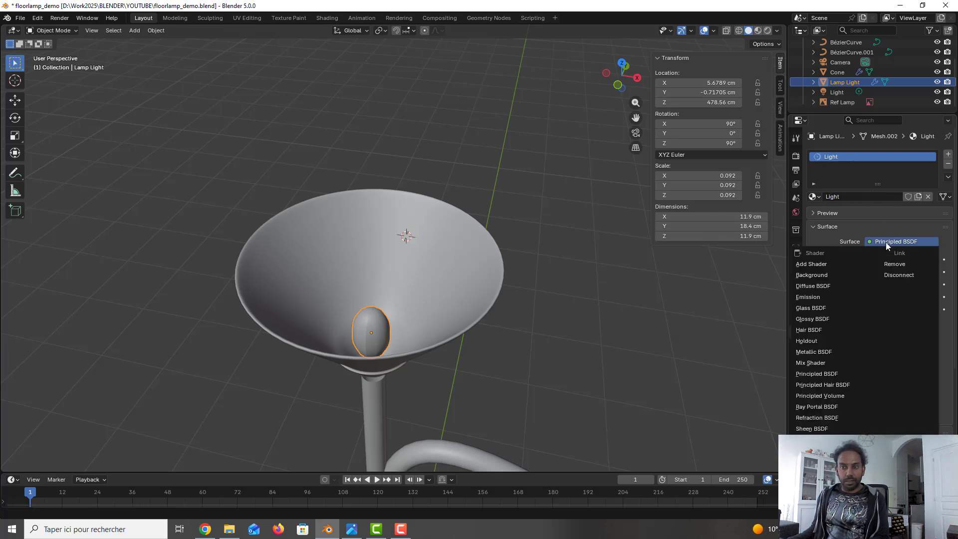
left_click(820, 298)
double_click(906, 272)
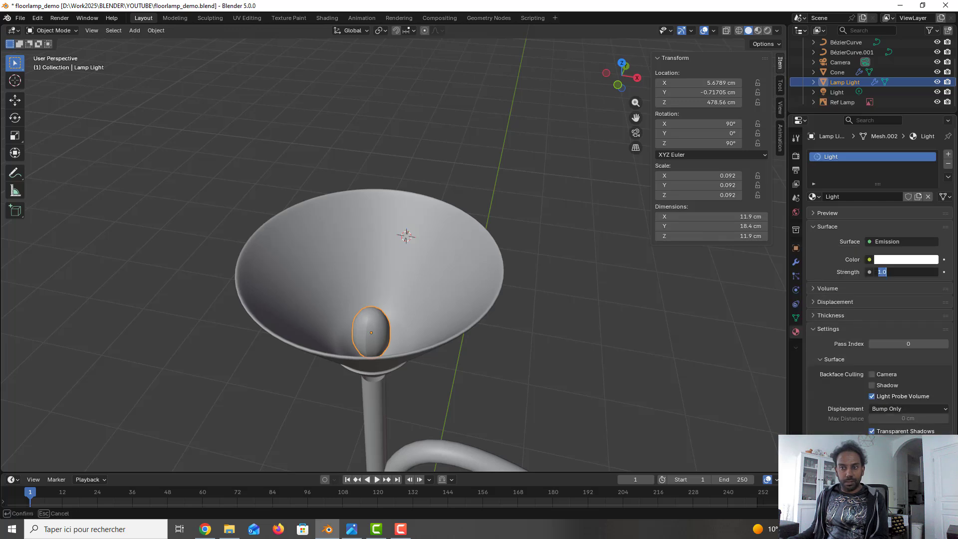
type("5")
key("Return")
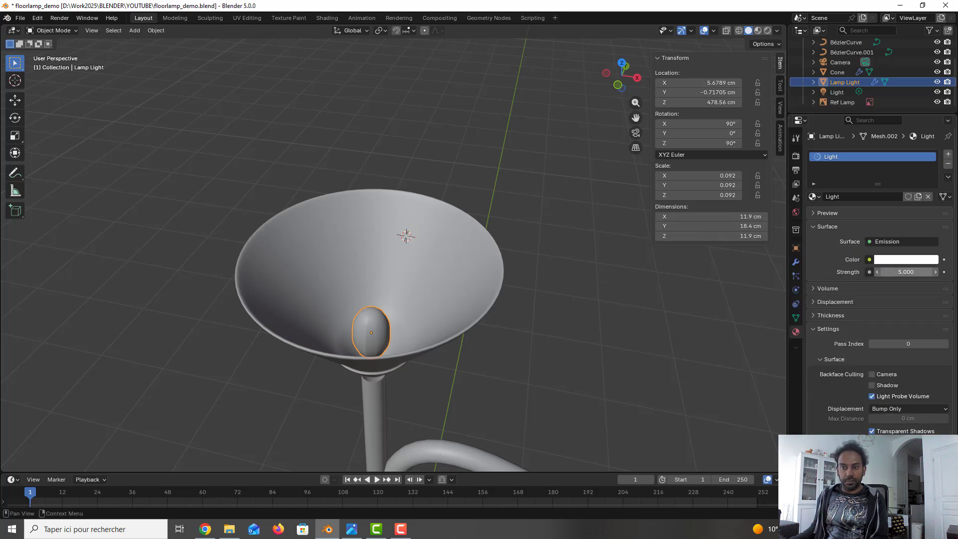
- Set the Light material's emission color to a slightly softened yellow
left_click(906, 260)
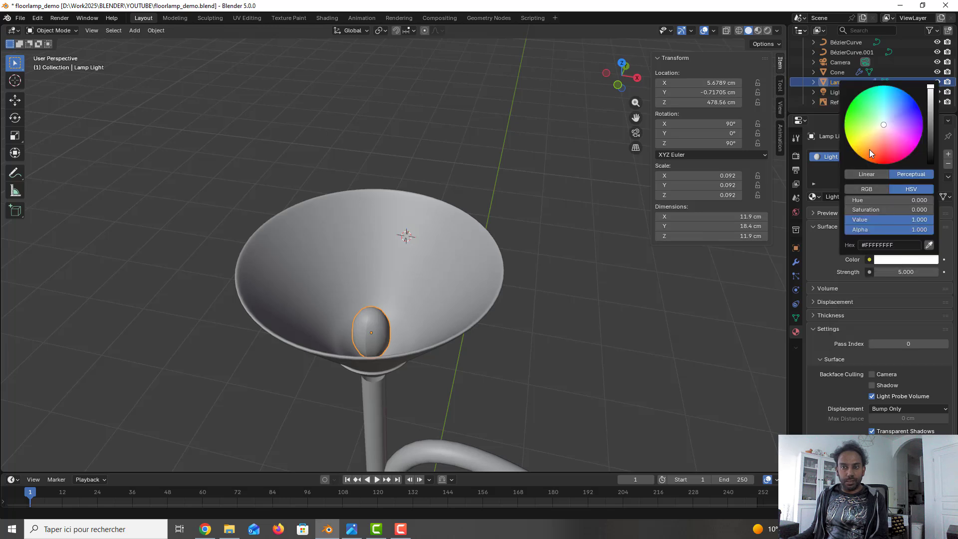
left_click_drag(869, 149, 850, 145)
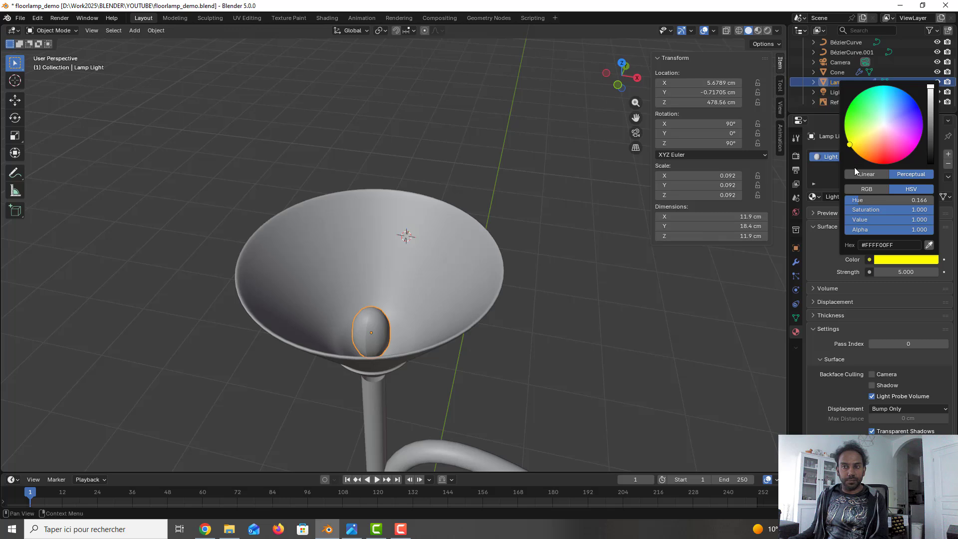
left_click(861, 140)
left_click(830, 246)
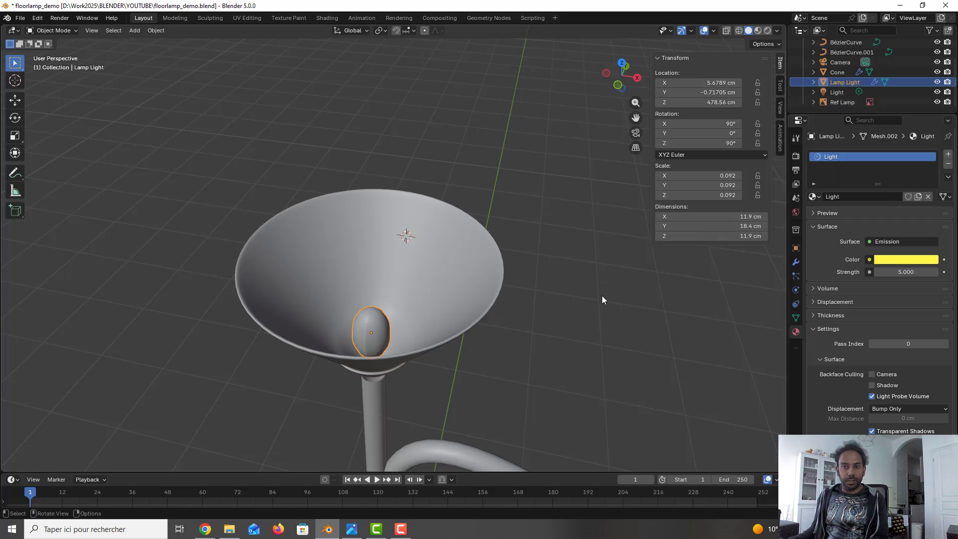
- Check how the emissive bulb looks in Material Preview shading and return to Solid shading
scroll(601, 299, "down", 3)
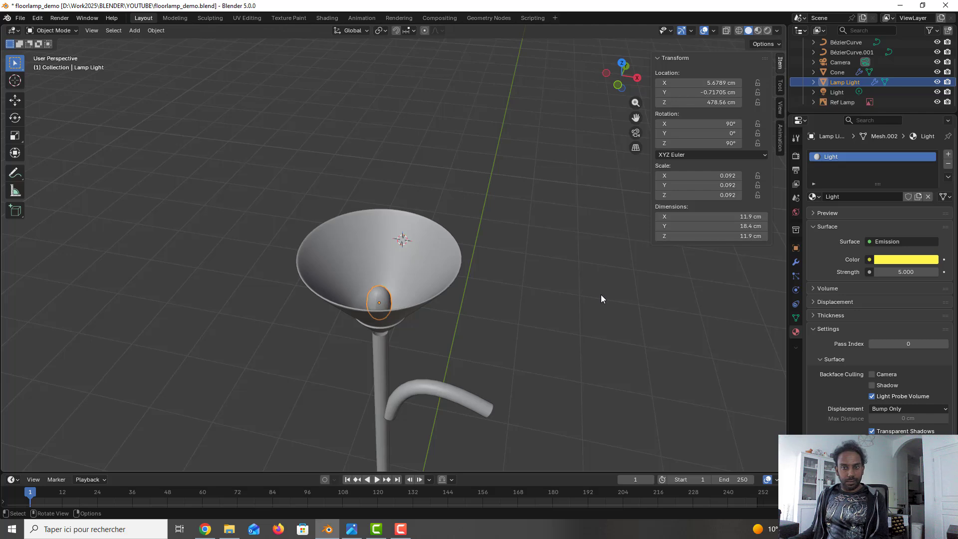
scroll(601, 298, "down", 2)
scroll(602, 299, "up", 1)
mouse_move(601, 294)
middle_mouse_down()
mouse_move(589, 286)
mouse_move(593, 304)
middle_mouse_up()
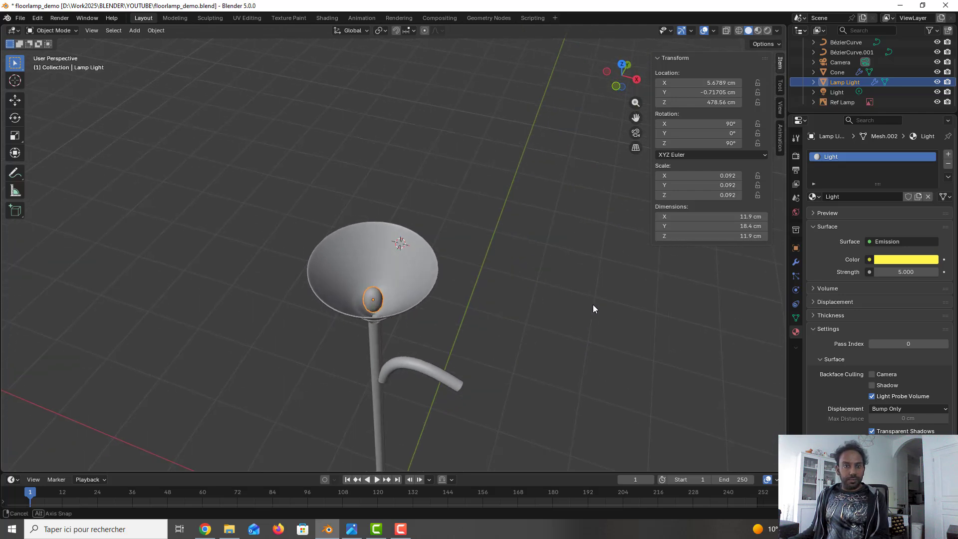
left_click(759, 31)
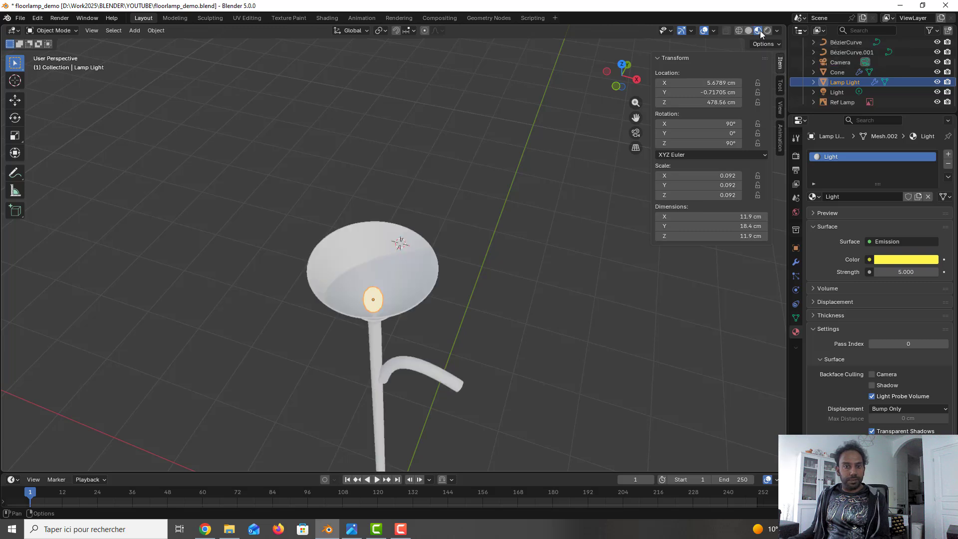
left_click(749, 31)
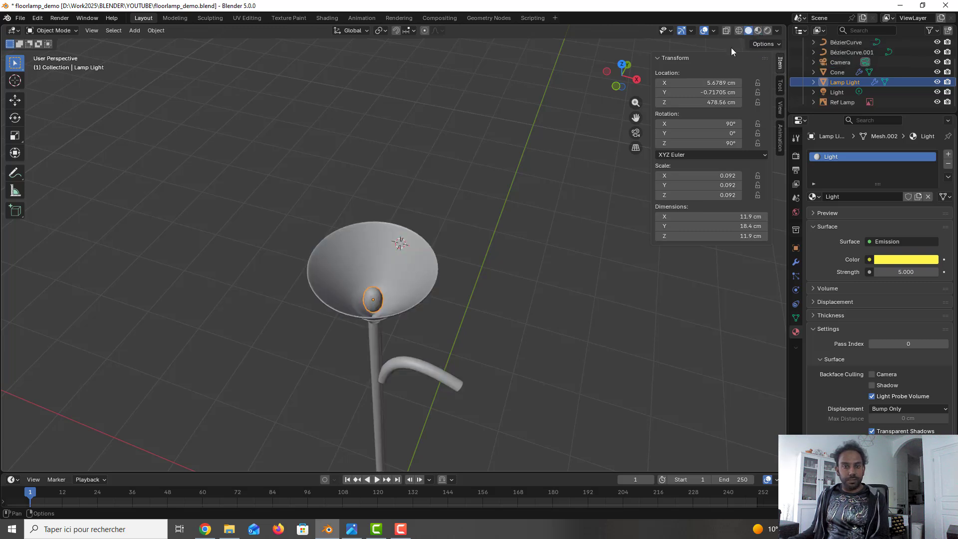
- Save the lamp model to the existing floorlamp_demo.blend file
scroll(496, 297, "down", 4)
middle_click_drag(504, 336, 505, 219)
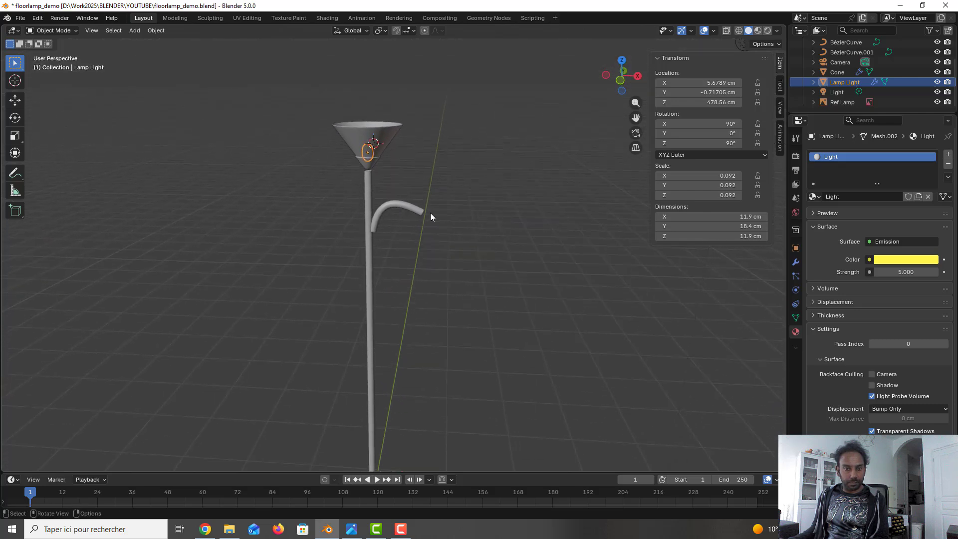
left_click(20, 18)
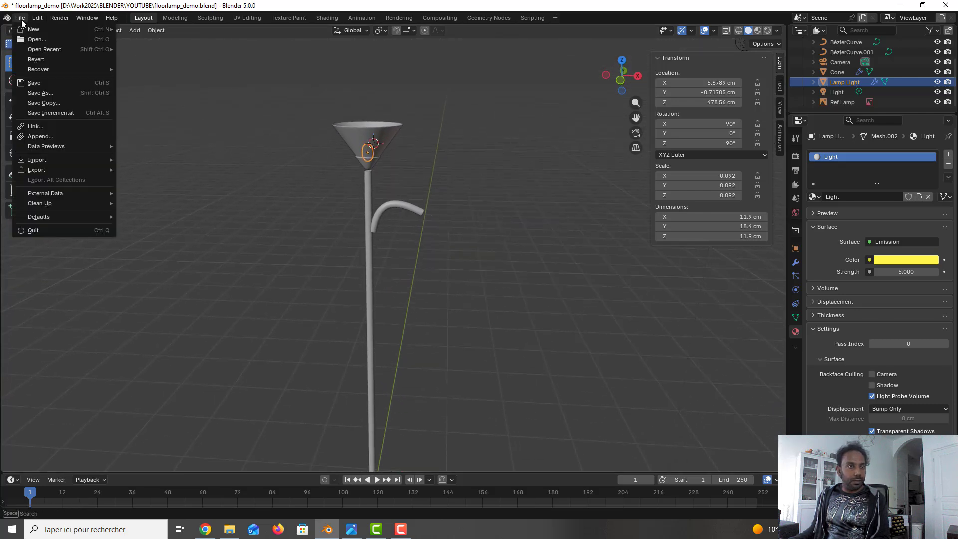
left_click(34, 83)
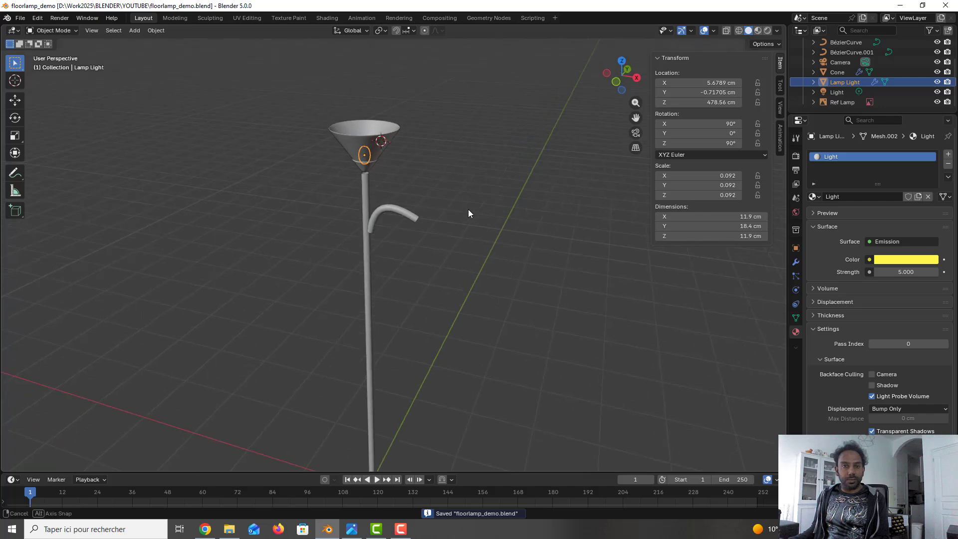
- Switch to Wireframe shading in the front view and duplicate the cone lampshade together with its bulb in place
key("KP_3")
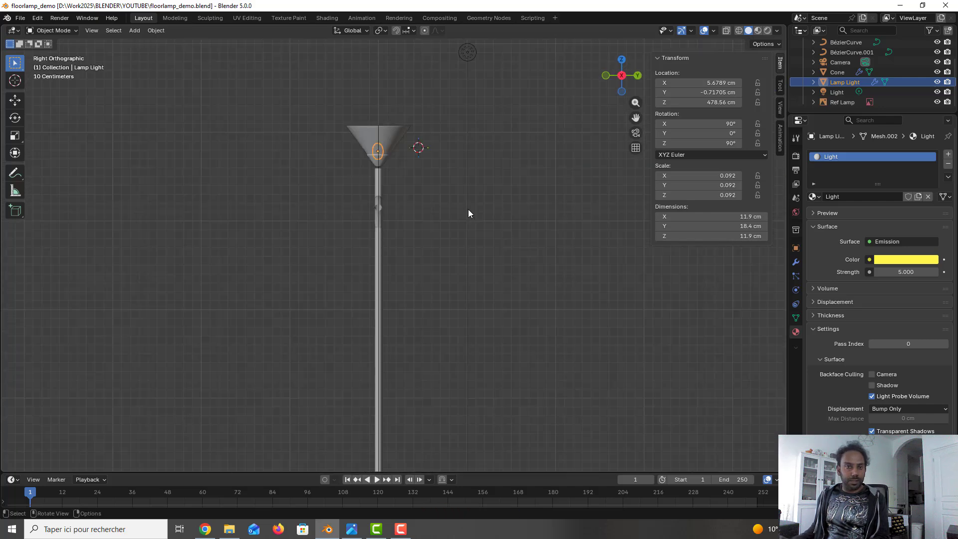
key("KP_1")
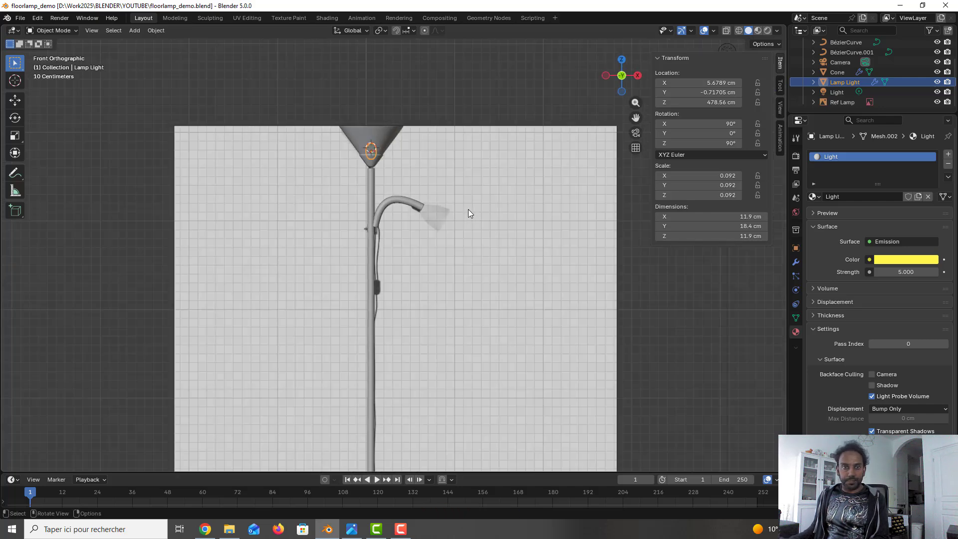
left_click(387, 139)
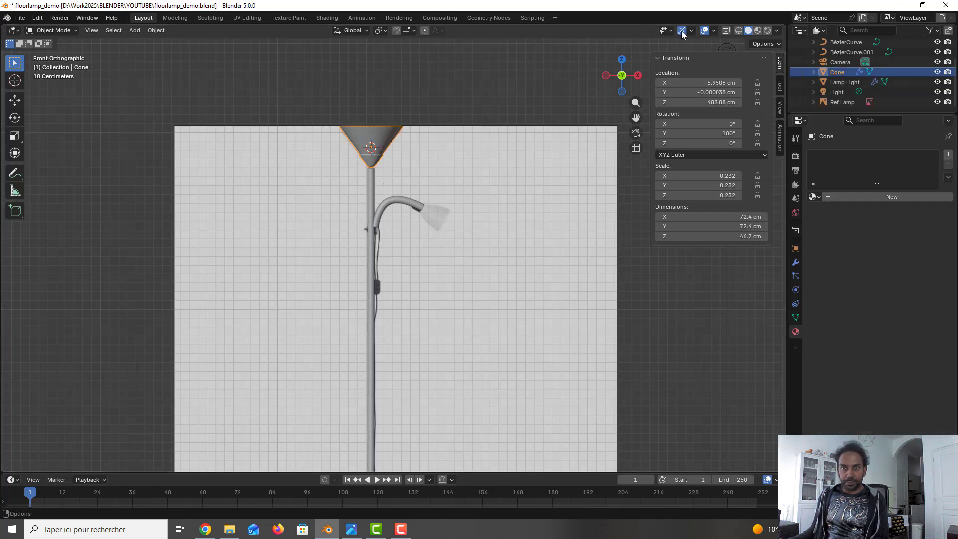
left_click(739, 31)
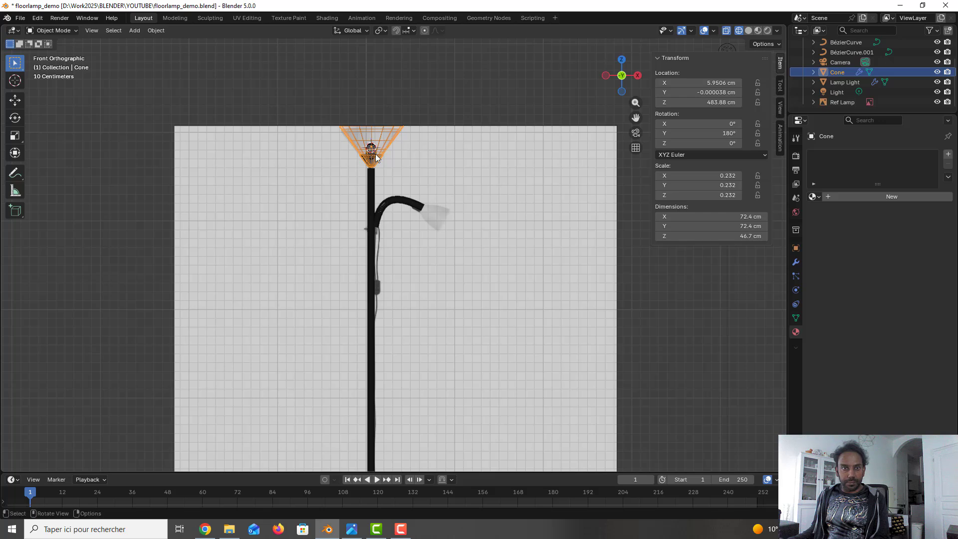
left_click(839, 83, "ctrl")
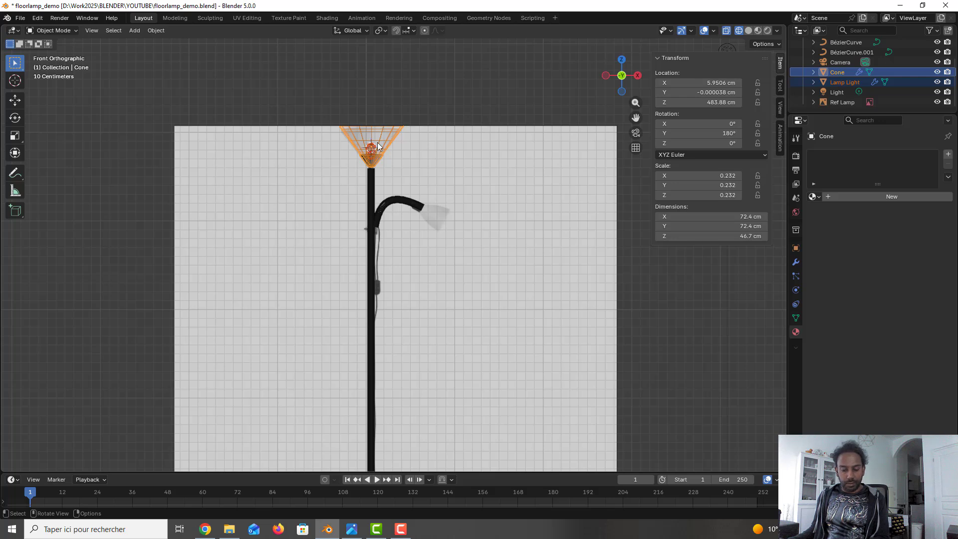
key("shift+d")
key("Return")
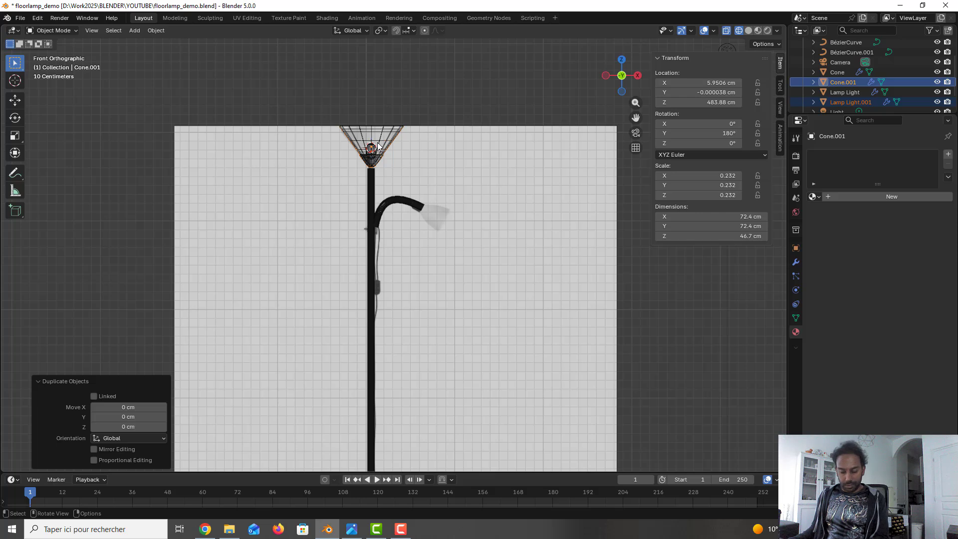
- Move the duplicated lampshade and bulb to the end of the curved side arm and rotate them -125° to continue the arm
key("g")
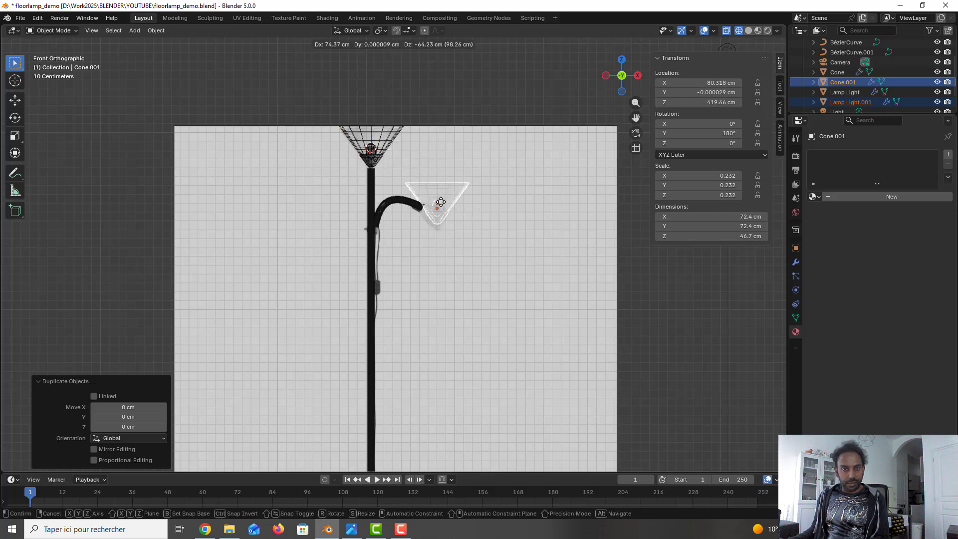
left_click(437, 198)
key("r")
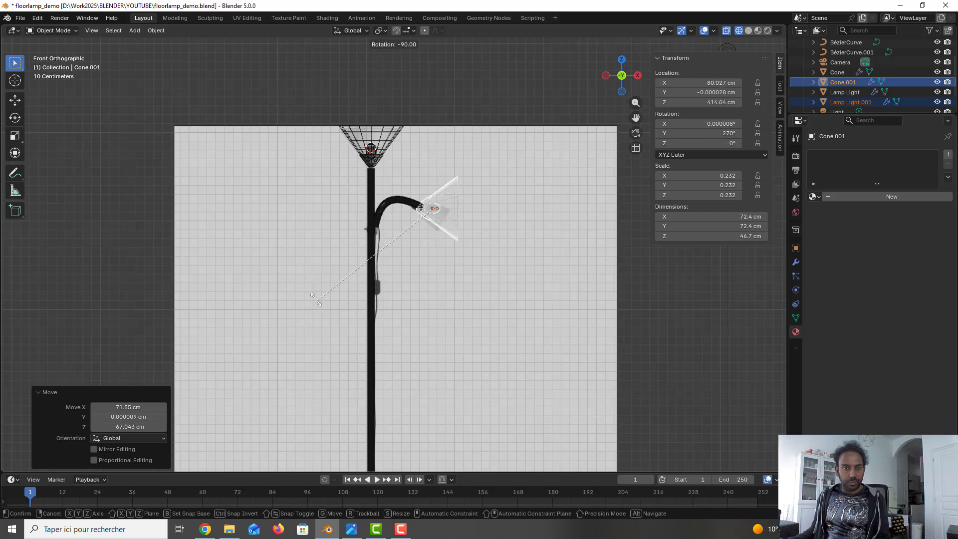
left_click(288, 226)
key("g")
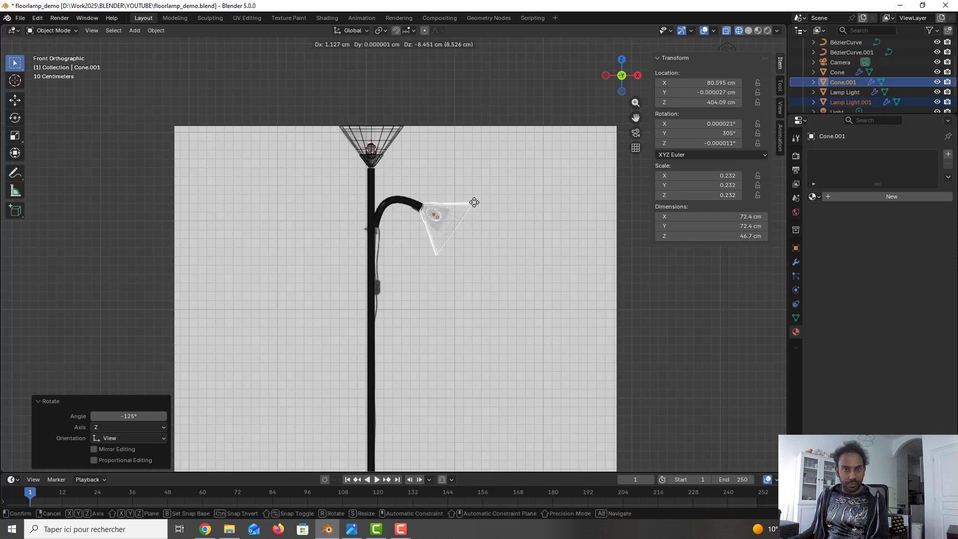
left_click(473, 204)
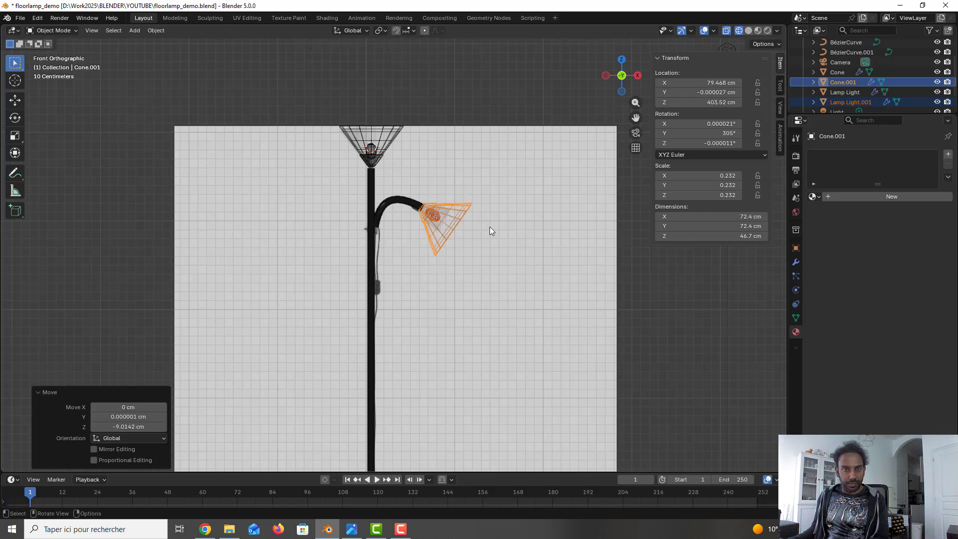
- Deselect the side lampshade and bulb, and save the lamp file
scroll(492, 244, "down", 2)
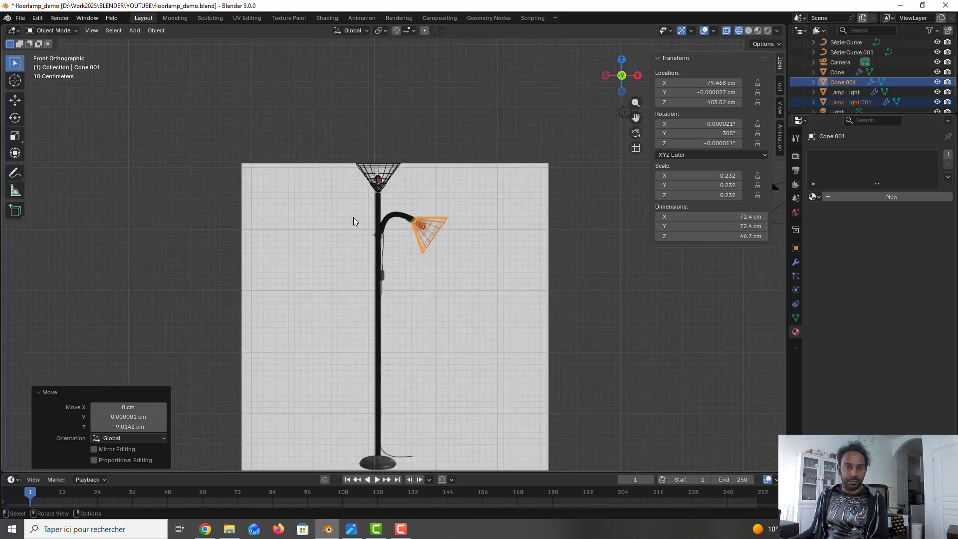
scroll(353, 218, "up", 7)
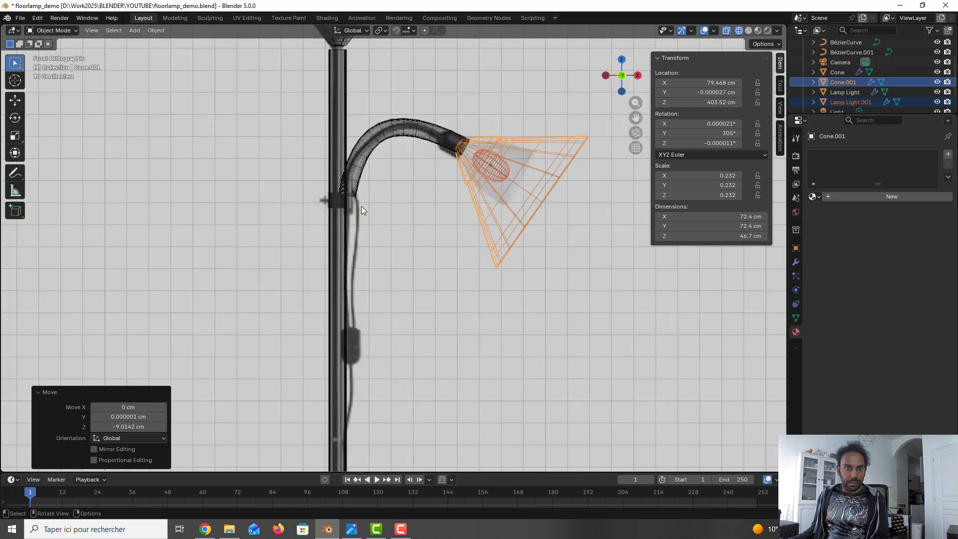
left_click(371, 198)
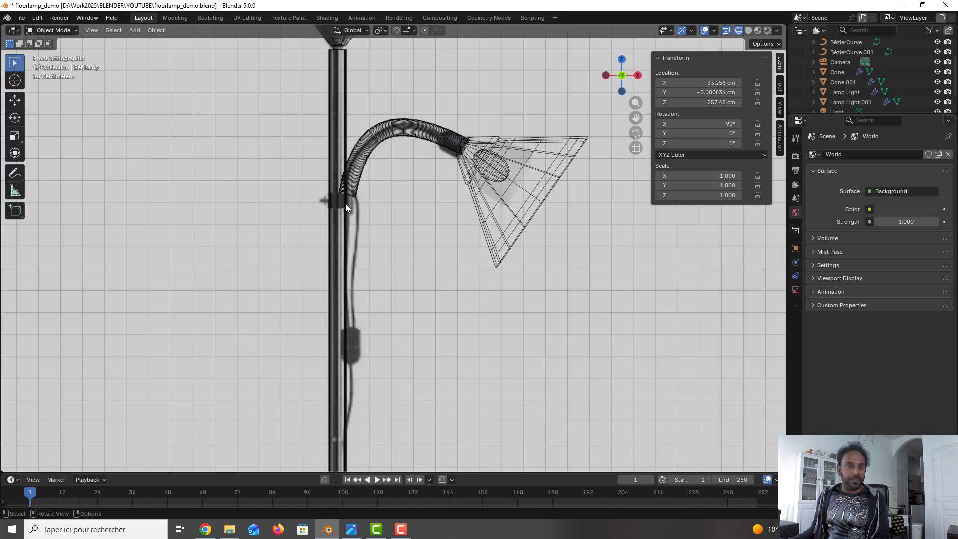
scroll(346, 204, "up", 2)
middle_click_drag(333, 167, 431, 230, "shift")
scroll(423, 232, "up", 2)
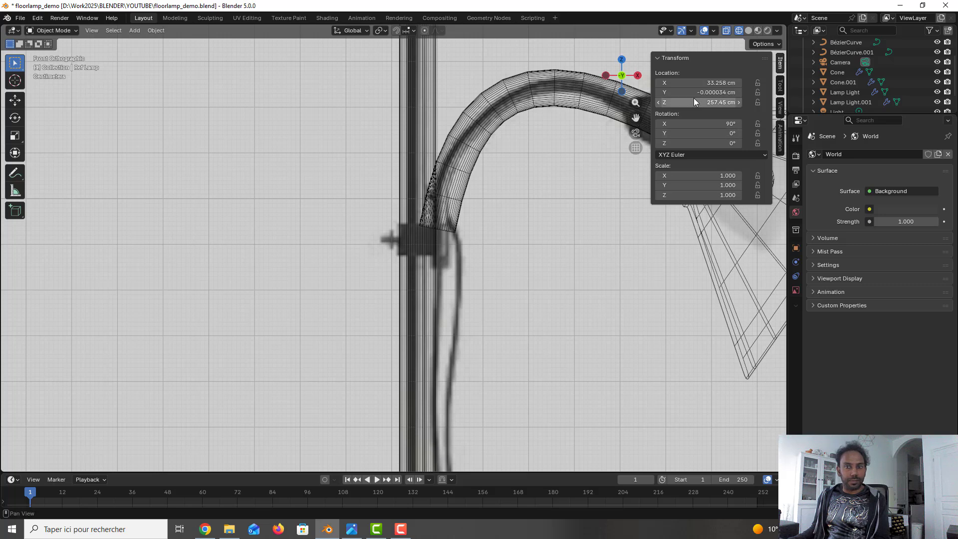
key("ctrl+s")
- Add a mesh cylinder for the clamp between pole and side arm, rotated 90° about Y
left_click(428, 241)
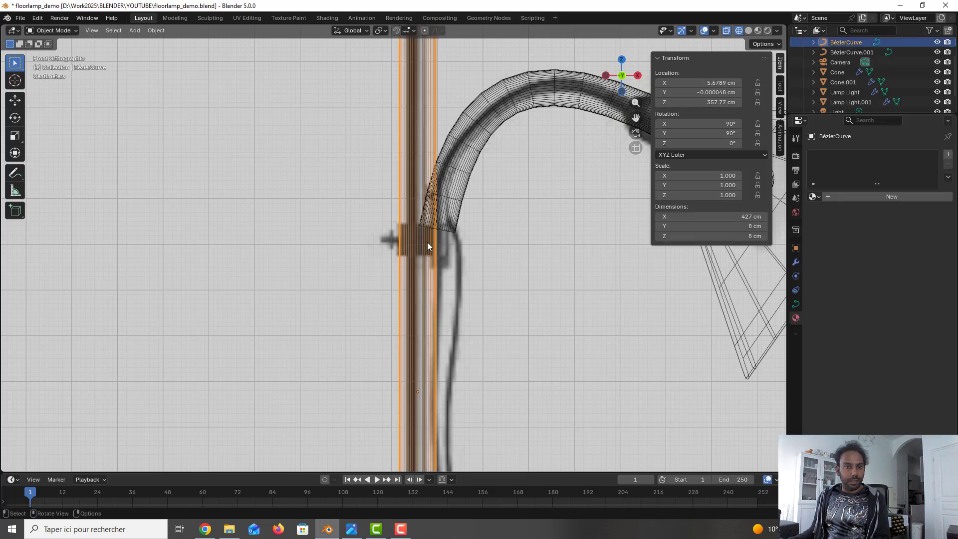
left_click(445, 245)
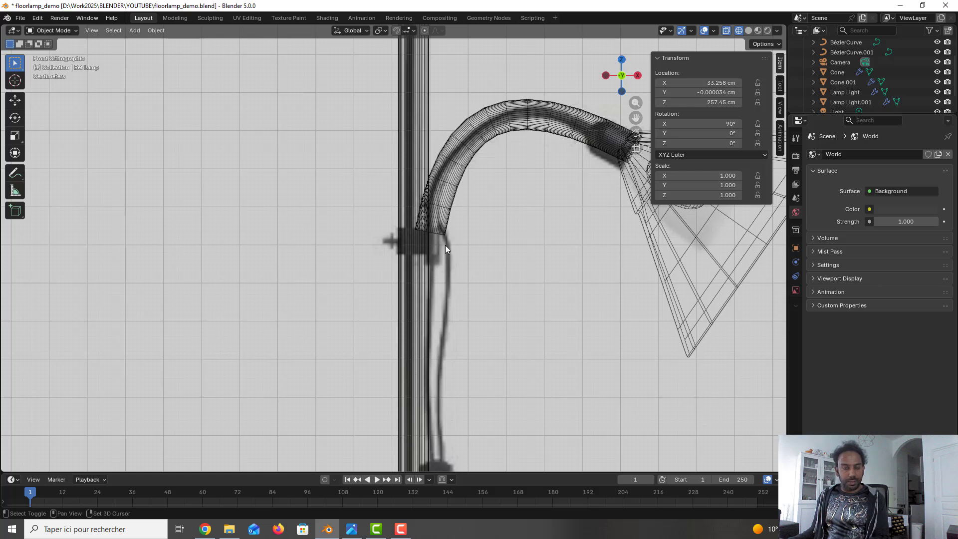
key("shift+a")
mouse_move(442, 236)
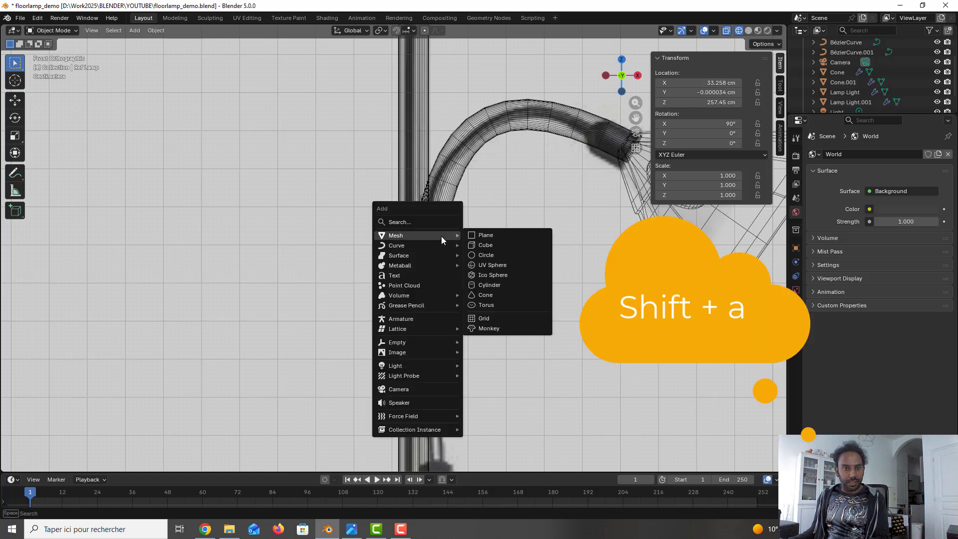
left_click(499, 287)
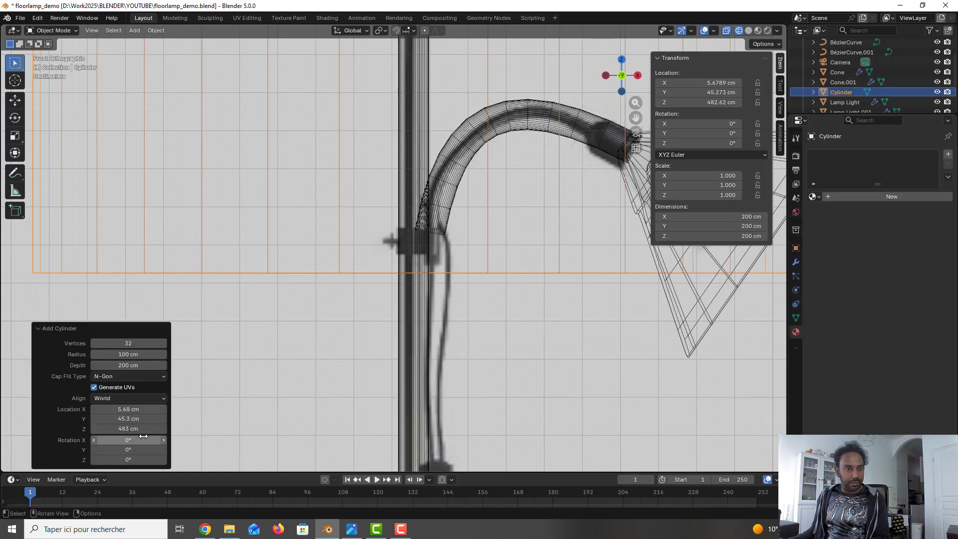
double_click(125, 450)
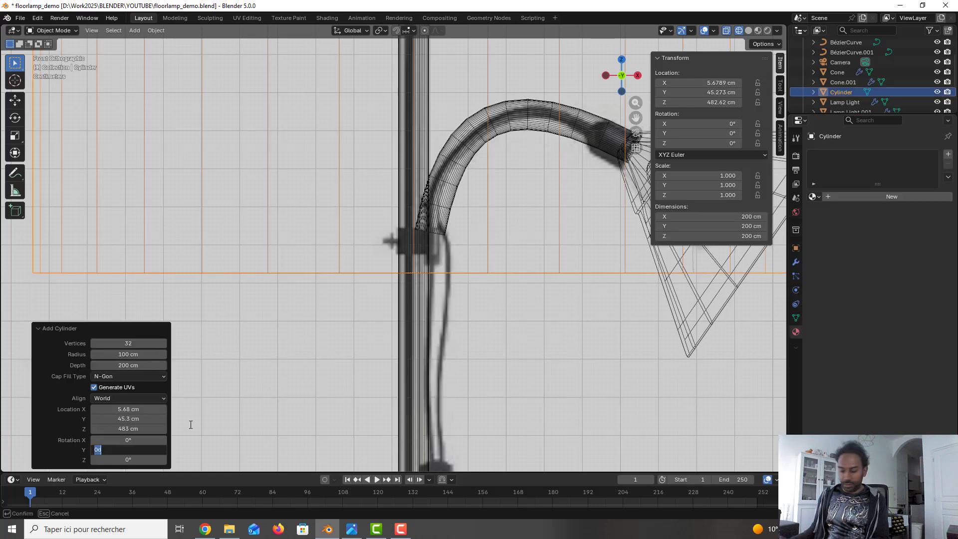
type("90")
key("Return")
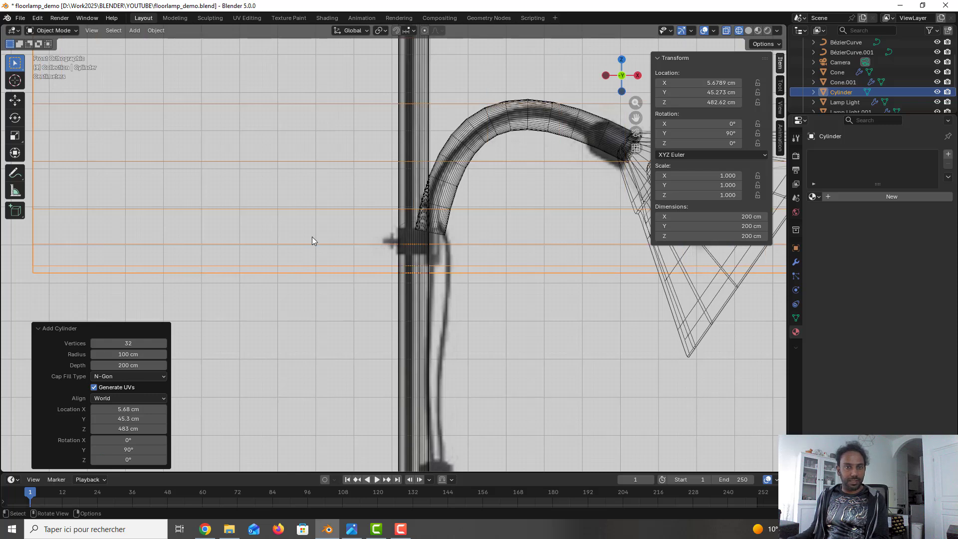
- Set the new cylinder's radius to 10 cm and its depth to 10 cm
scroll(313, 239, "down", 5)
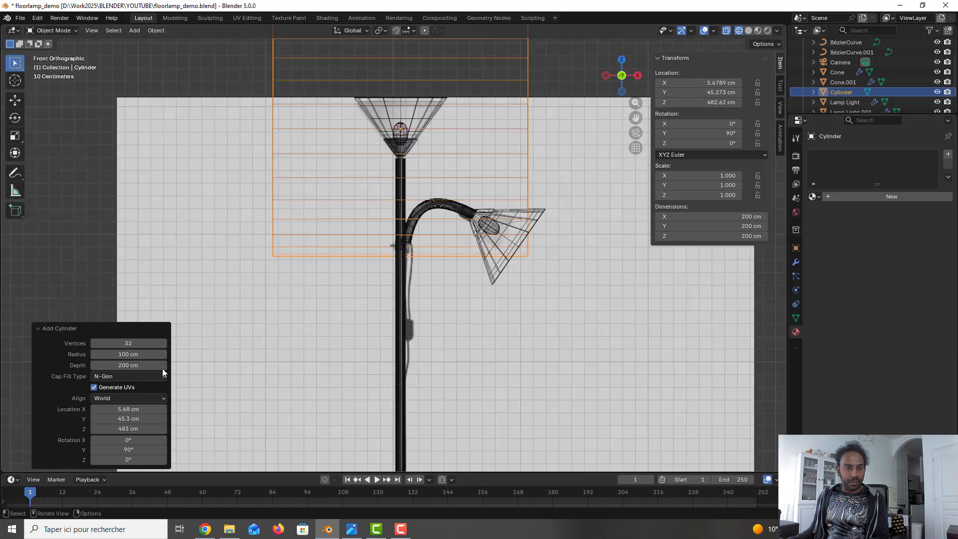
mouse_move(140, 354)
left_mouse_down()
mouse_move(41, 354)
mouse_move(150, 356)
left_mouse_up()
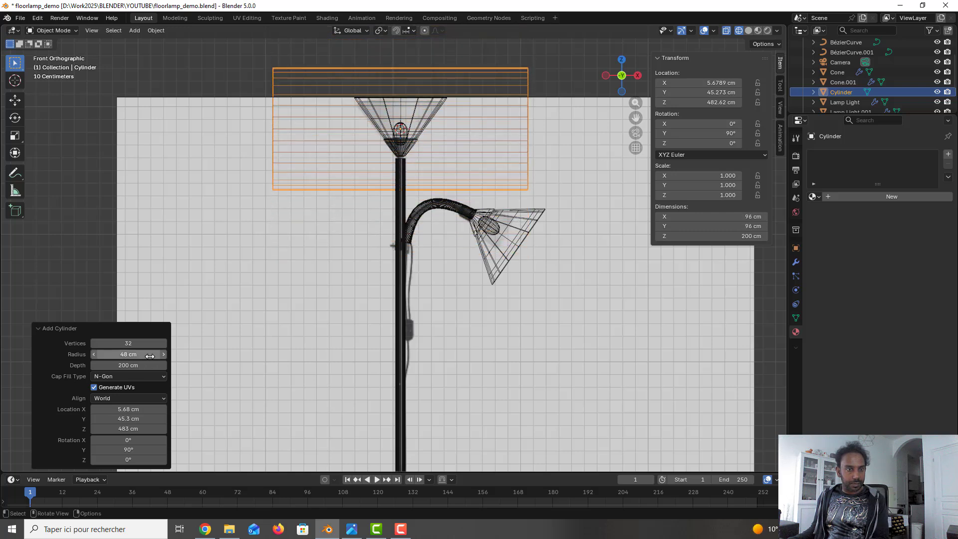
left_click(150, 356)
type("10")
key("Return")
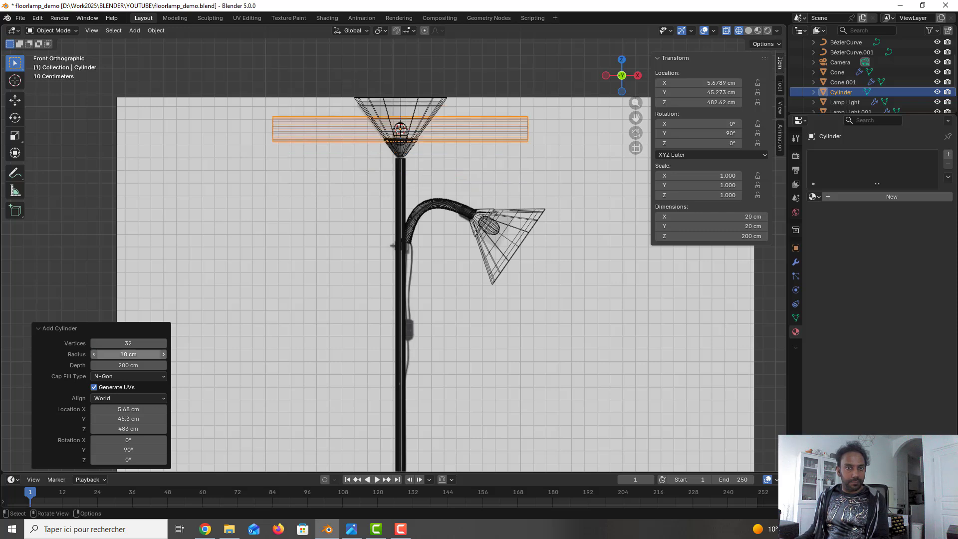
left_click(140, 366)
type("10")
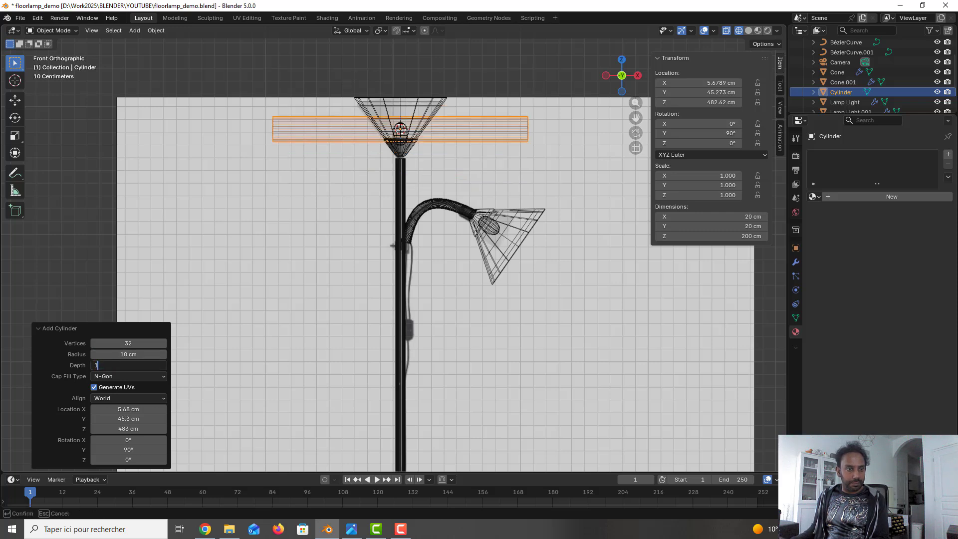
key("Return")
- Move the cylinder about 92 cm down onto the clamp in the reference photo, where the side arm meets the pole
scroll(425, 118, "up", 2)
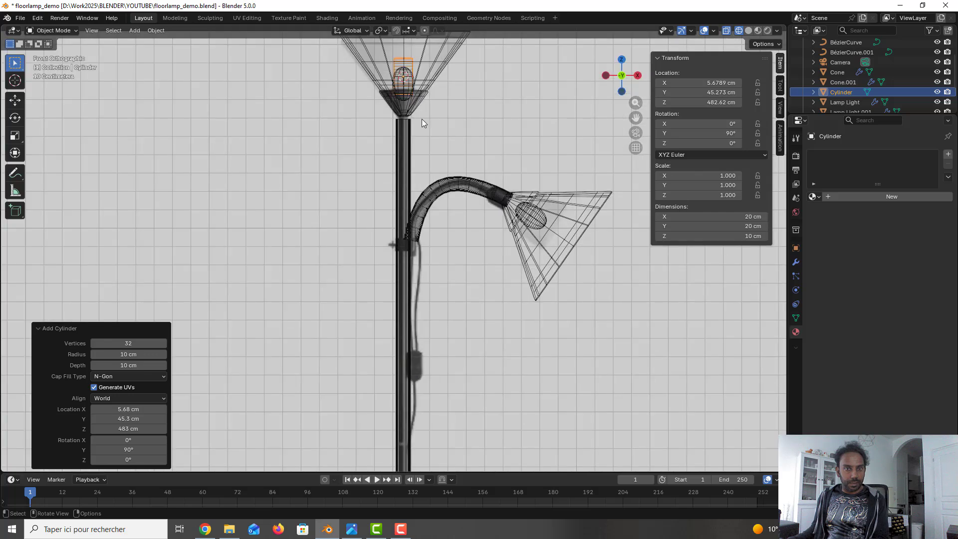
key("g")
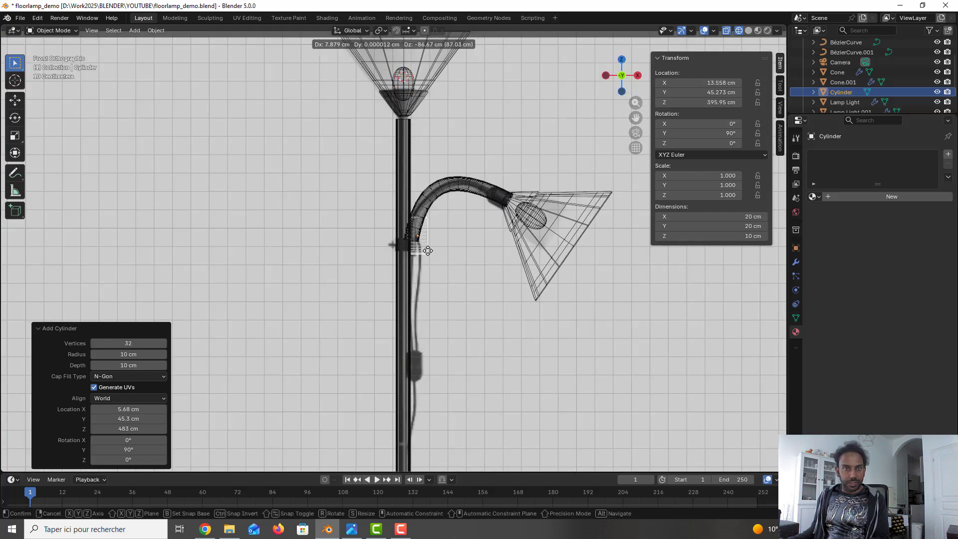
left_click(409, 256)
scroll(408, 256, "up", 5)
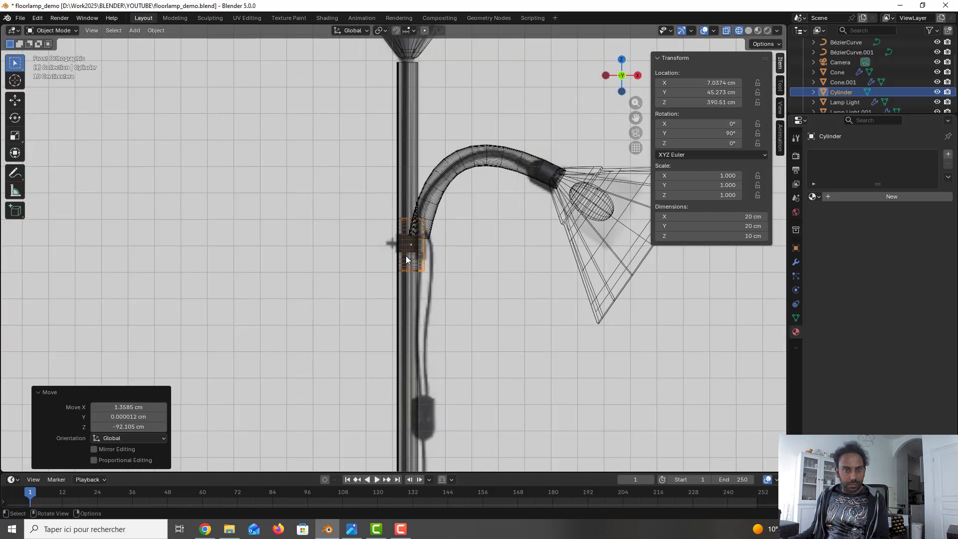
scroll(408, 247, "up", 2)
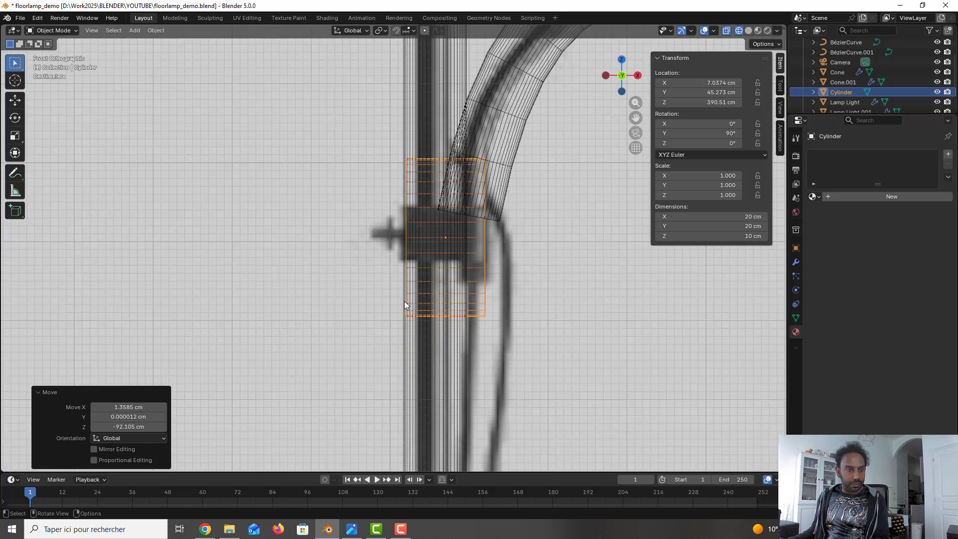
- Set the clamp cylinder's Y and X dimensions to 10 cm each
left_click(710, 185)
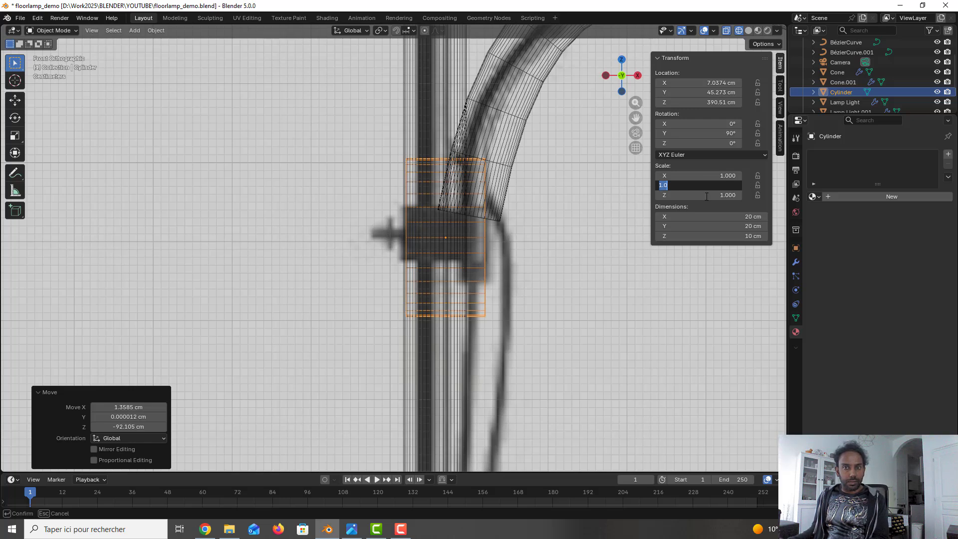
key("Return")
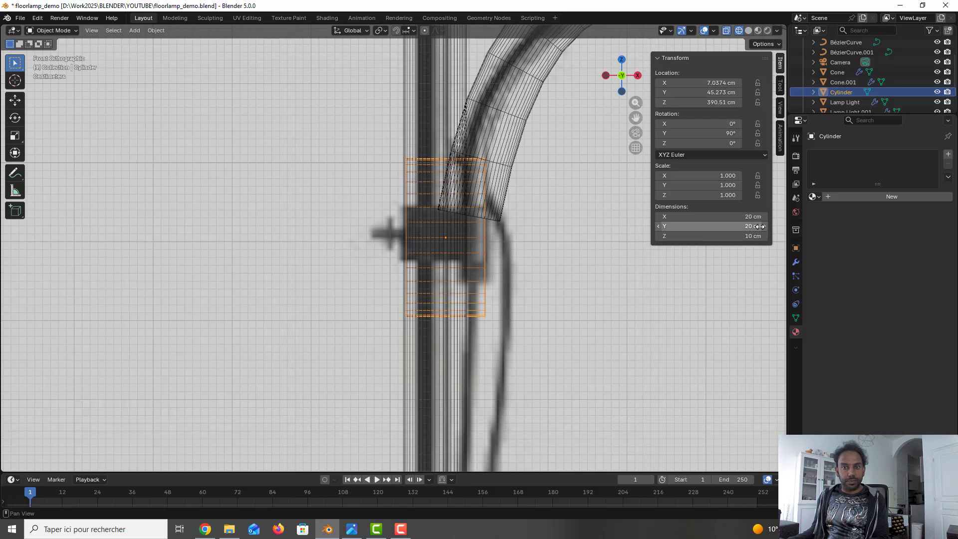
left_click(739, 227)
type("10")
key("Return")
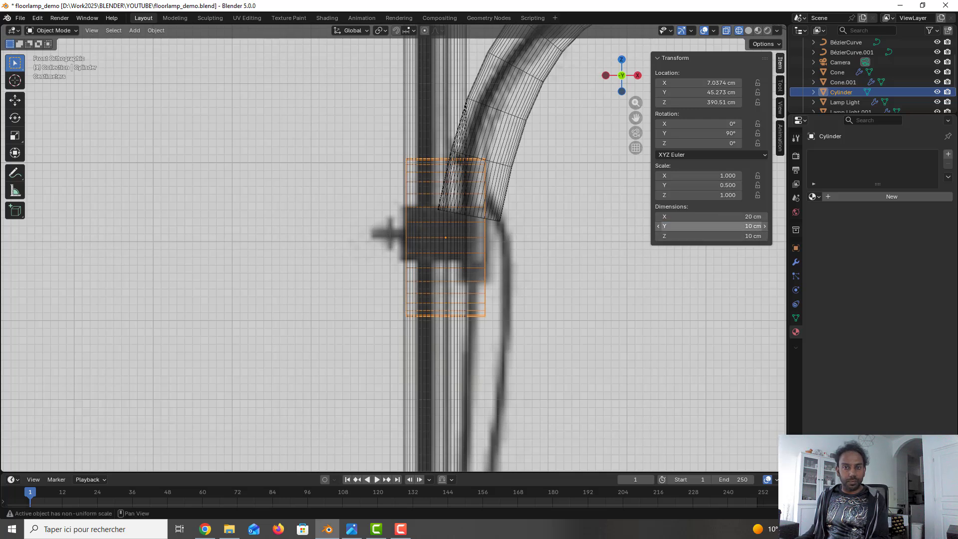
left_click(748, 217)
type("10")
key("Return")
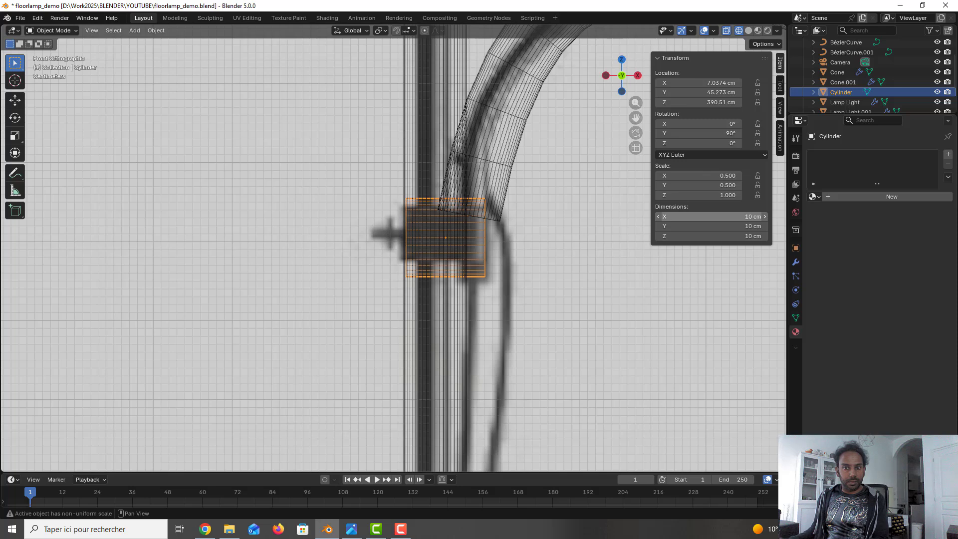
- Set the clamp cylinder's dimensions to 8 cm in X, 9 cm in Y and 9 cm in Z
left_click(748, 217)
type("8")
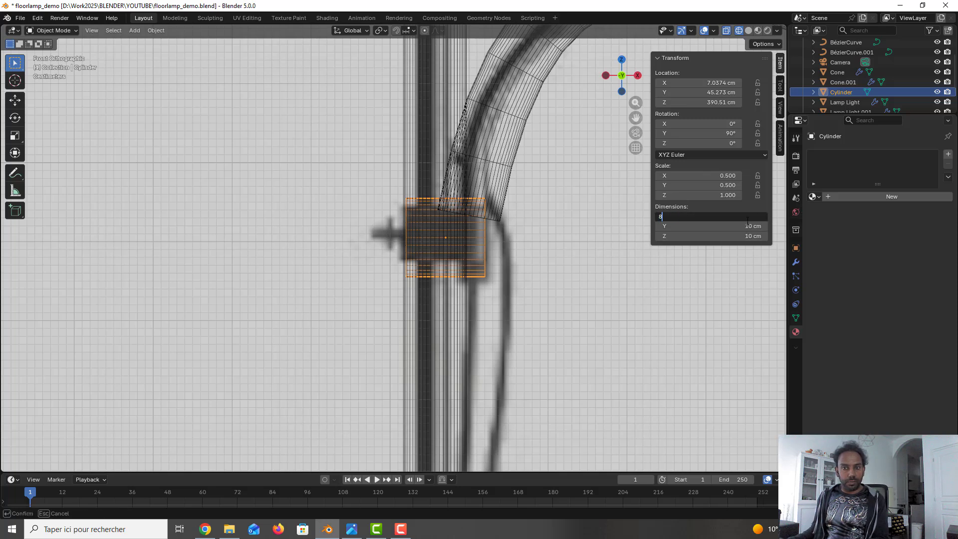
key("Tab")
key("Tab")
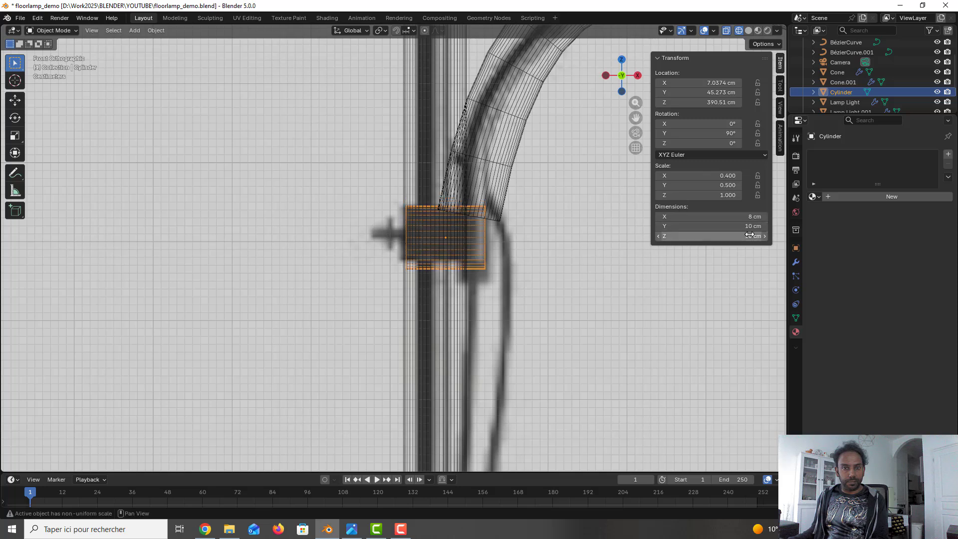
type("18")
key("Return")
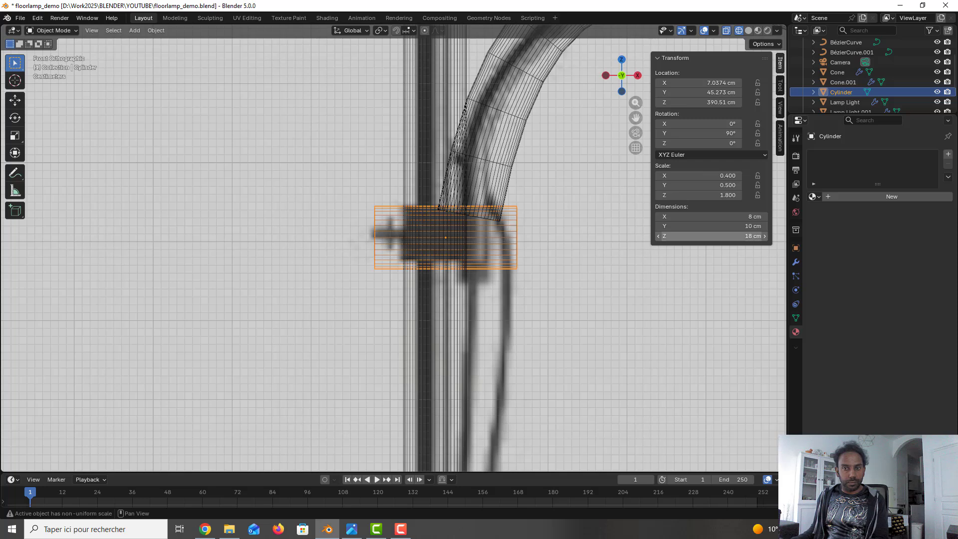
key("Return")
type("9")
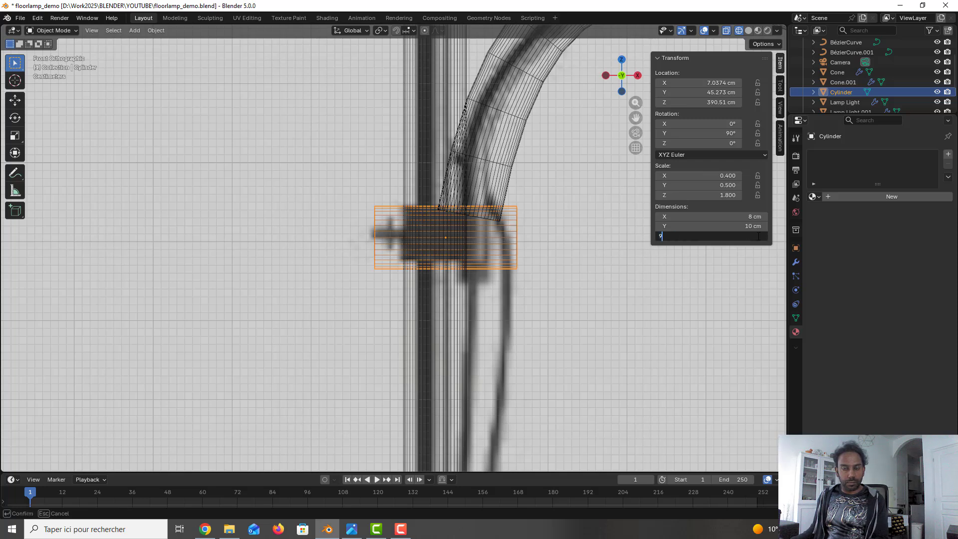
key("Return")
left_click(745, 227)
type("9")
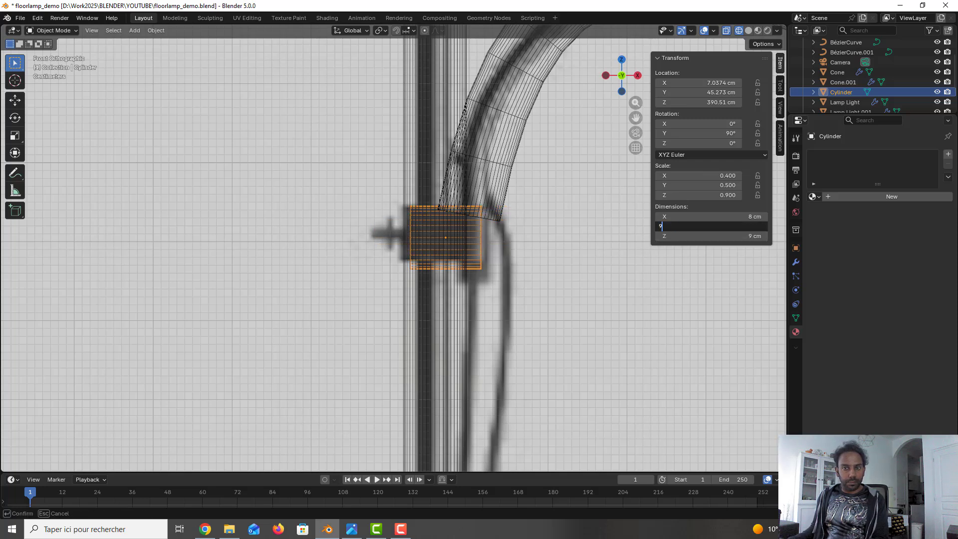
key("Return")
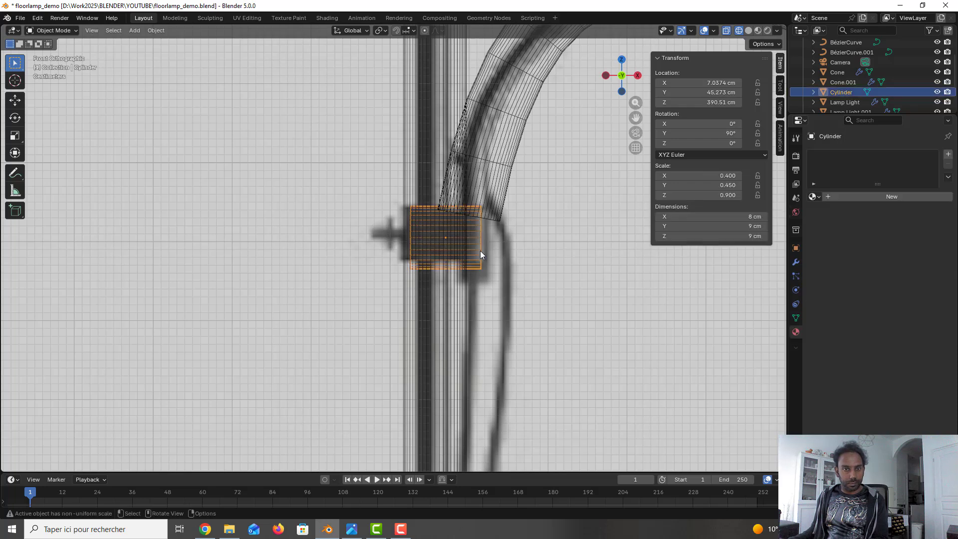
- Shift the clamp cylinder about -1.2 cm in X to align with the reference clamp and set its Y dimension to 8 cm
key("g")
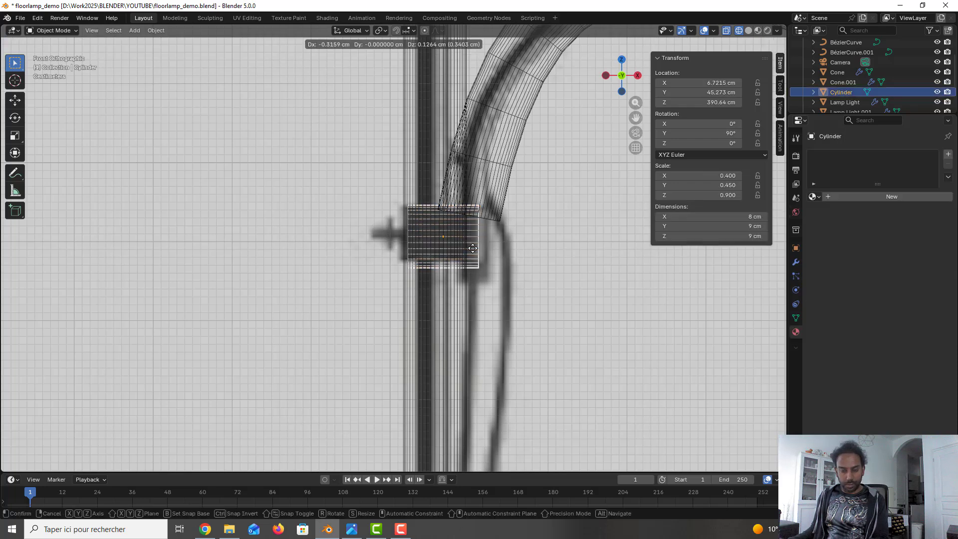
left_click(467, 247)
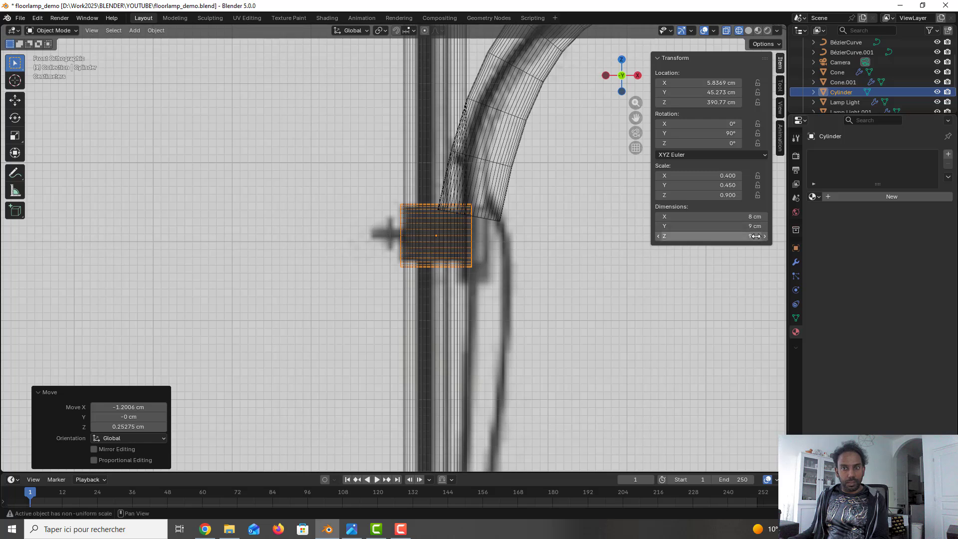
left_click(712, 227)
type("8")
key("Return")
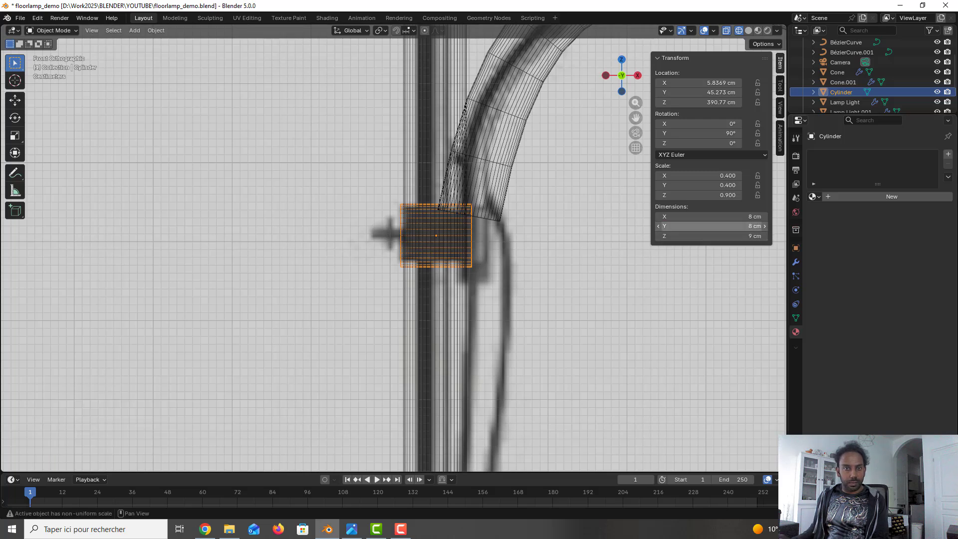
- Set the clamp cylinder's Z dimension to 8 cm
left_click(711, 236)
type("8")
key("Return")
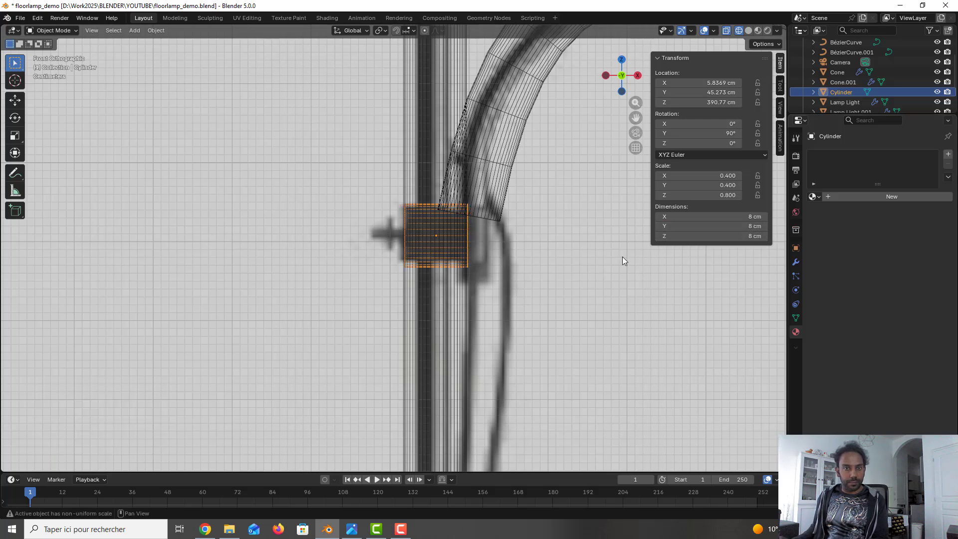
- Try a Z dimension of 10 cm on the vertical pole curve and set it back to 8 cm
left_click(454, 251)
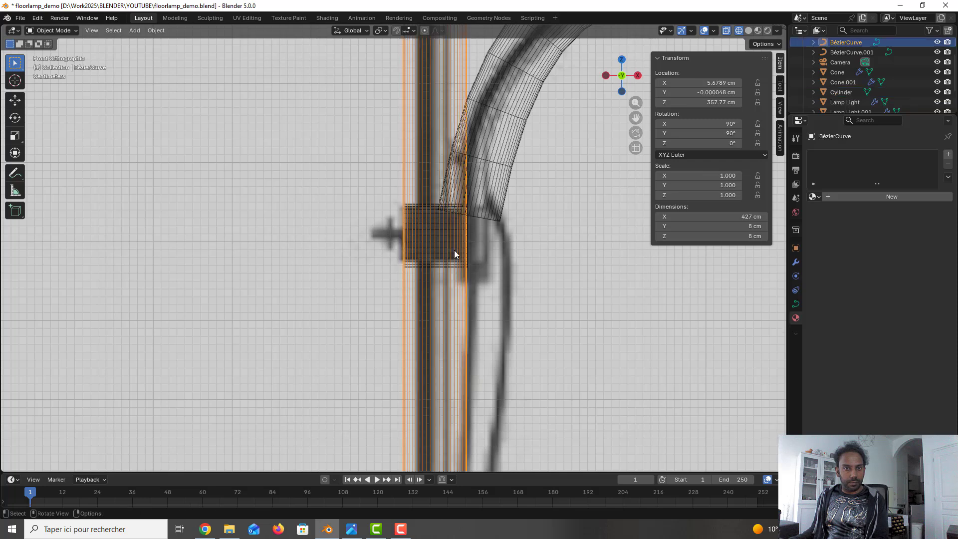
left_click(761, 236)
type("4")
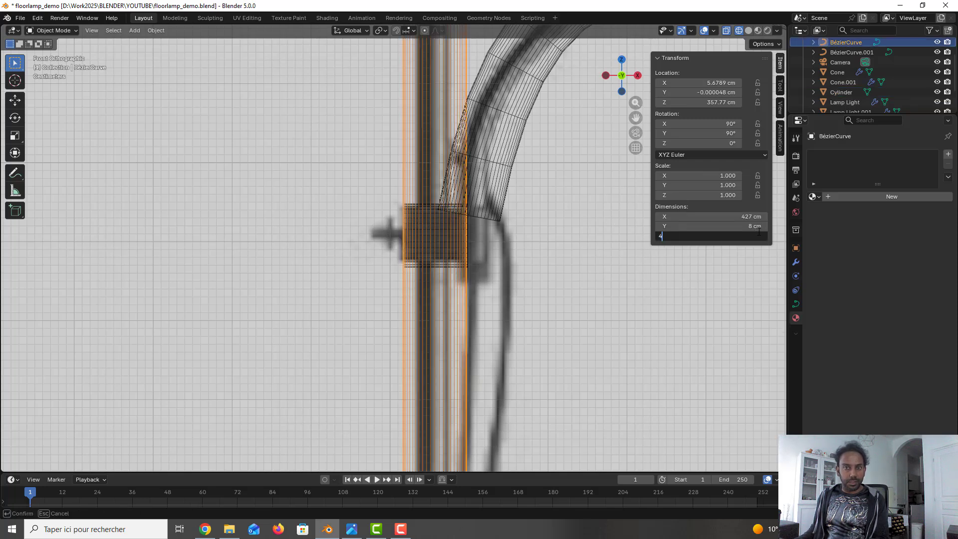
key("BackSpace")
type("10")
key("Return")
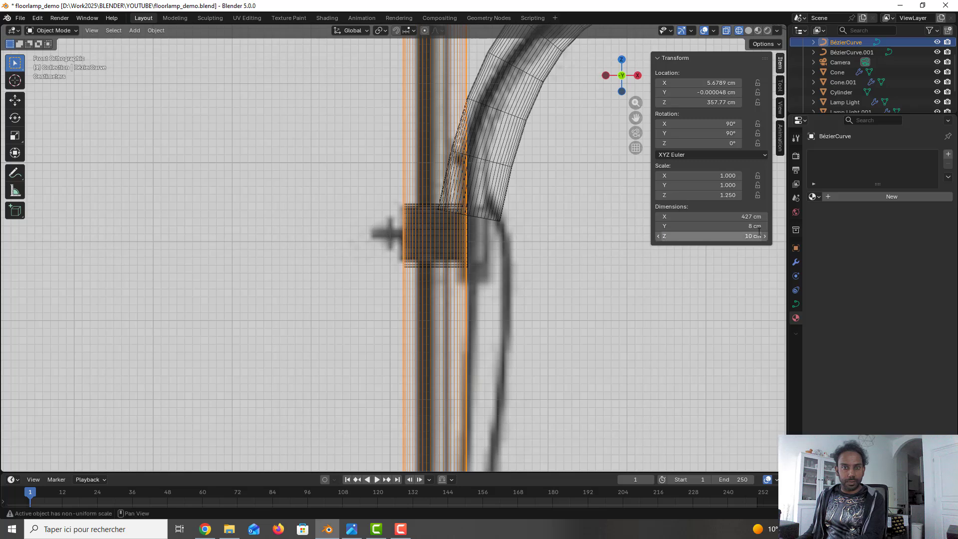
left_click(759, 232)
type("8")
key("Return")
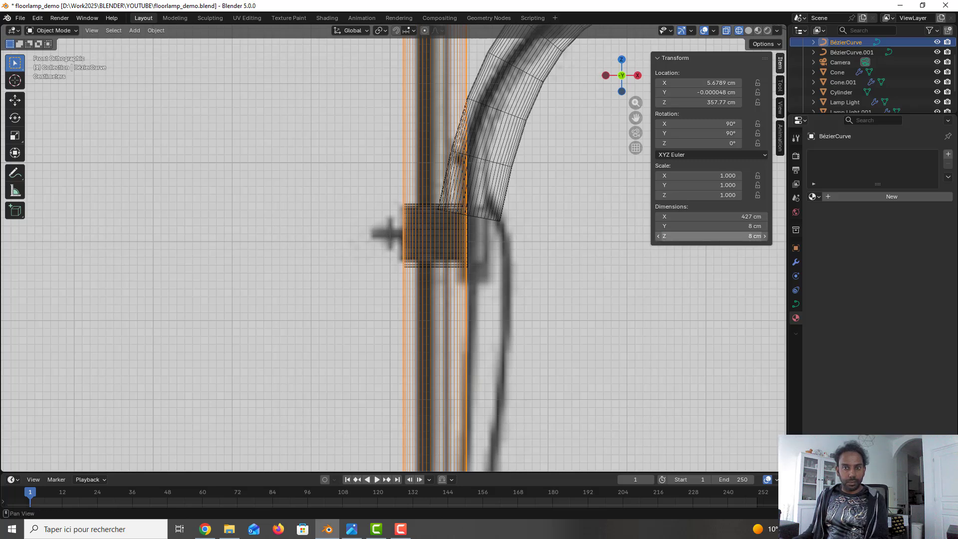
left_click(759, 224)
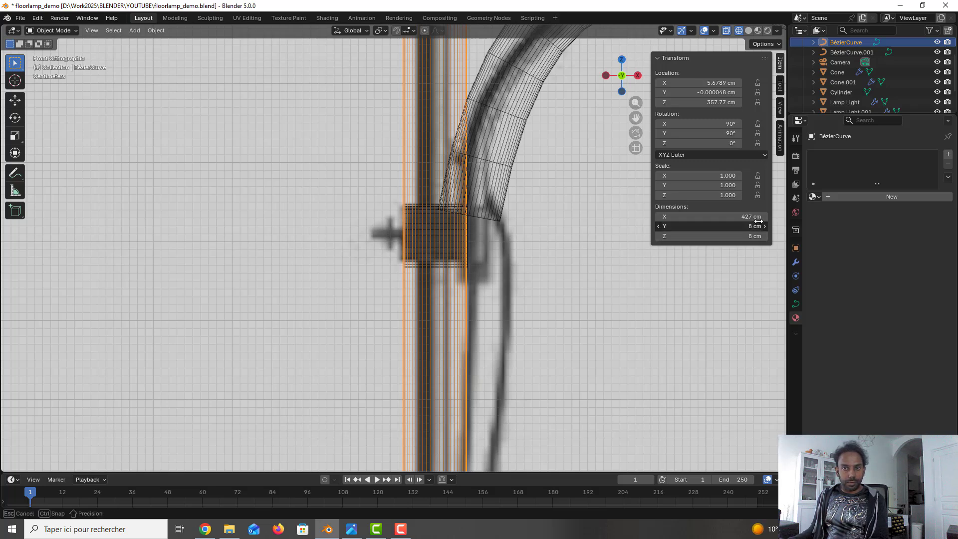
key("Return")
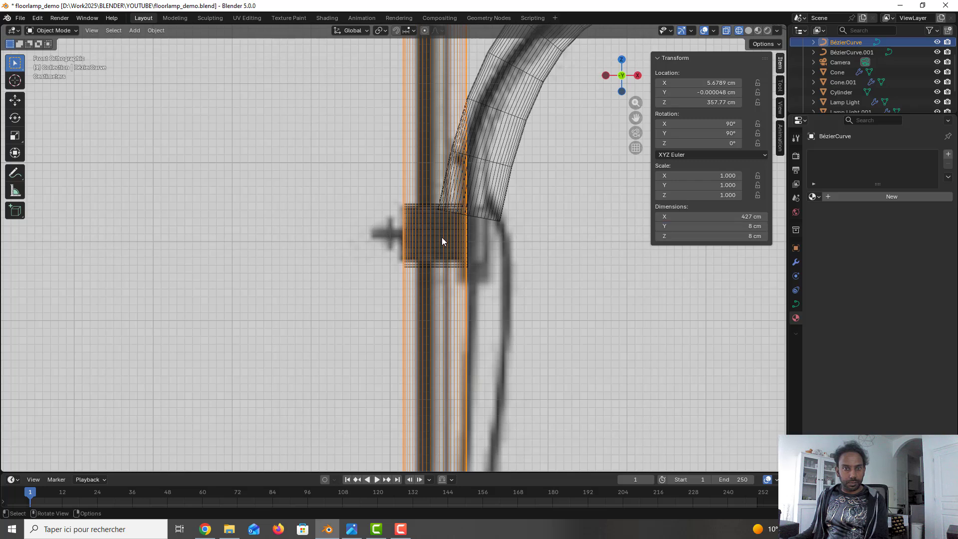
- Reselect the clamp cylinder on the pole, undoing and redoing the selection once
left_click(442, 238)
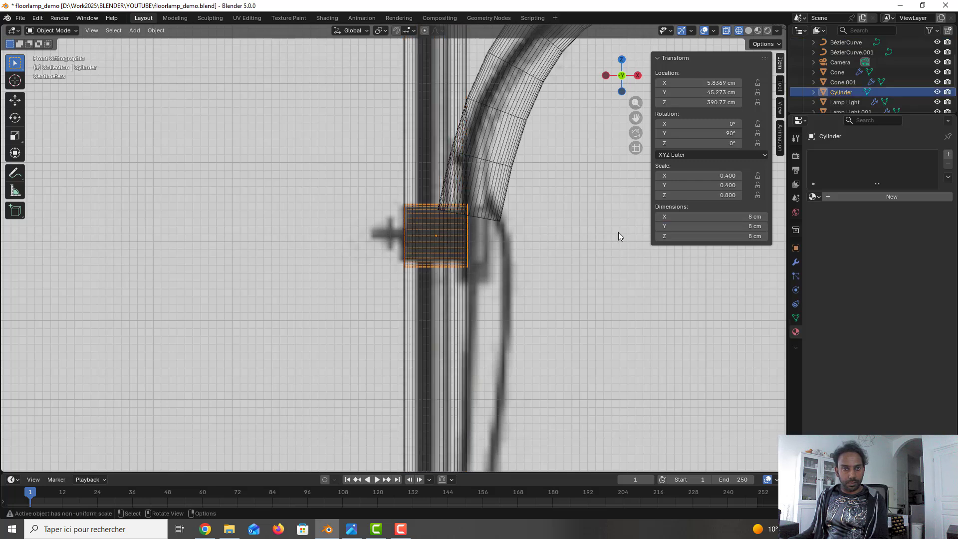
key("ctrl+z")
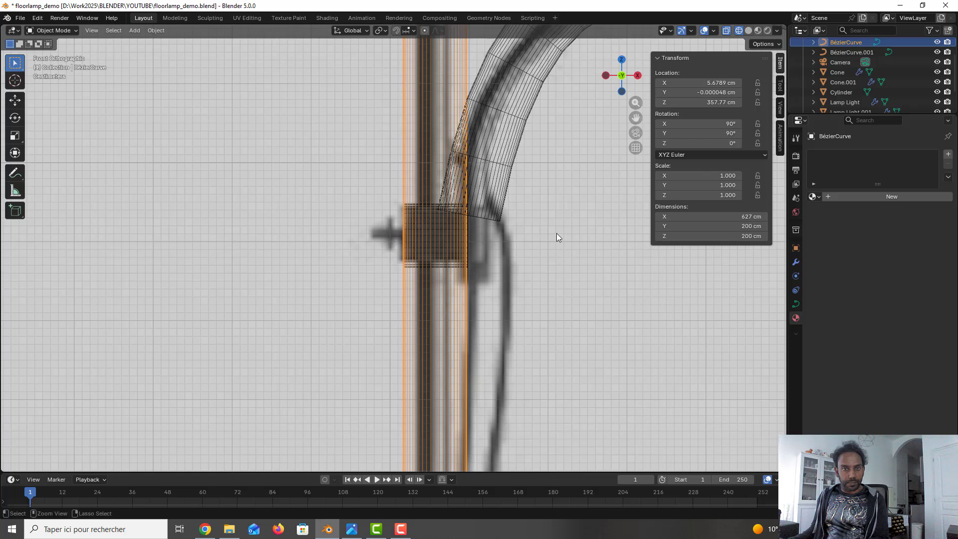
key("ctrl+shift+z")
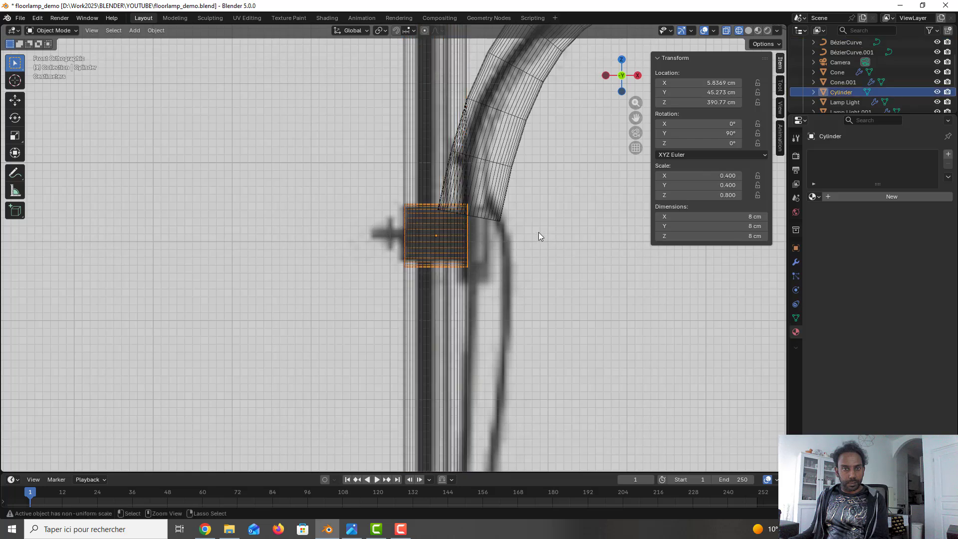
- Set the Z dimension of the clamp cylinder on the lamp pole to 10 cm
left_click(730, 237)
type("10")
key("Return")
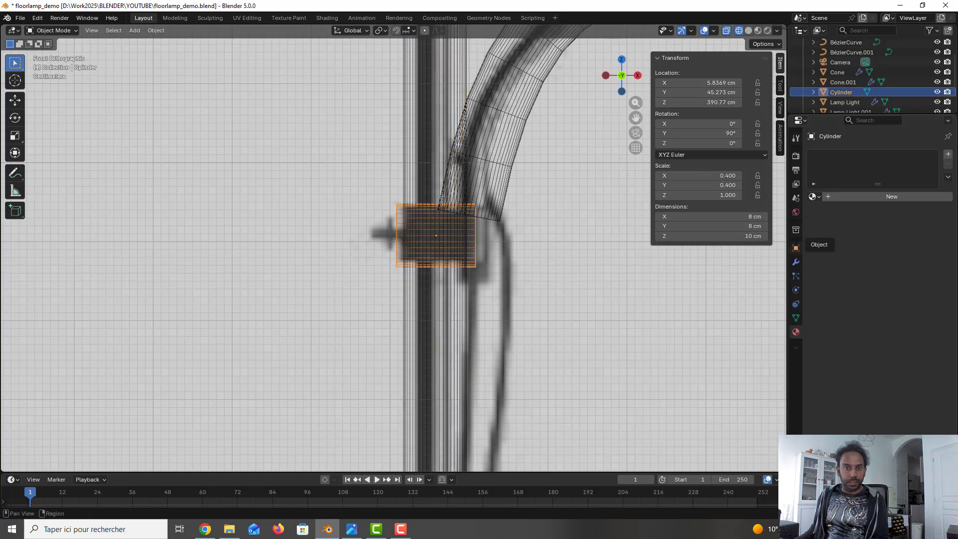
left_click(471, 239)
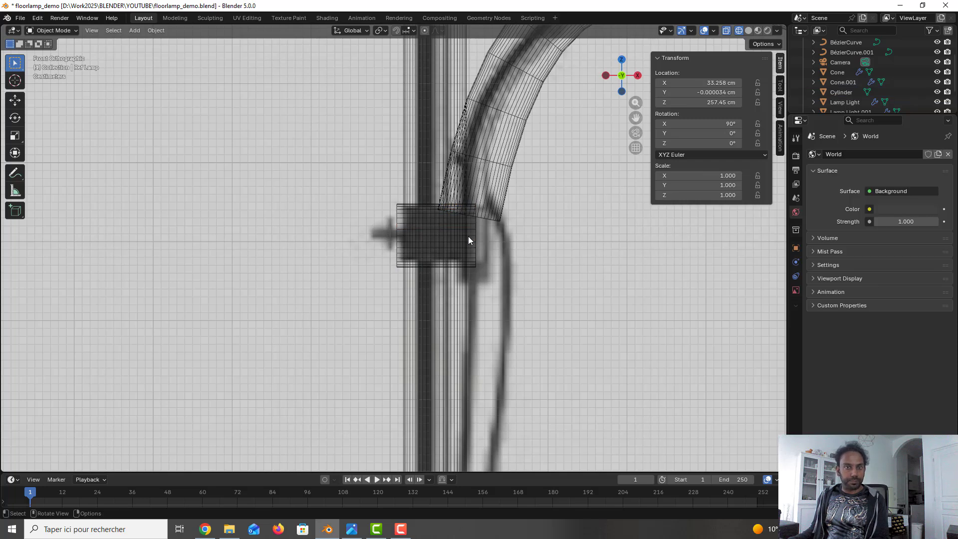
left_click(400, 229)
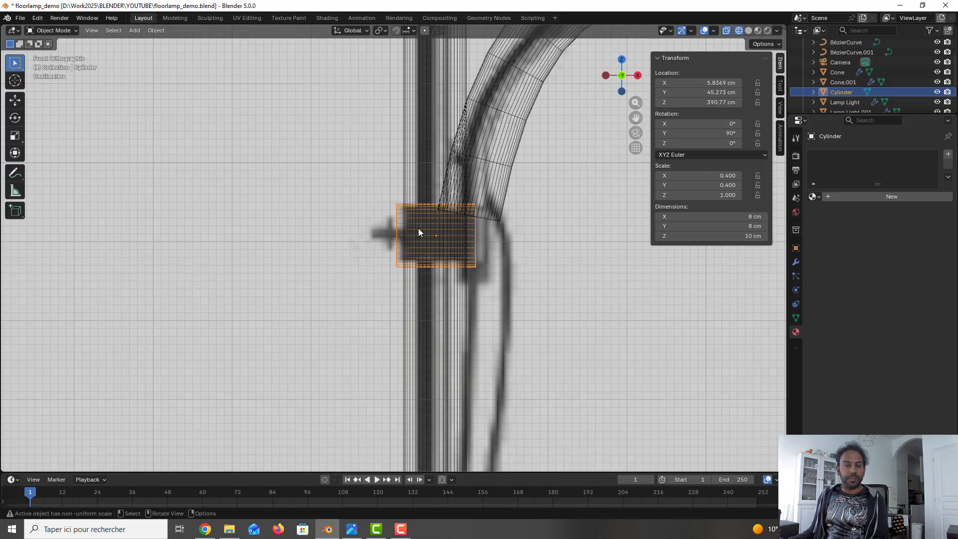
scroll(418, 229, "down", 1)
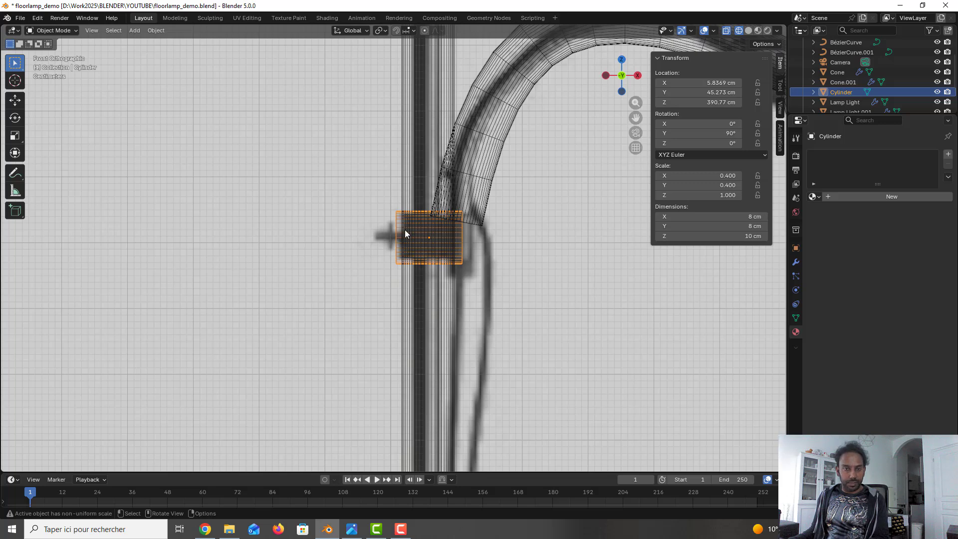
- Add a cylinder mesh with 8 vertices for the clamp's screw knob
key("shift+a")
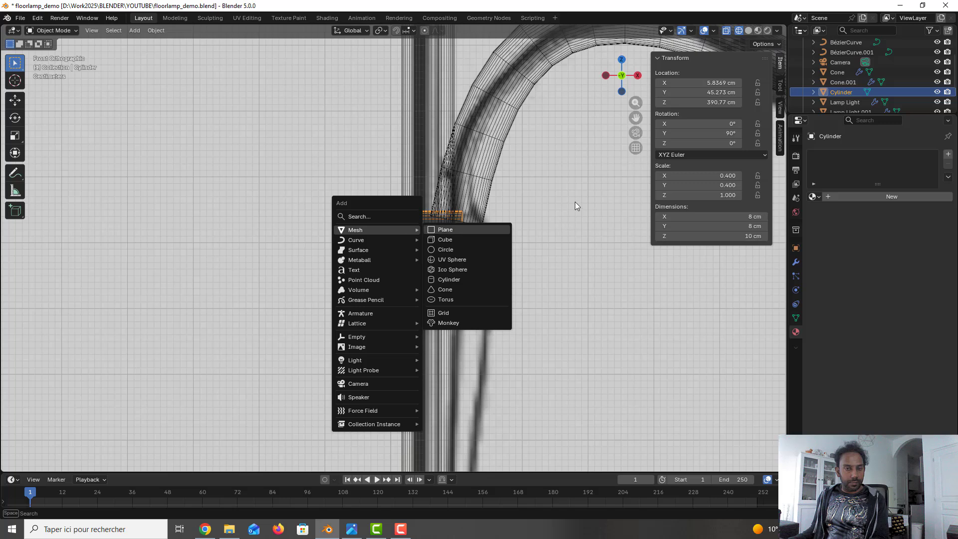
left_click(593, 203)
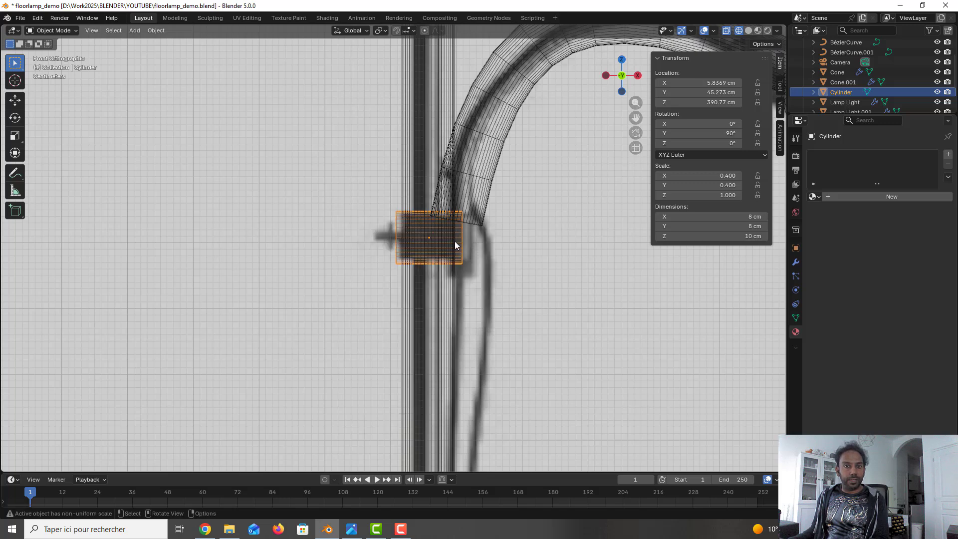
key("shift+a")
mouse_move(448, 236)
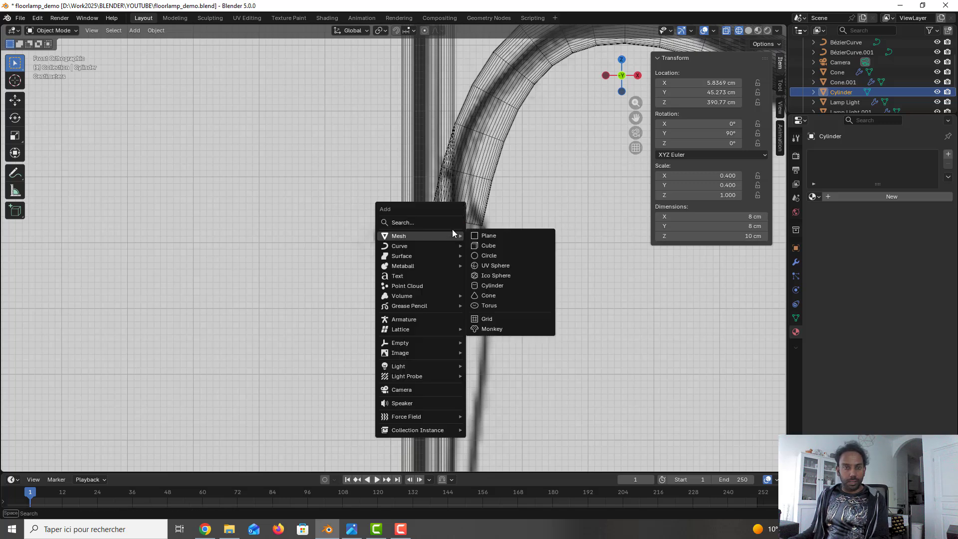
left_click(510, 287)
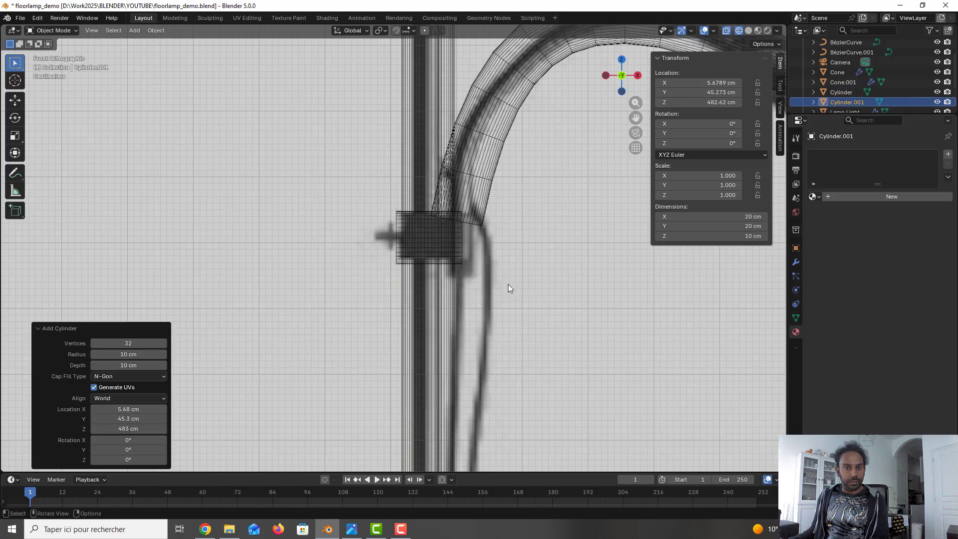
left_click(146, 343)
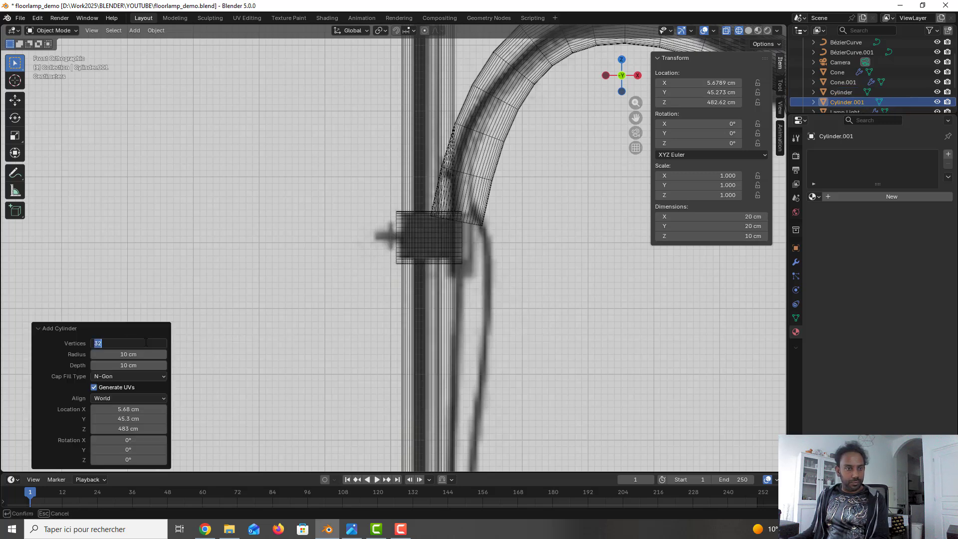
type("8")
key("Return")
- Move the new cylinder down from the upper lampshade to the knob beside the pole clamp in the reference image
scroll(343, 228, "down", 5)
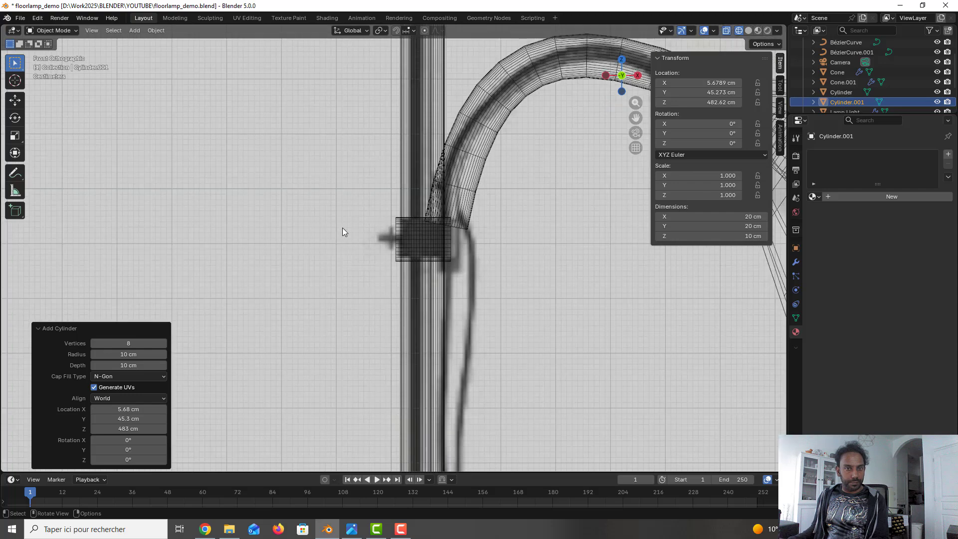
scroll(342, 227, "down", 3)
scroll(343, 227, "up", 5)
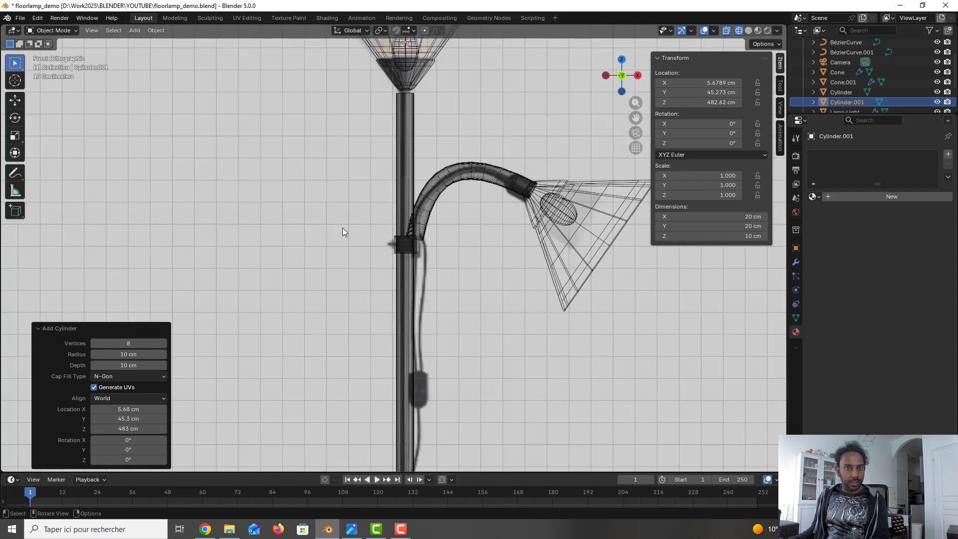
scroll(343, 228, "down", 4)
scroll(412, 204, "up", 2)
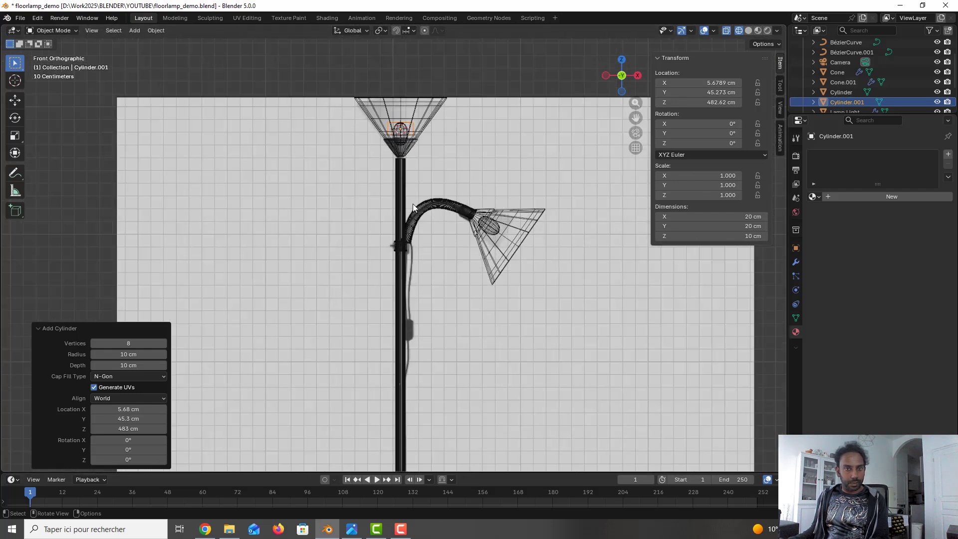
scroll(412, 203, "down", 2)
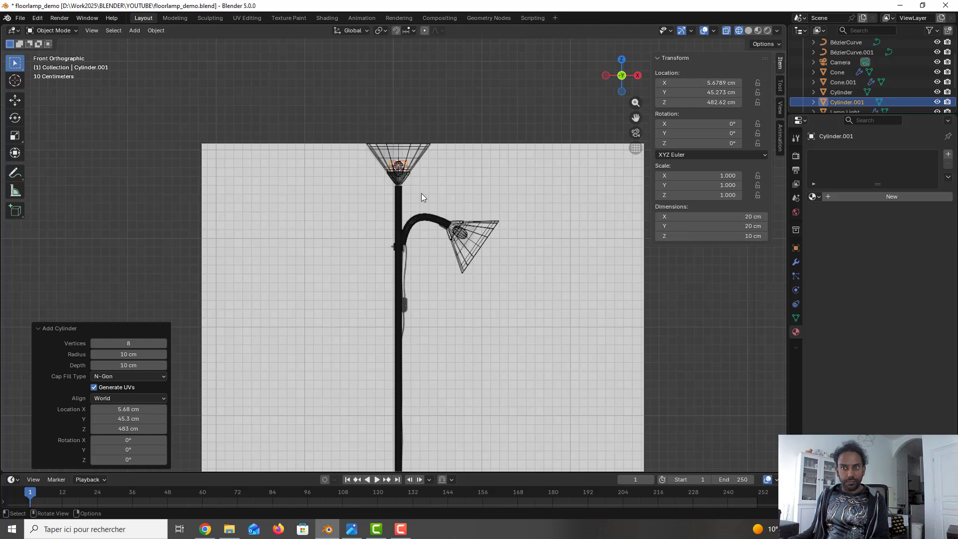
key("g")
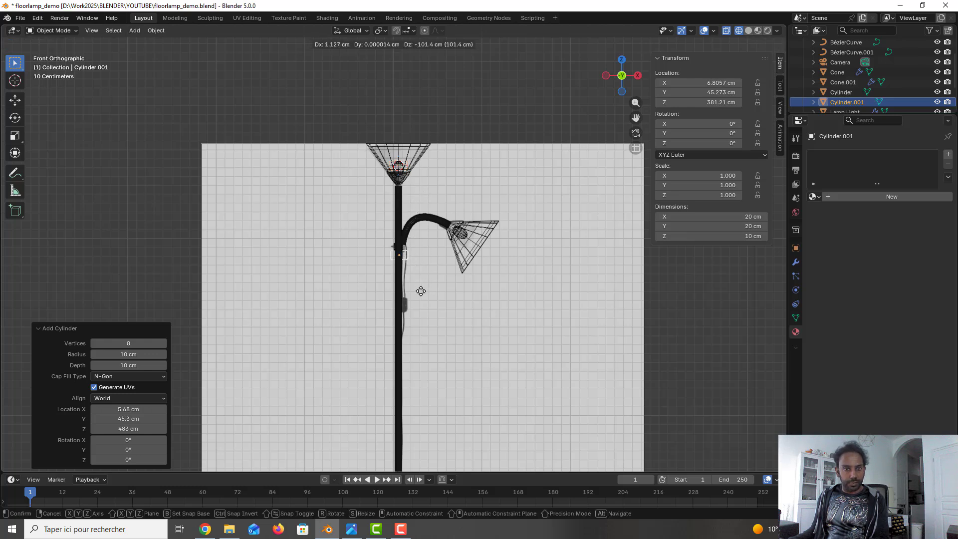
left_click(414, 264)
scroll(414, 263, "up", 3)
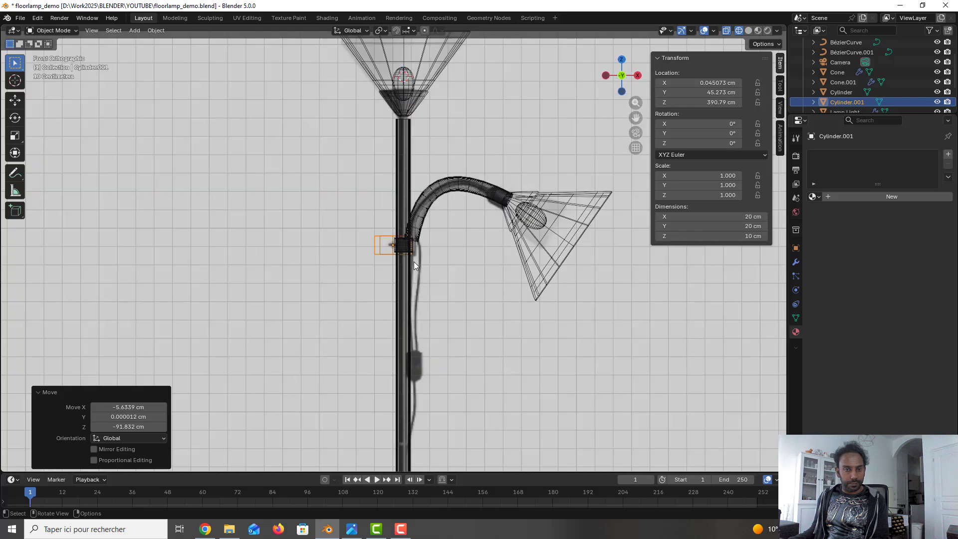
scroll(414, 262, "up", 8)
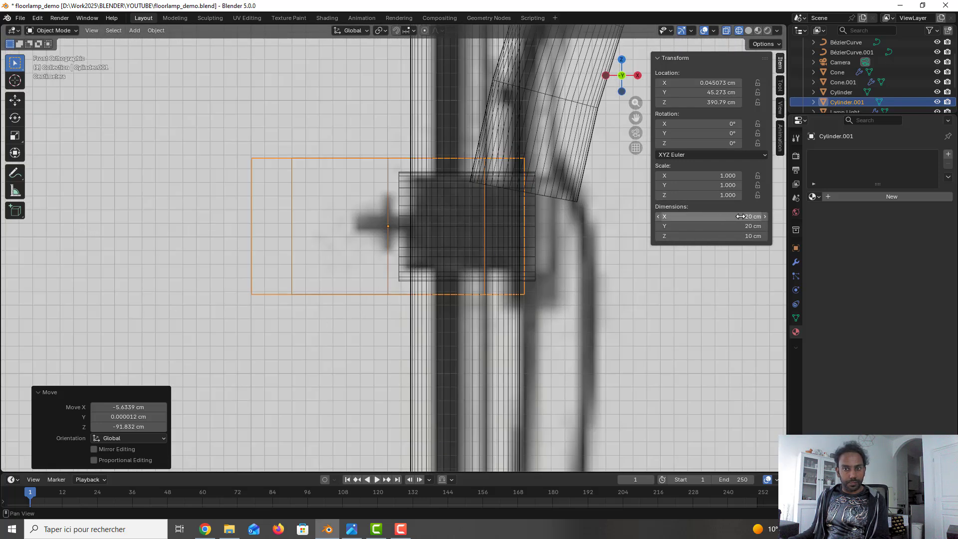
- Set the new cylinder's dimensions to 10 cm in X, 8 cm in Y and 8 cm in Z
left_click_drag(740, 216, 753, 236)
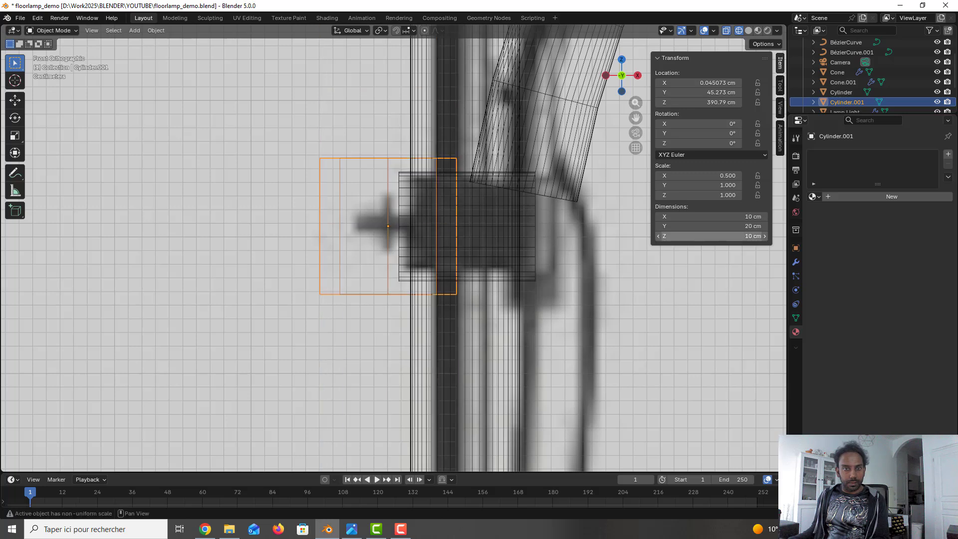
left_click(751, 236)
type("8")
key("Return")
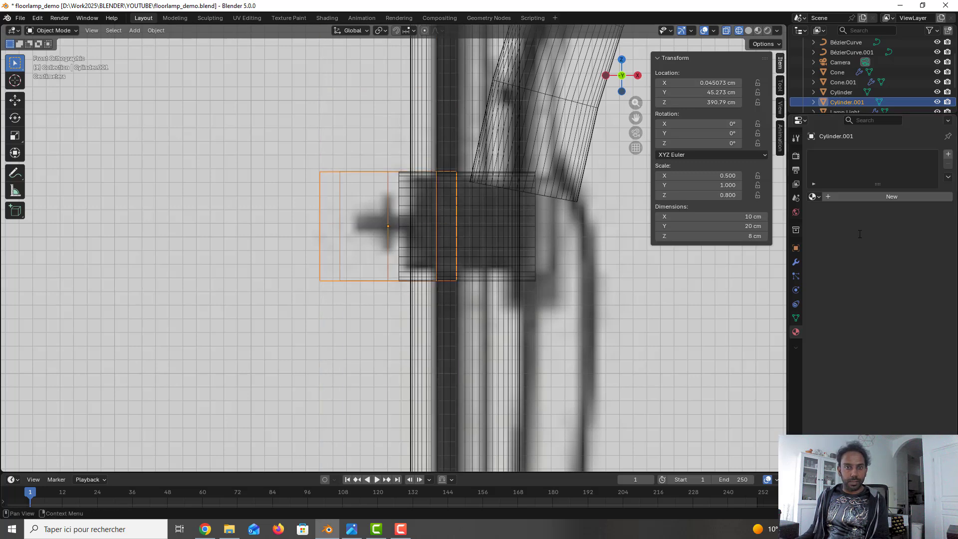
left_click(734, 226)
type("50")
key("Return")
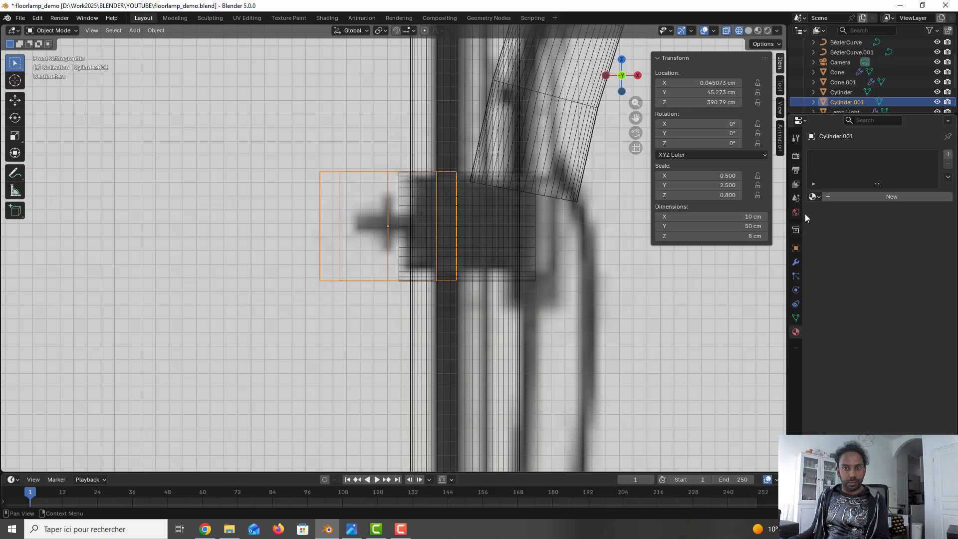
left_click(755, 227)
type("8")
key("Return")
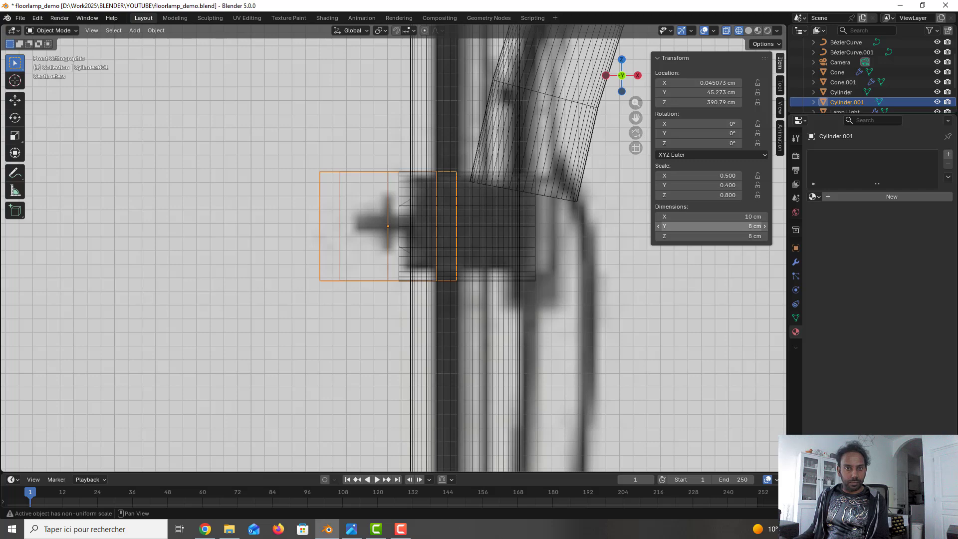
- Rotate the 8-sided cylinder 90° about the Y axis
middle_click_drag(480, 269, 417, 198)
left_click(696, 133)
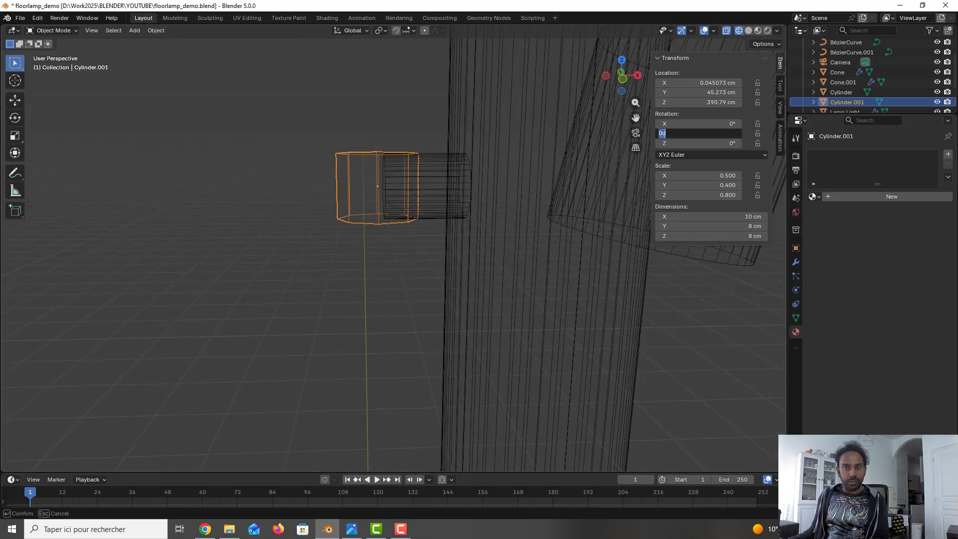
type("90")
key("Return")
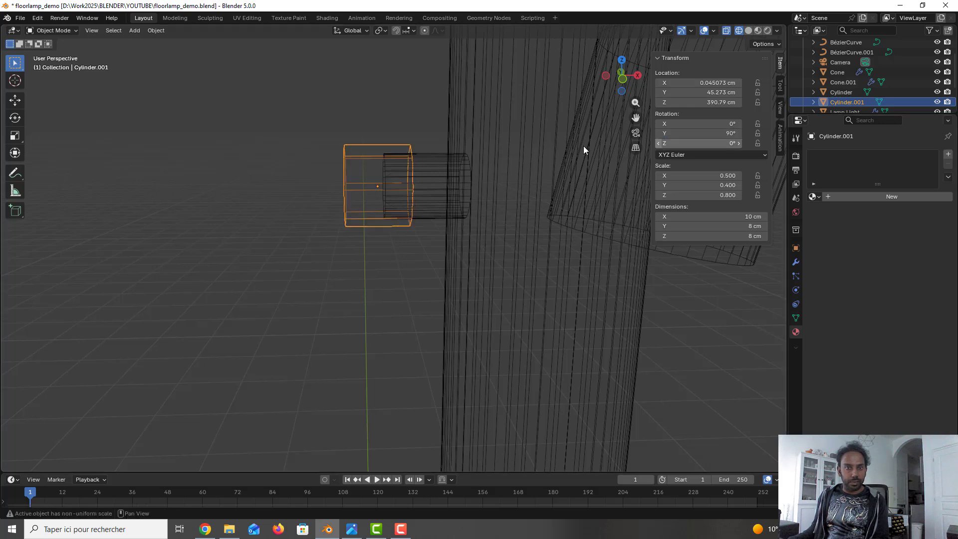
- Try an X dimension of 5 cm on the rotated cylinder and restore it to 10 cm
left_click(749, 221)
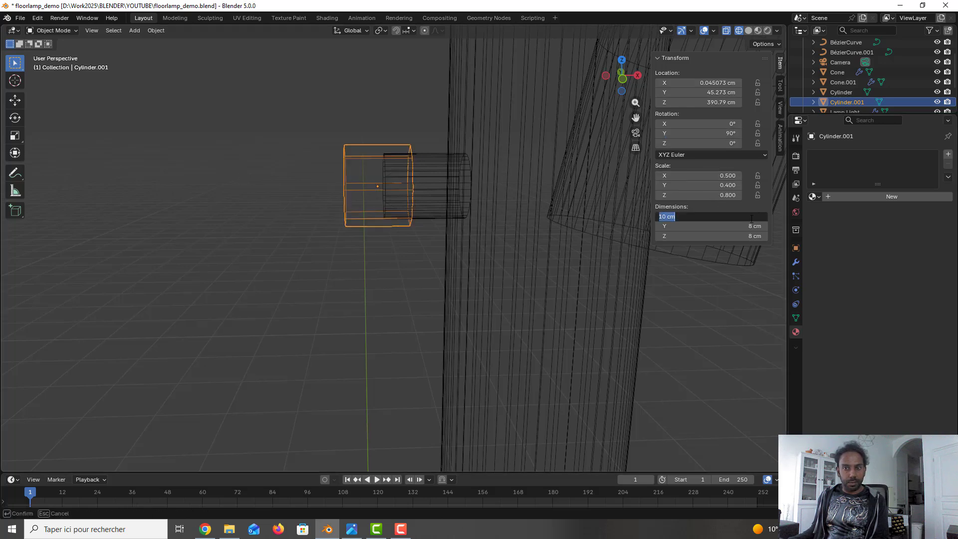
type("5")
key("Return")
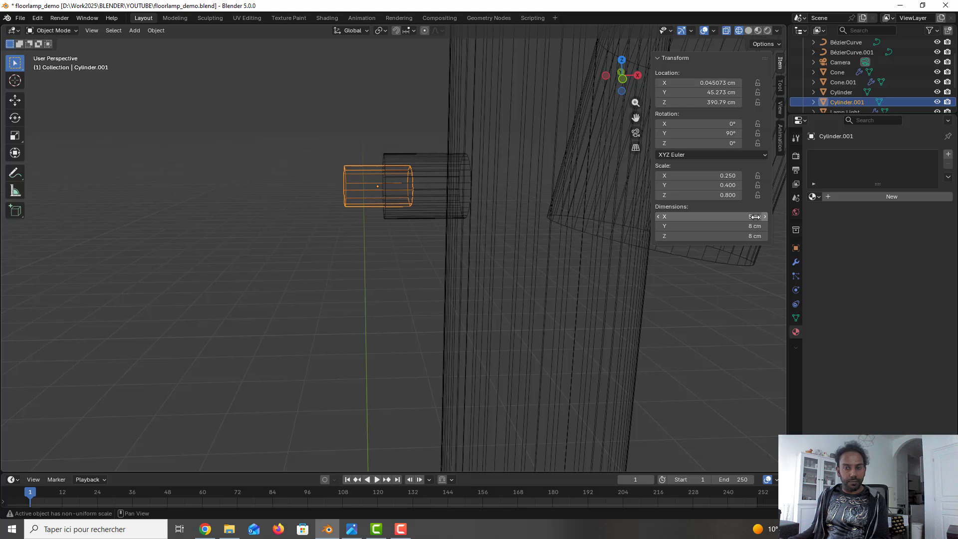
left_click(754, 217)
type("10")
key("Return")
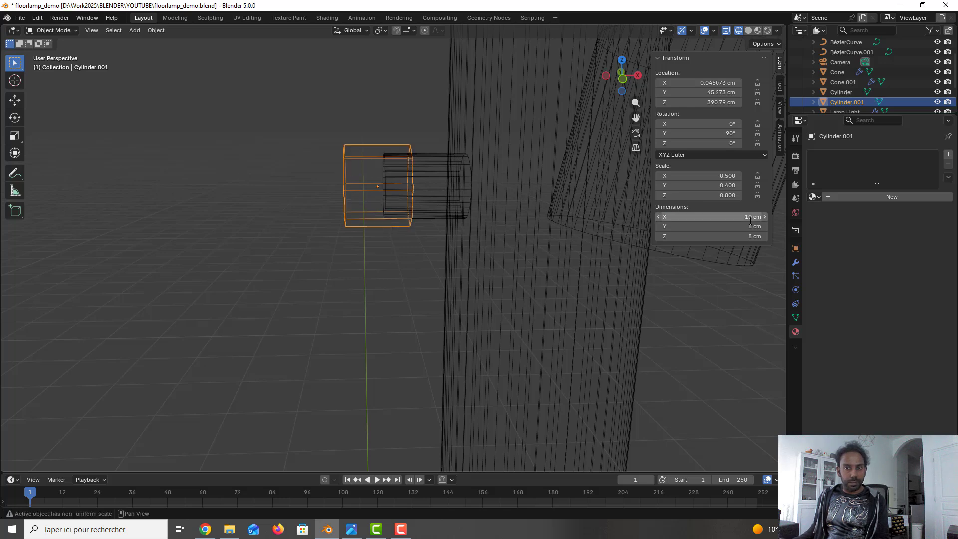
- Try a Y dimension of 6 cm on the rotated cylinder and restore it to 8 cm
left_click(753, 226)
type("6")
key("Return")
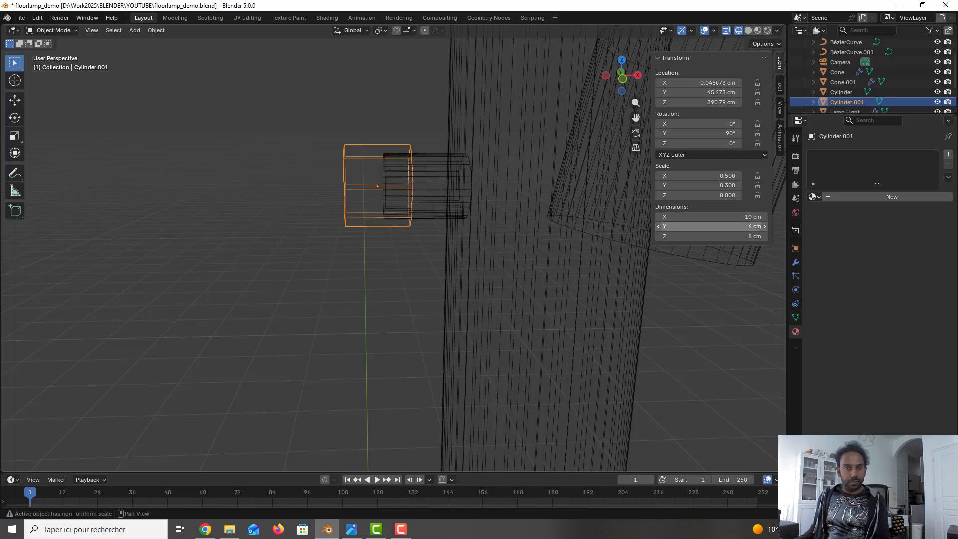
left_click(749, 231)
type("8")
key("Return")
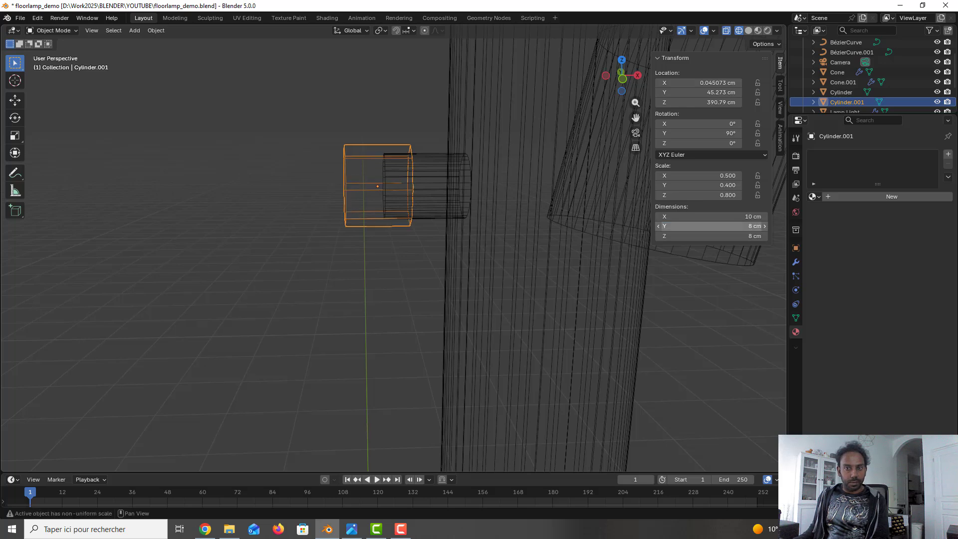
- Thin the rotated cylinder to a Z dimension of 1 cm, trying 4 cm and 2 cm along the way
left_click(749, 235)
type("4")
key("Return")
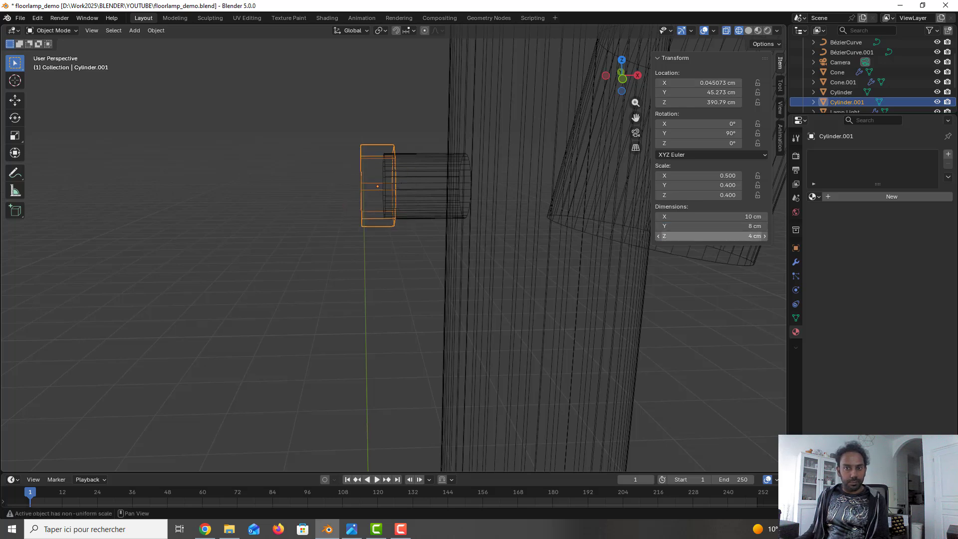
key("KP_1")
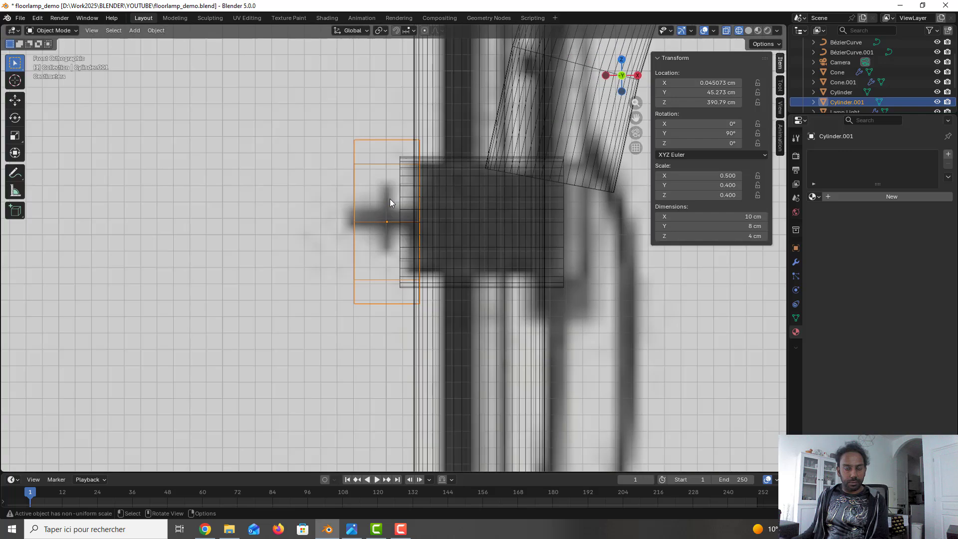
left_click(750, 237)
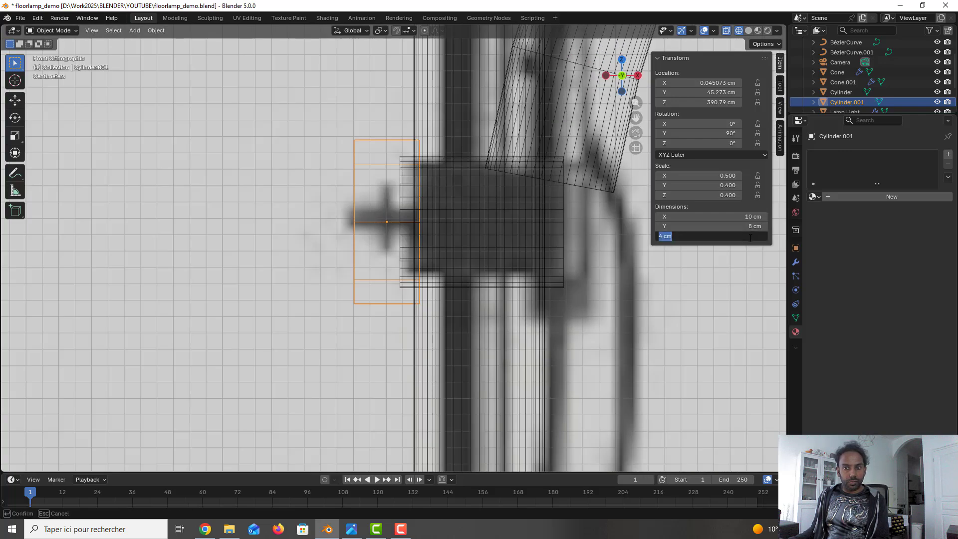
type("2")
key("Return")
left_click(750, 237)
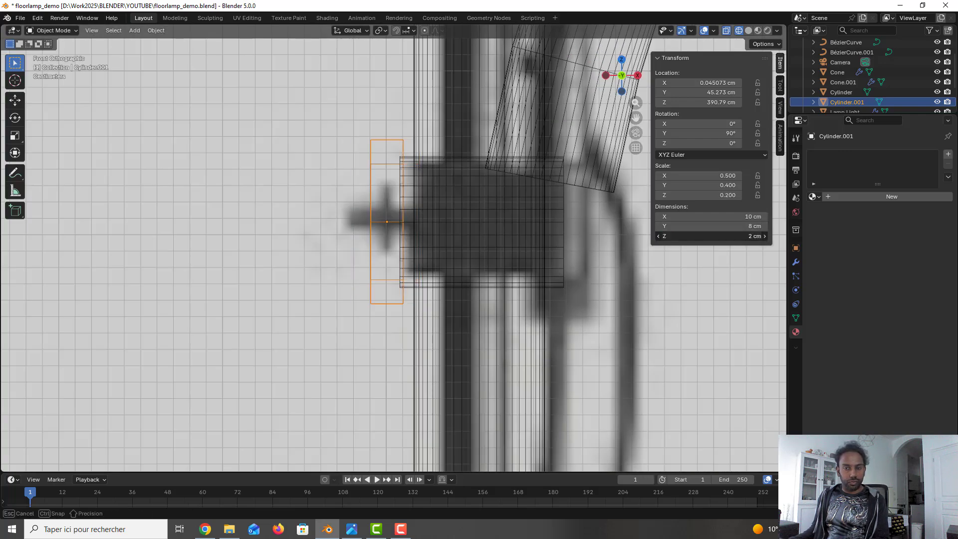
type("1")
key("Return")
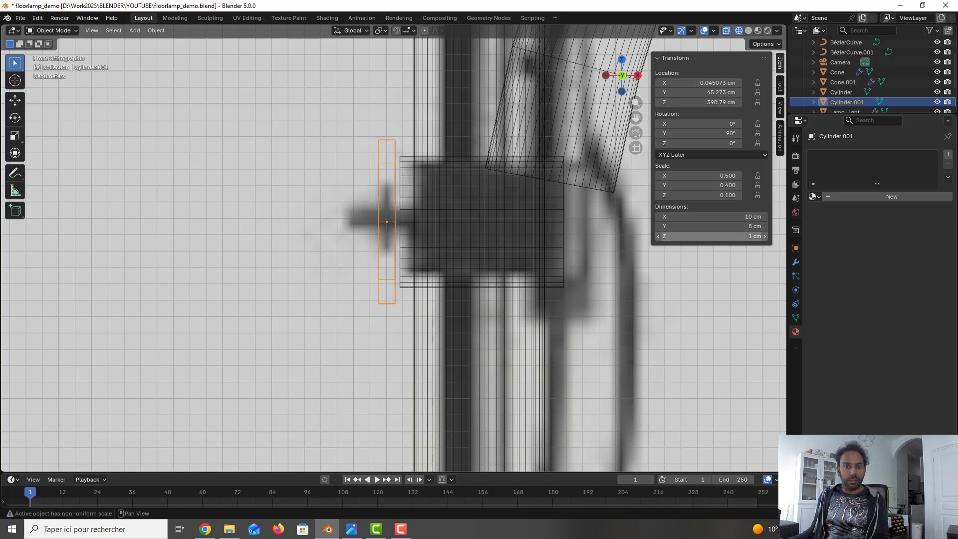
- Set the thin disc's Y dimension to 6 cm and its X dimension to 4 cm to match the reference knob
left_click(751, 227)
type("6")
key("Return")
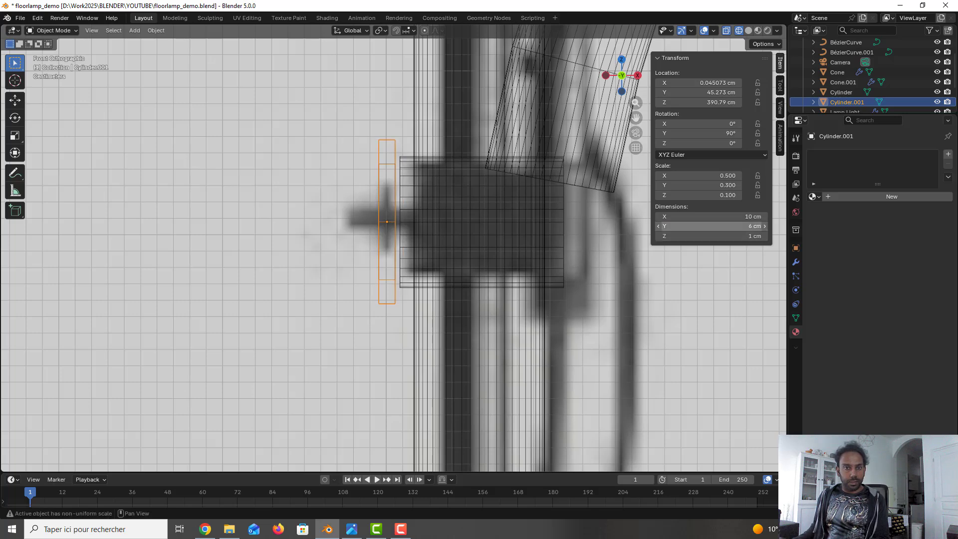
left_click(748, 216)
type("8")
key("Return")
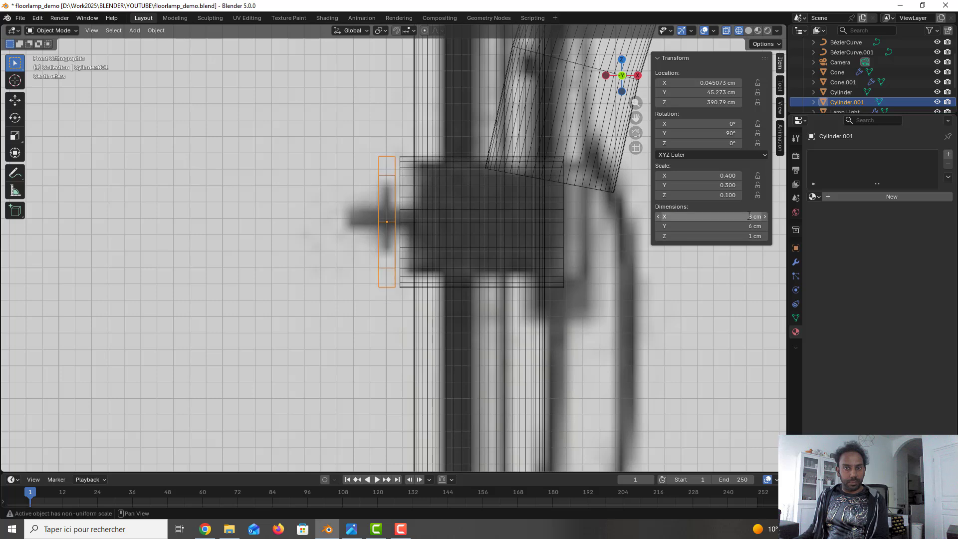
left_click(749, 217)
type("4")
key("Return")
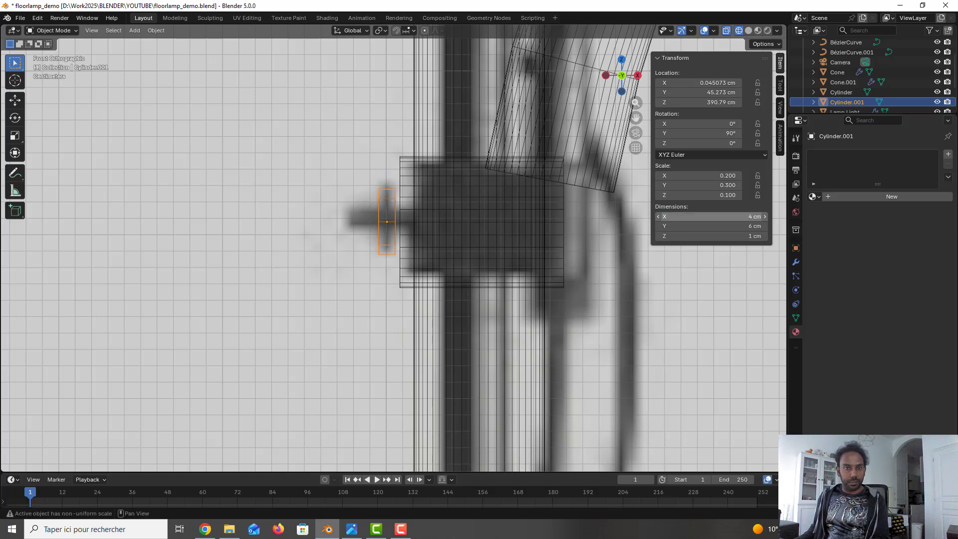
- Move the thin knob disc about 0.24 cm along X toward the pole clamp in the front view
mouse_move(327, 207)
middle_mouse_down()
mouse_move(346, 212)
mouse_move(328, 211)
middle_mouse_up()
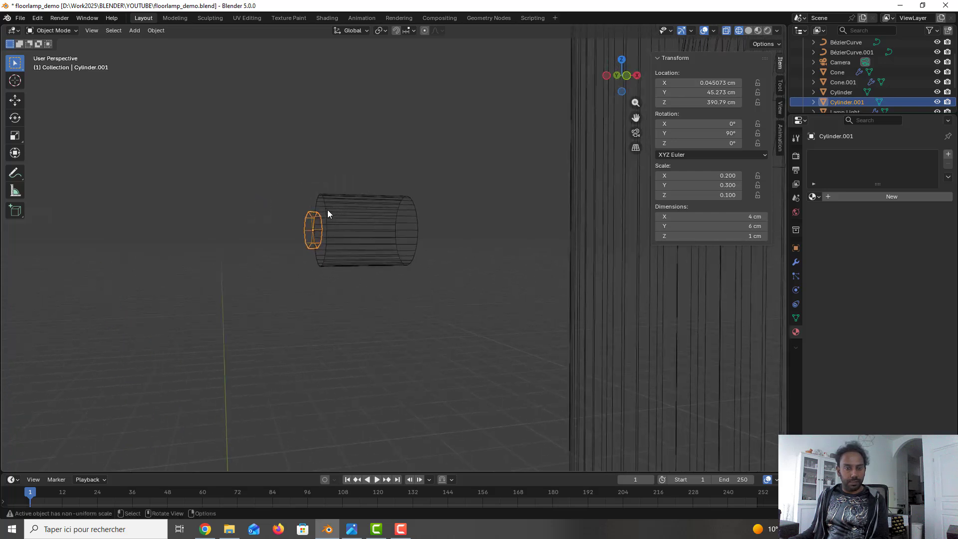
key("KP_1")
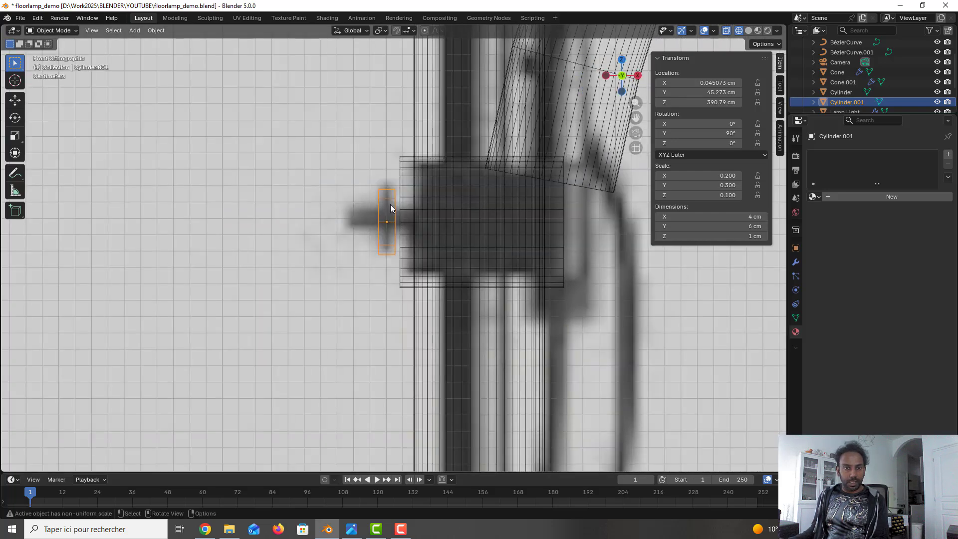
key("g")
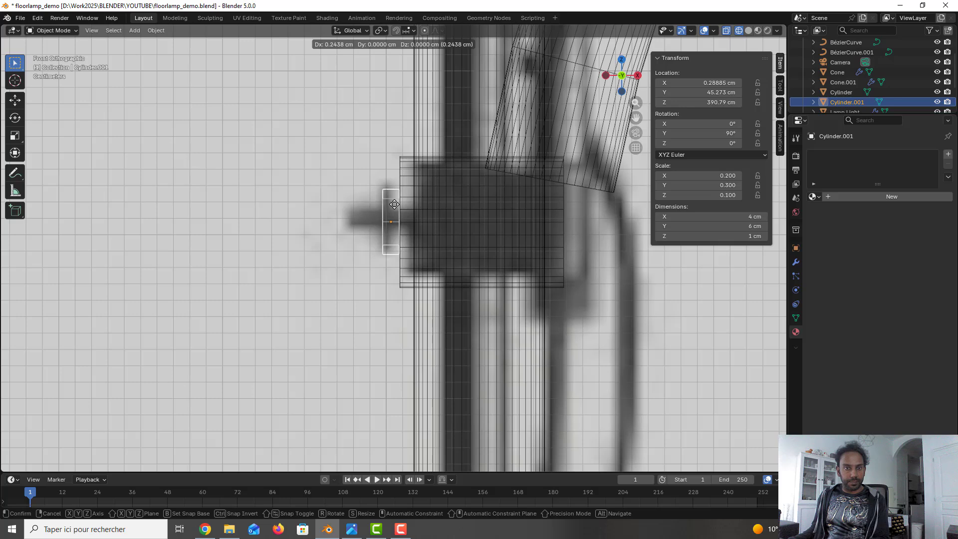
left_click(394, 204)
scroll(413, 215, "down", 4)
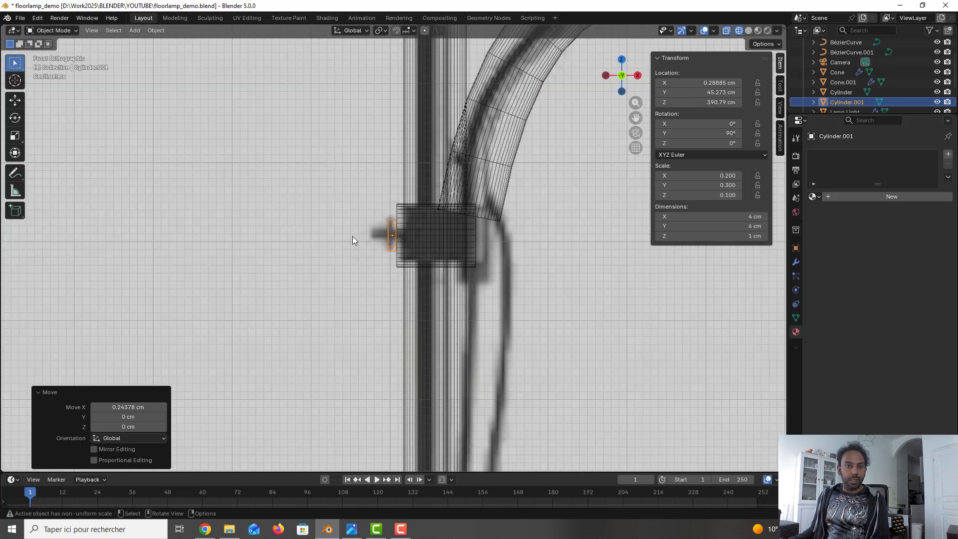
scroll(379, 227, "down", 3)
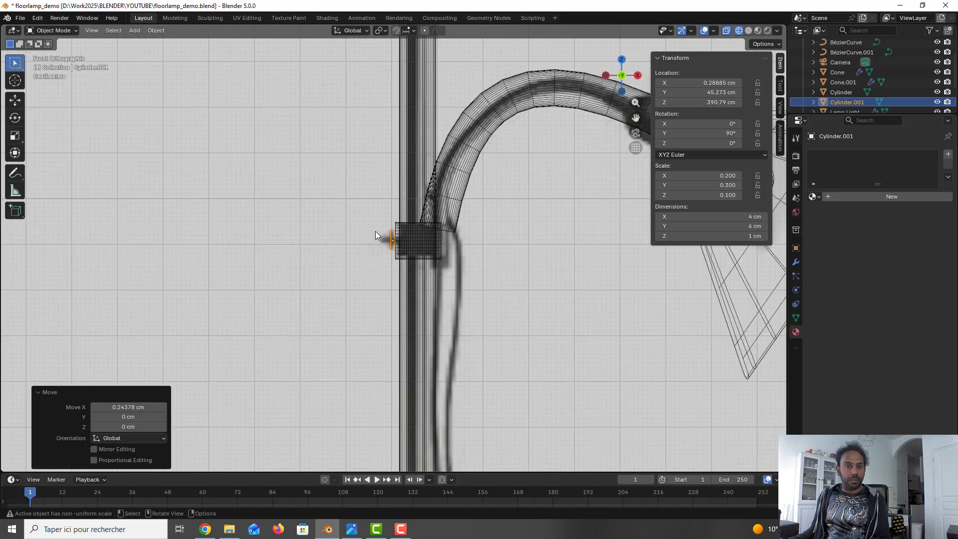
- Duplicate the clamp cylinder and shift the copy about 3.7 cm along negative X, over the reference screw
scroll(388, 228, "up", 2)
left_click(422, 230)
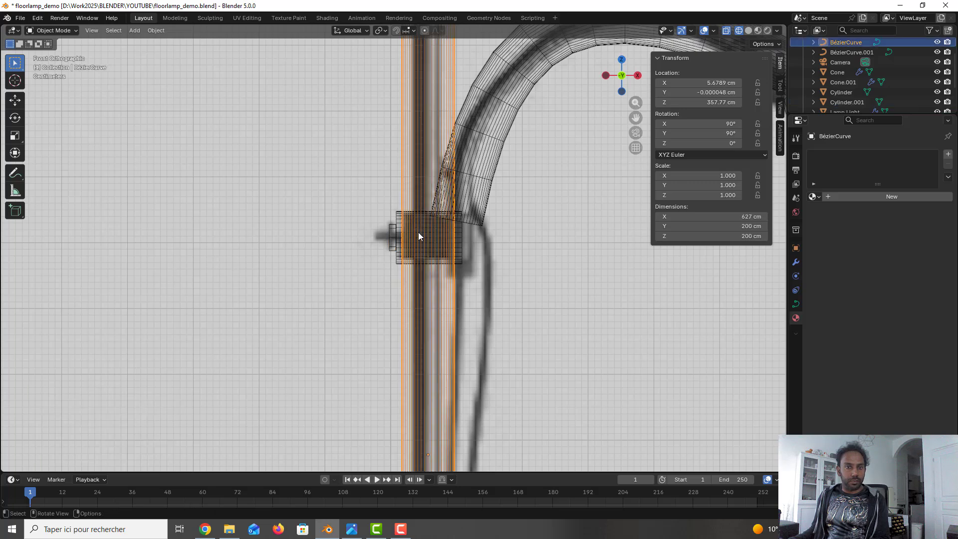
left_click(400, 223)
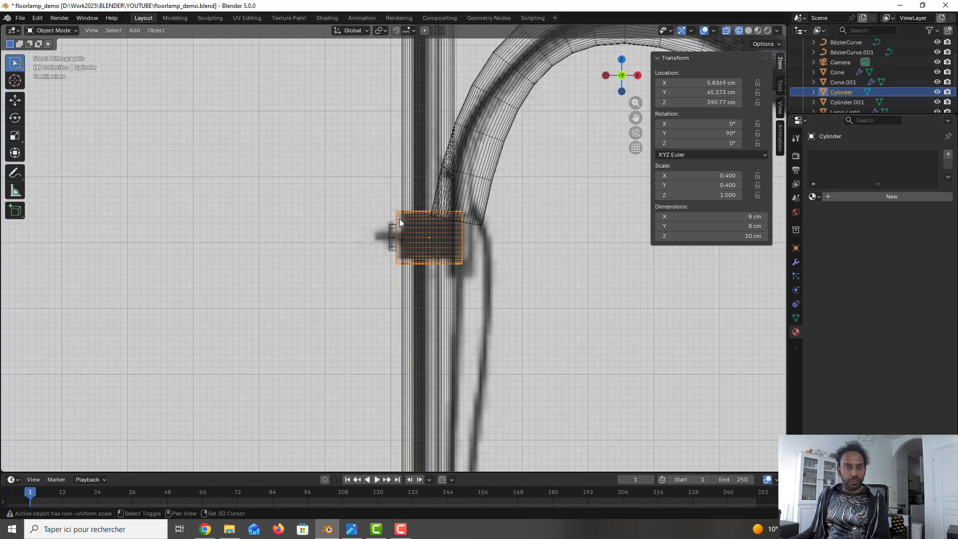
key("shift+d")
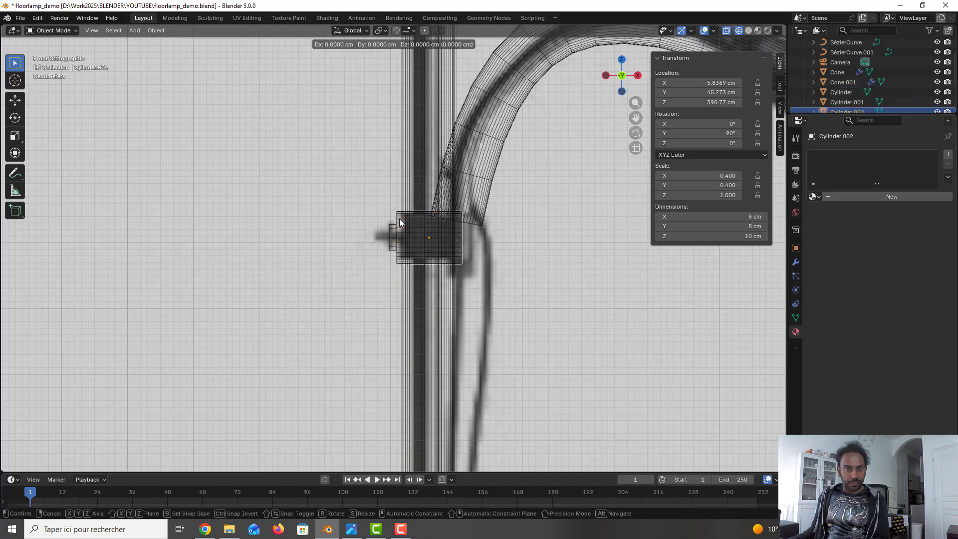
key("x")
left_click(375, 224)
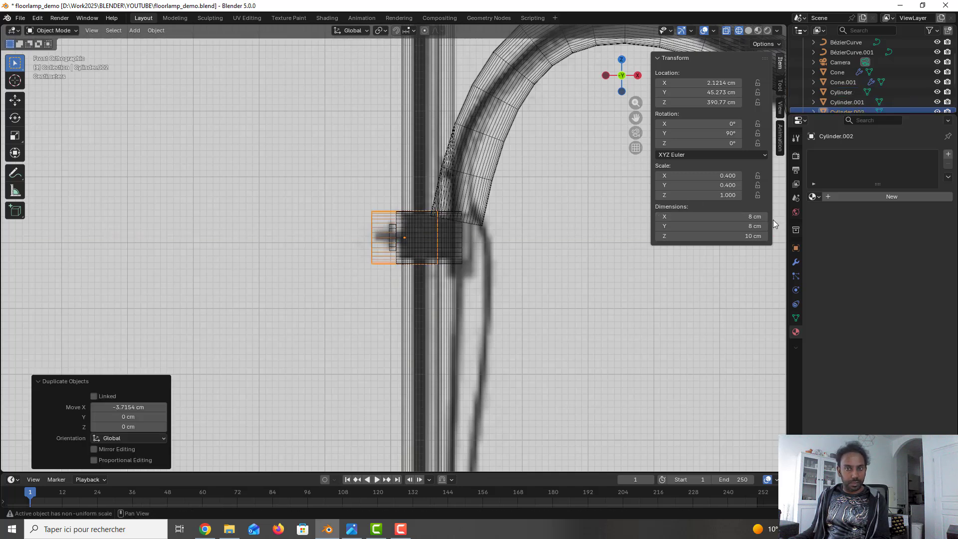
- Try X dimensions of 4 cm, 2 cm and 1 cm on the duplicated cylinder
left_click(748, 218)
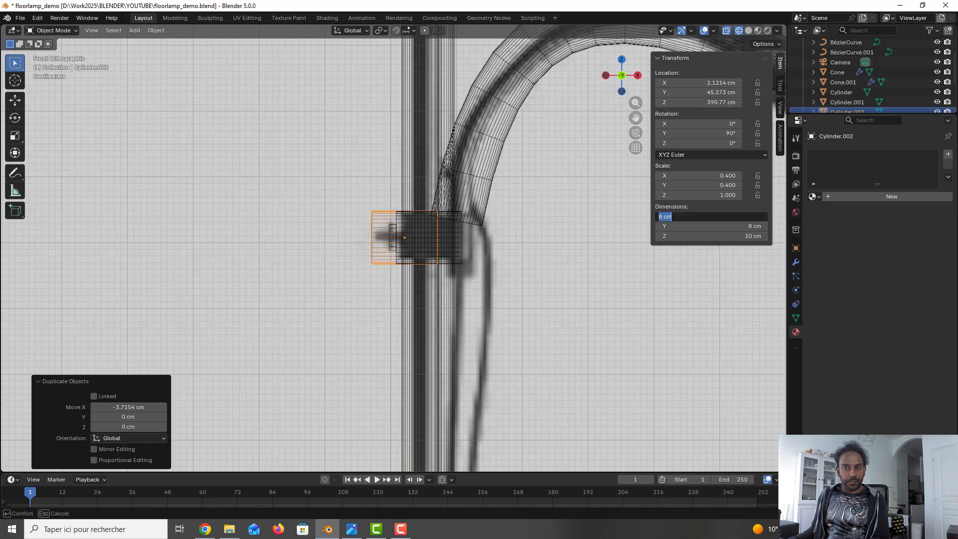
type("4")
key("Return")
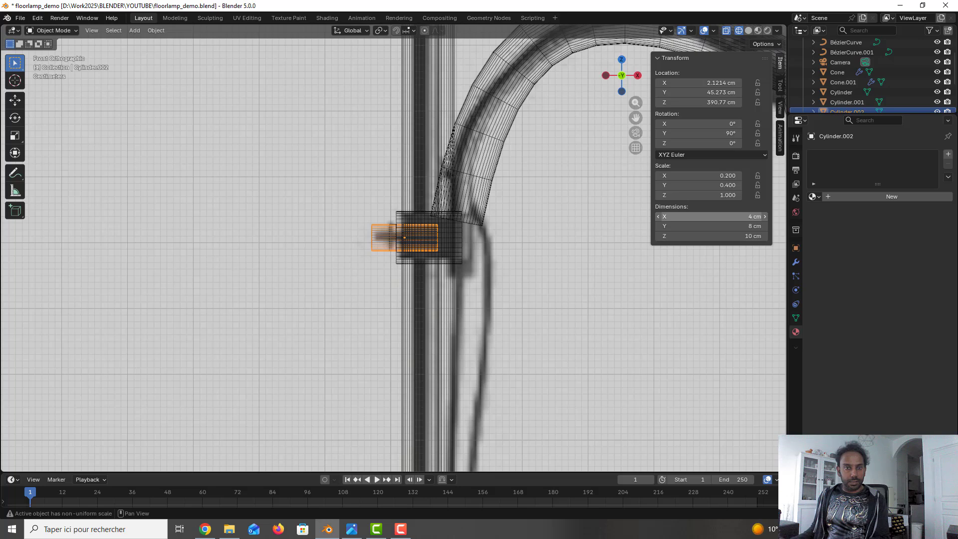
left_click(747, 216)
type("2")
key("Return")
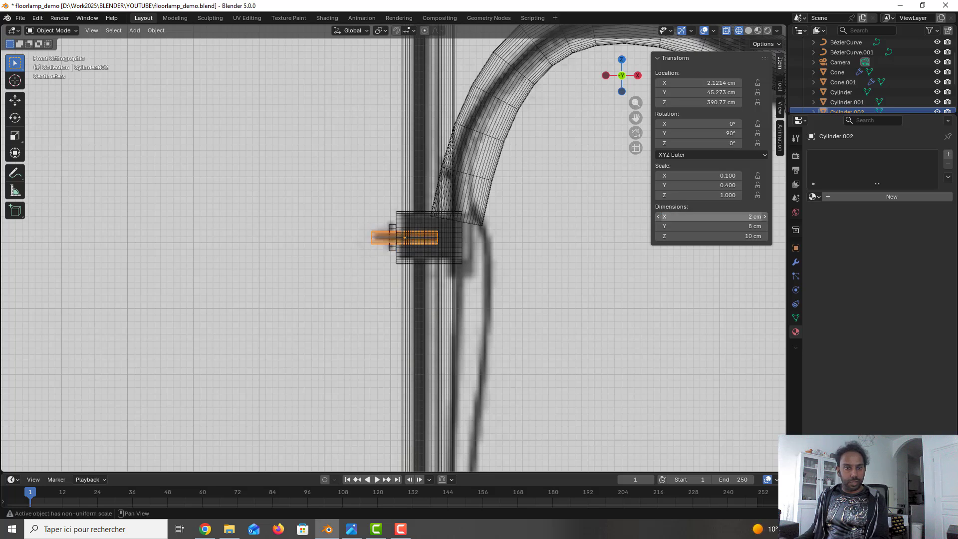
left_click(753, 217)
type("1")
key("Return")
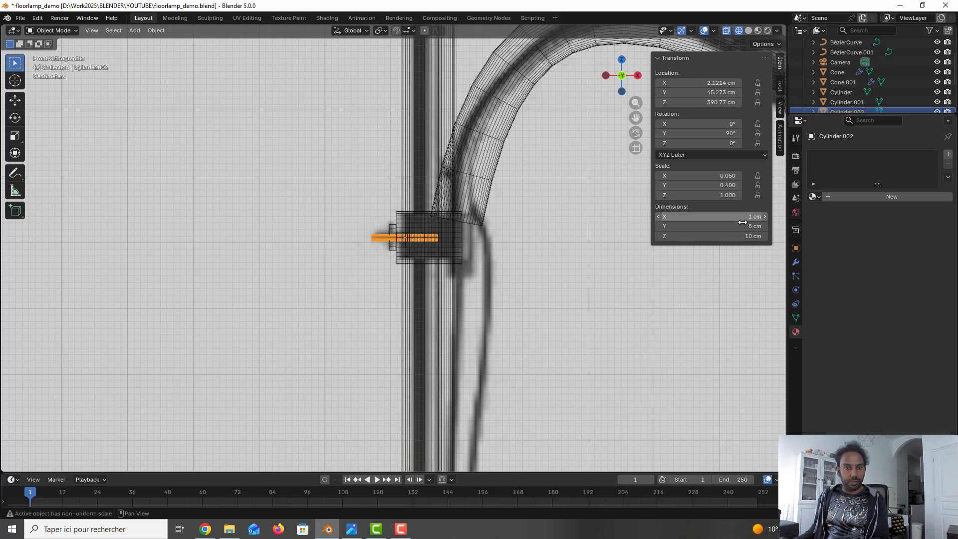
- Move the thin screw cylinder about 0.73 cm along X, further into the clamp
scroll(396, 239, "up", 1)
scroll(397, 237, "up", 2)
left_click(378, 225)
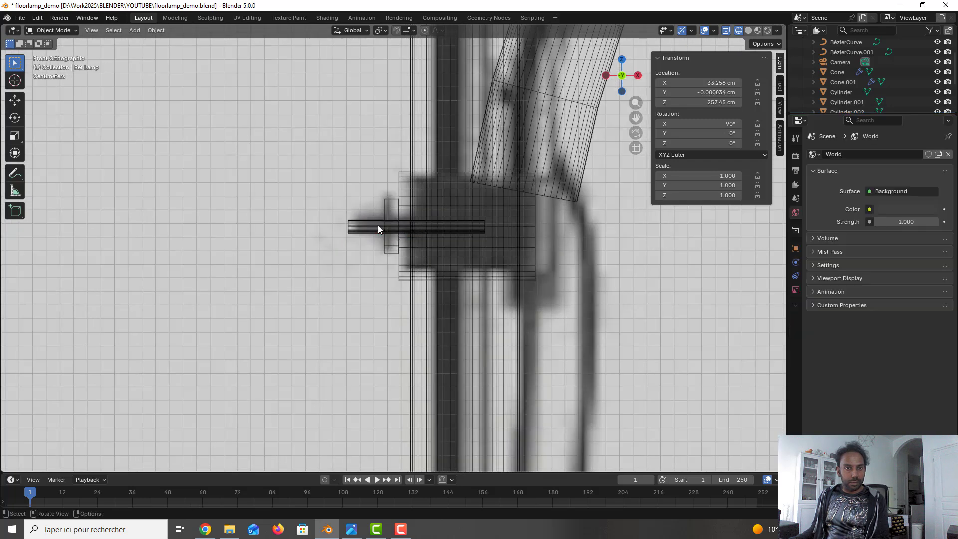
left_click(379, 229)
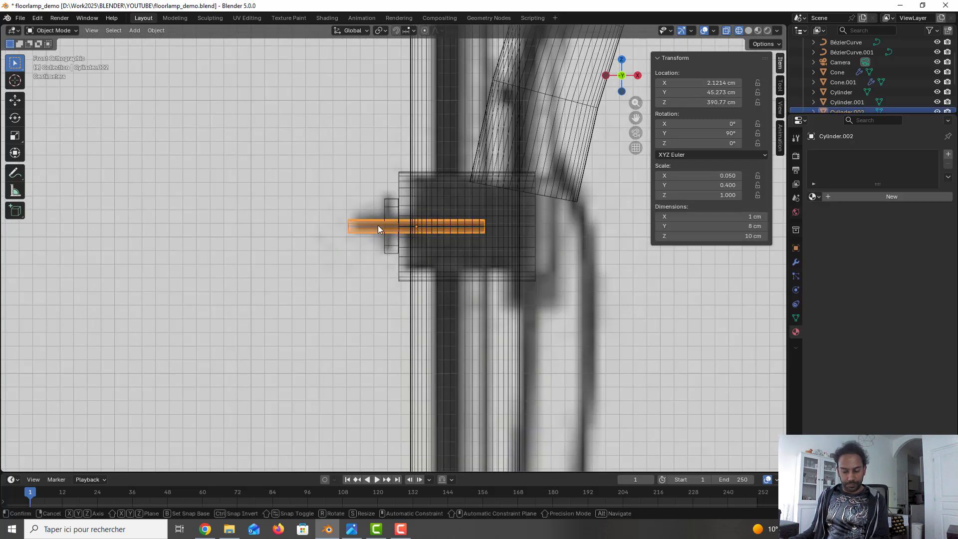
key("g")
key("x")
left_click(482, 265)
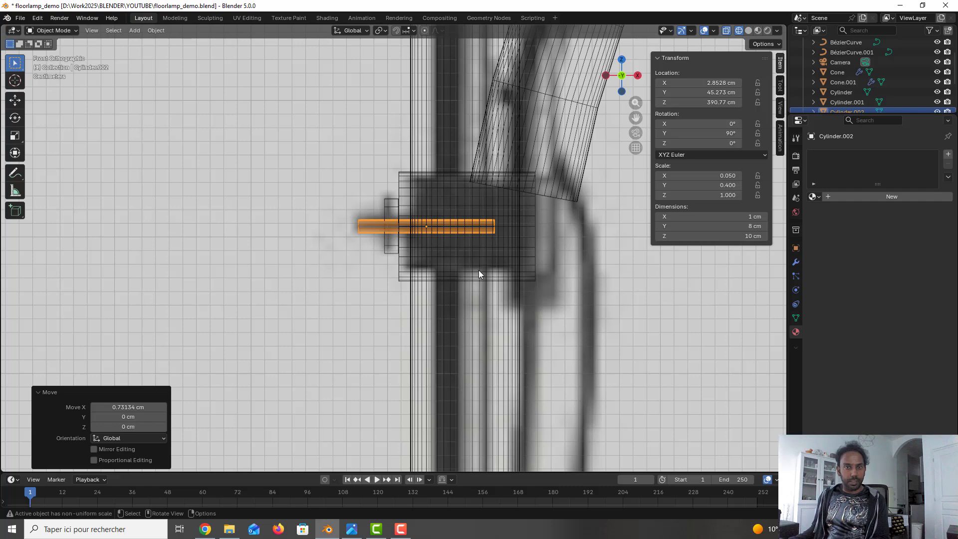
- Set the screw cylinder's X and Y dimensions to 2 cm in the right view, first trying 1 cm for Y
left_click(479, 270)
scroll(478, 271, "down", 8)
middle_click_drag(454, 254, 496, 268)
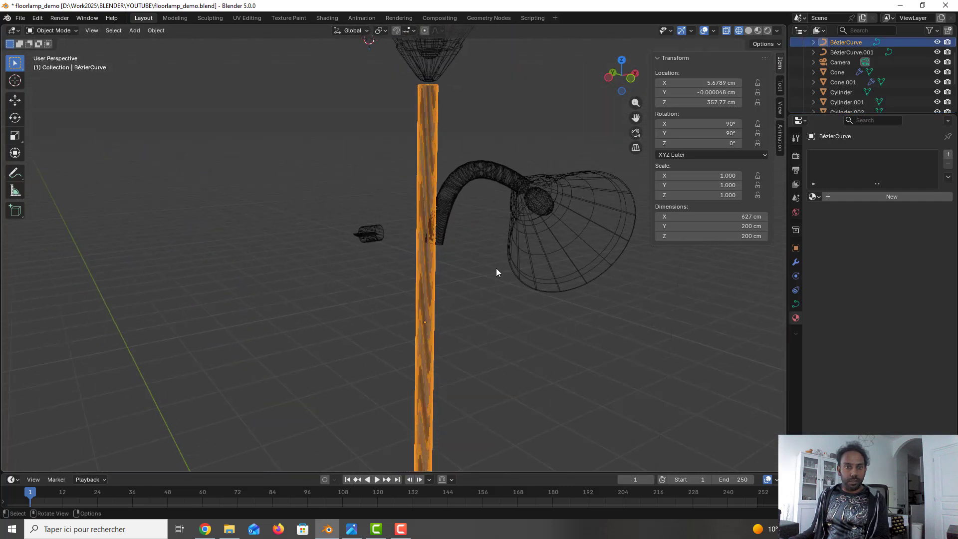
key("KP_3")
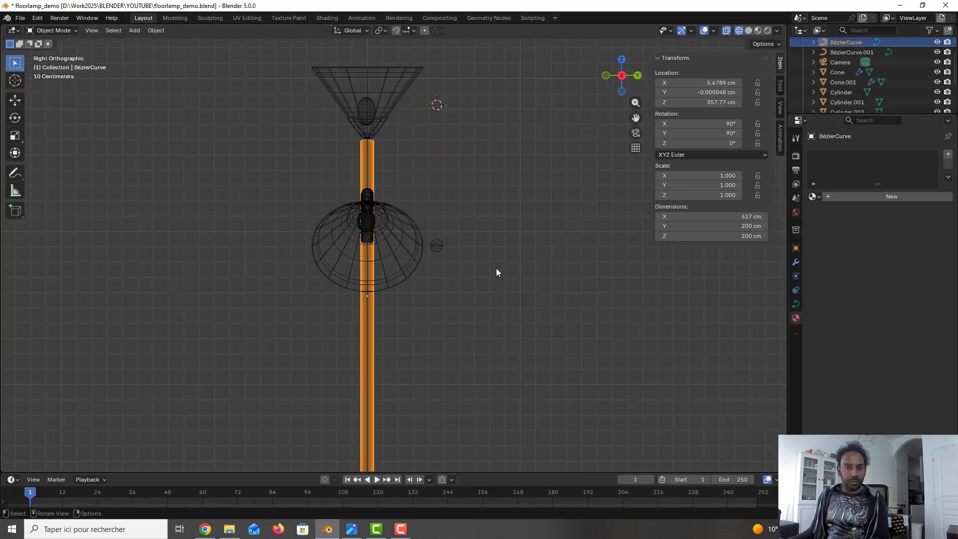
scroll(469, 235, "up", 7)
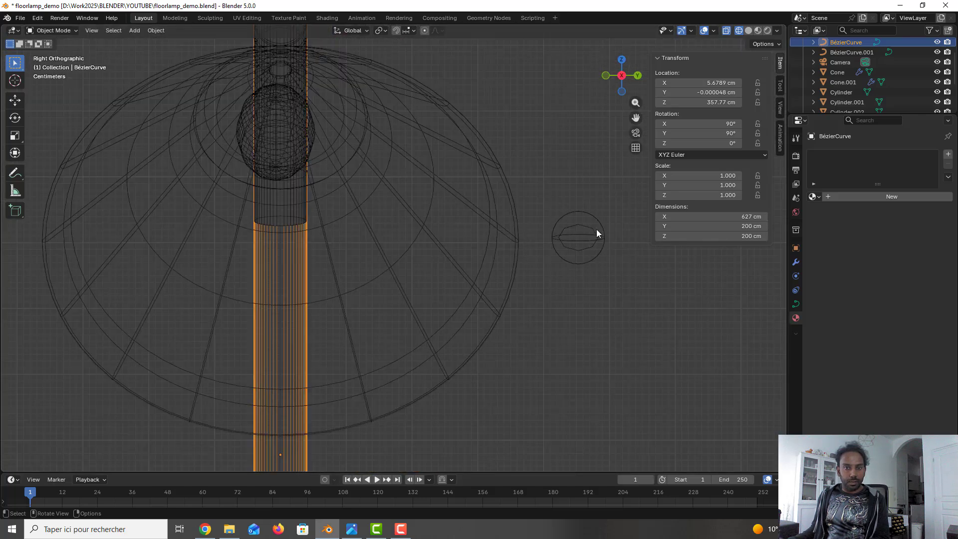
left_click(598, 236)
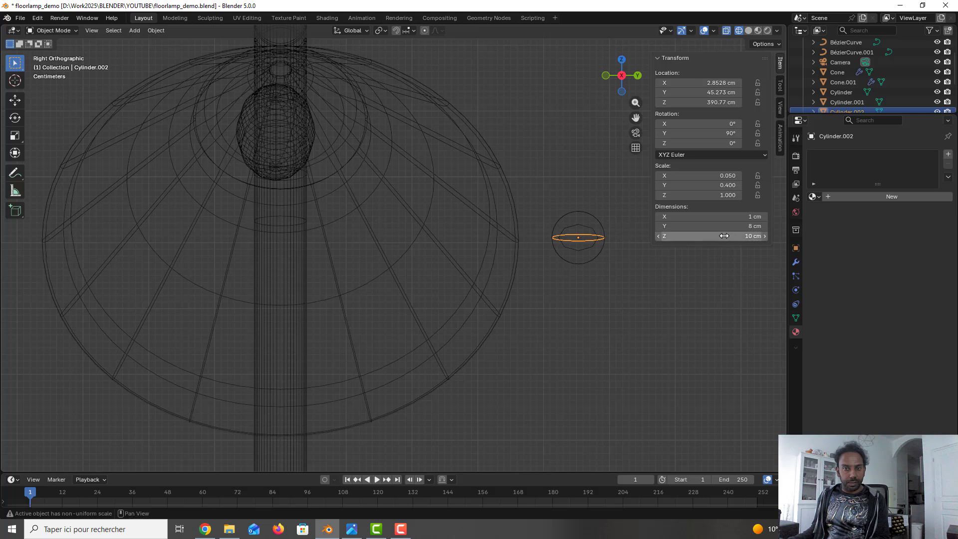
left_click(719, 226)
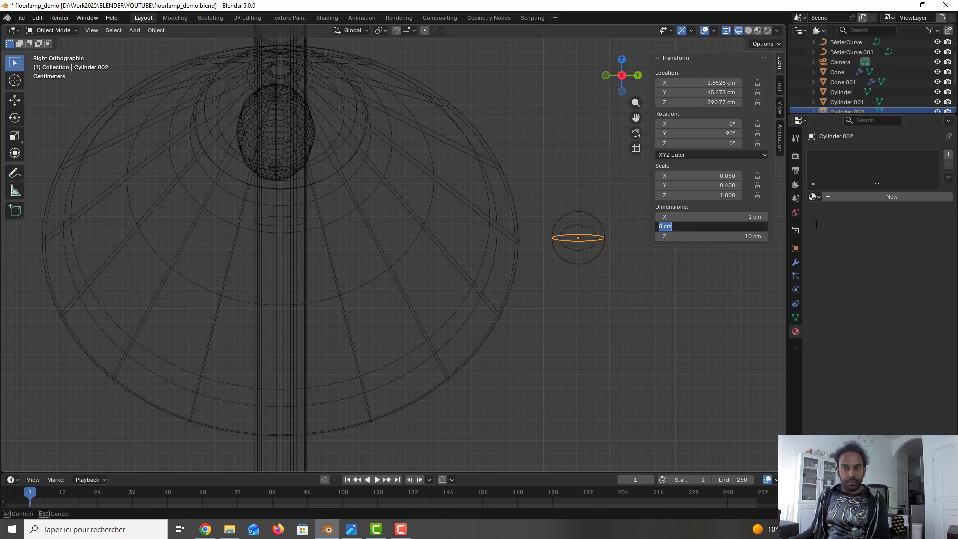
type("1")
key("Return")
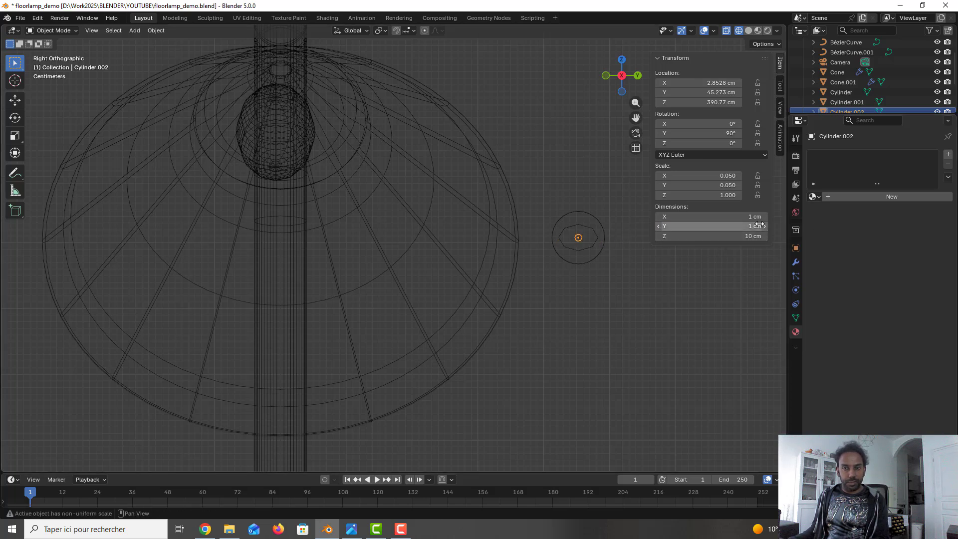
left_click(719, 217)
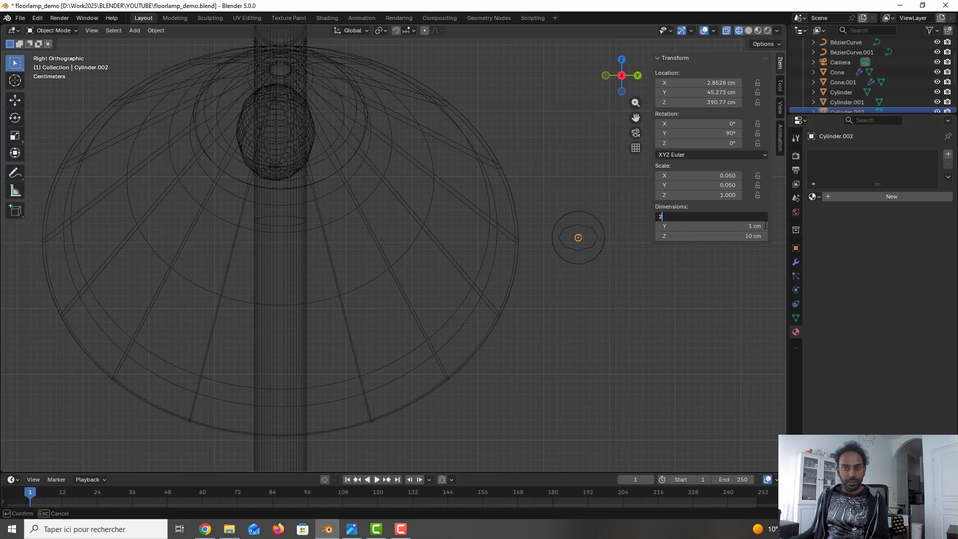
key("Tab")
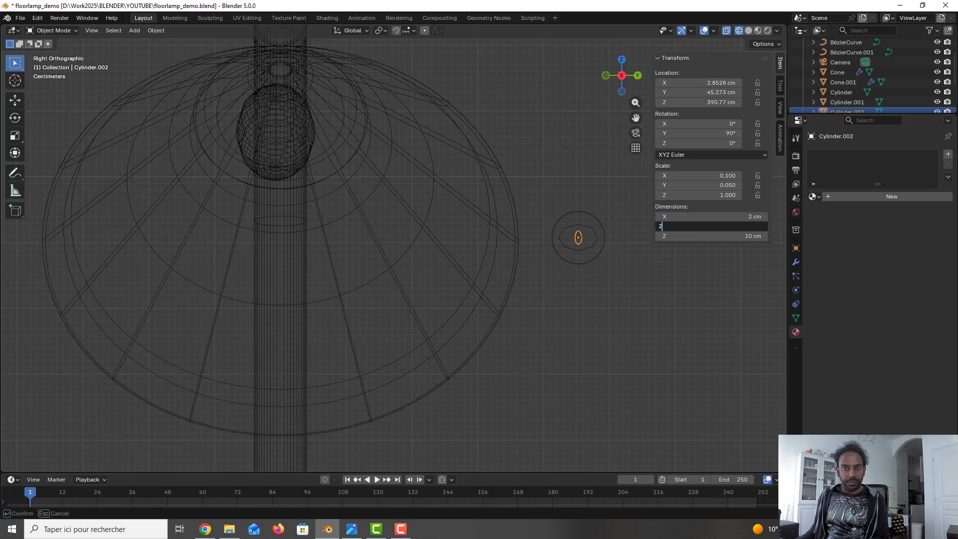
key("Return")
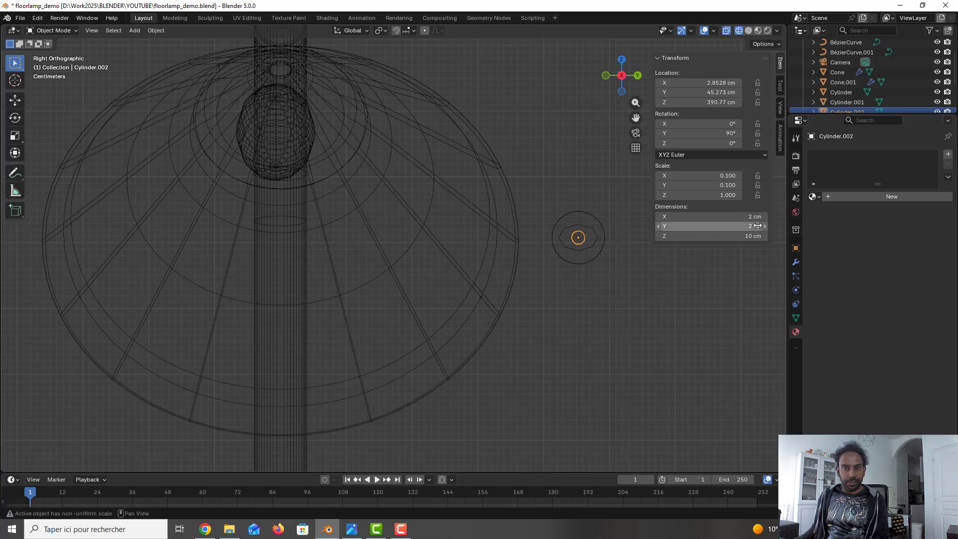
- Set the knob disc's Y dimension to 4 cm and return to the front view
left_click(597, 233)
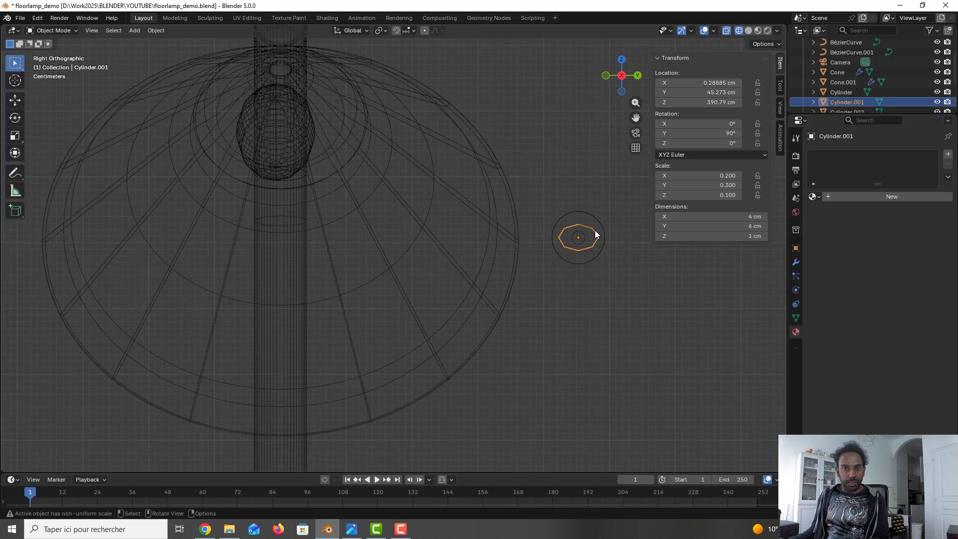
left_click(756, 216)
key("Tab")
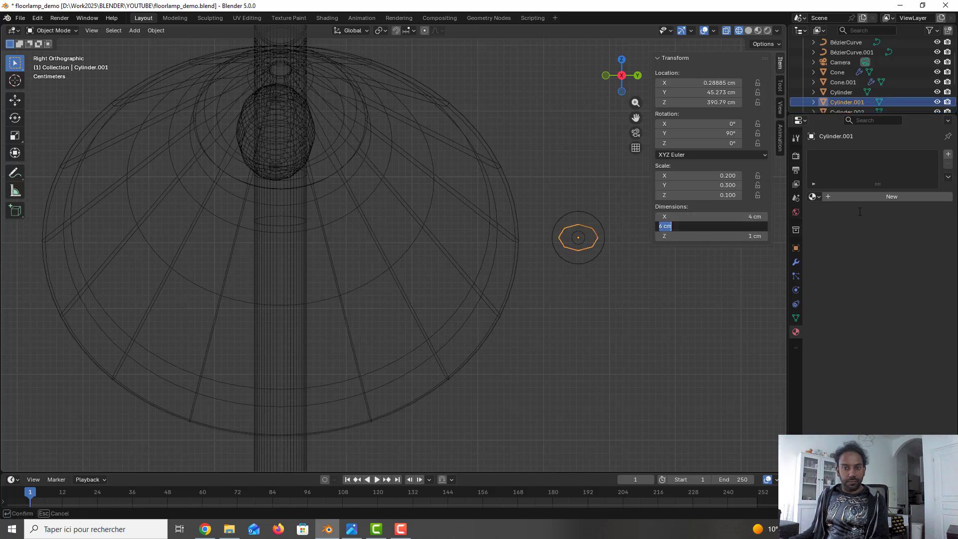
type("4")
key("Return")
middle_click_drag(664, 282, 633, 294)
key("KP_1")
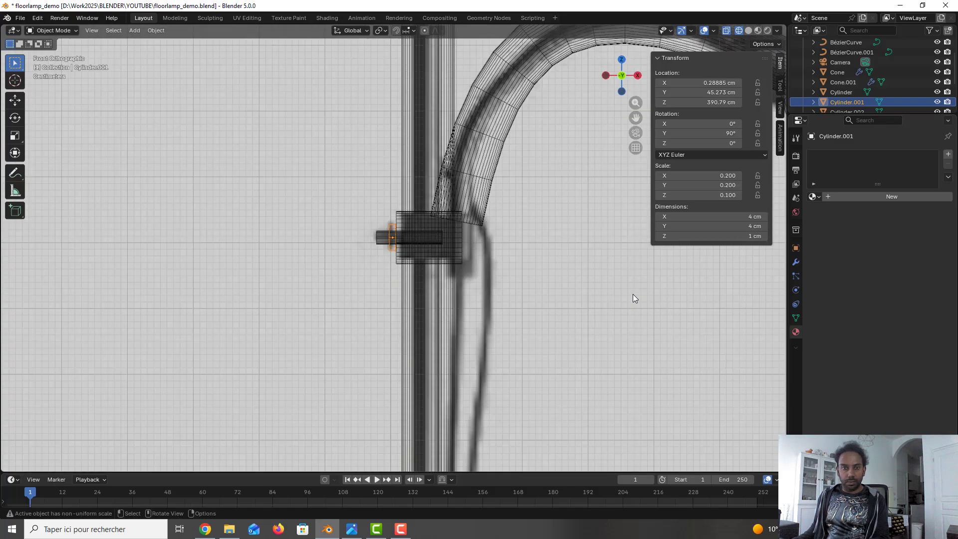
- Save the lamp file and deselect the knob disc
scroll(505, 253, "down", 5)
middle_click_drag(505, 252, 479, 271)
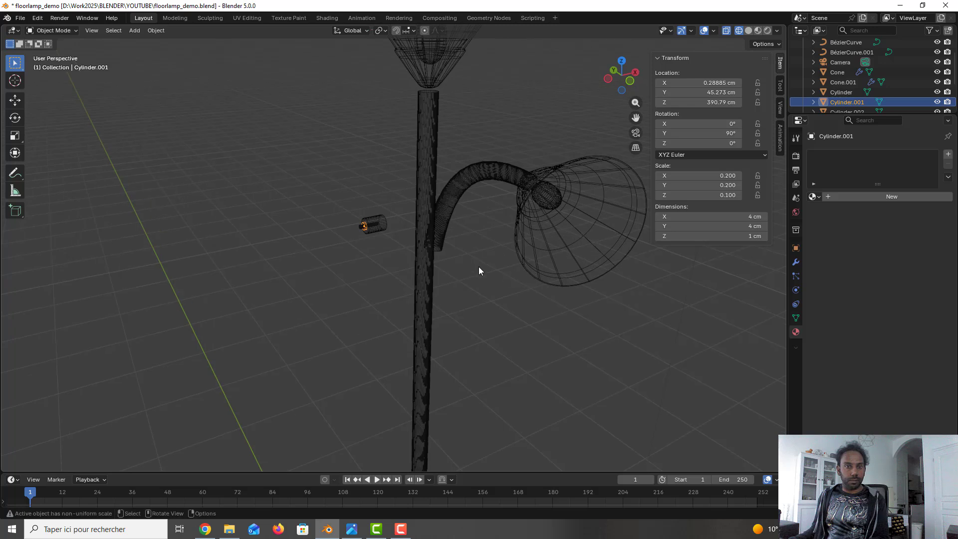
scroll(479, 271, "down", 1)
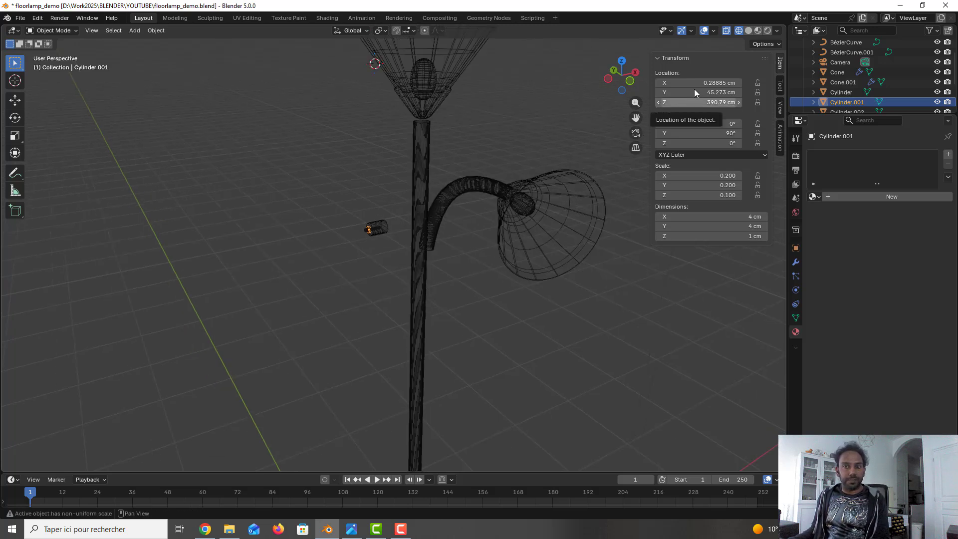
key("ctrl+s")
left_click(497, 286)
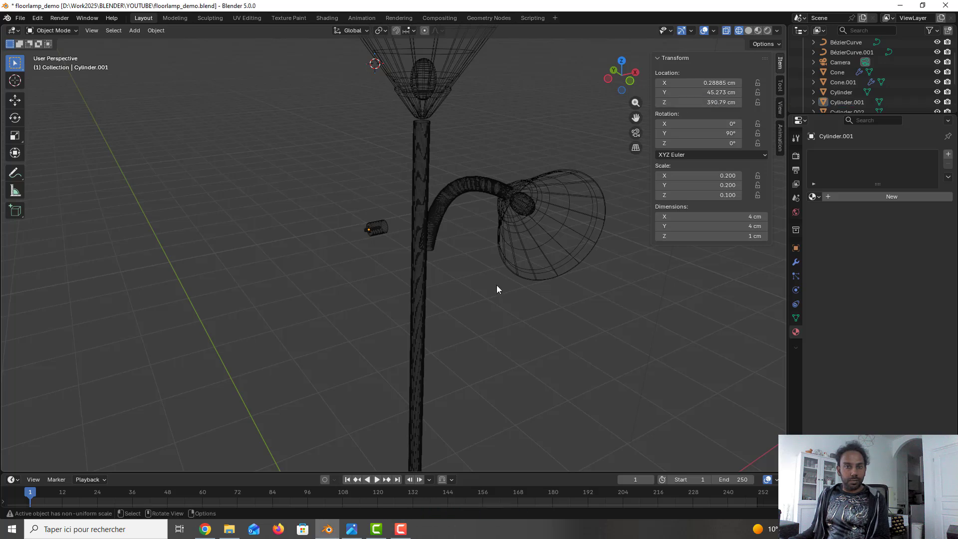
- Select the pole clamp's cylinders together and move them about 4.04 cm along X in the right view, using wireframe display
left_click(748, 30)
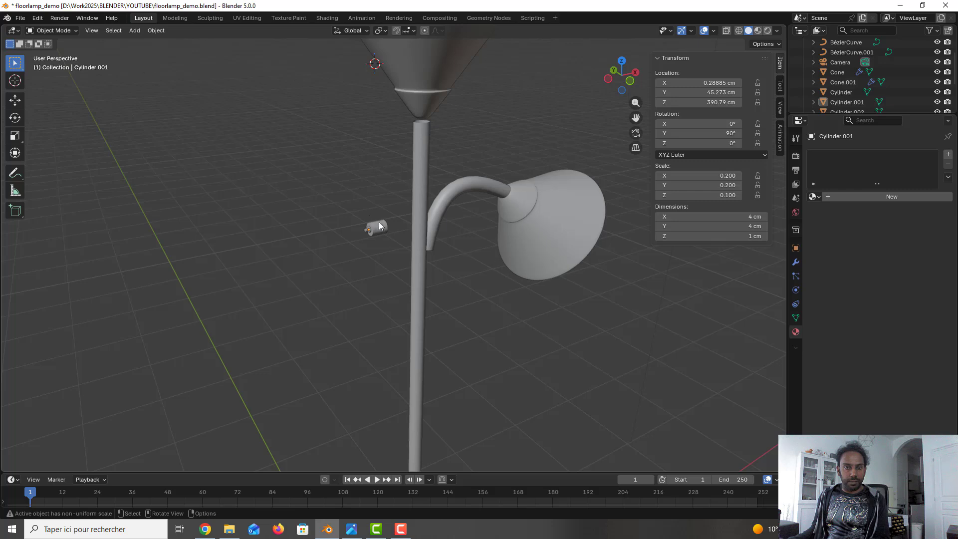
key("b")
left_click_drag(391, 245, 393, 246)
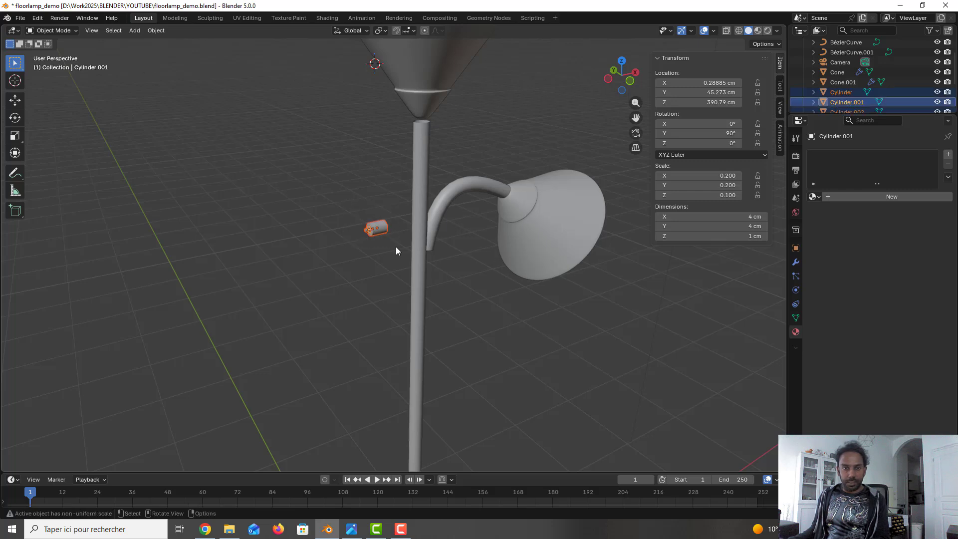
key("KP_3")
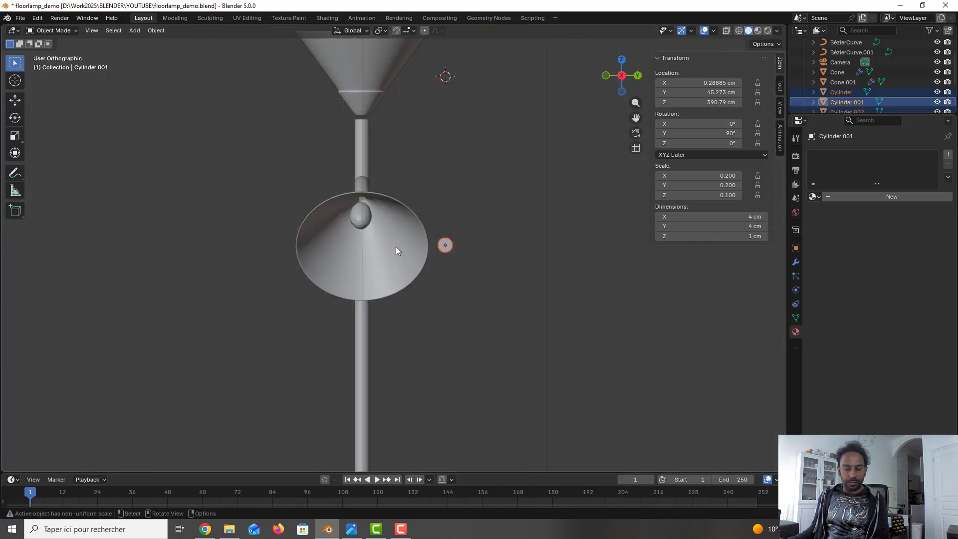
key("KP_1")
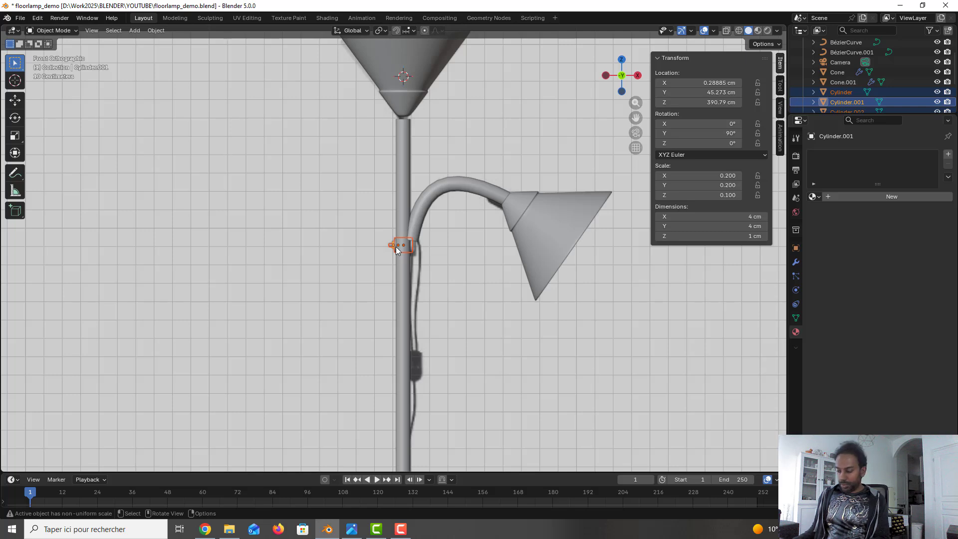
key("KP_3")
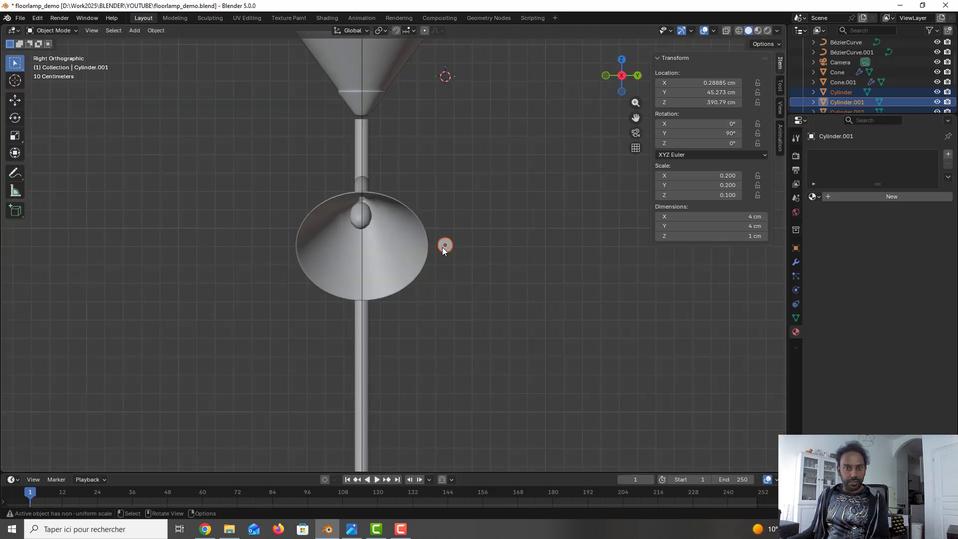
left_click(739, 30)
key("g")
key("x")
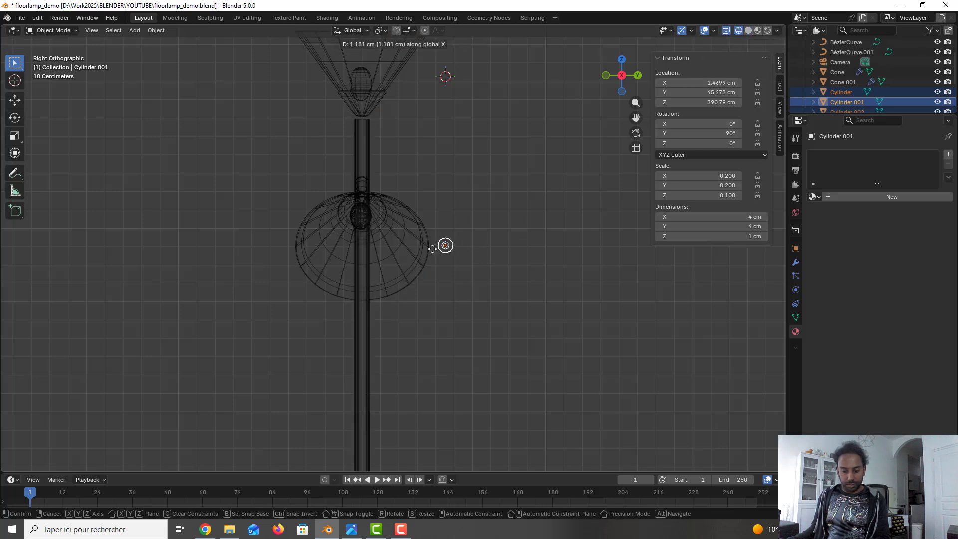
left_click(454, 257)
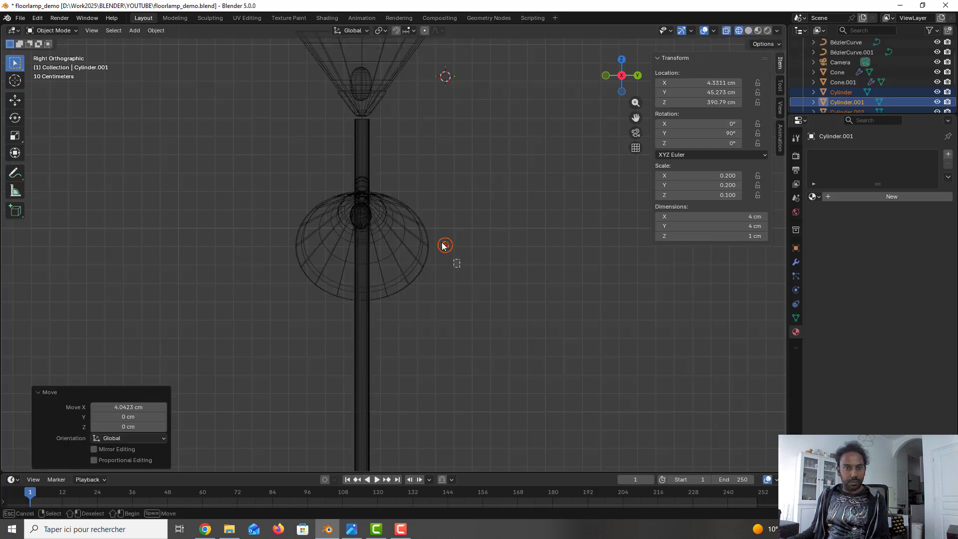
- Move the clamp cylinders about -45.37 cm along Y onto the pole, deselect them and return to solid shading
left_click_drag(439, 232, 436, 232)
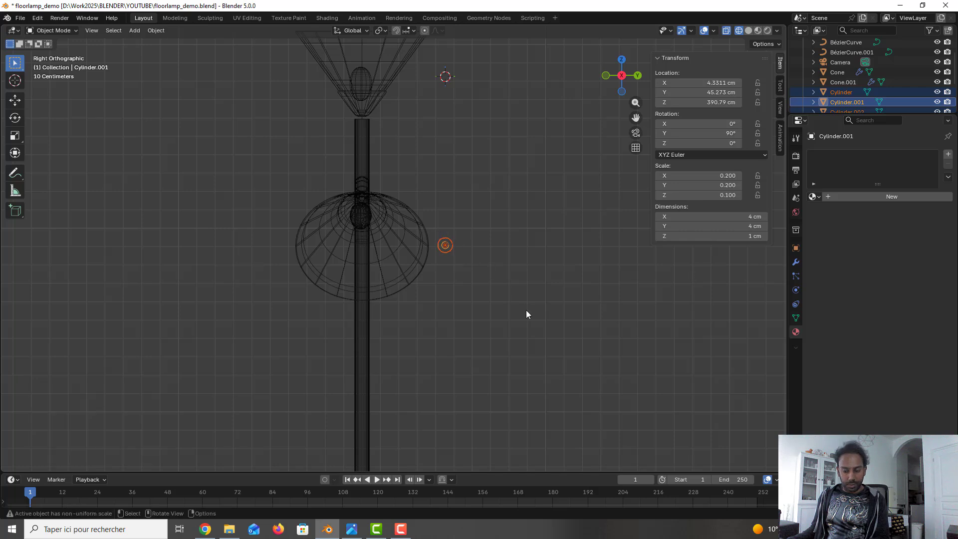
key("g")
key("y")
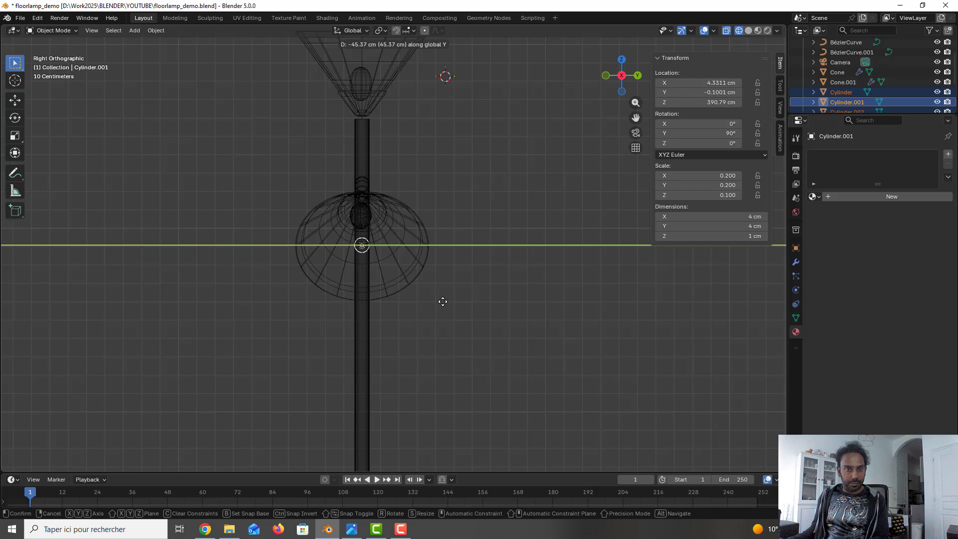
left_click(444, 301)
left_click(506, 301)
middle_click_drag(484, 246, 368, 256)
scroll(368, 257, "down", 2)
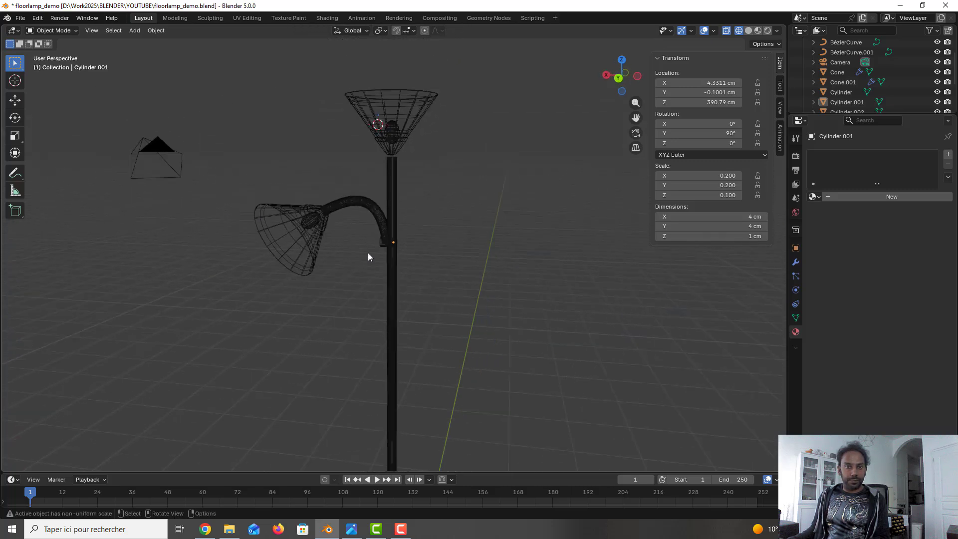
scroll(434, 239, "down", 4)
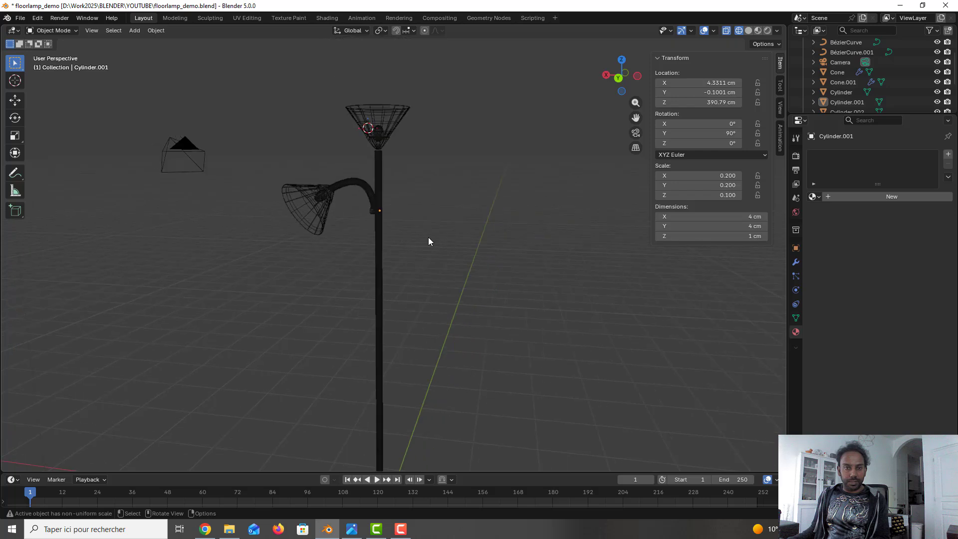
left_click(749, 31)
mouse_move(468, 167)
middle_mouse_down()
mouse_move(488, 197)
mouse_move(480, 177)
middle_mouse_up()
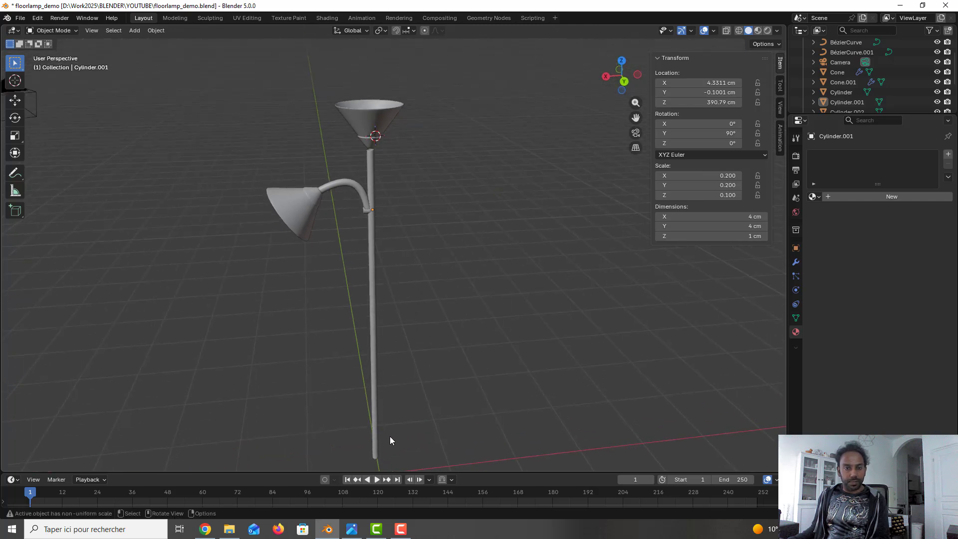
- Add a mesh cylinder with 12 vertices for the lamp's base while in the front view
middle_click_drag(409, 410, 407, 331, "shift")
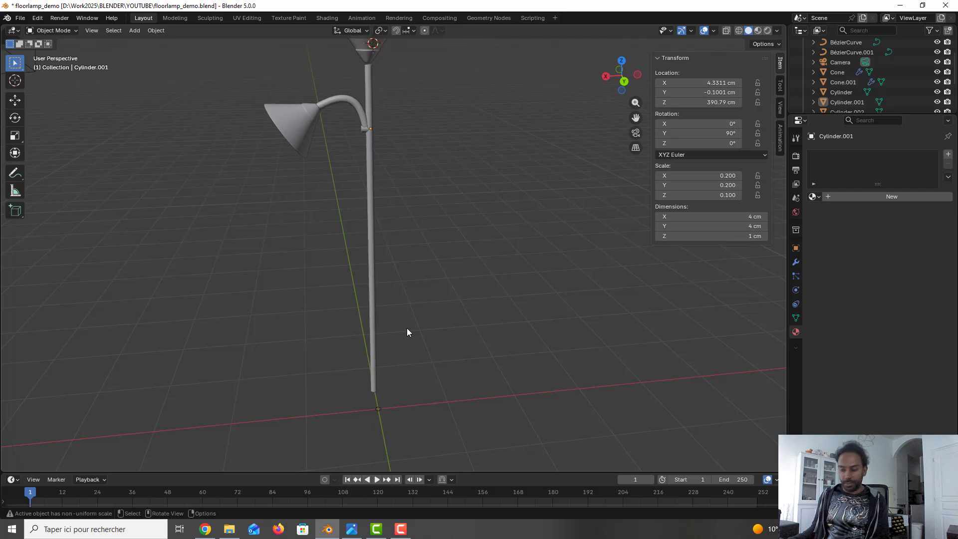
key("KP_1")
middle_click_drag(428, 364, 403, 192, "shift")
scroll(383, 280, "up", 5)
key("shift+a")
mouse_move(393, 311)
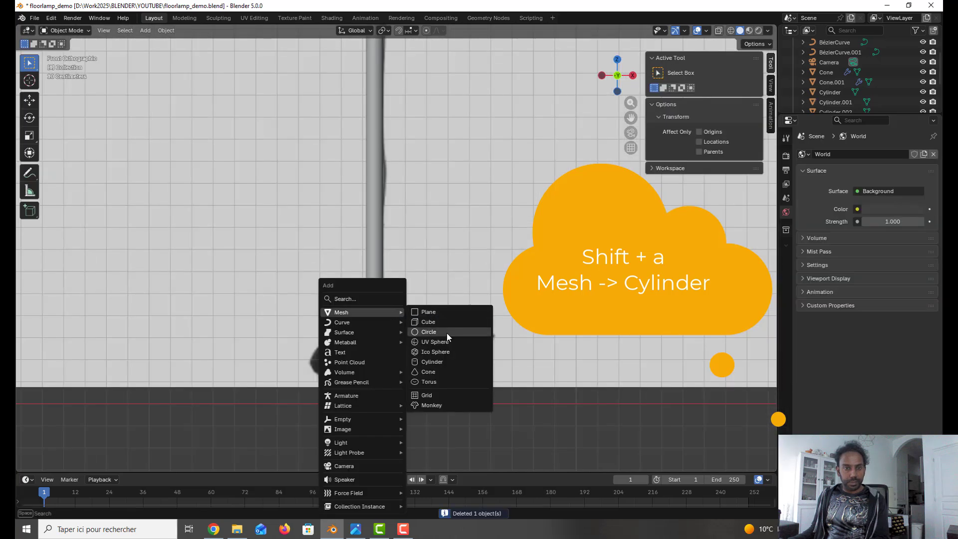
left_click(456, 361)
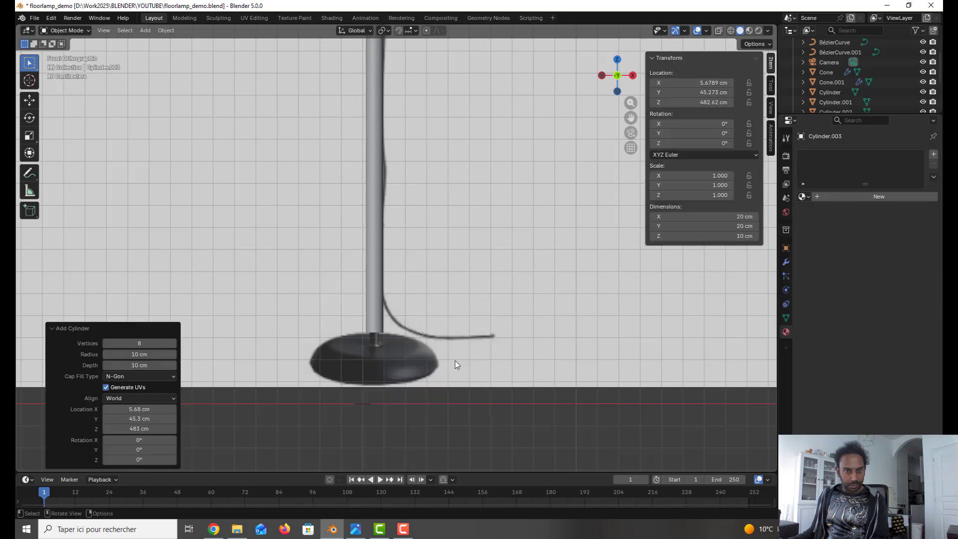
left_click(139, 343)
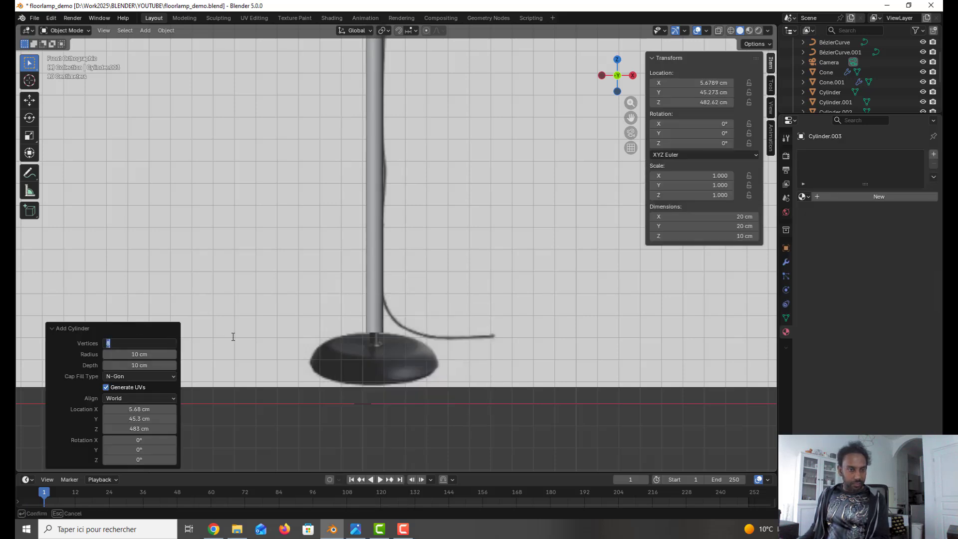
type("12")
key("Return")
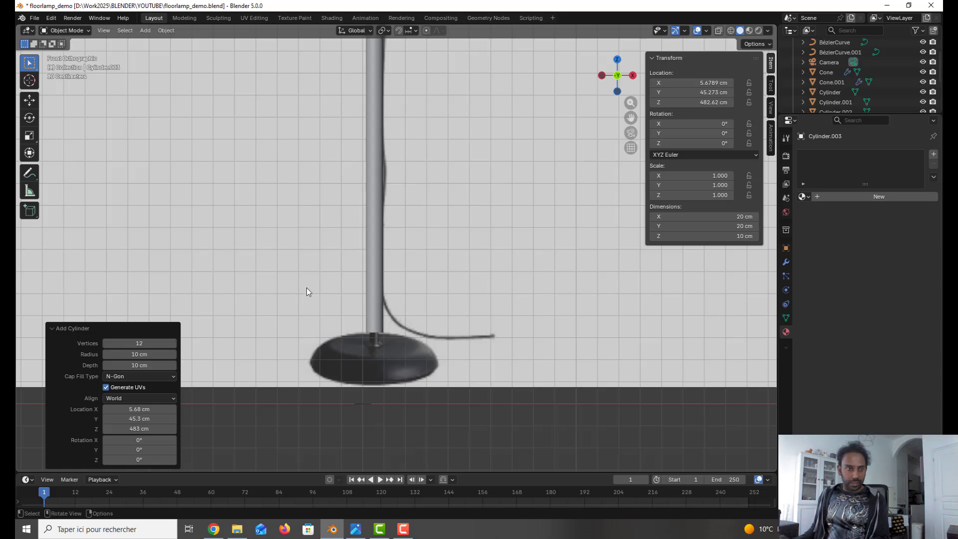
- Move the new cylinder down onto the reference image's base, to about X -2.15 cm and Z 23.73 cm
scroll(307, 288, "down", 5)
key("g")
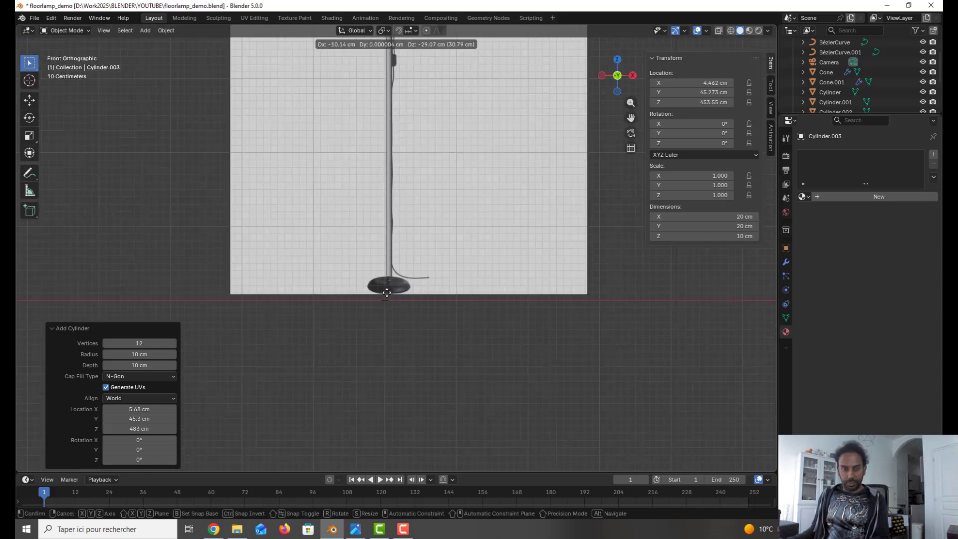
left_click(436, 318)
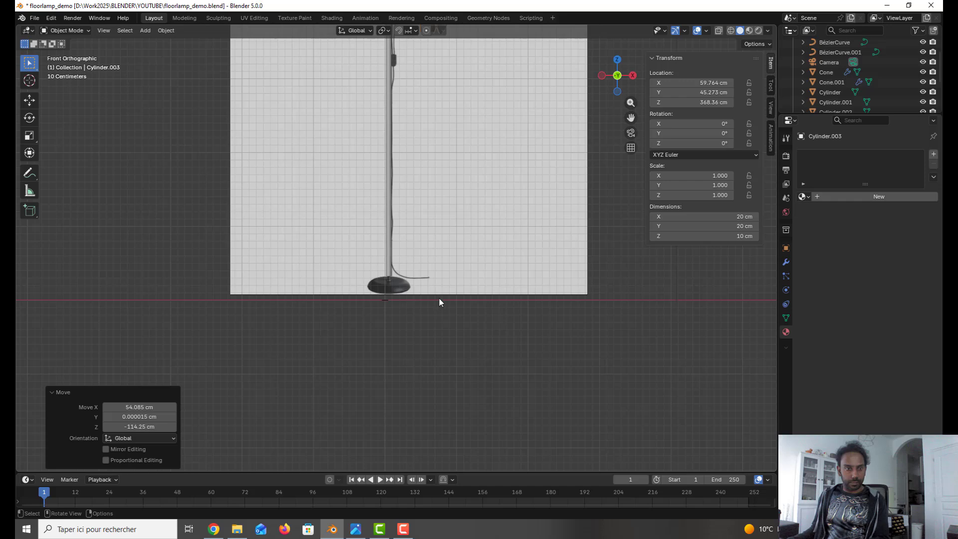
scroll(440, 299, "down", 3)
key("g")
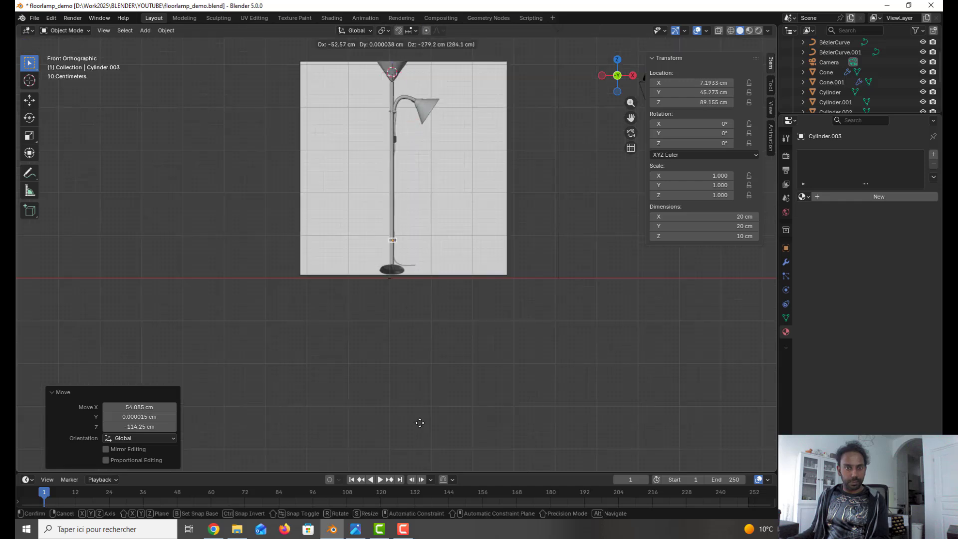
left_click(413, 443)
scroll(406, 265, "up", 10)
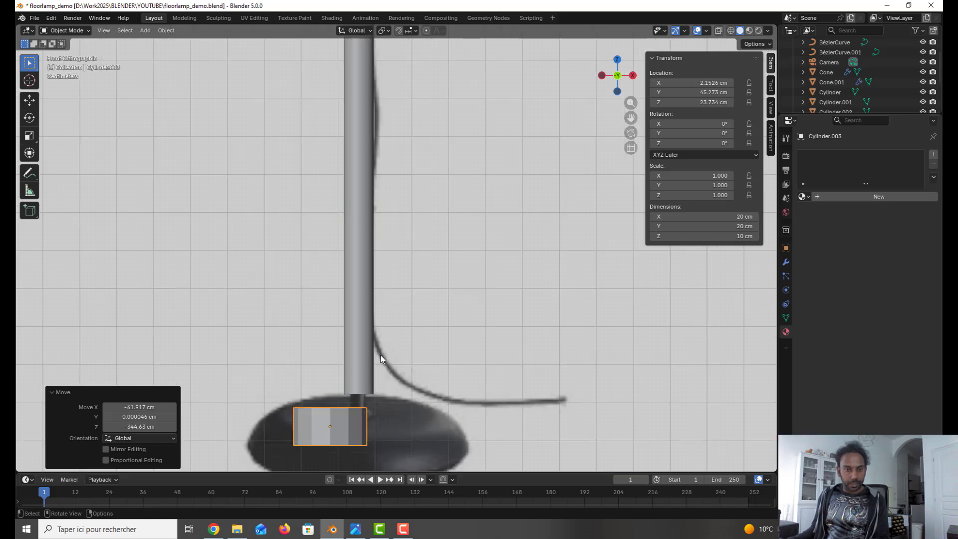
scroll(378, 369, "down", 1)
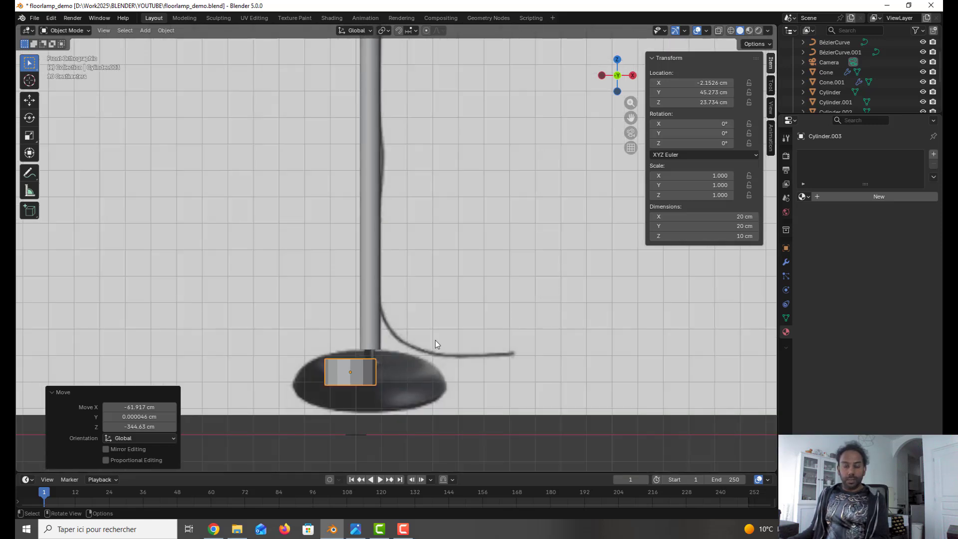
- Set the base cylinder's X and Y dimensions to 40 cm
left_click(709, 217)
type("40")
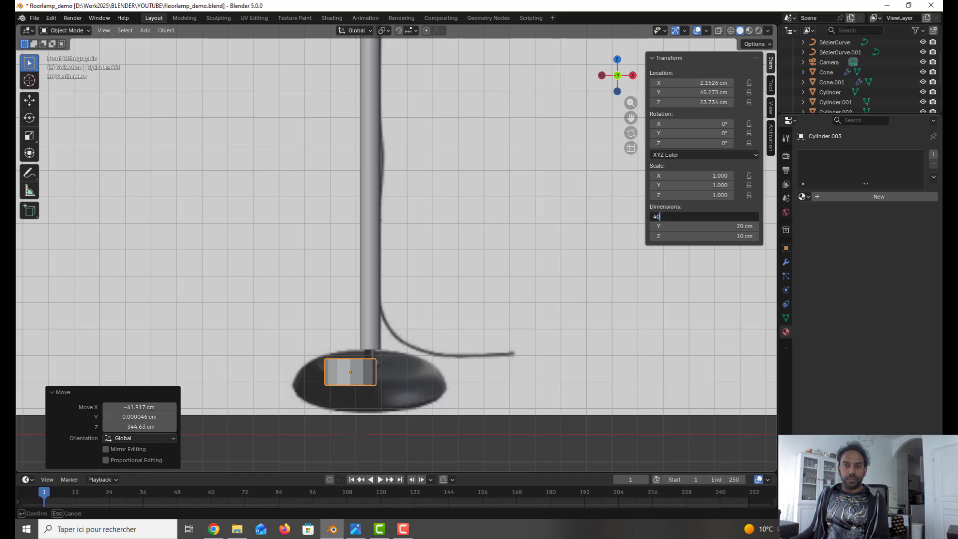
key("Return")
left_click(709, 227)
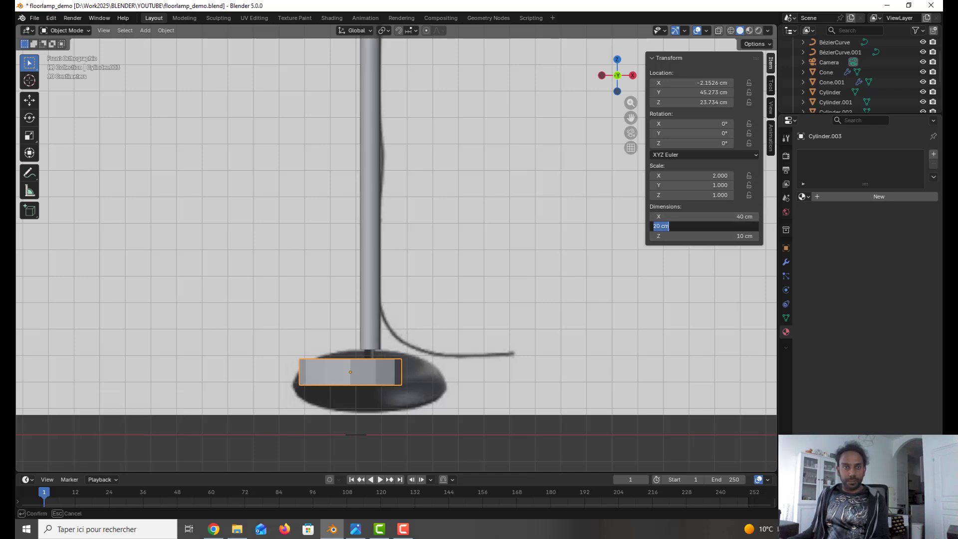
type("40")
key("Return")
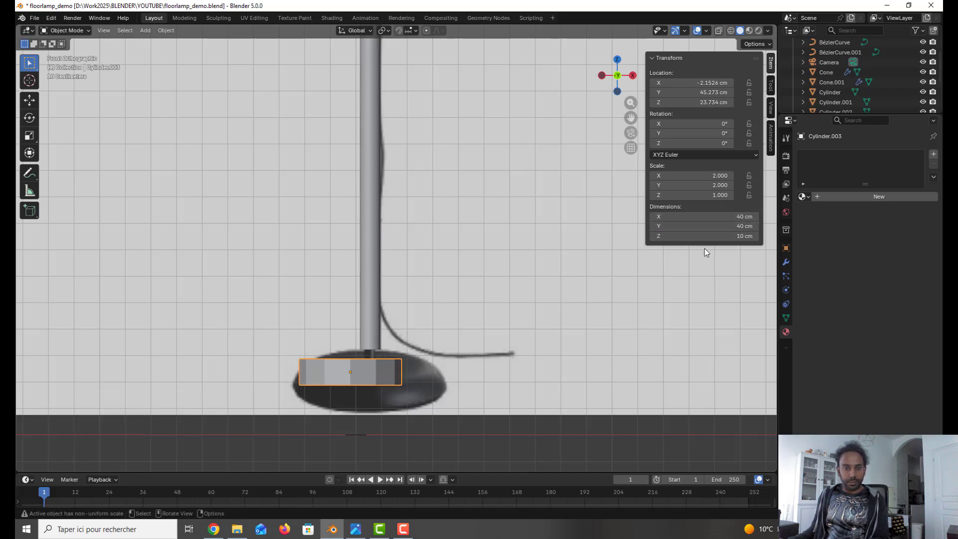
- Set the base cylinder's X and Y dimensions to 50 cm
left_click(733, 217)
type("50")
key("Return")
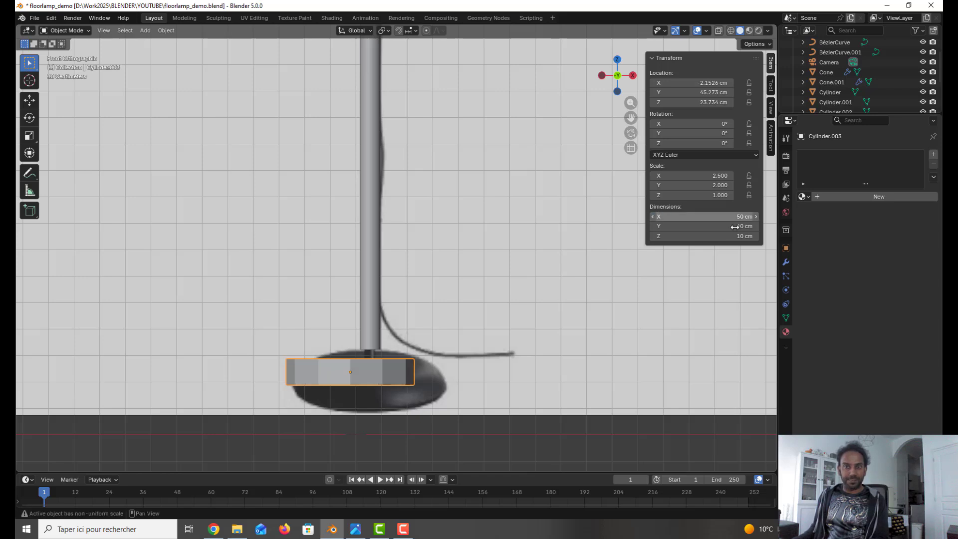
left_click(735, 227)
type("50")
key("Return")
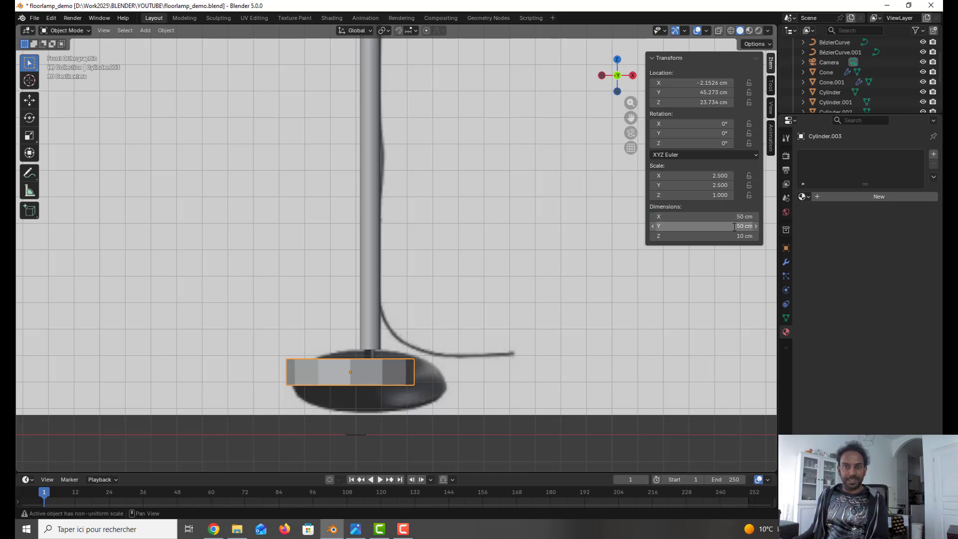
- Move the base cylinder about 9.25 cm along X and -3.58 cm along Z, and set its X and Y dimensions to 55 cm
key("g")
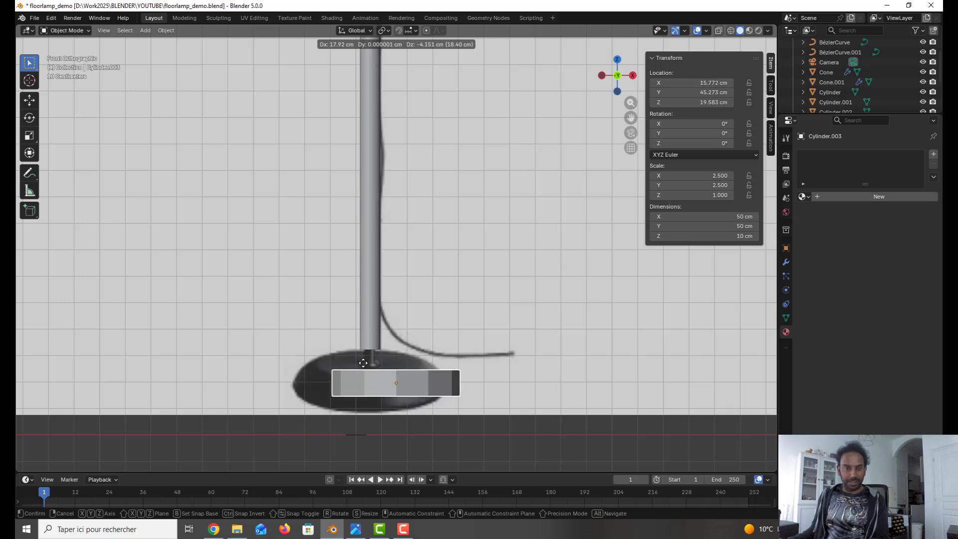
left_click(350, 358)
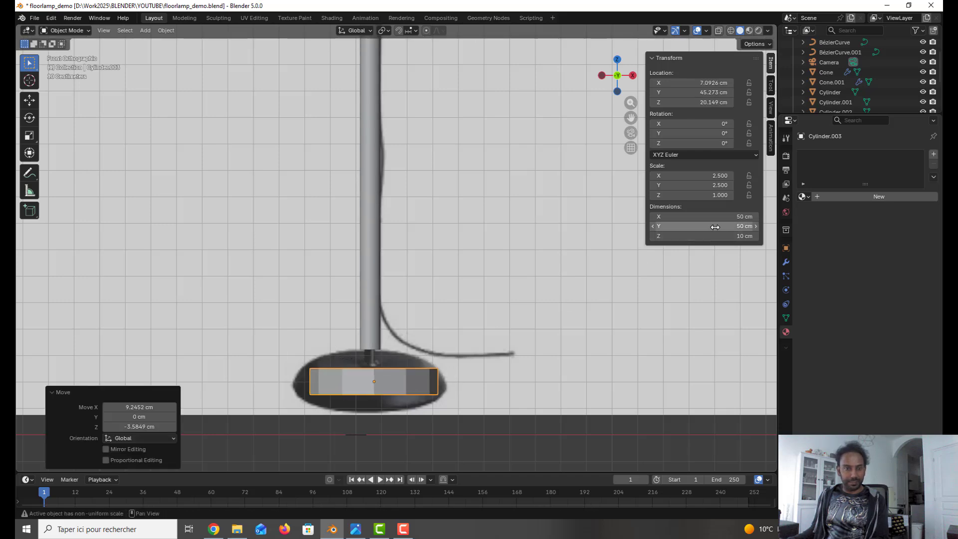
left_click(734, 217)
type("55")
key("Tab")
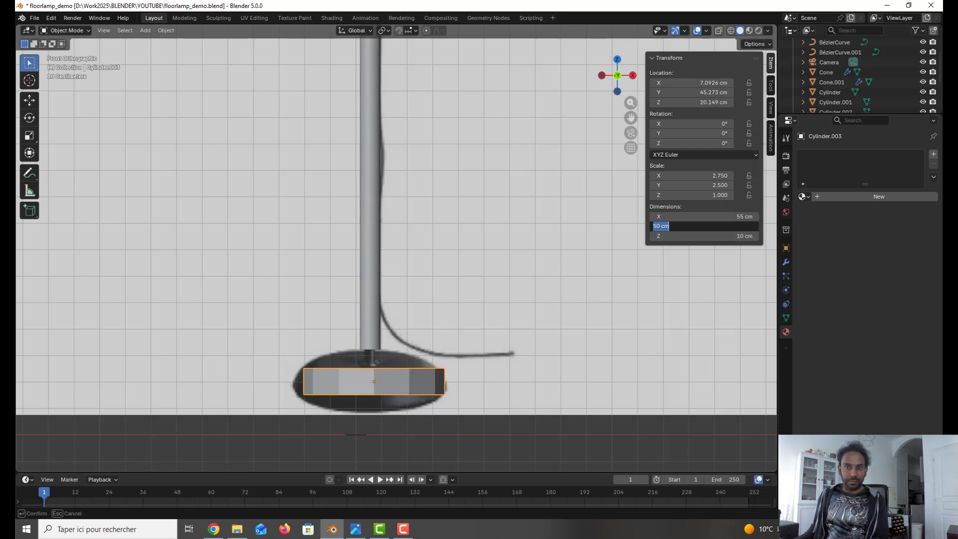
type("55")
key("Return")
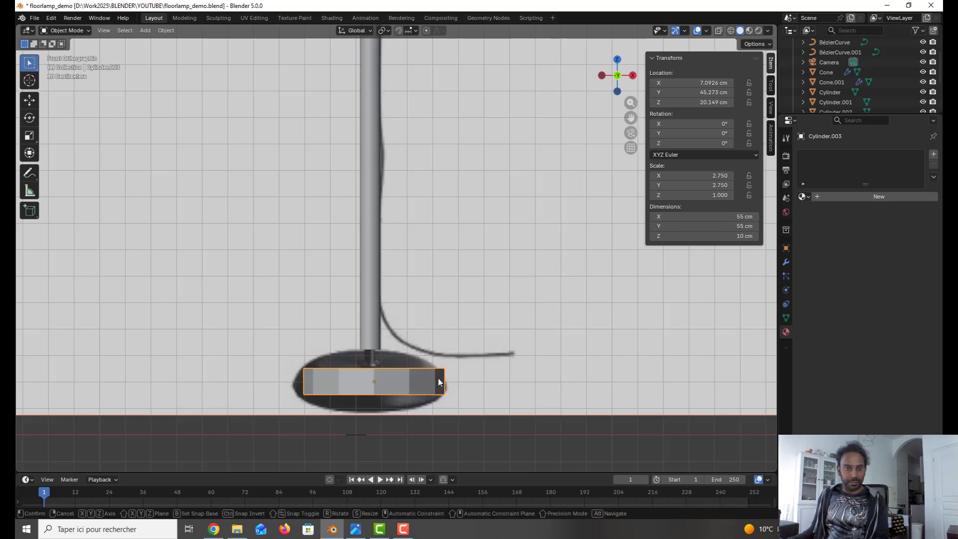
key("g")
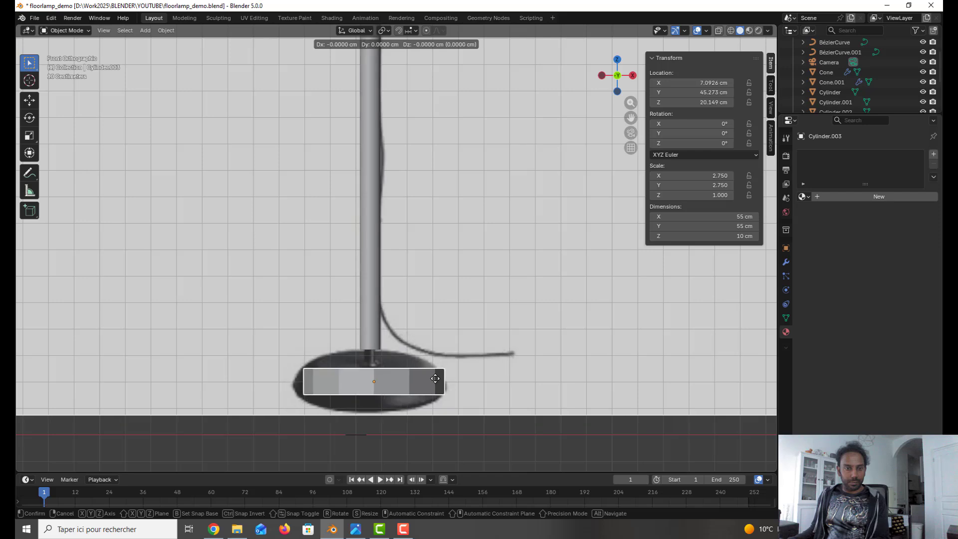
left_click(428, 423)
key("ctrl+z")
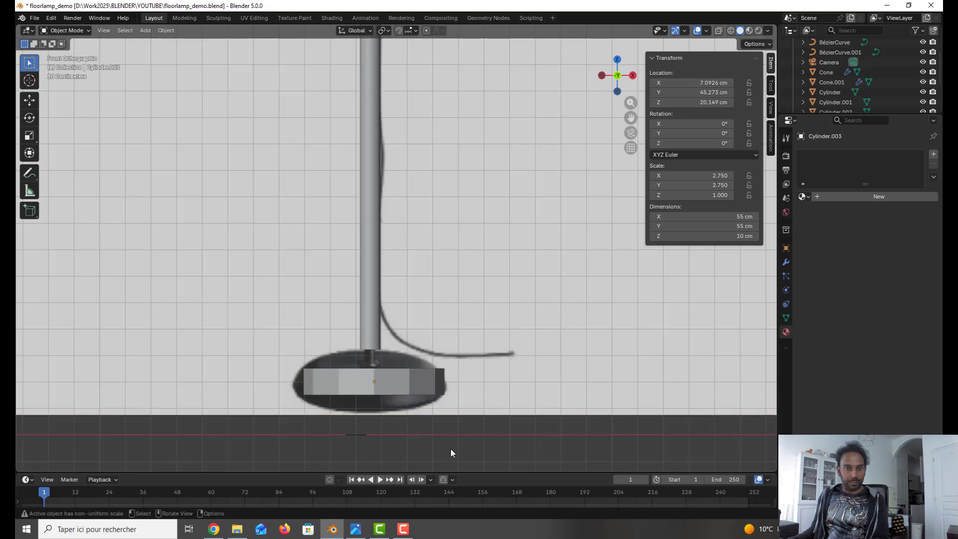
- Centre the base cylinder under the pole by moving it about -1.13 cm along X and 0.38 cm along Z
key("g")
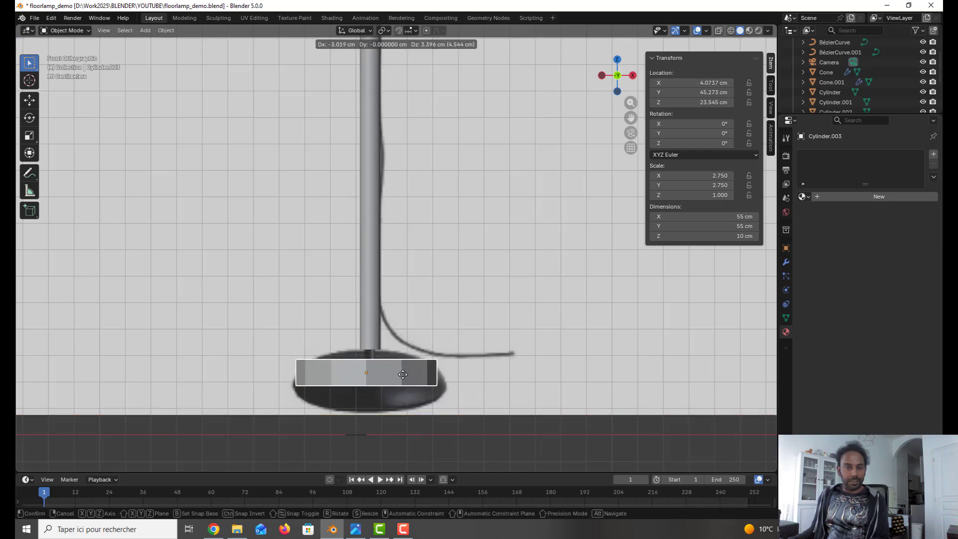
left_click(408, 382)
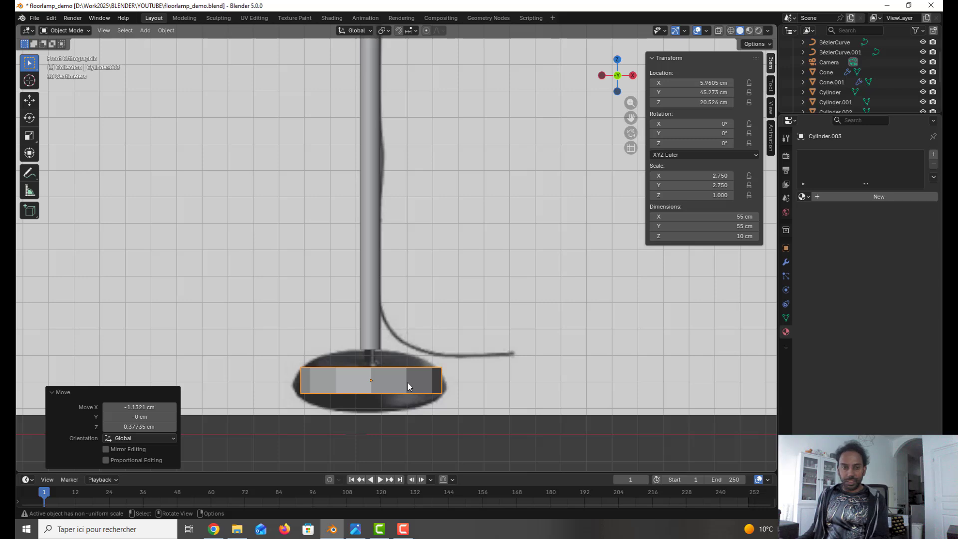
- Inset the top face of the base cylinder by about 1.52 cm
key("KP_3")
key("KP_1")
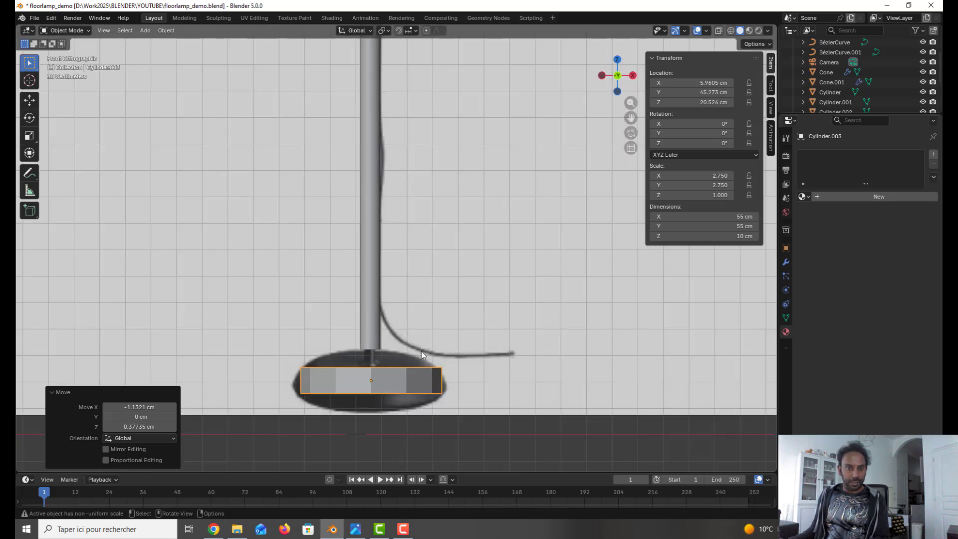
middle_click_drag(422, 352, 345, 341)
key("Tab")
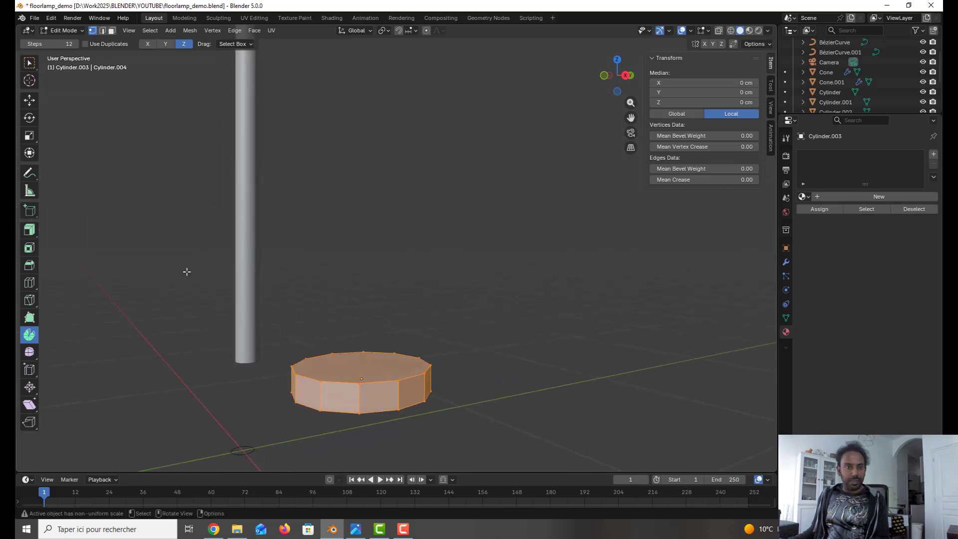
left_click(30, 101)
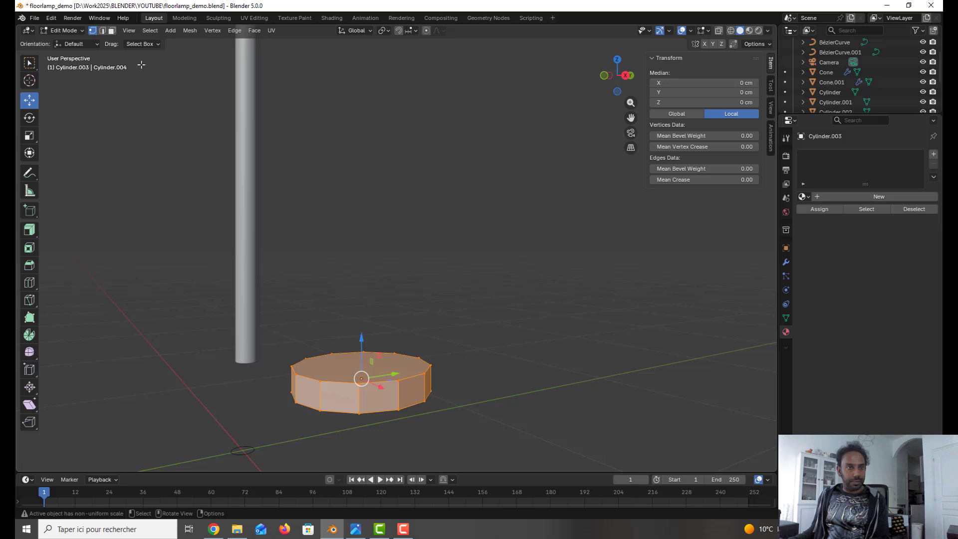
left_click(112, 30)
left_click(408, 374)
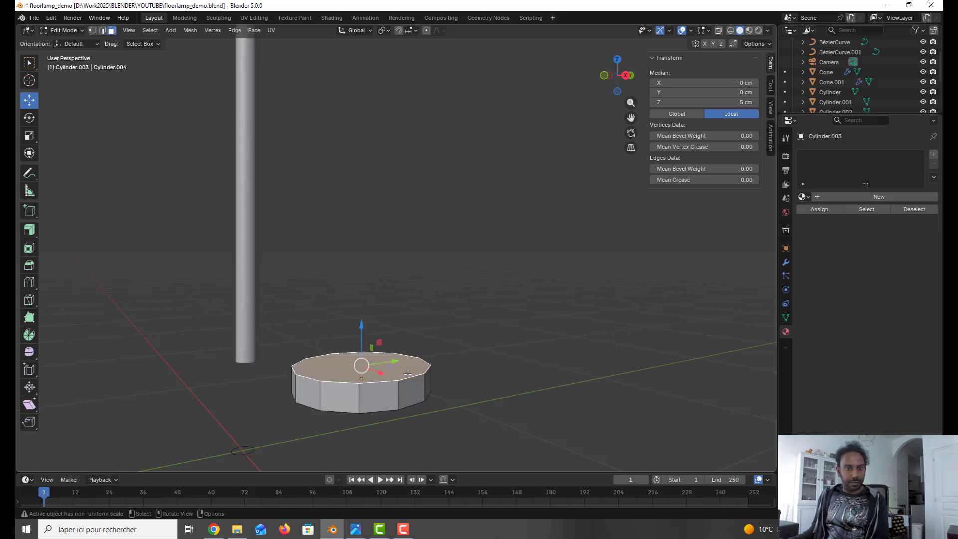
key("i")
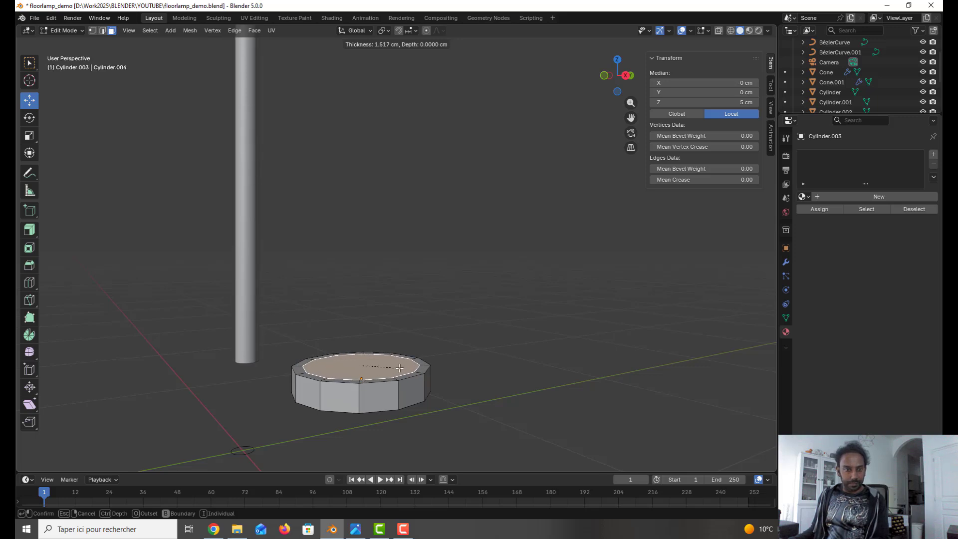
left_click(400, 368)
- Raise the inset top face about 6.87 cm along Z and scale it to about 0.749
key("z")
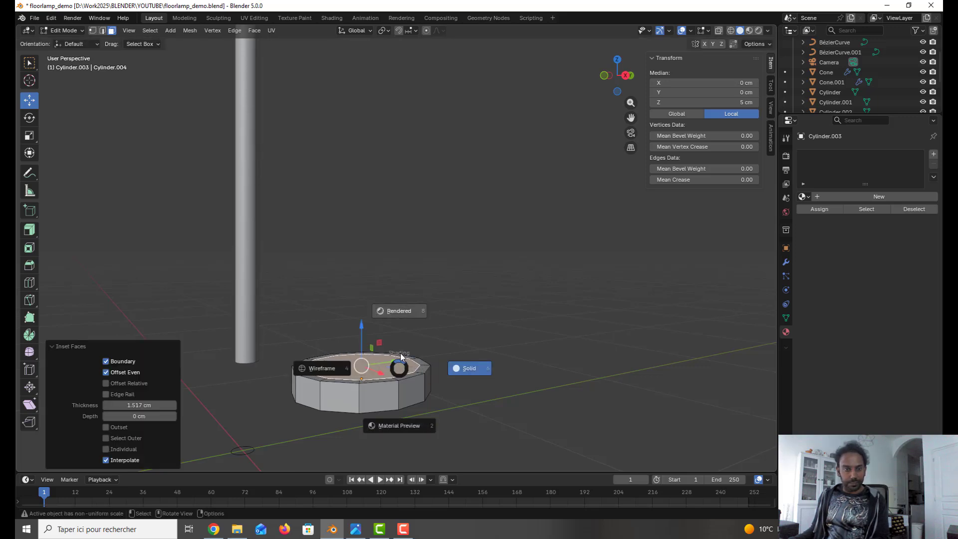
key("Escape")
key("g")
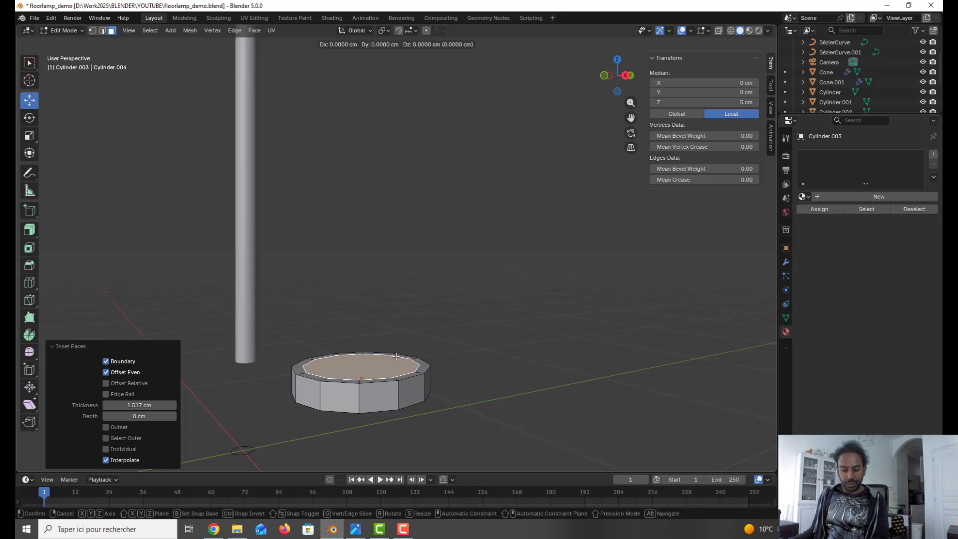
key("z")
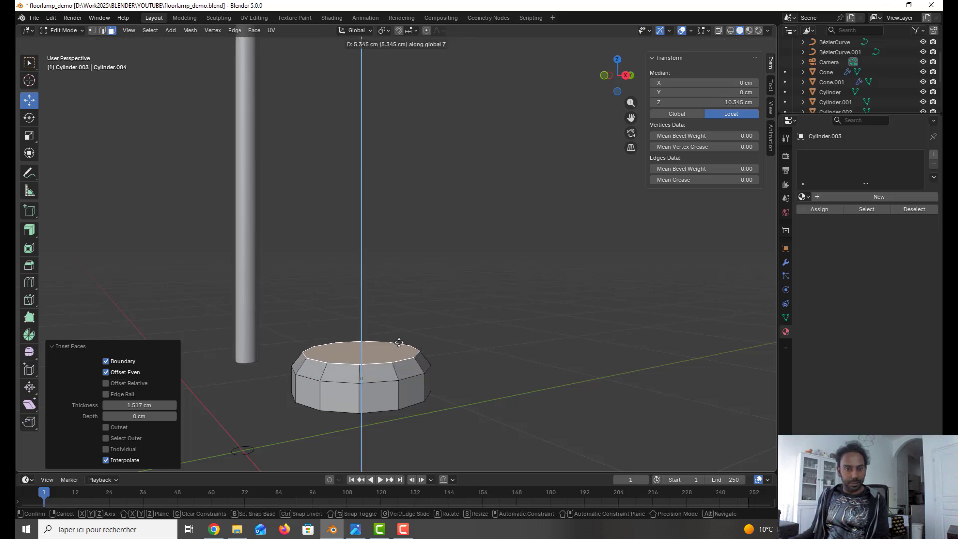
left_click(397, 339)
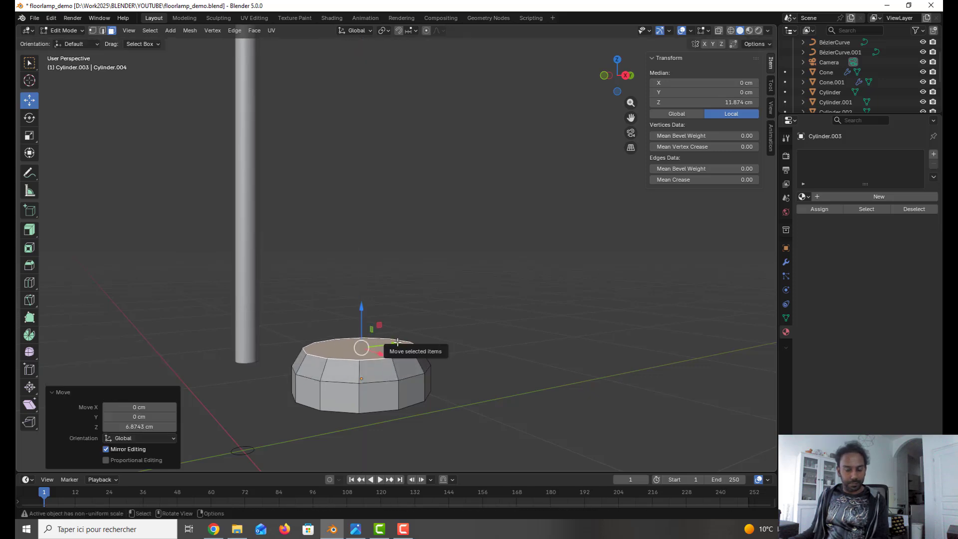
key("s")
left_click(389, 346)
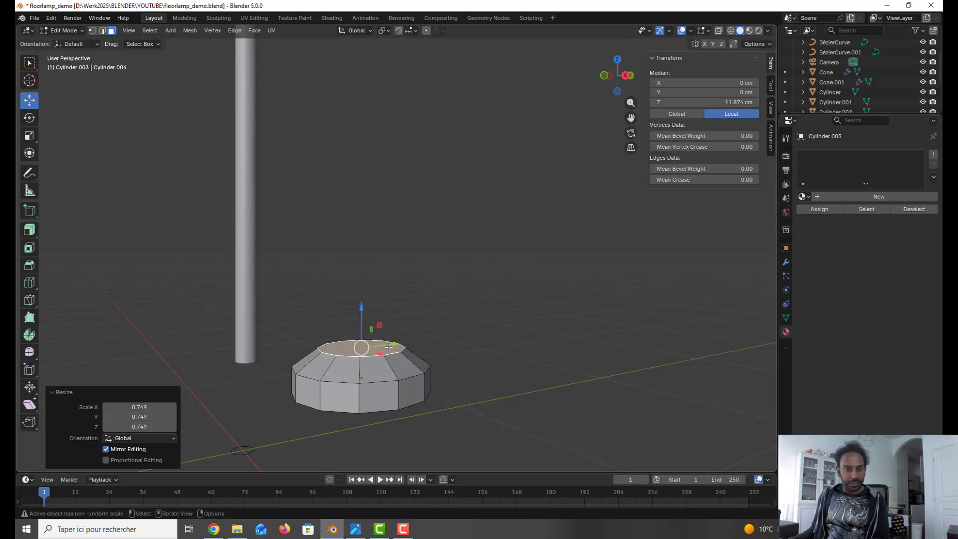
left_click(440, 349)
- Bevel the edge loop where the base's vertical side meets its slope, with a width of about 3.59 cm
scroll(373, 374, "up", 2)
scroll(350, 383, "down", 1)
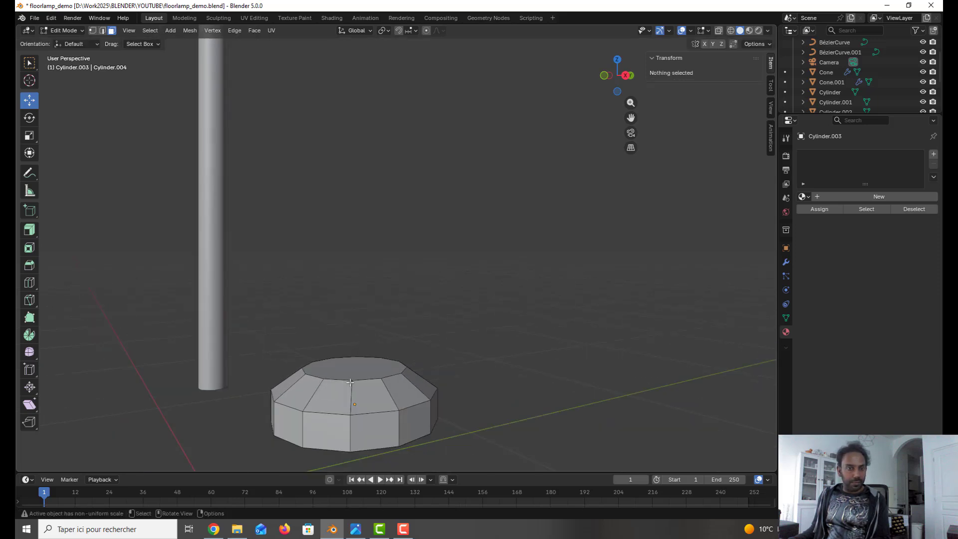
left_click(103, 30)
left_click(364, 416)
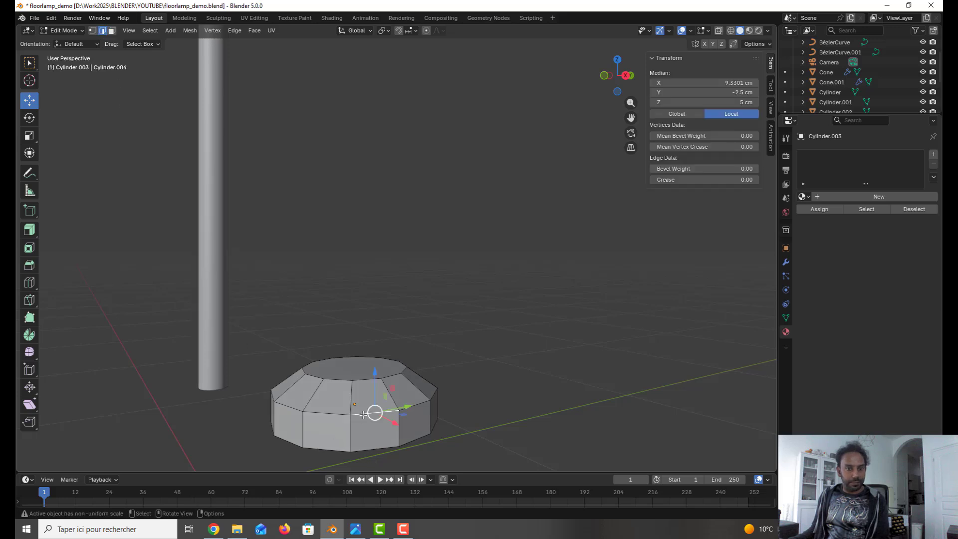
left_click(327, 414, "alt")
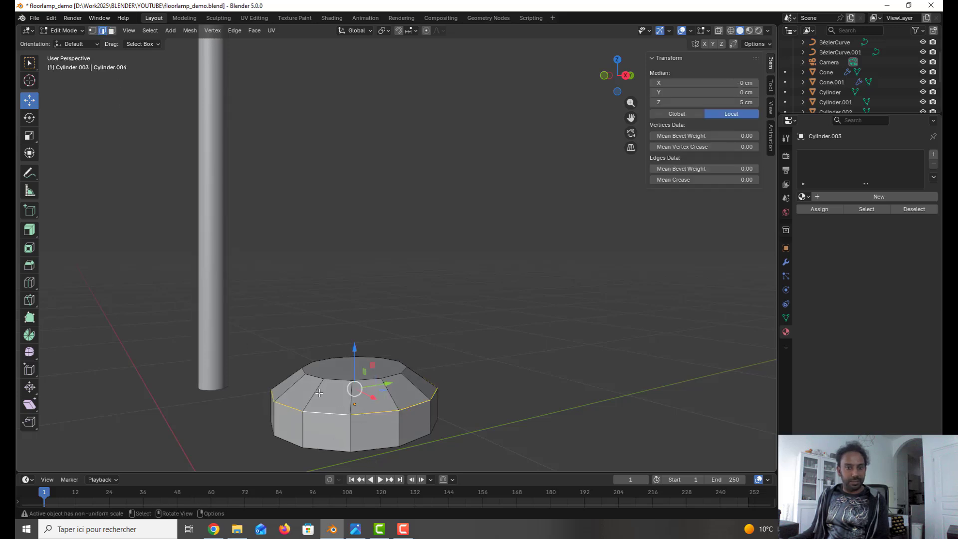
left_click(28, 265)
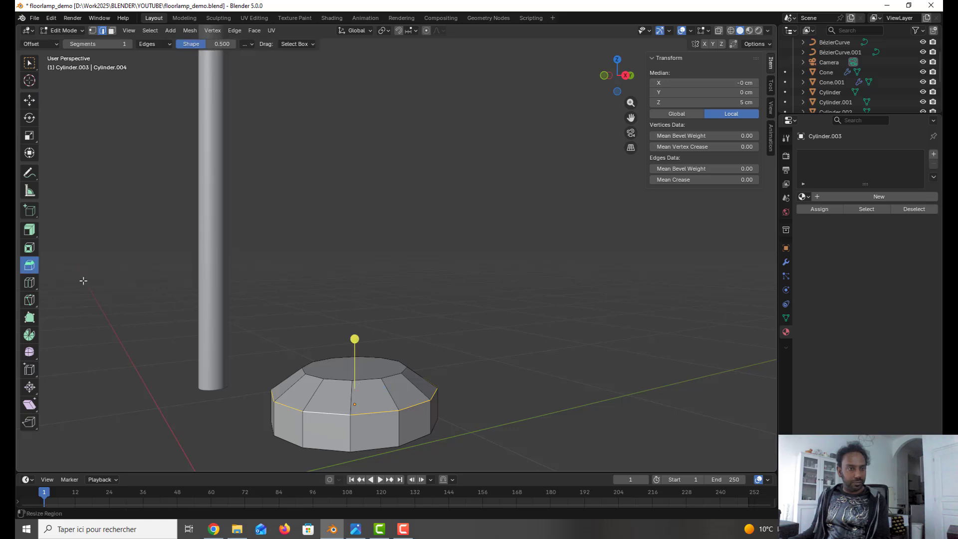
left_click_drag(355, 337, 356, 309)
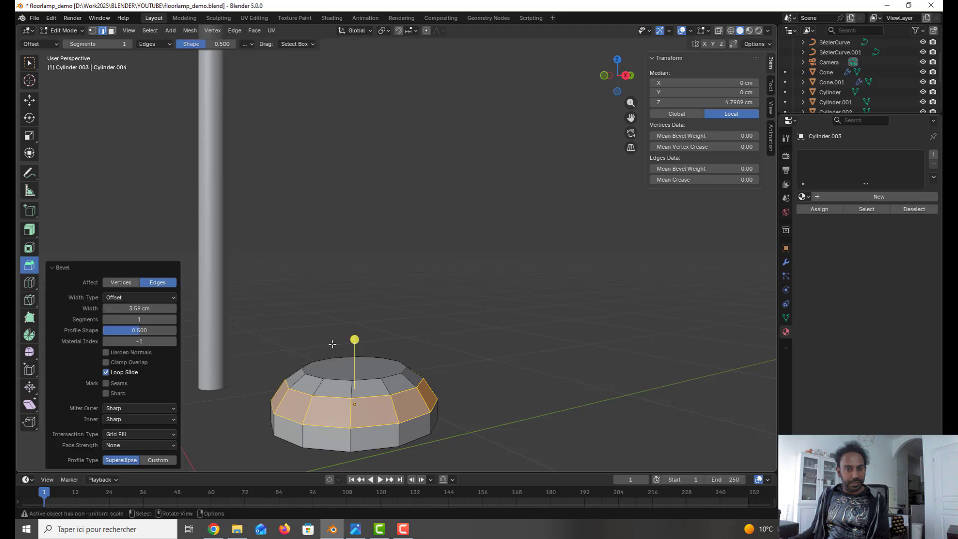
- Set the bevel to 4 segments and return to Object Mode in front view
left_click(159, 320)
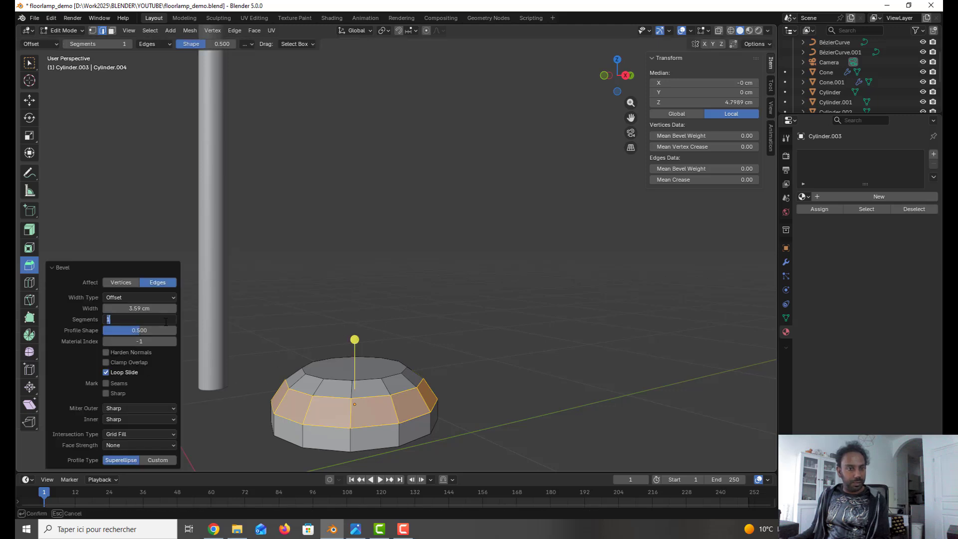
type("5")
key("Return")
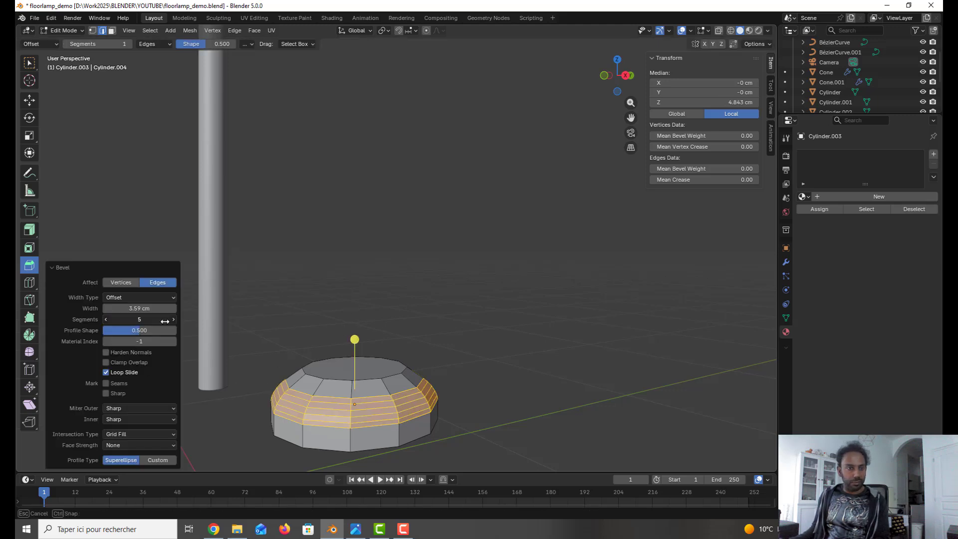
left_click(165, 321)
type("4")
key("Return")
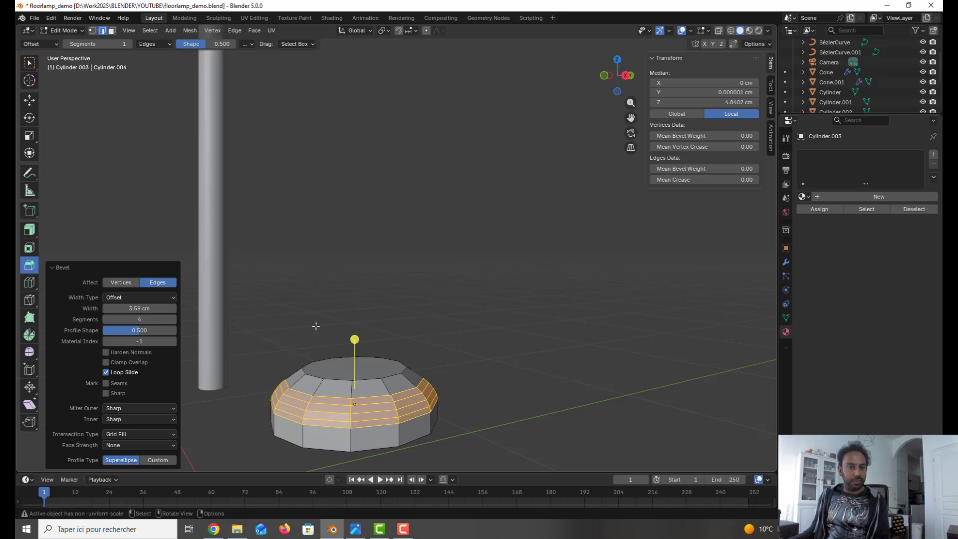
left_click(462, 342)
scroll(449, 350, "down", 2)
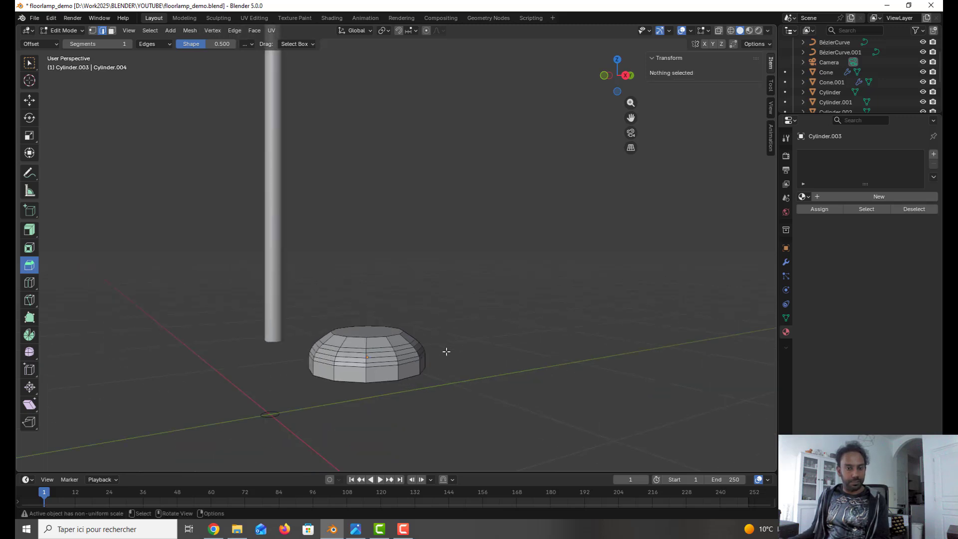
scroll(446, 352, "up", 2)
key("KP_1")
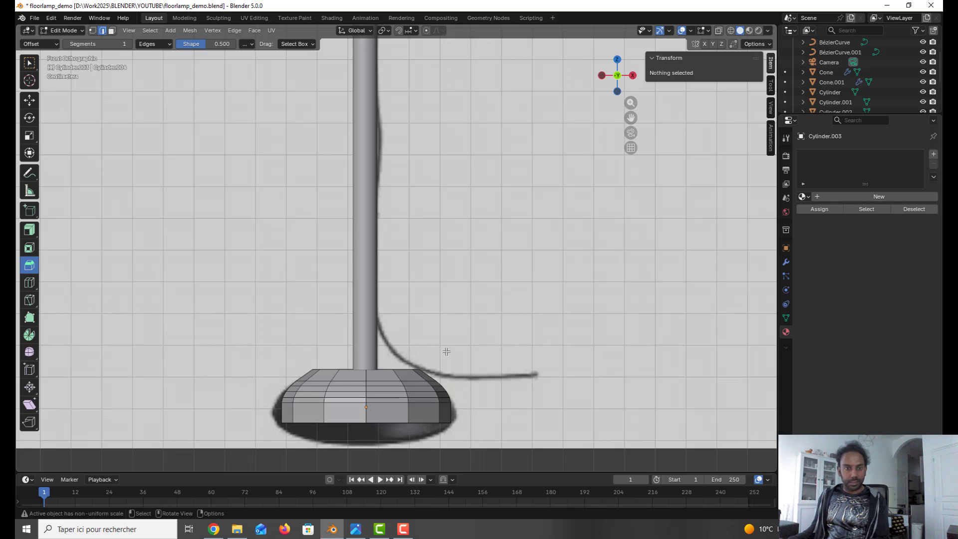
scroll(446, 351, "down", 1)
key("Tab")
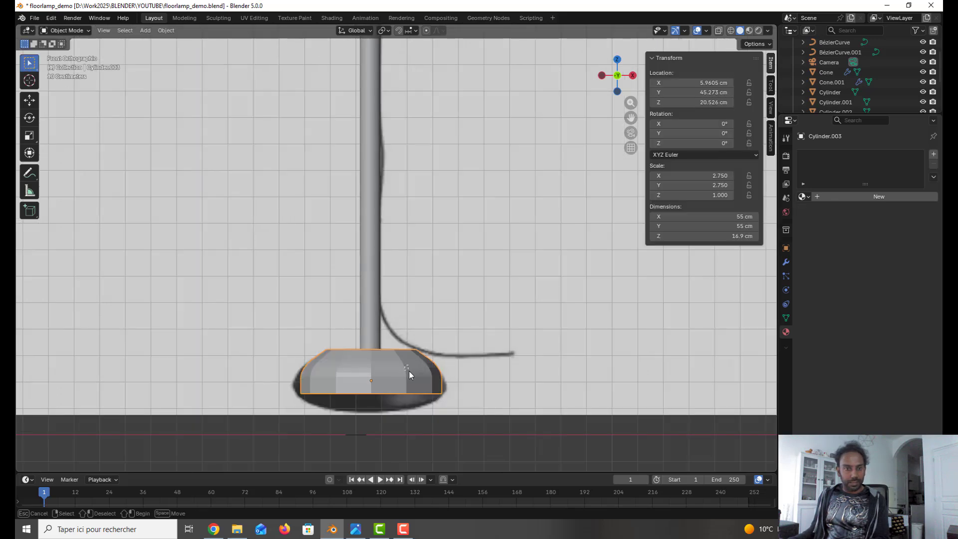
- Try to lower the base along Z to match the reference image
key("g")
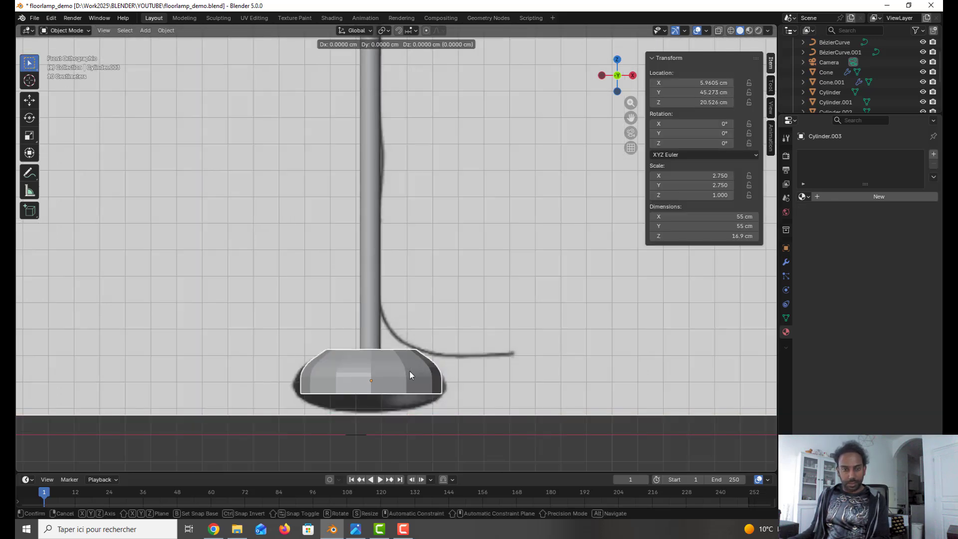
key("z")
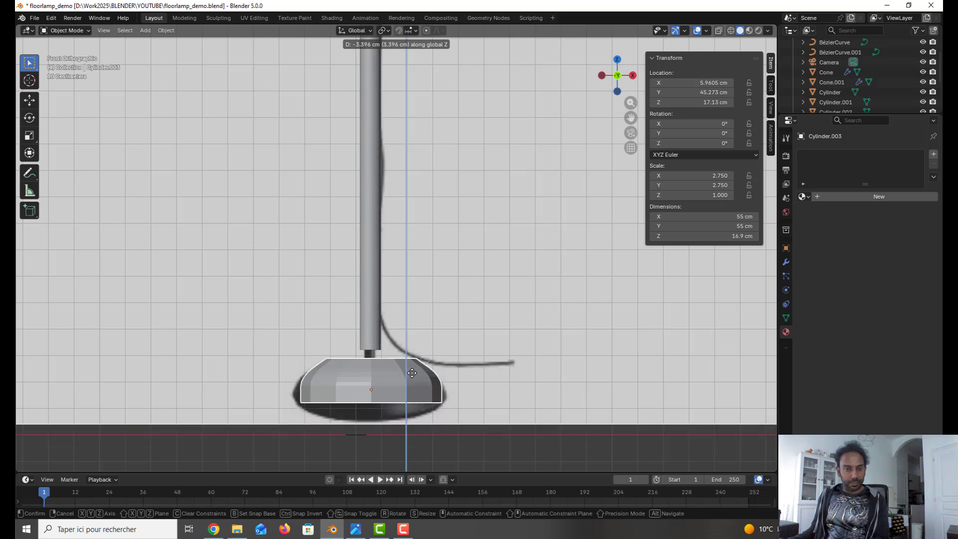
left_click(486, 373)
key("ctrl+z")
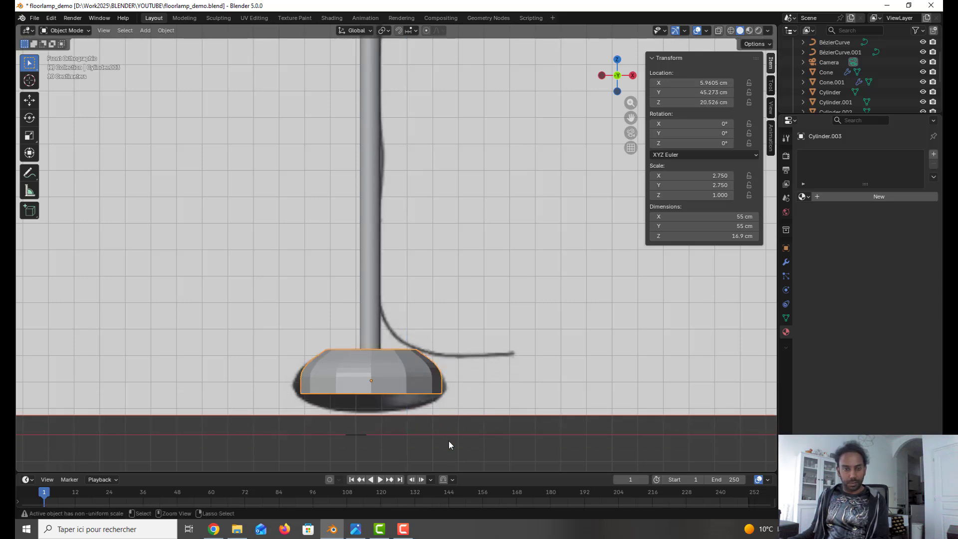
left_click(448, 444)
left_click(413, 386)
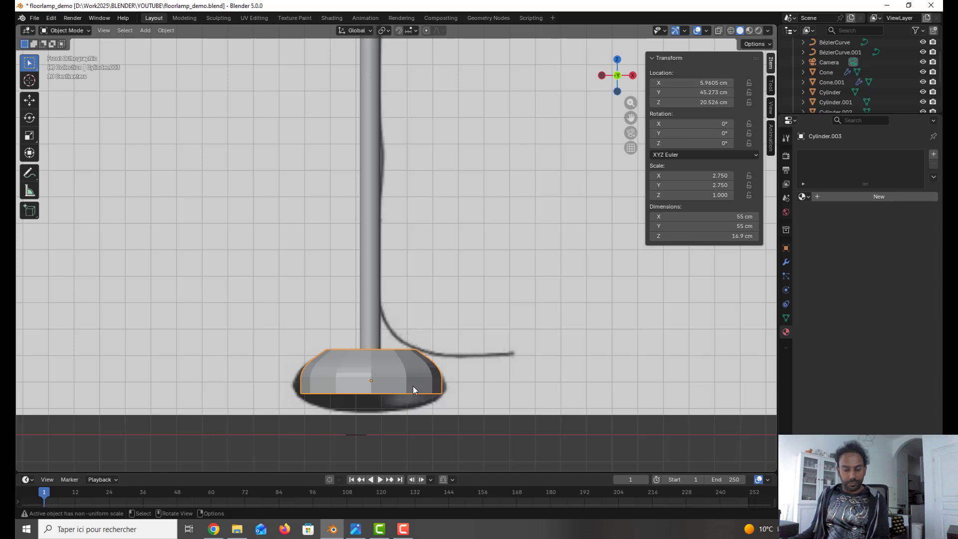
key("g")
key("z")
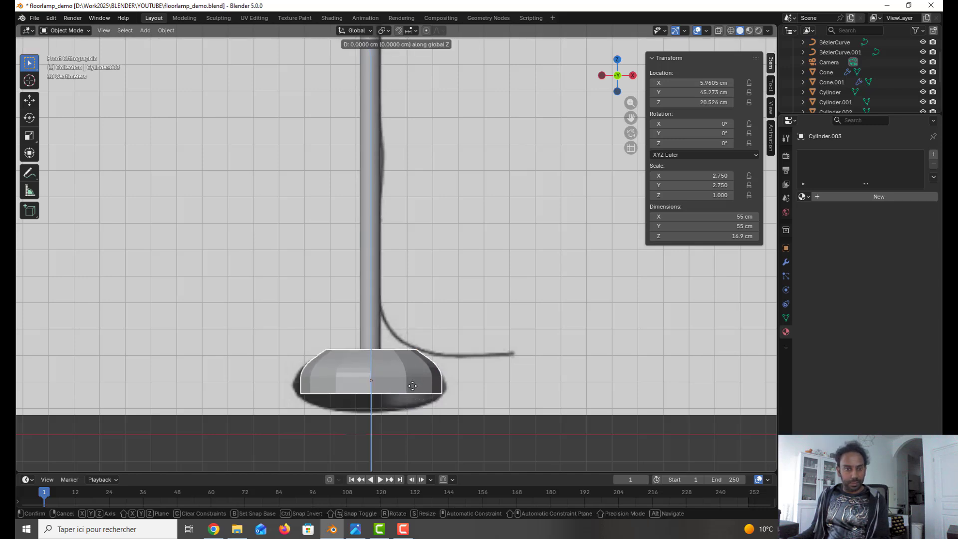
left_click(412, 389)
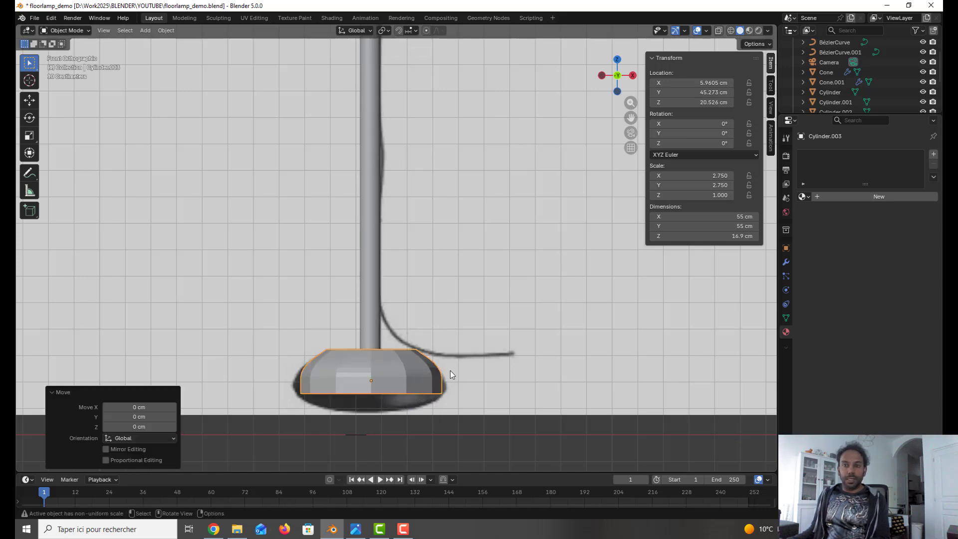
- Apply Shade Auto Smooth to the base and add a Subdivision Surface modifier with viewport level 2
right_click(429, 372)
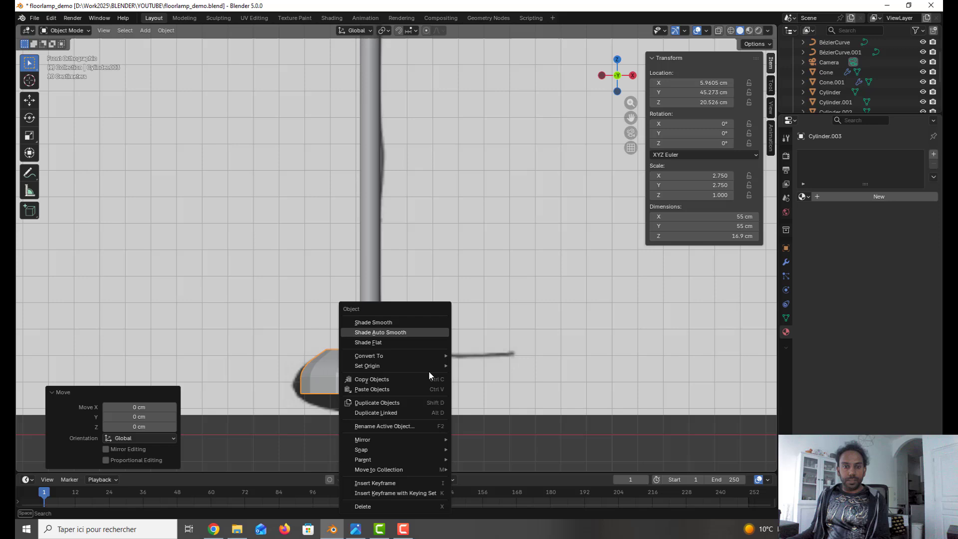
left_click(425, 331)
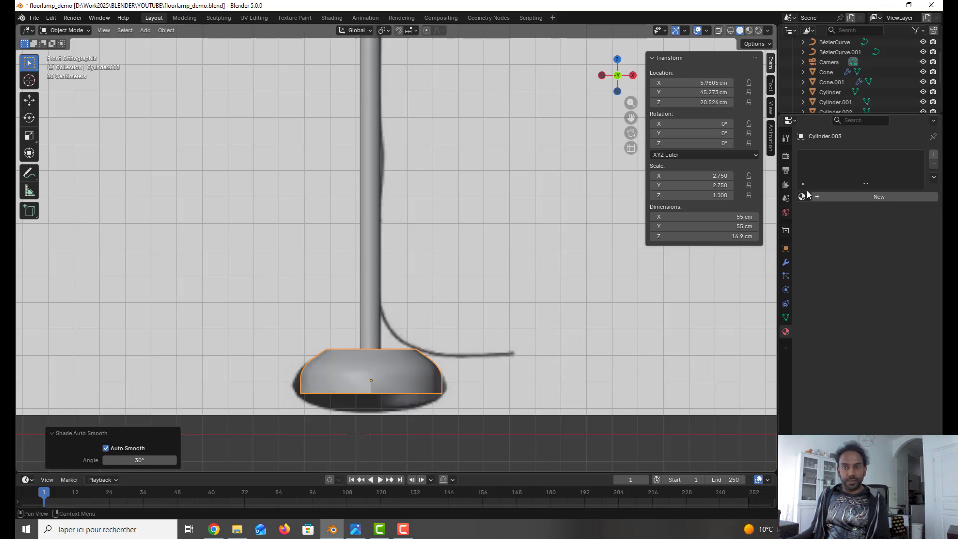
left_click(786, 262)
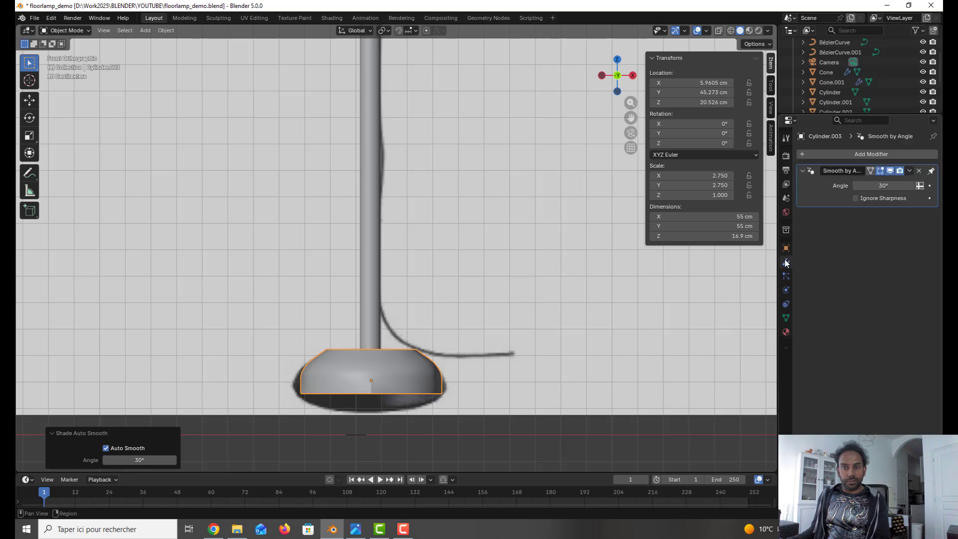
left_click(873, 154)
mouse_move(862, 159)
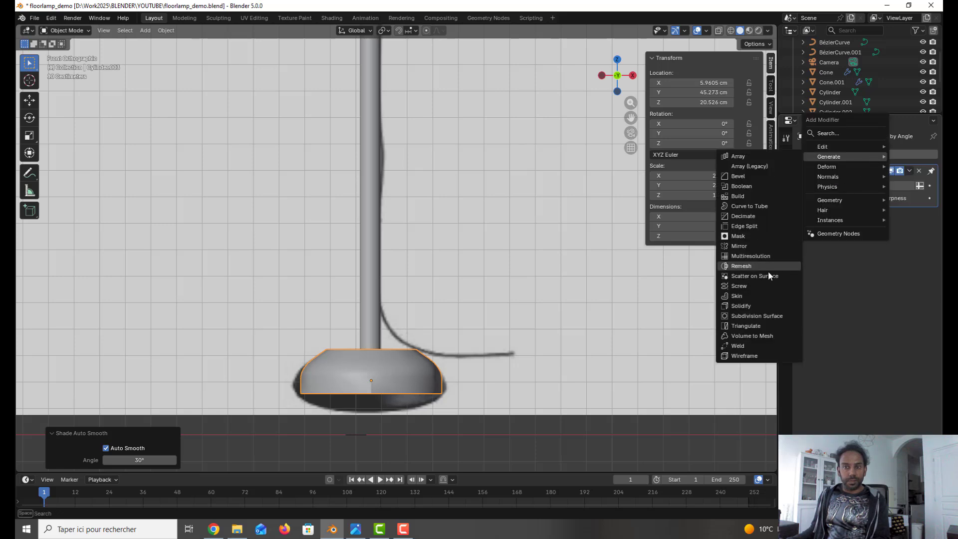
left_click(754, 317)
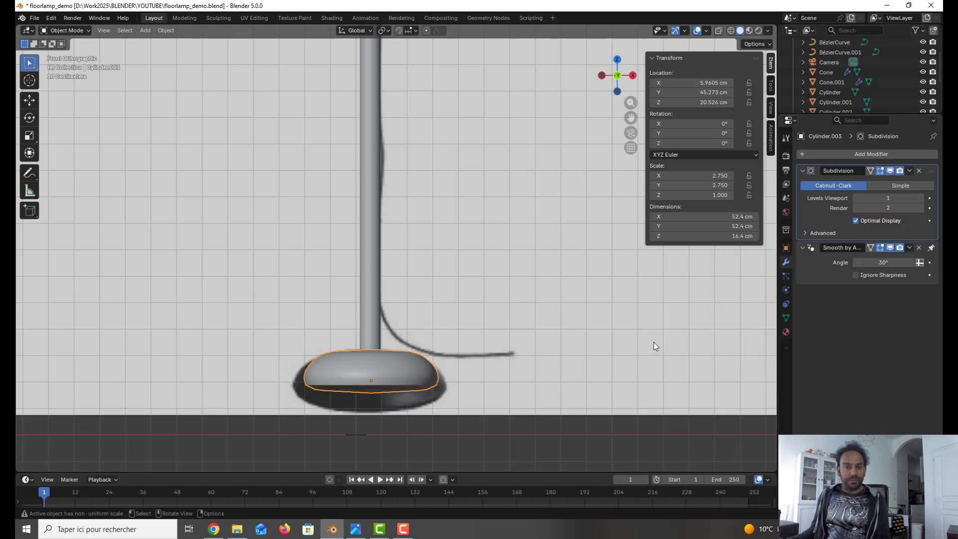
left_click(922, 199)
middle_click_drag(531, 329, 412, 378)
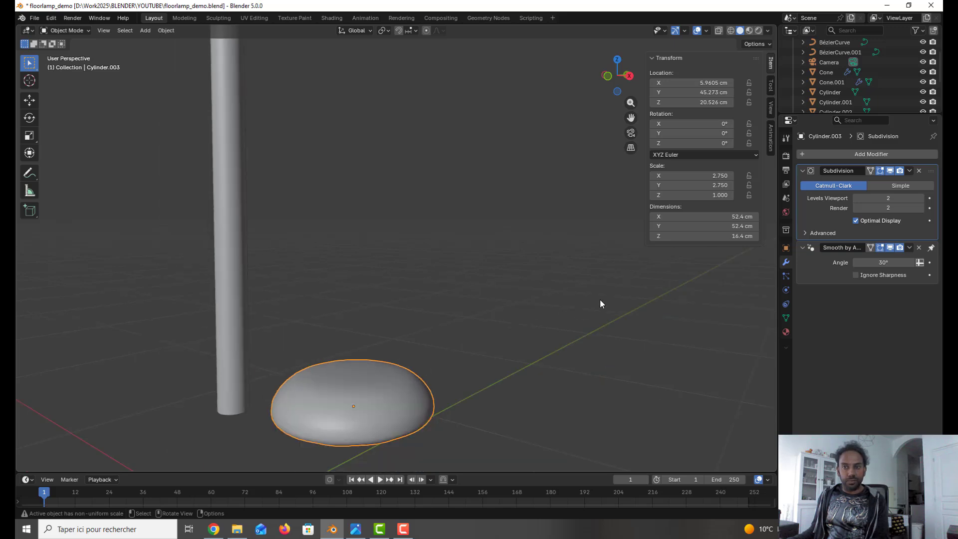
- Enter Edit Mode on the base and add horizontal loop cuts on its upper slope, sliding one to a factor of about -0.53
key("Tab")
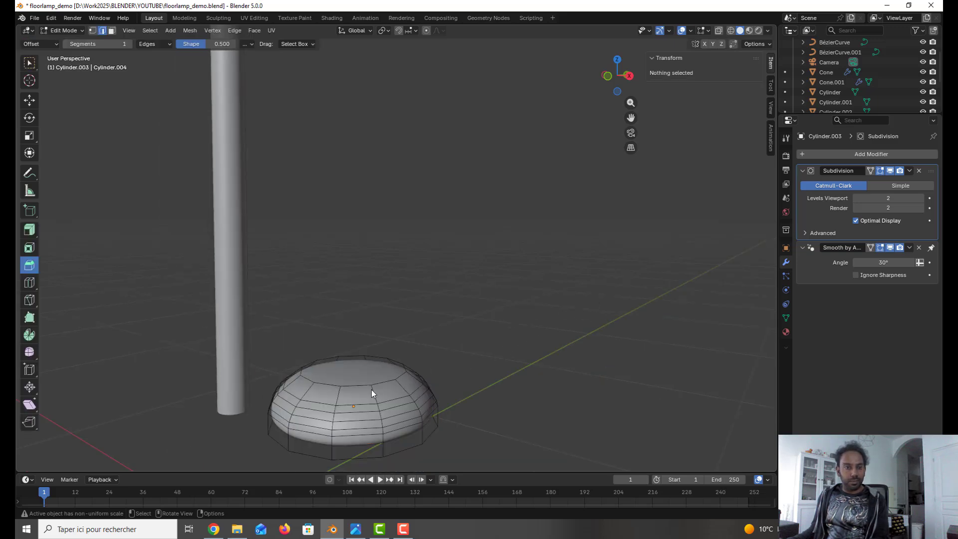
middle_click_drag(371, 389, 382, 383)
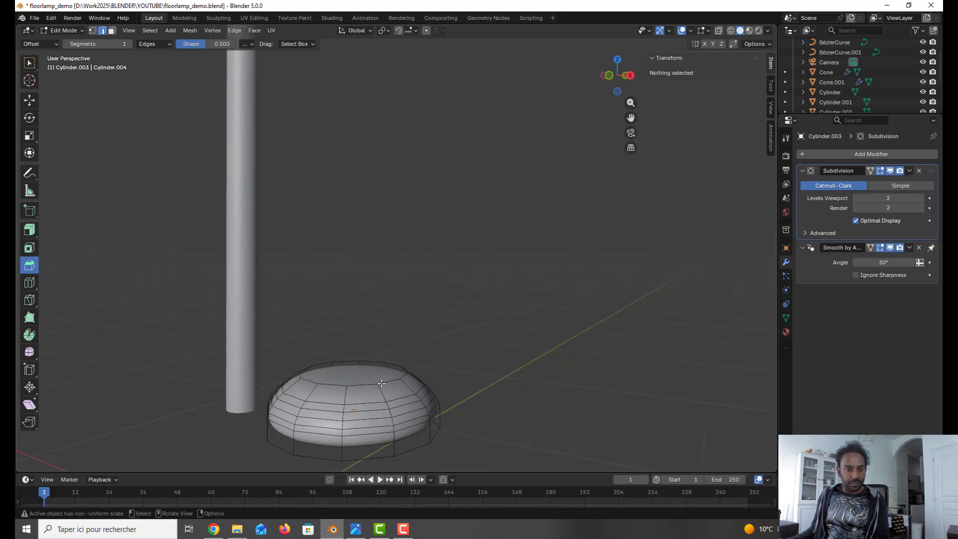
key("ctrl+r")
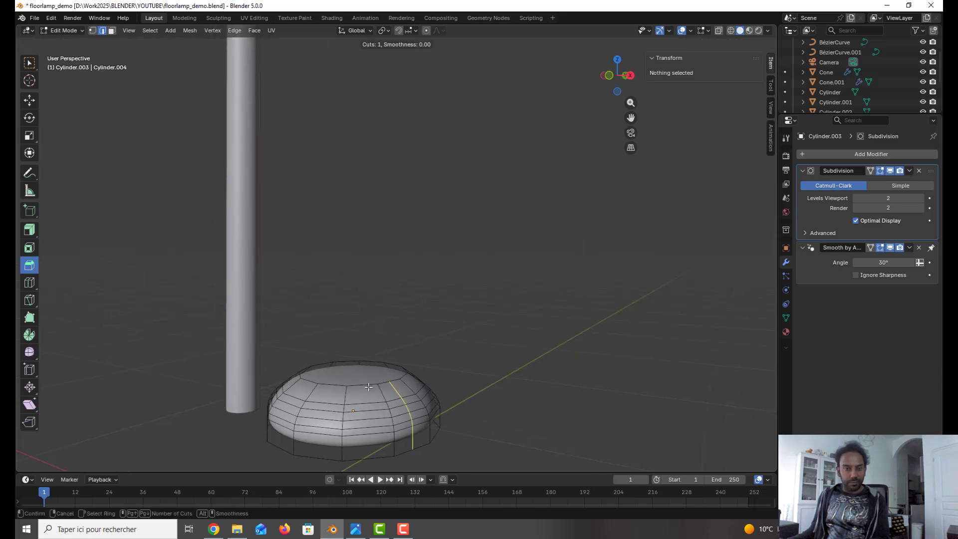
left_click(339, 396)
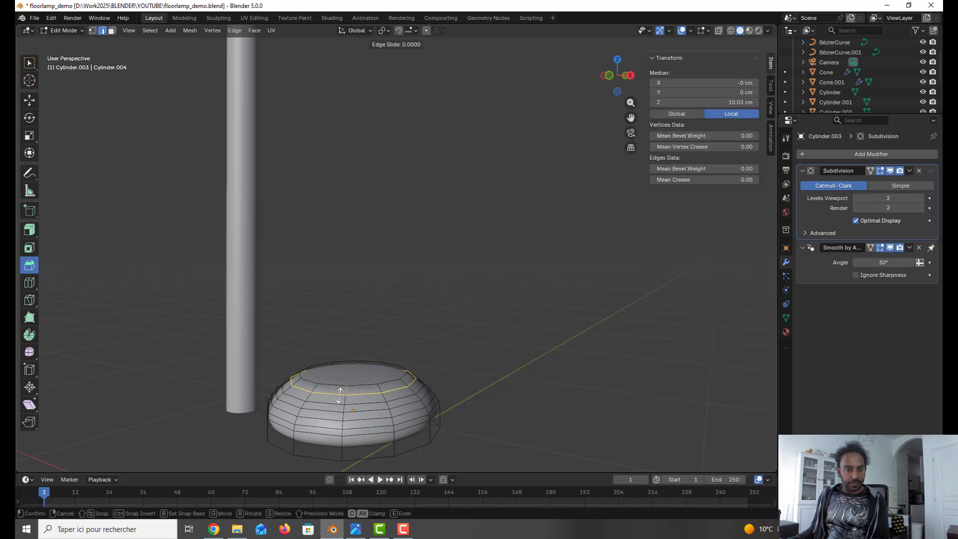
left_click_drag(344, 390, 352, 407)
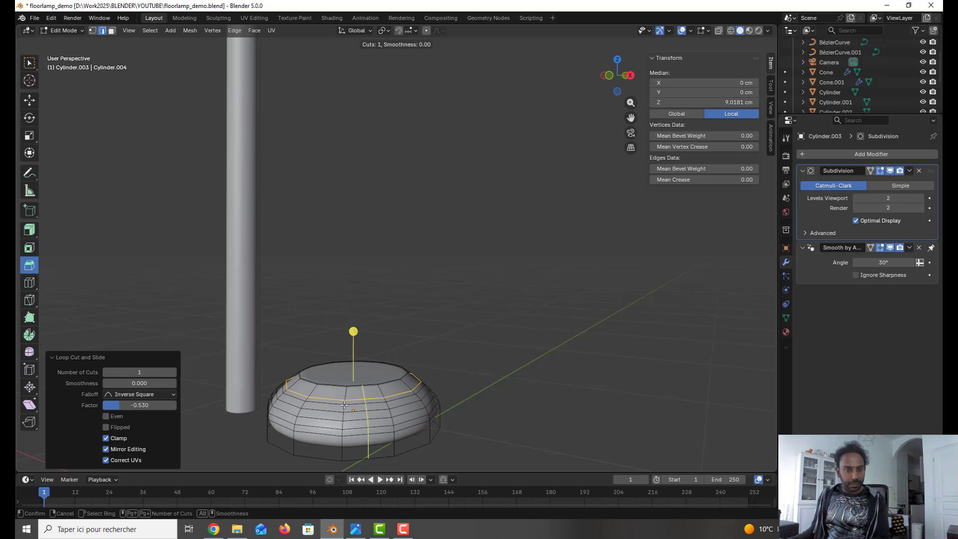
left_click_drag(344, 405, 346, 430)
left_click(335, 439)
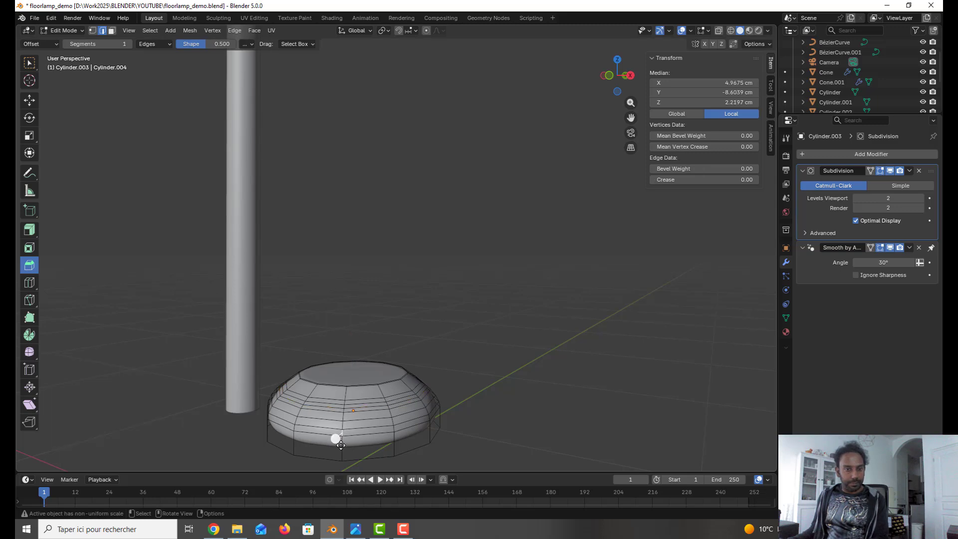
- Add two horizontal loop cuts to the base's vertical side, one near the bottom (factor about 0.542) and one near the upper edge (about -0.789)
left_click(341, 445, "alt")
key("s")
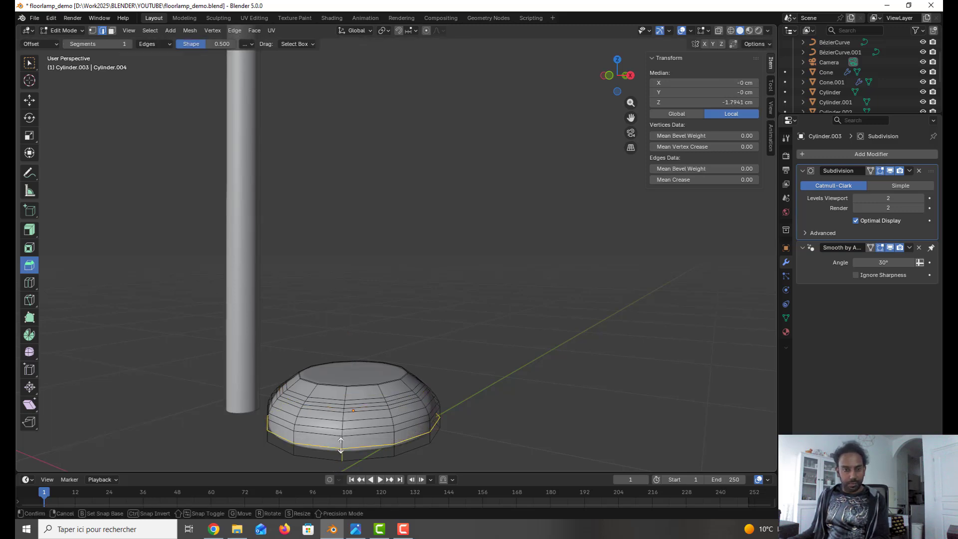
key("g")
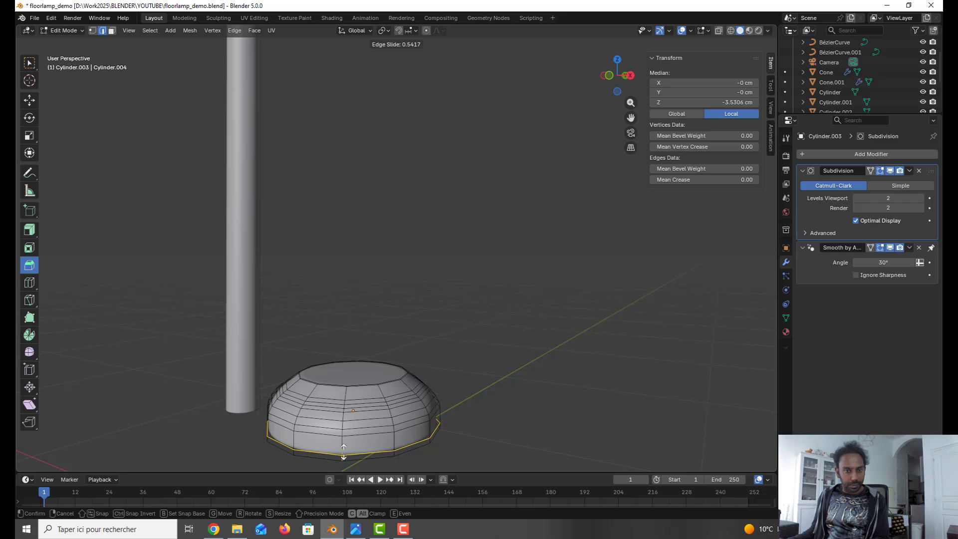
left_click(343, 451)
key("ctrl+r")
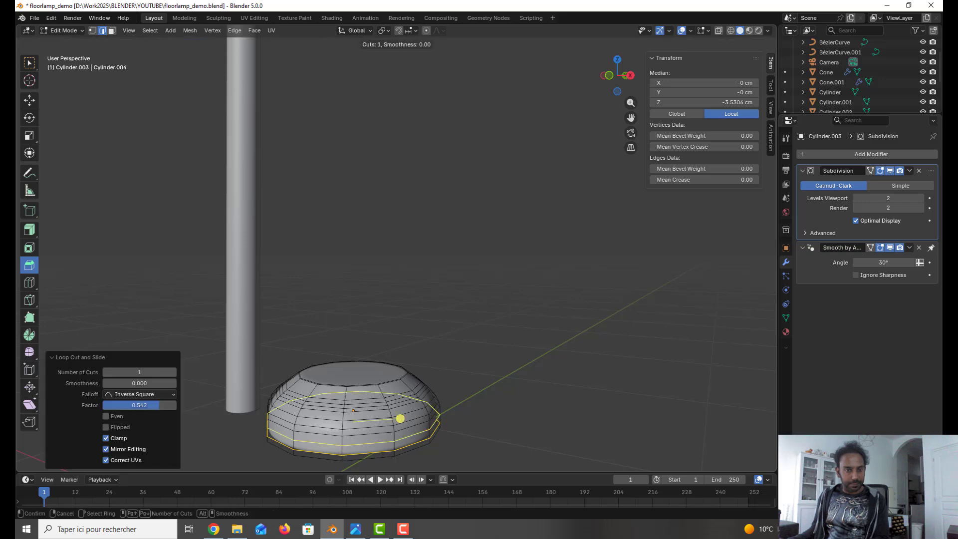
left_click(461, 438)
left_click(463, 429)
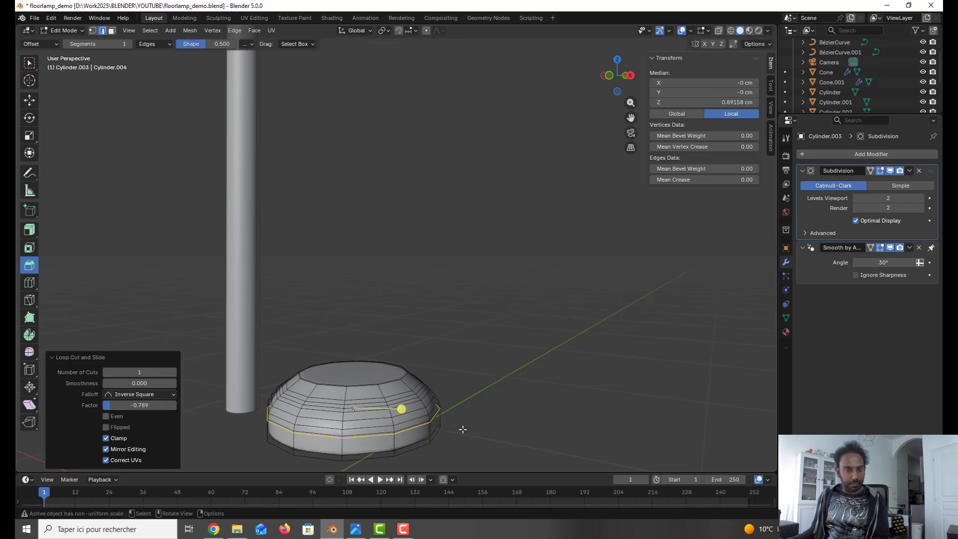
- Return to Object Mode, view the lamp from the front and save the file
key("Tab")
middle_click_drag(479, 389, 484, 360)
key("KP_1")
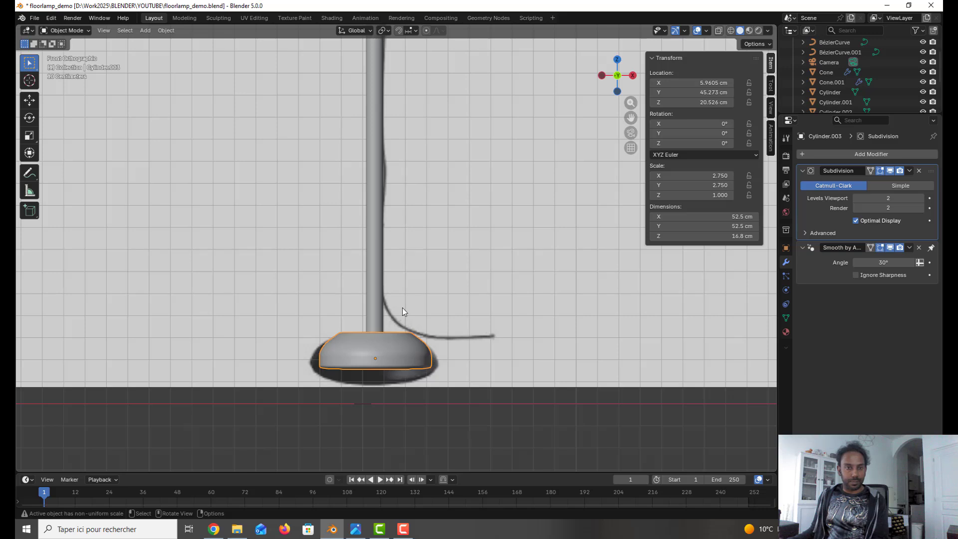
key("ctrl+s")
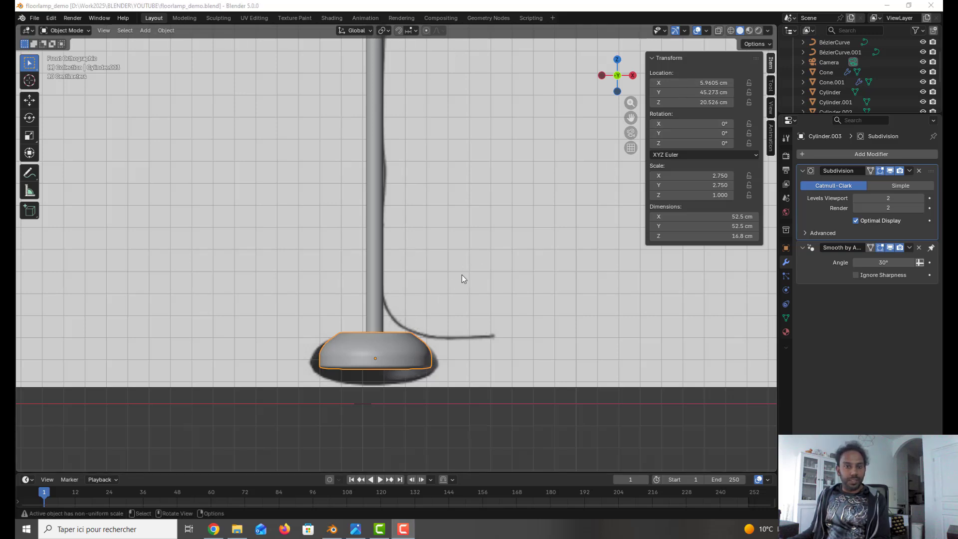
- Create a new material on the base and name it Black Plastic
left_click(787, 332)
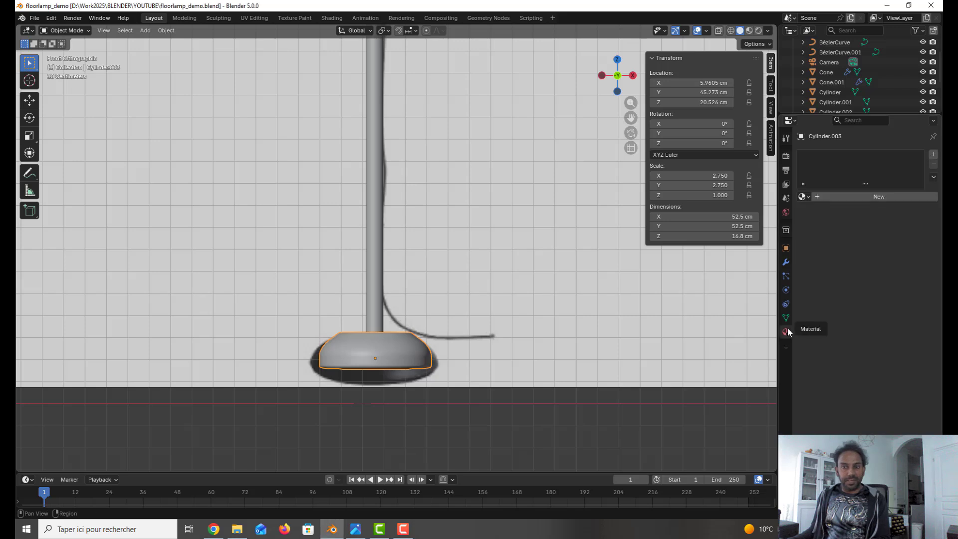
left_click(852, 199)
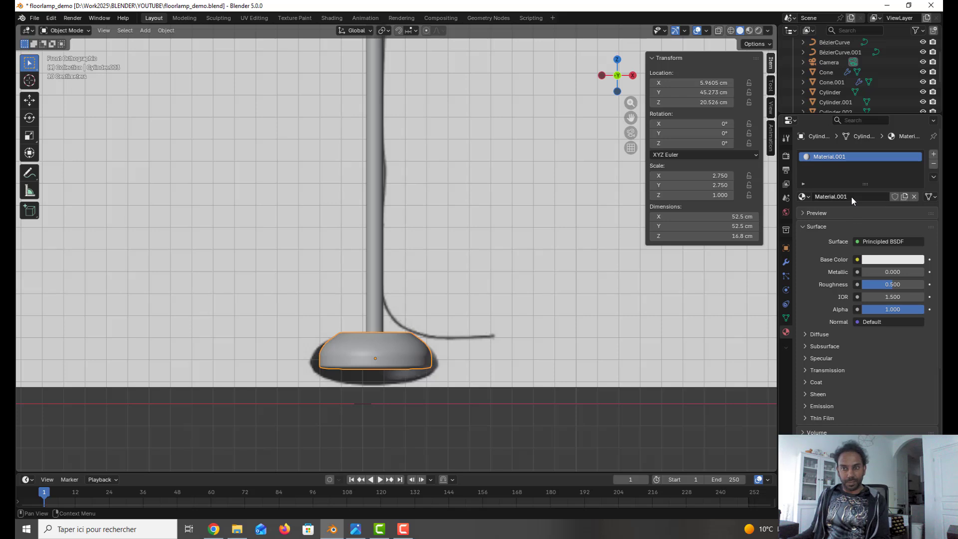
left_click(852, 197)
key("Home")
type("B")
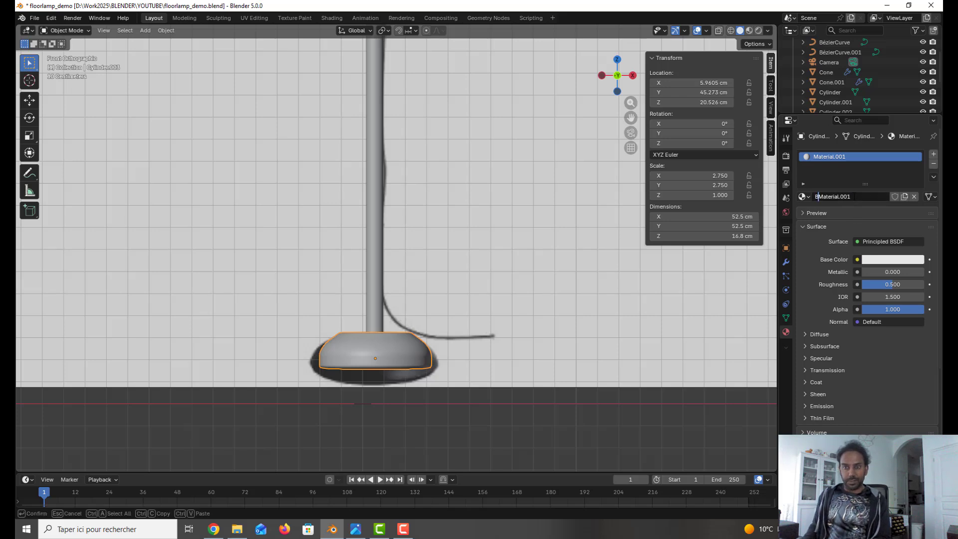
key("shift+End")
type("l")
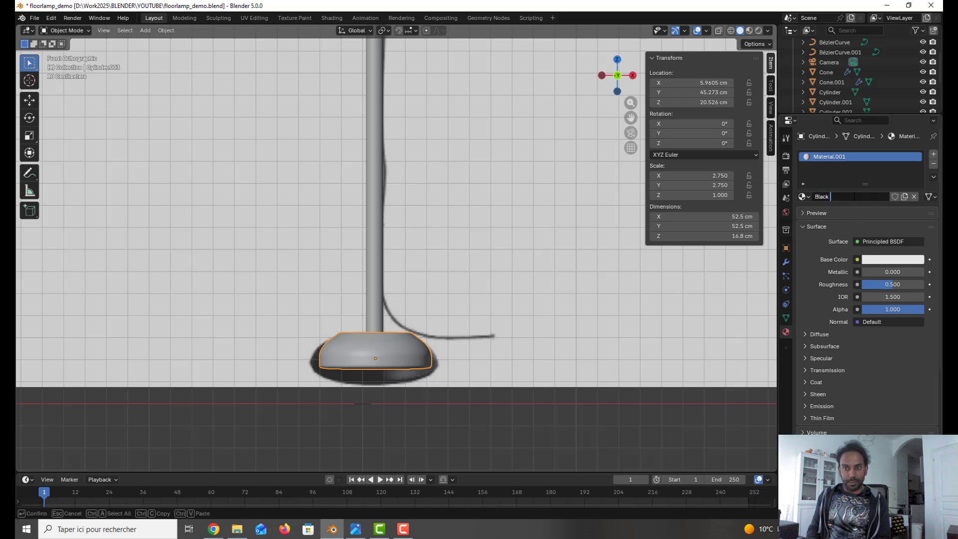
type("ack Plastic")
key("Return")
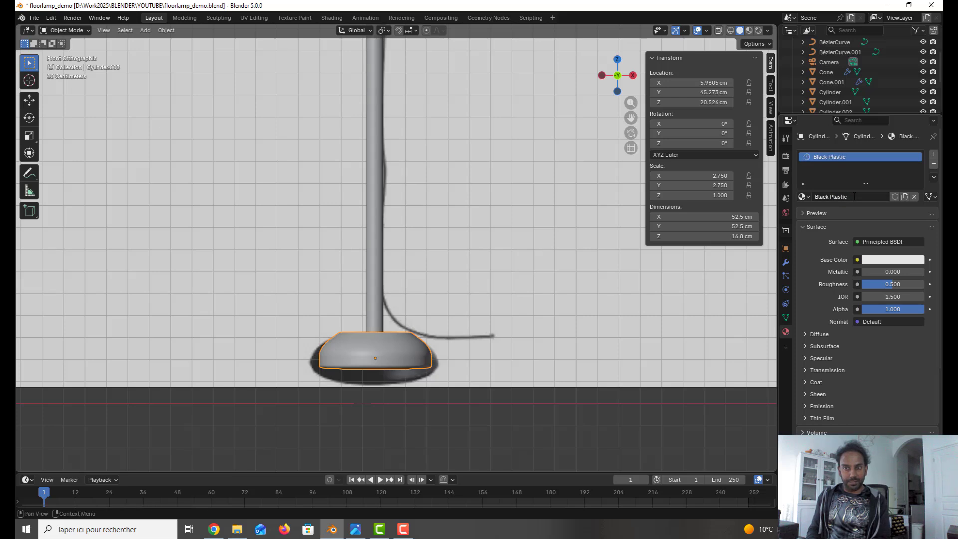
- Set the Black Plastic base color to RGB values of 0.03 for red, green and blue
left_click(897, 260)
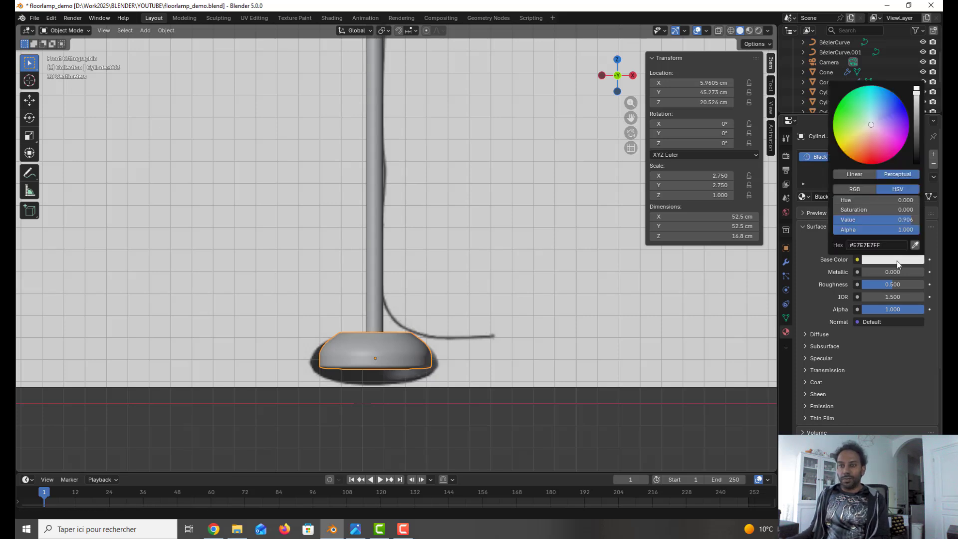
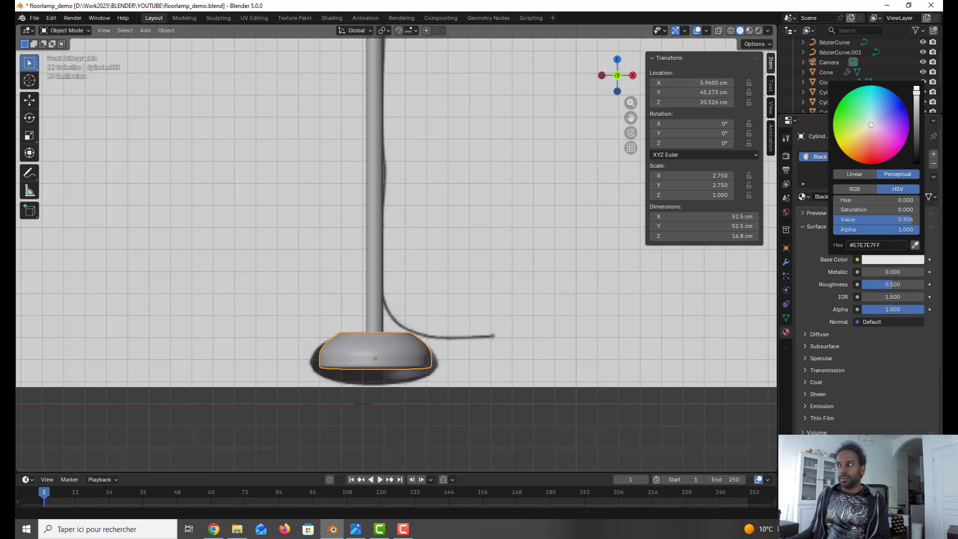
left_click(867, 190)
left_click(907, 202)
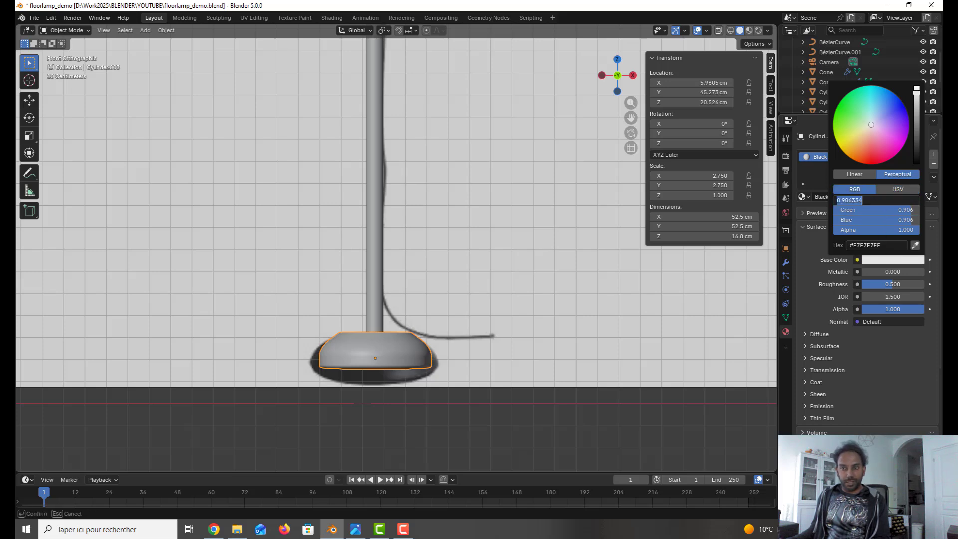
type("0.0")
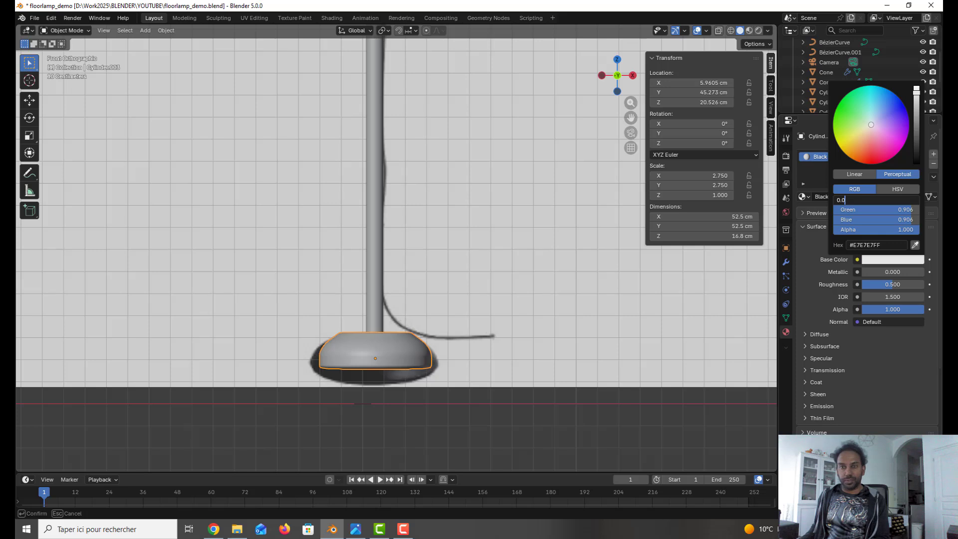
type("3")
key("Tab")
type("0")
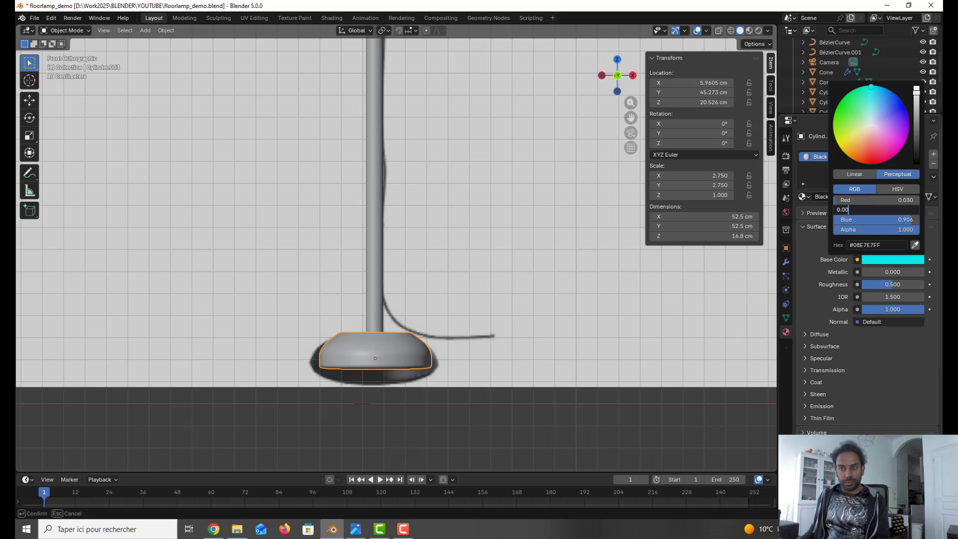
type(".03")
key("Return")
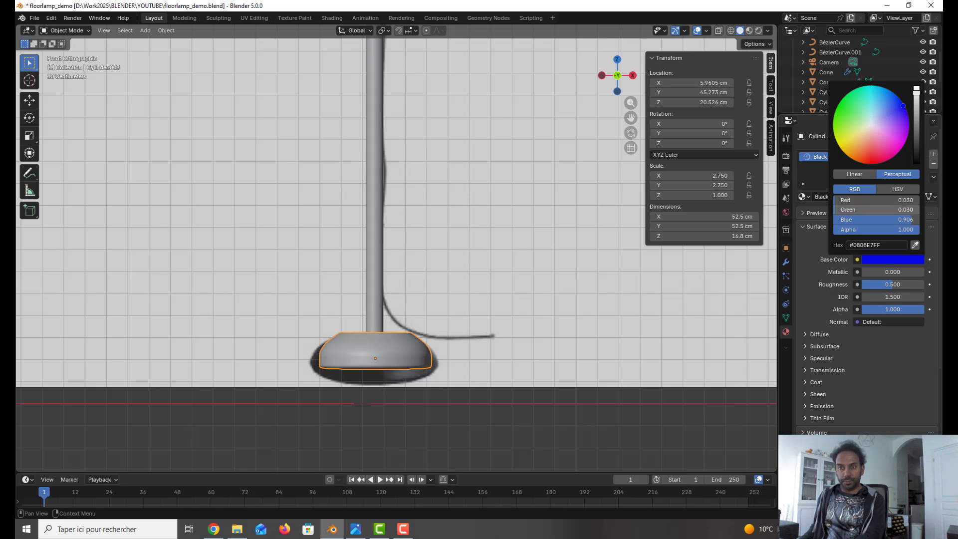
left_click(907, 221)
type("0.03")
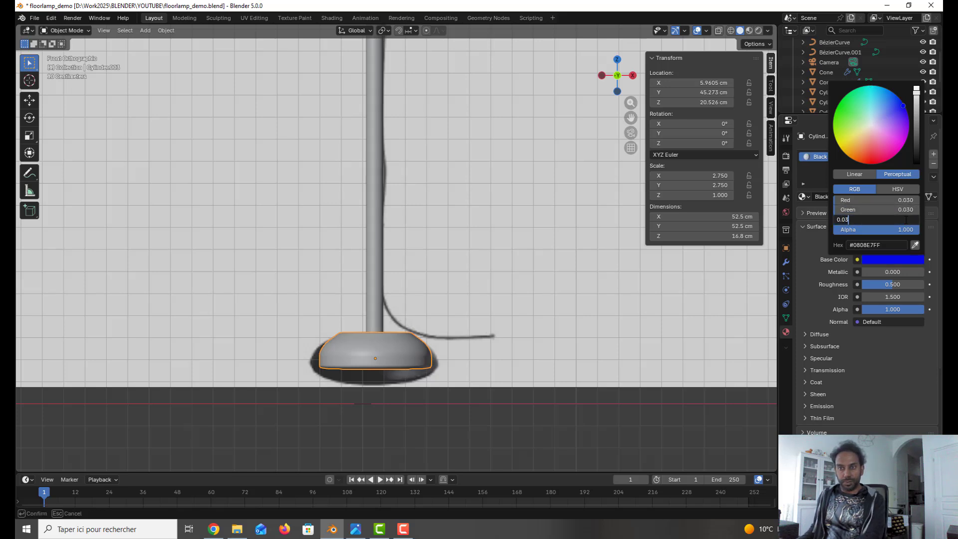
key("Return")
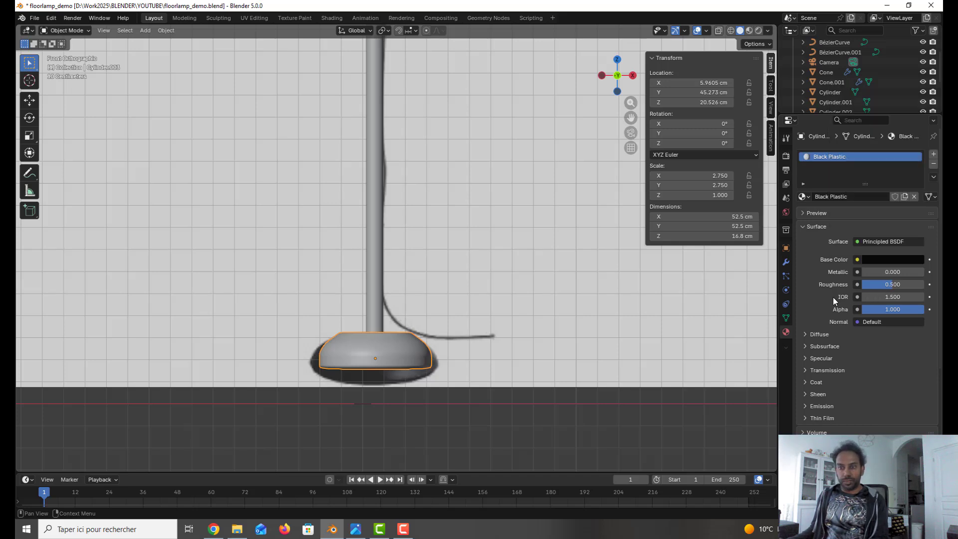
- Set the Black Plastic material's roughness to 0.45
left_click(904, 286)
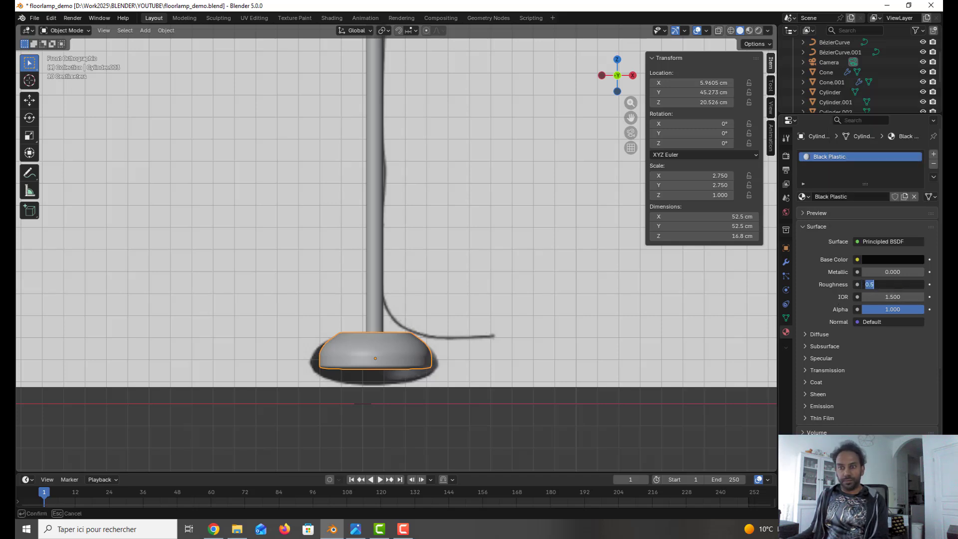
type("0")
key("Return")
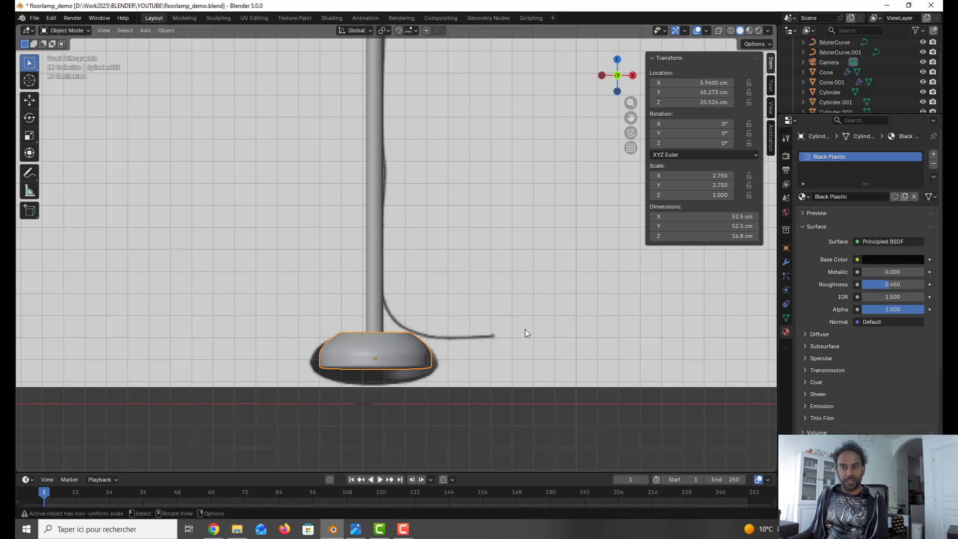
- Create a new material on the lamp's vertical pole and name it Metal
left_click(468, 340)
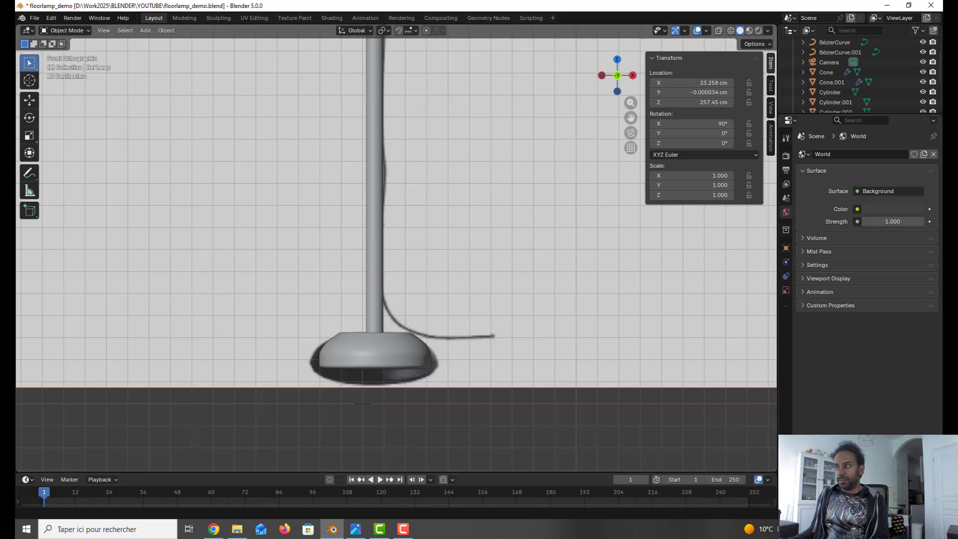
left_click(377, 253)
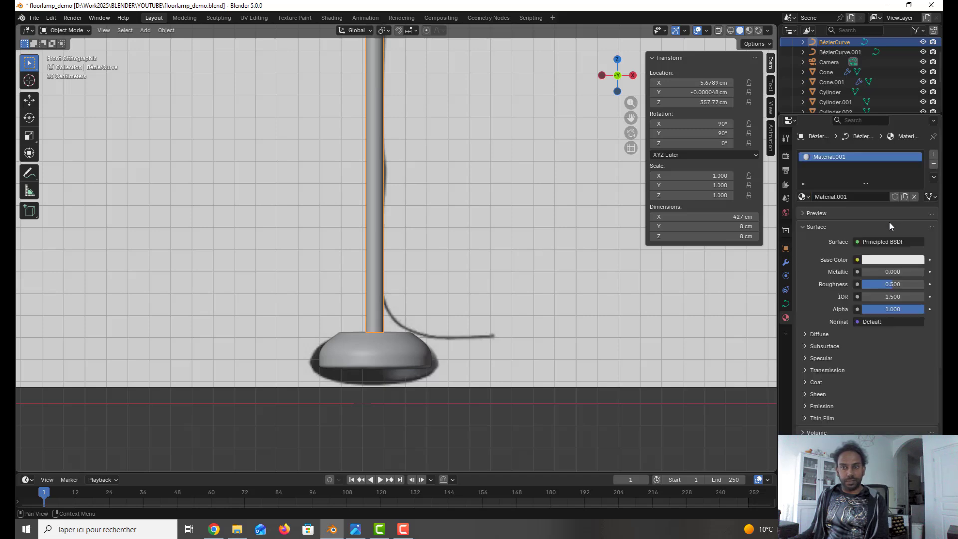
left_click(861, 197)
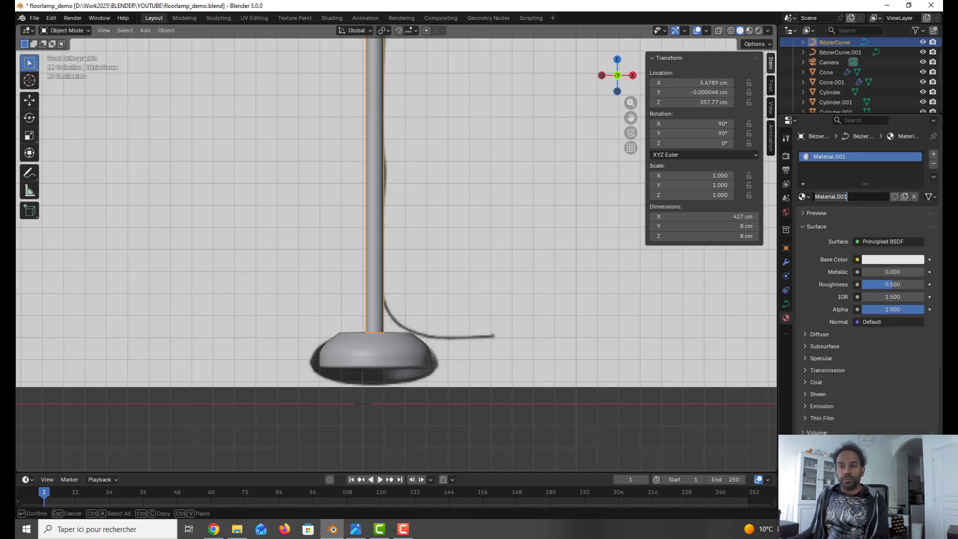
type("Meta")
key("Return")
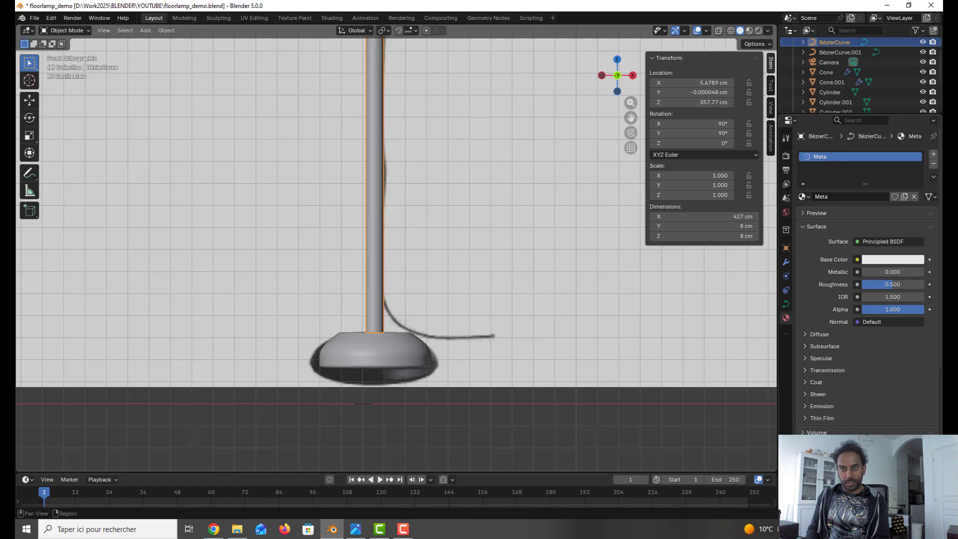
left_click(840, 196)
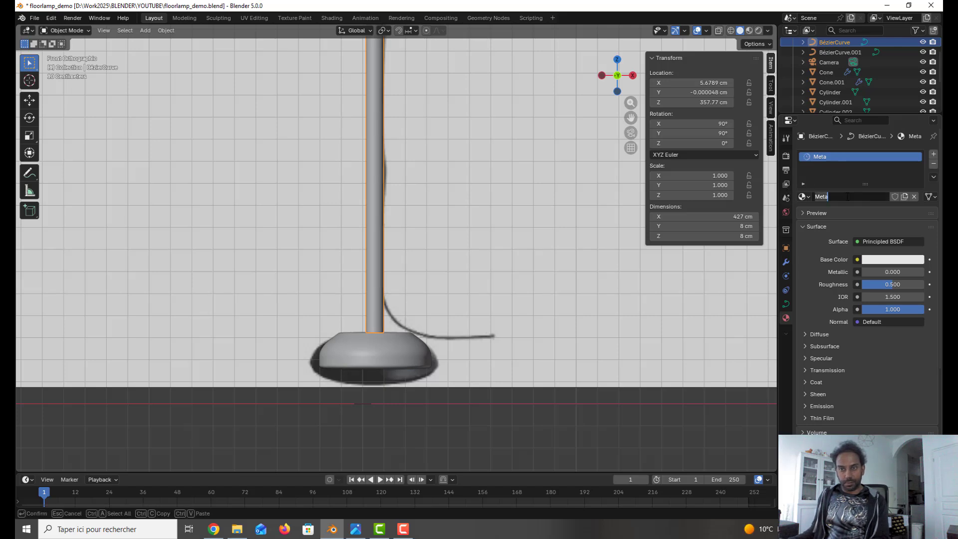
left_click(848, 197)
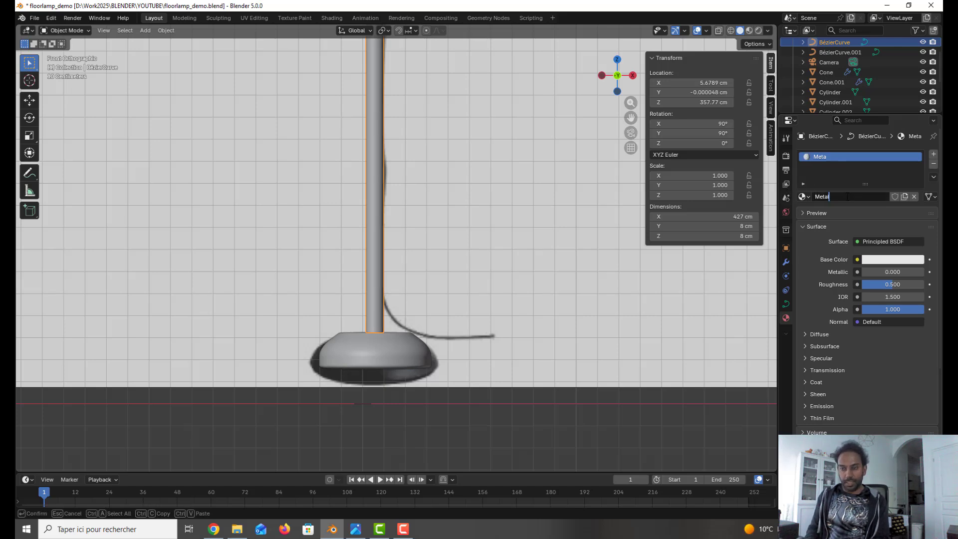
type("l")
key("Return")
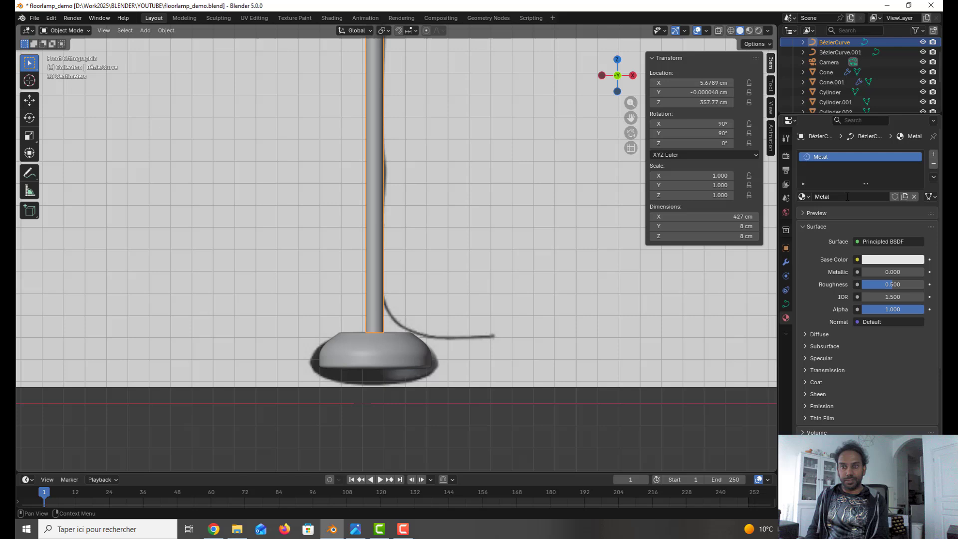
- Set the Metal base color to RGB values of 0.6 for red, green and blue
left_click(880, 260)
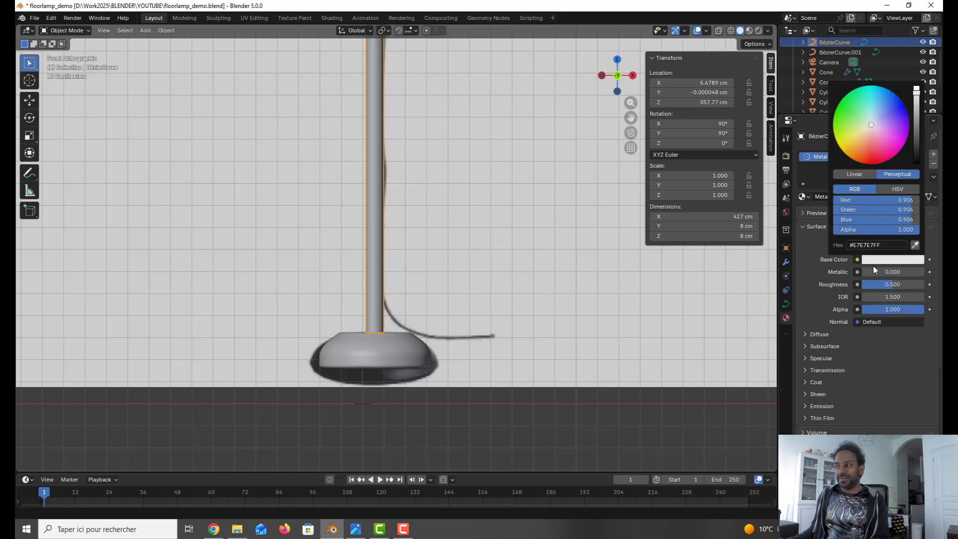
left_click(895, 200)
type("0.6")
key("Return")
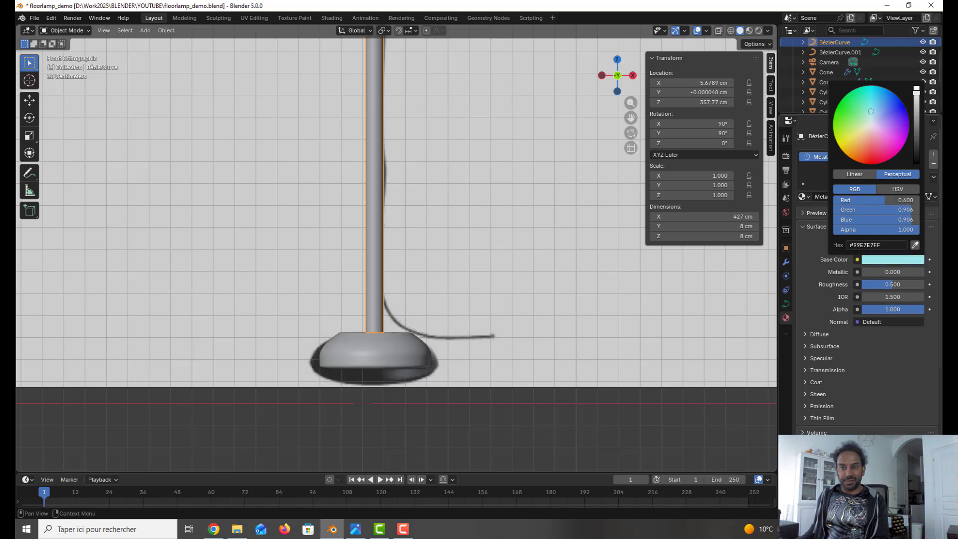
left_click(912, 209)
type("0.")
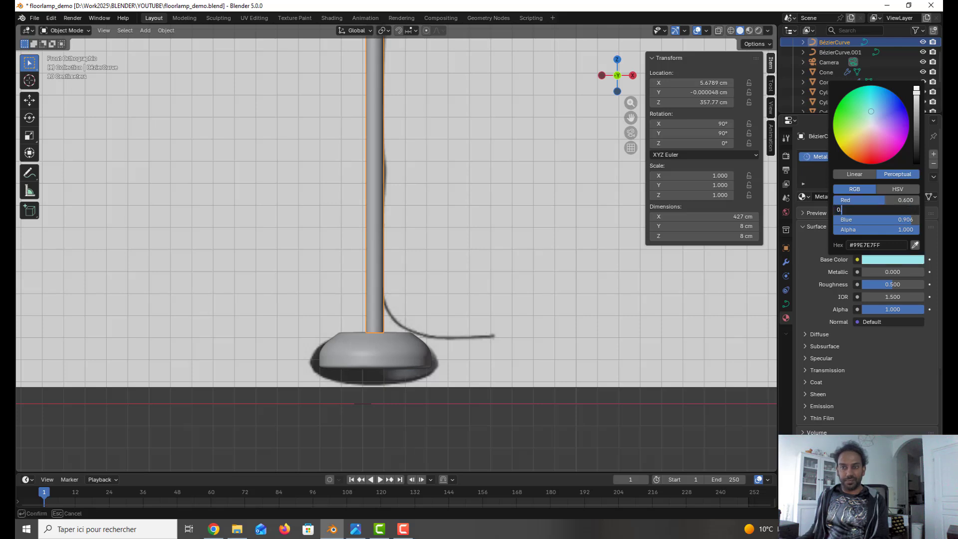
key("Return")
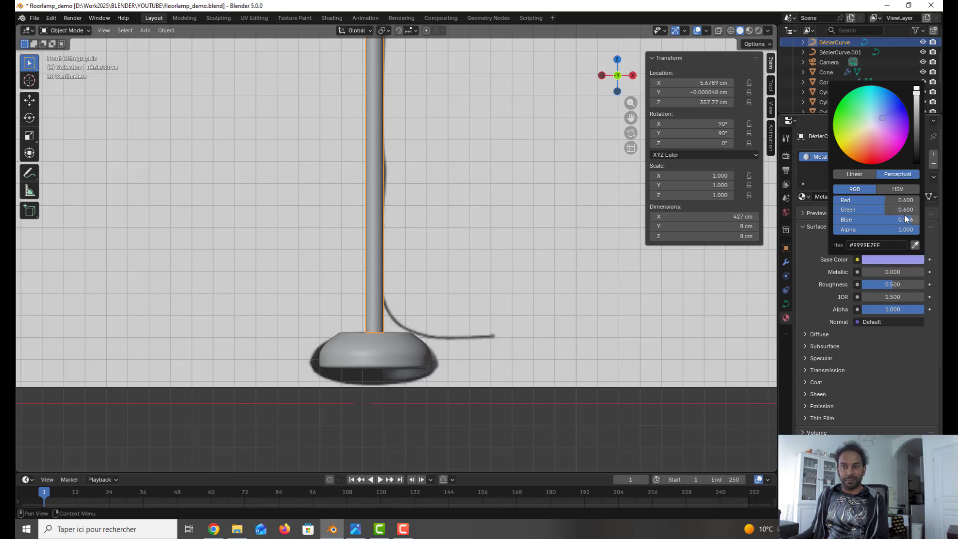
left_click(906, 220)
type("0")
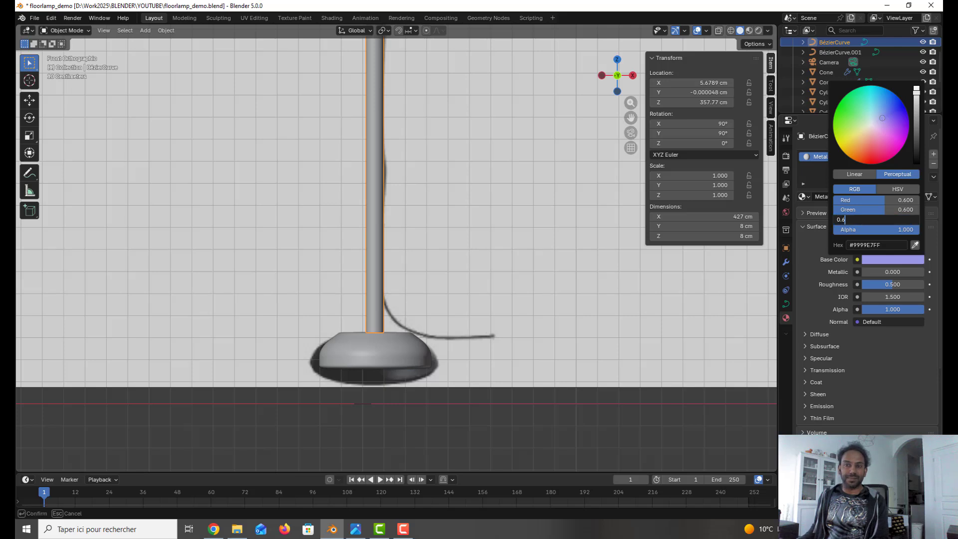
type(".6")
key("Return")
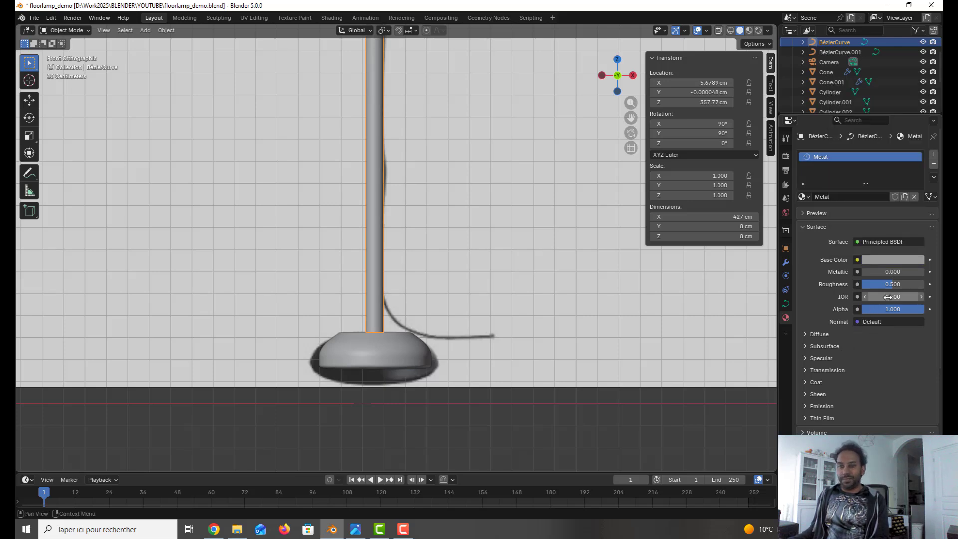
- Set the Metal material's metallic value to 1 and its roughness to 0.2
left_click(895, 276)
type("1")
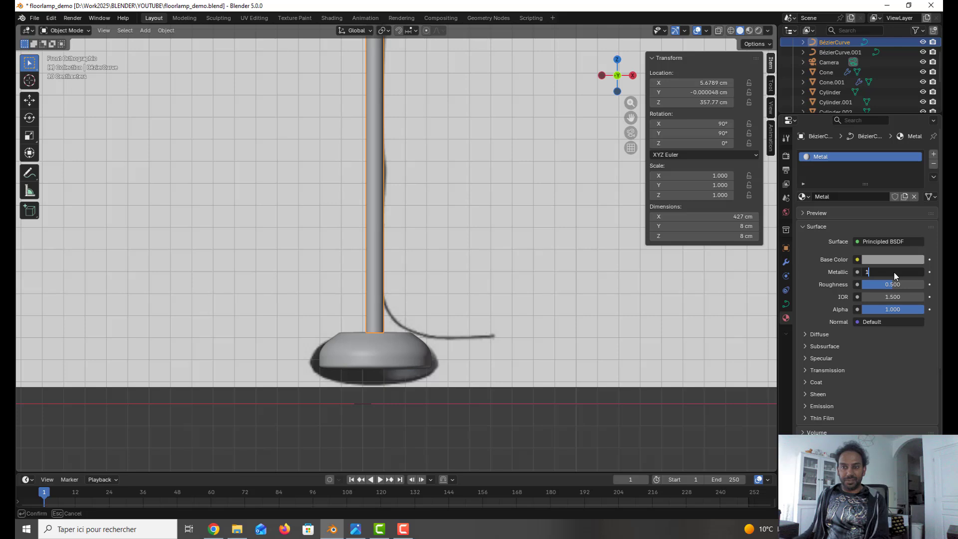
key("Return")
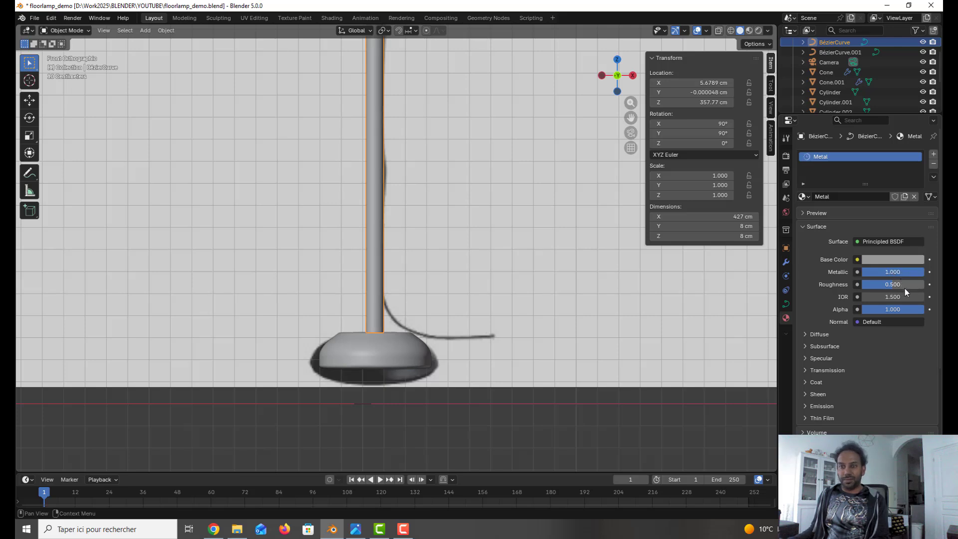
left_click(905, 286)
type("0.2")
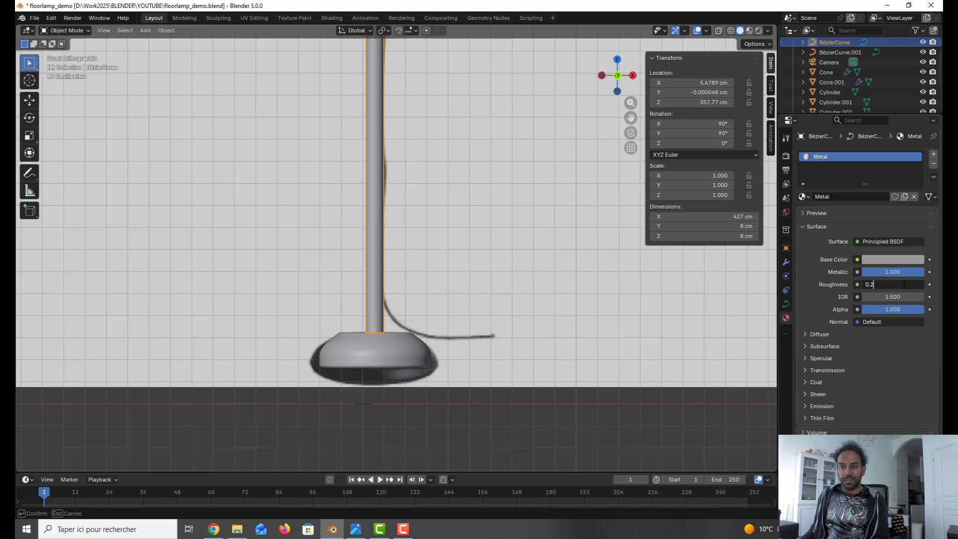
key("Return")
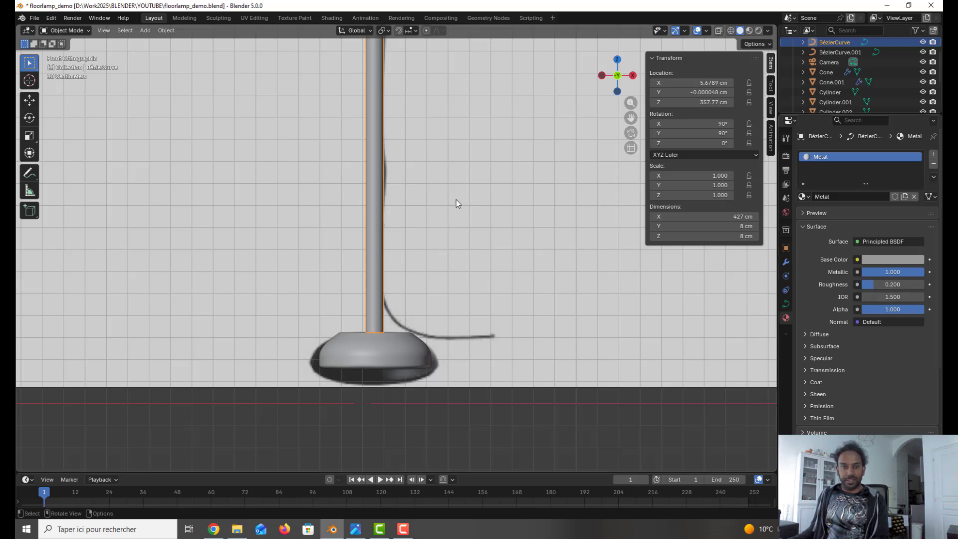
- Move the round base about -46.2 cm along the Y axis so it sits directly under the vertical pole
middle_click_drag(516, 175, 445, 279)
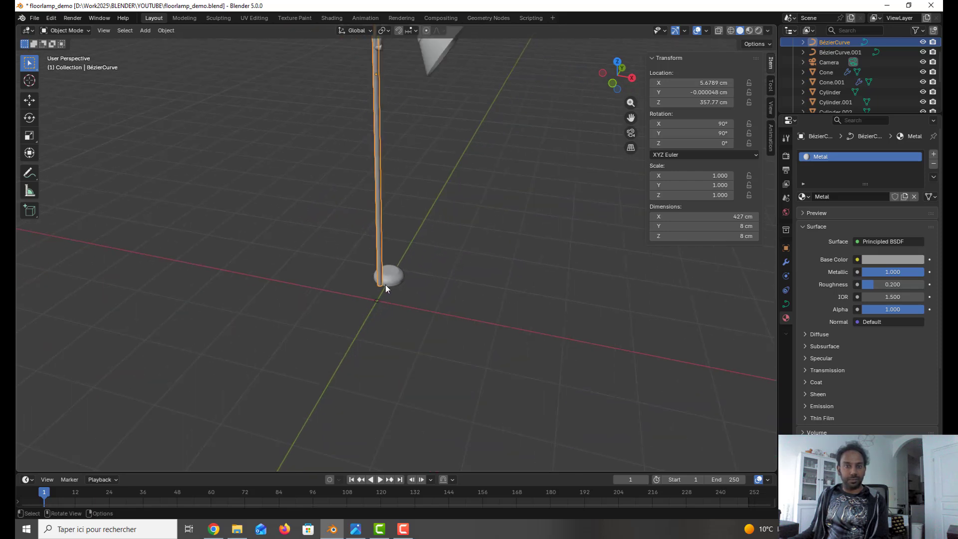
left_click(398, 277)
key("KP_3")
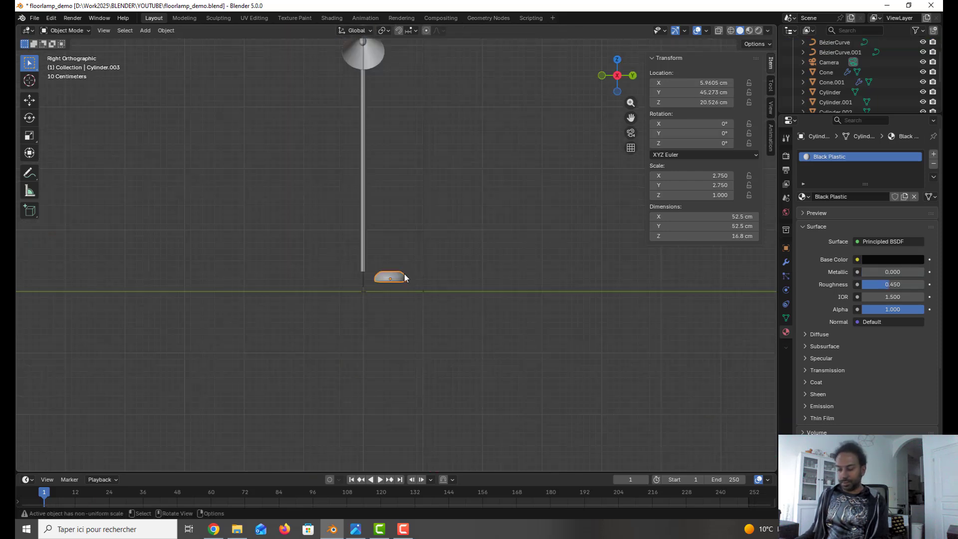
scroll(405, 278, "up", 2)
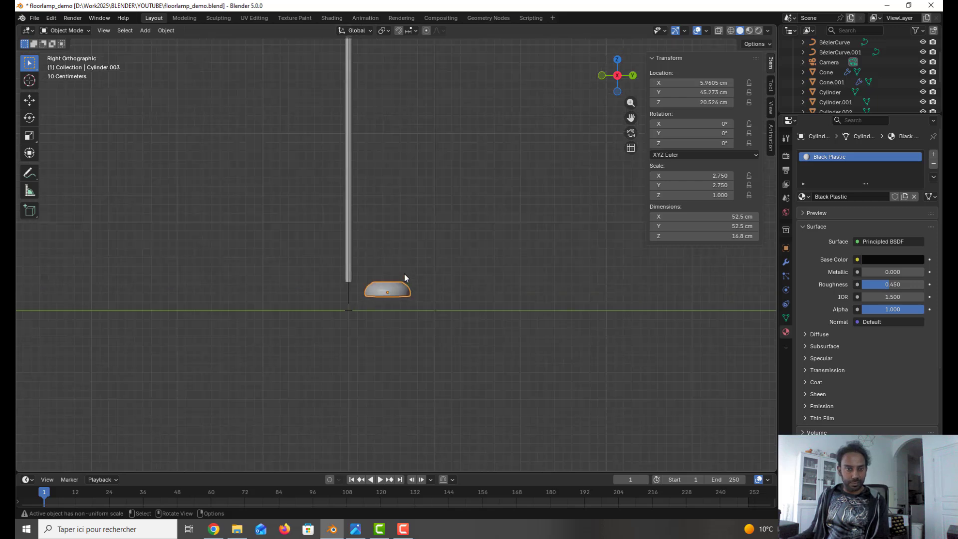
key("g")
key("y")
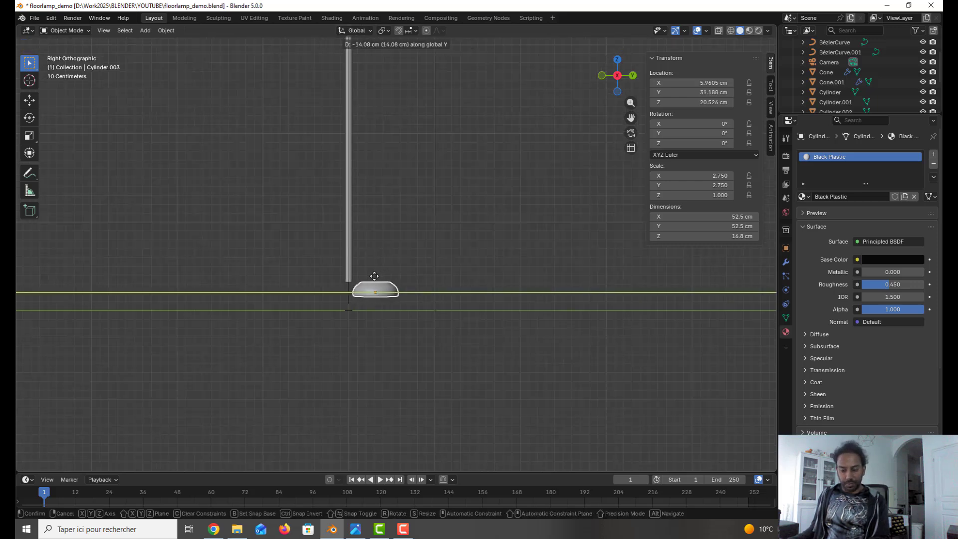
left_click(365, 275)
- Assign the existing Metal material to the curved arm that holds the side lampshade
middle_click_drag(412, 244, 277, 222)
scroll(401, 220, "up", 2)
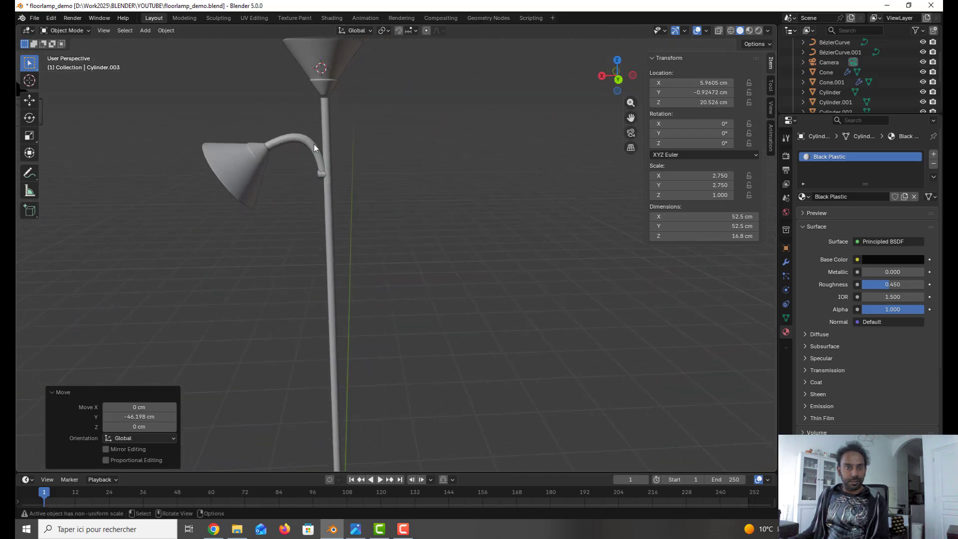
left_click(314, 145)
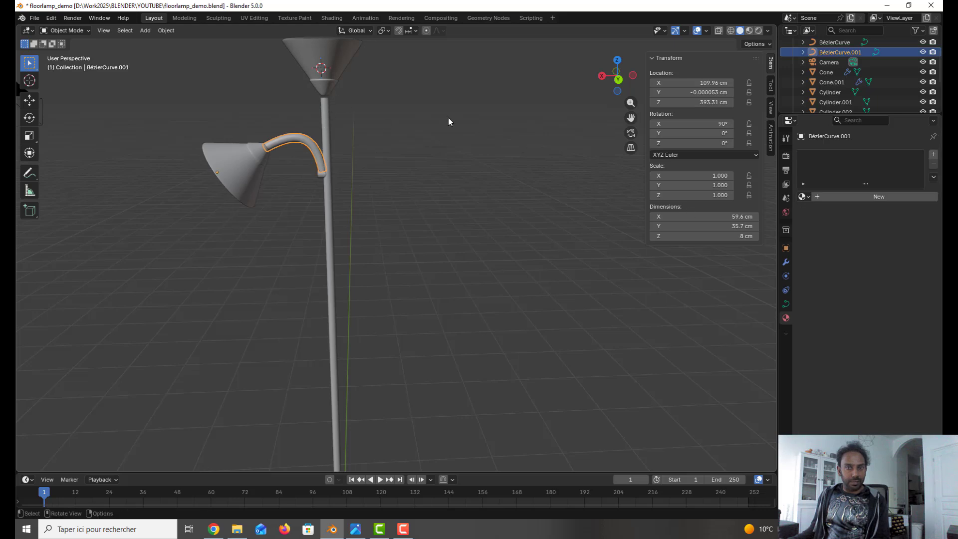
left_click(323, 90, "shift")
left_click(334, 101)
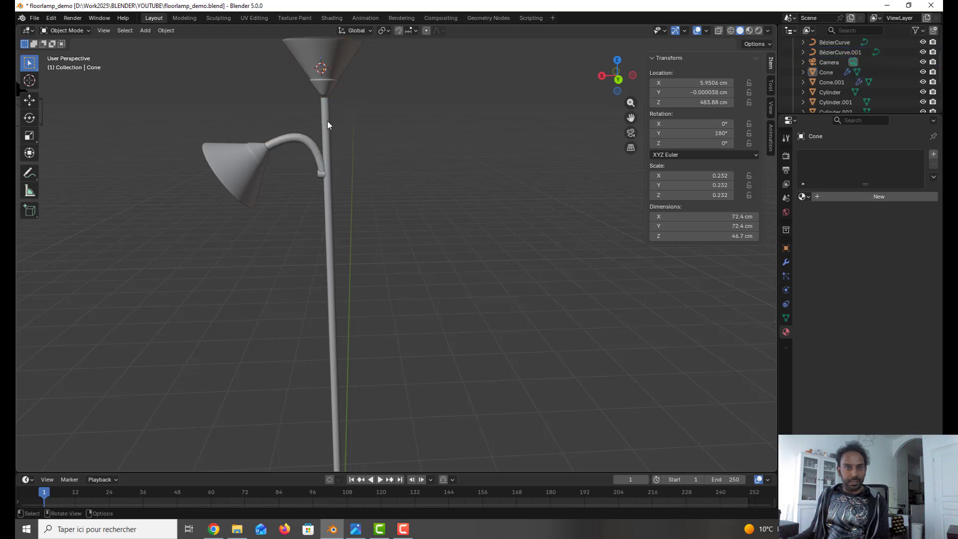
left_click(328, 121)
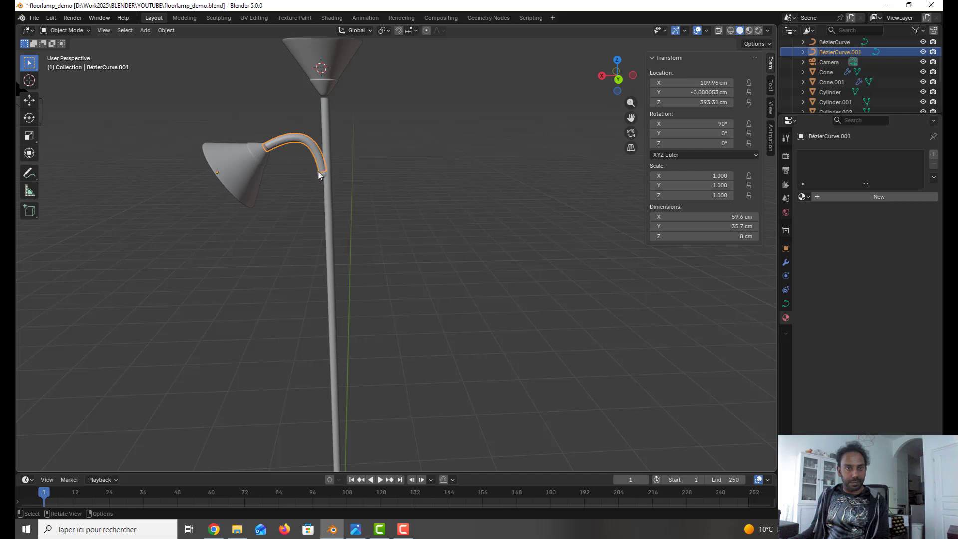
left_click_drag(358, 187, 309, 156, "shift")
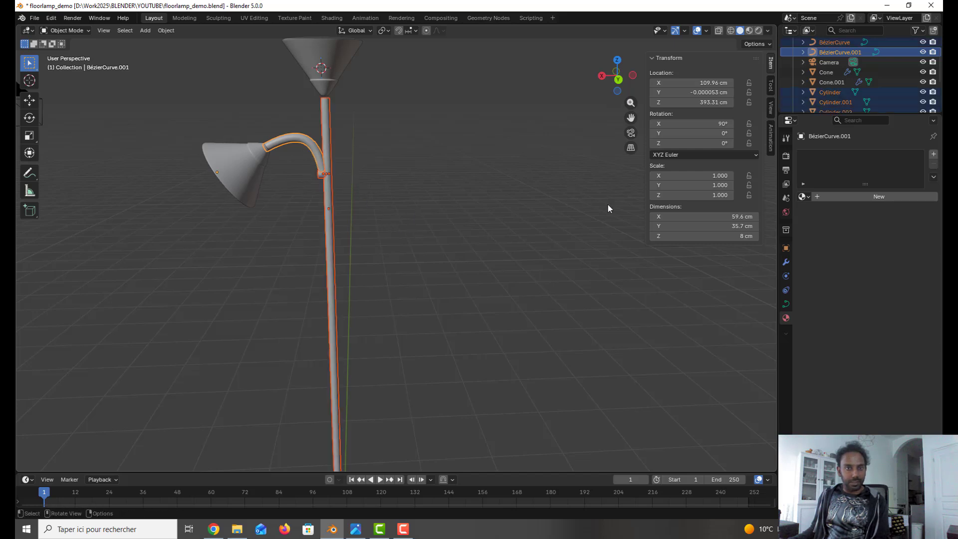
scroll(369, 165, "up", 2)
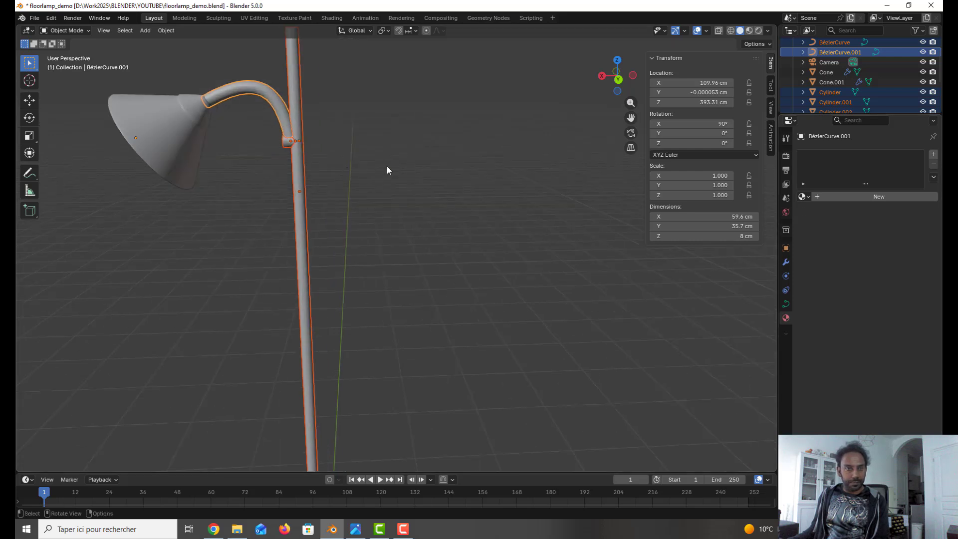
left_click(804, 196)
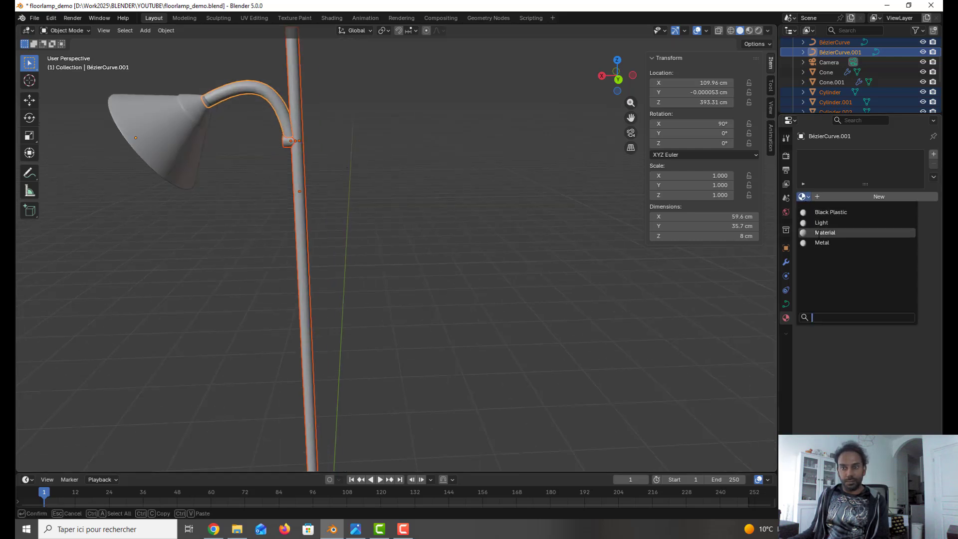
left_click(821, 243)
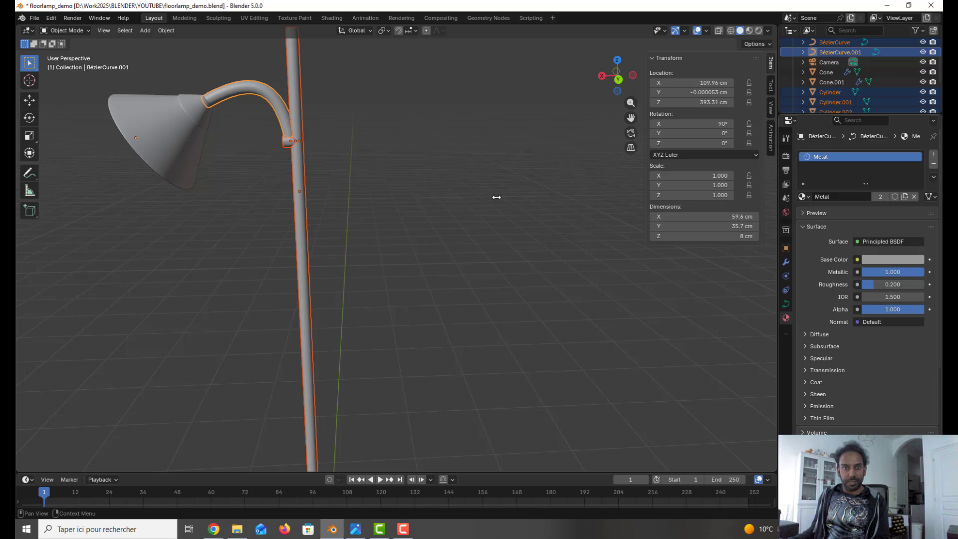
- Assign the existing Metal material to the short cylinder joining the curved arm to the pole
left_click(312, 152)
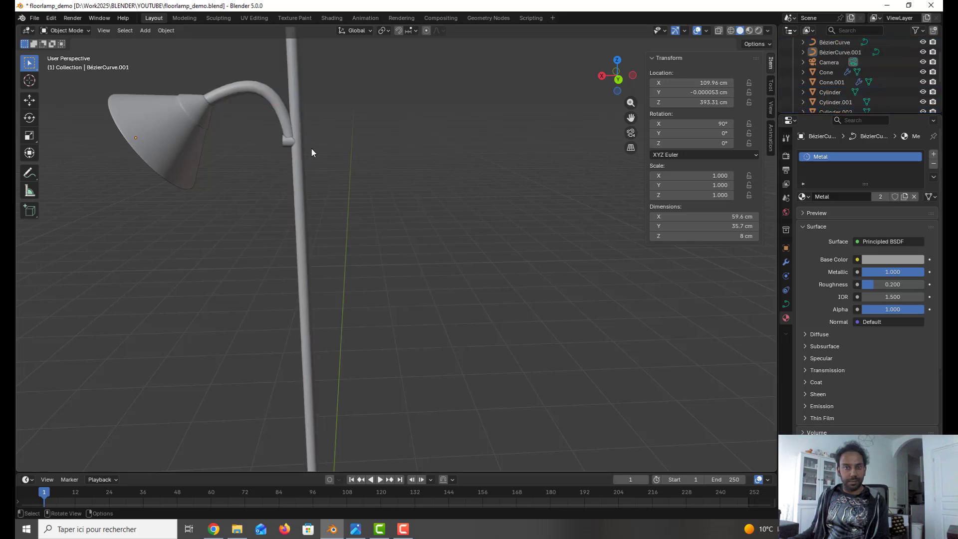
left_click(289, 117)
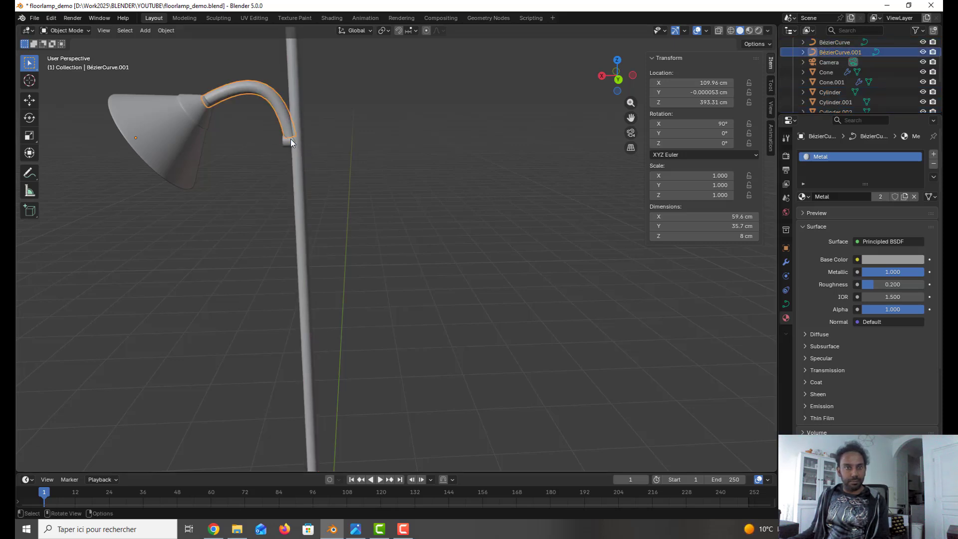
middle_click_drag(291, 138, 376, 94)
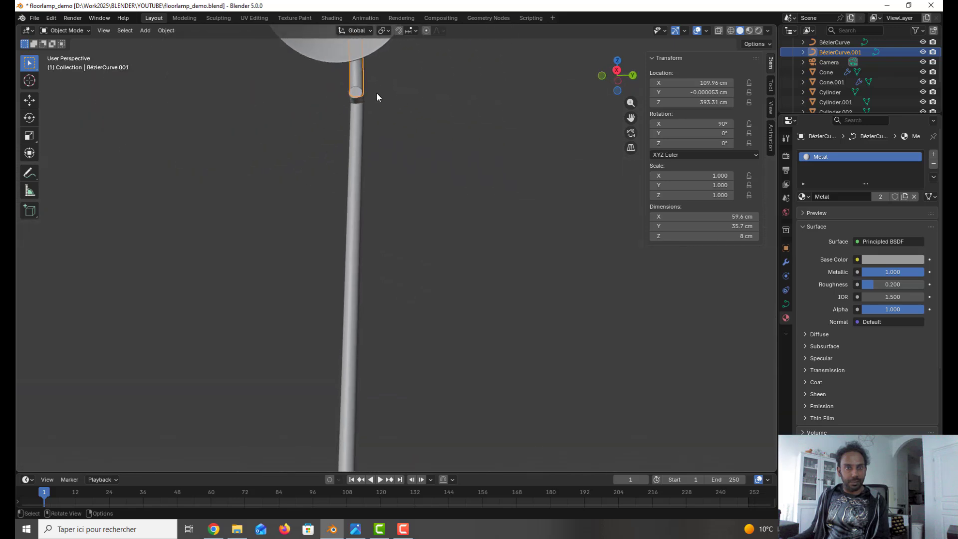
left_click(357, 95)
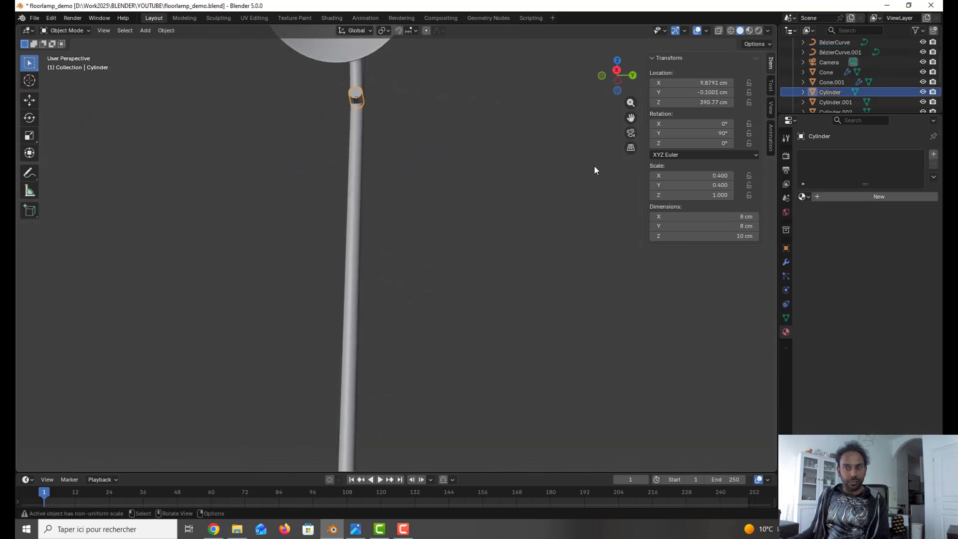
left_click(807, 197)
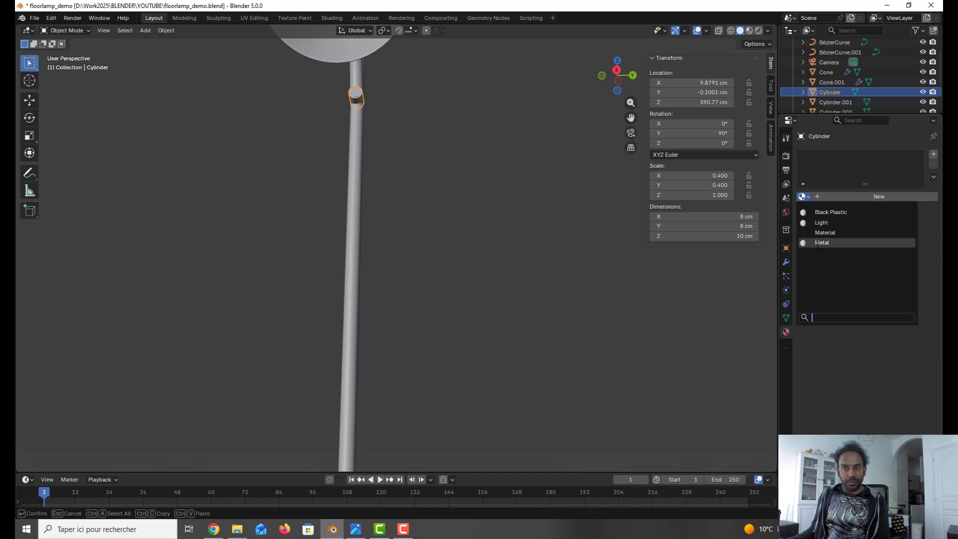
left_click(818, 243)
- Display the model in wireframe and frame the joint between the curved arm and the pole
middle_click_drag(417, 136, 314, 177)
key("KP_1")
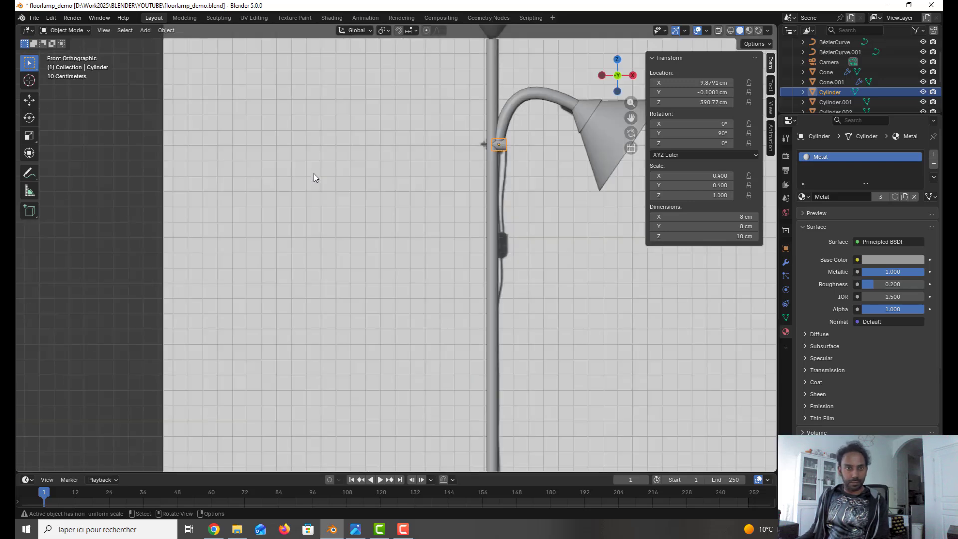
scroll(514, 136, "up", 3)
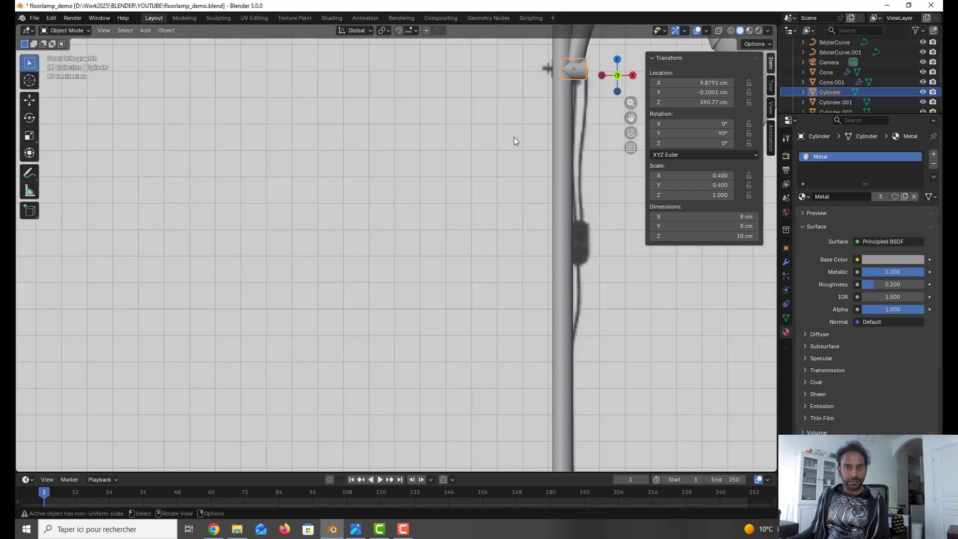
middle_click_drag(514, 136, 293, 239, "shift")
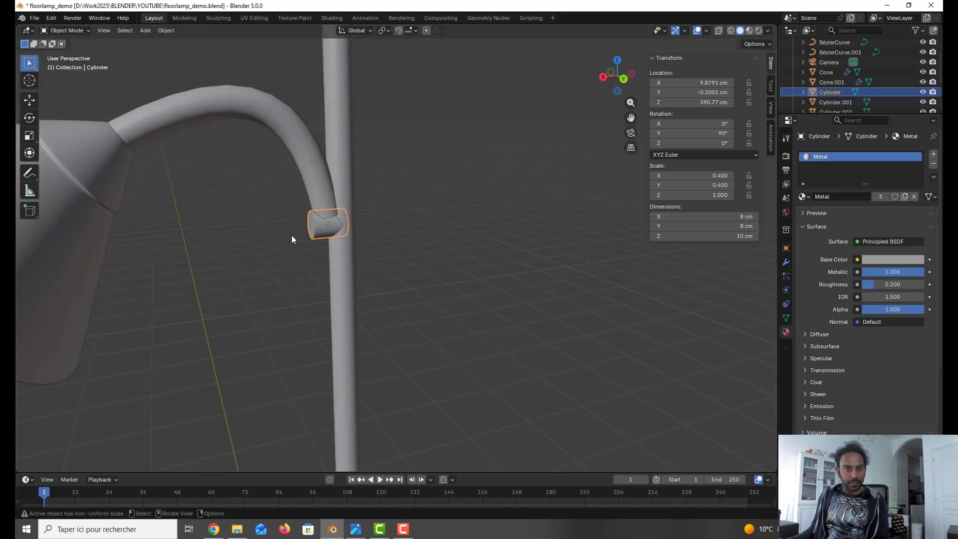
left_click(731, 31)
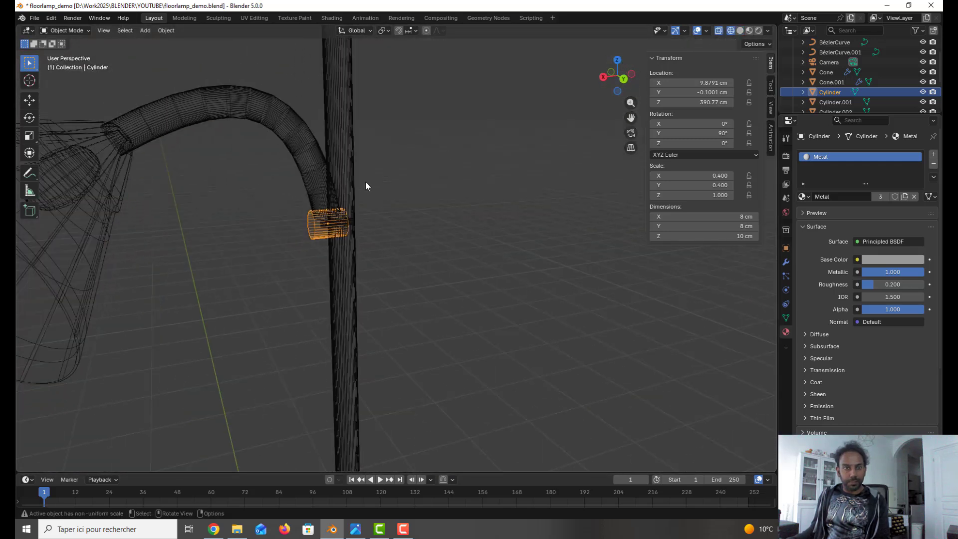
scroll(365, 181, "up", 2)
middle_click_drag(365, 186, 475, 221)
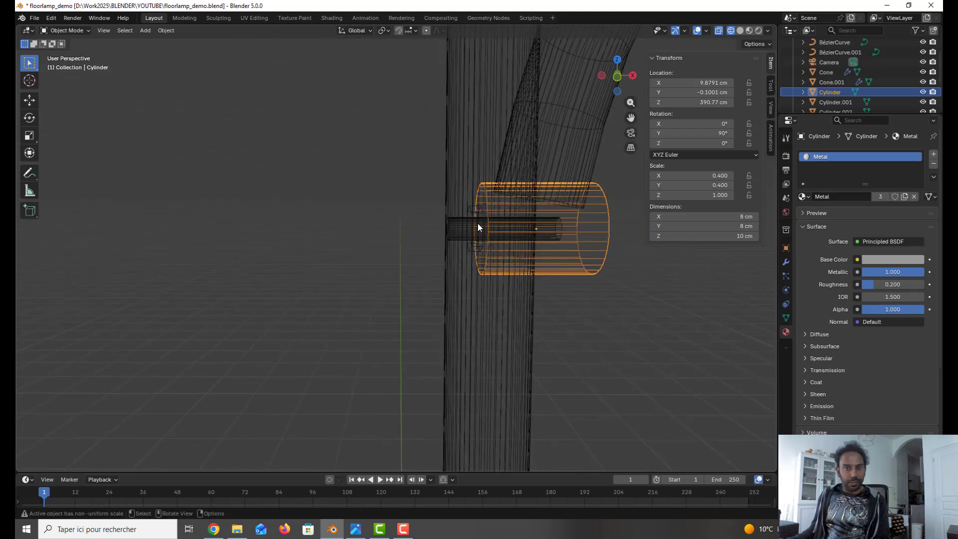
left_click(478, 224)
left_click(559, 236)
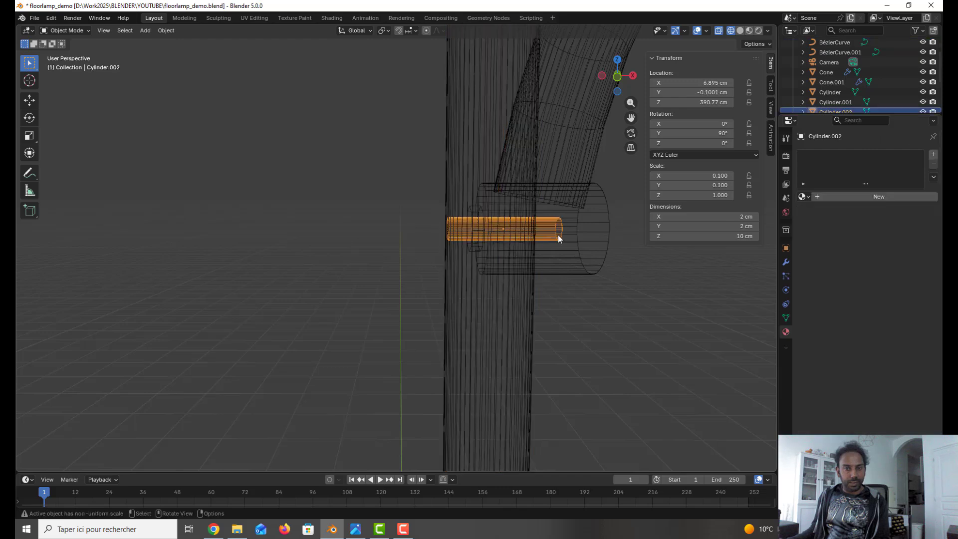
left_click_drag(619, 277, 446, 211, "shift")
left_click(497, 301, "shift")
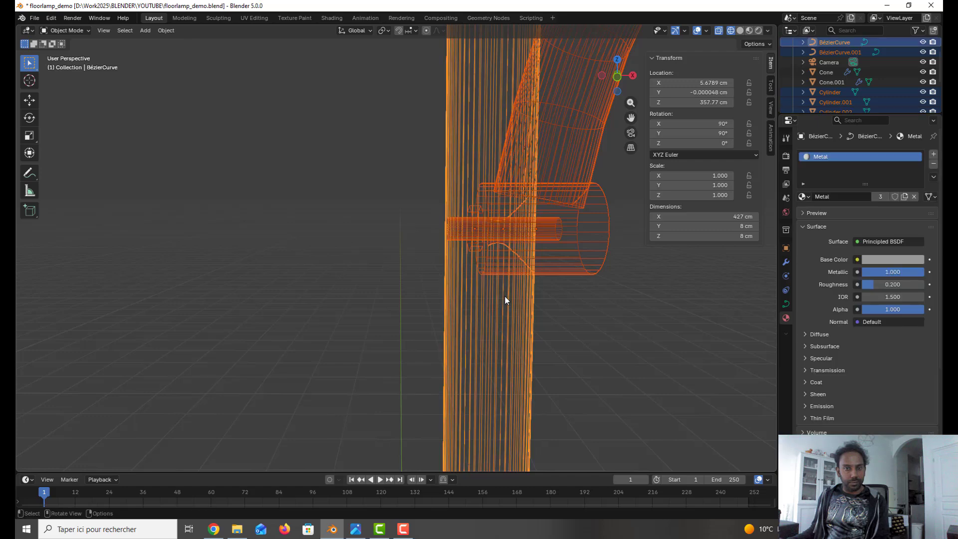
left_click(588, 154, "shift")
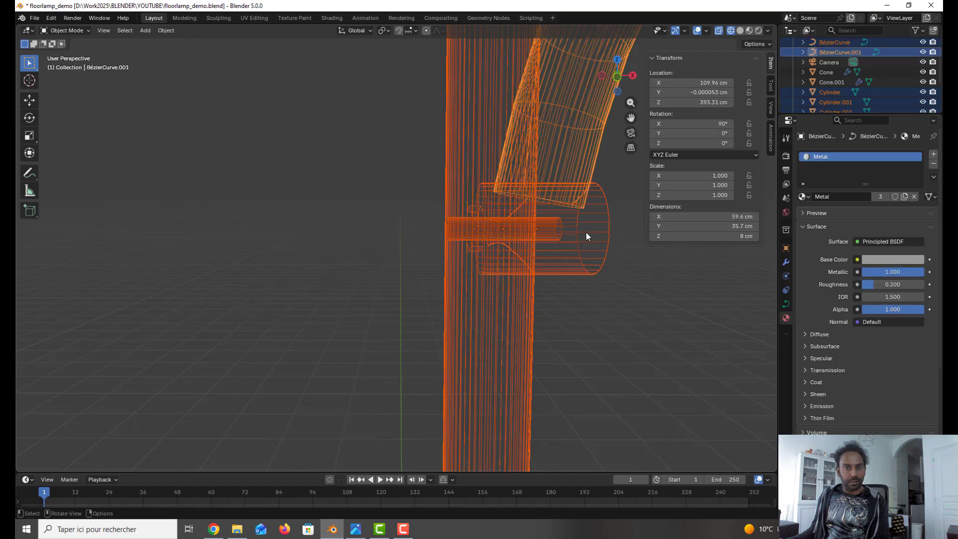
scroll(586, 232, "down", 2)
left_click(558, 266)
left_click_drag(601, 274, 400, 182, "shift")
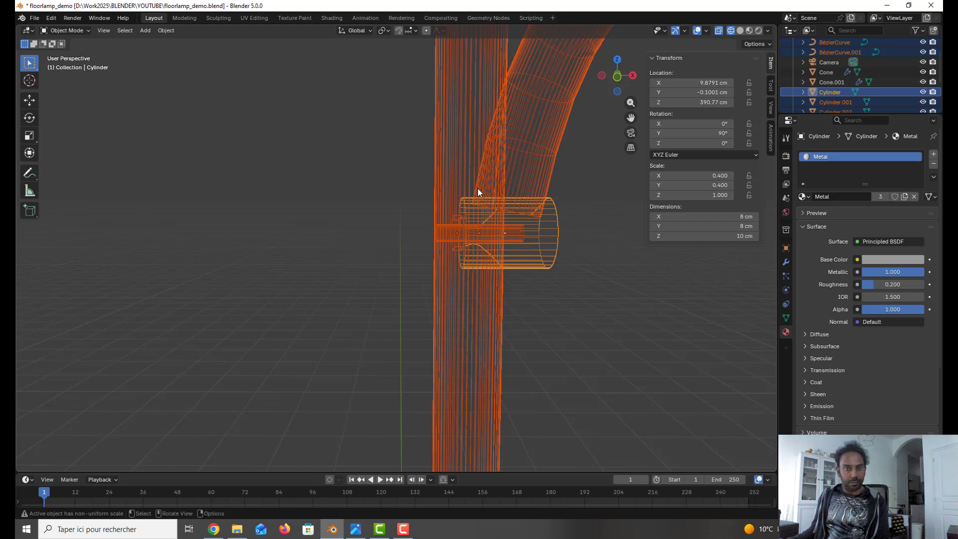
left_click_drag(565, 175, 406, 144, "shift")
left_click(547, 161, "shift")
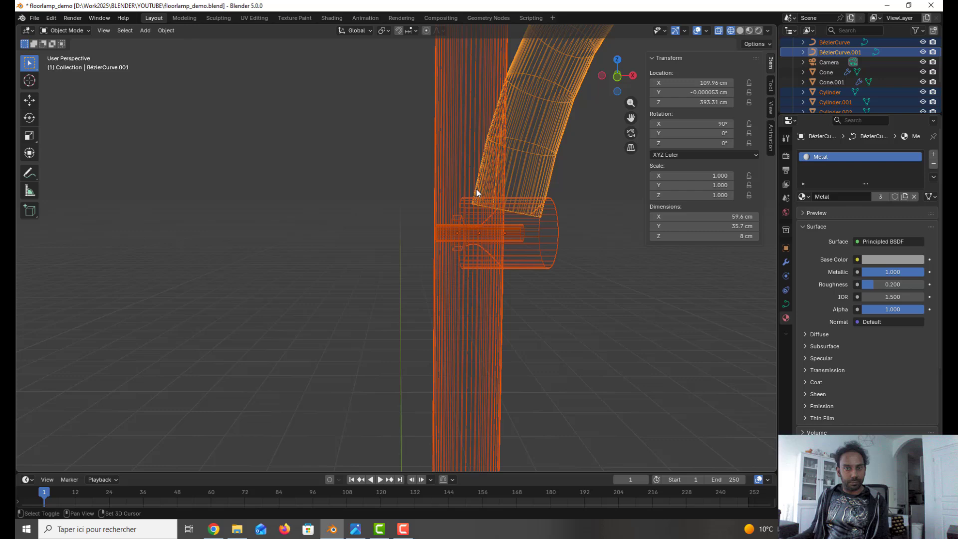
left_click(507, 227)
scroll(496, 234, "up", 3)
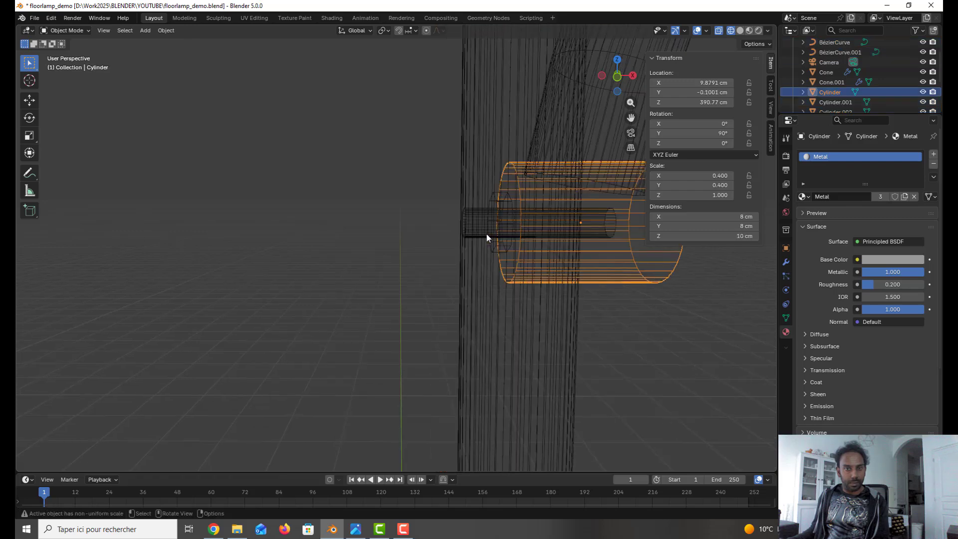
- Select all three joint cylinders by hiding the vertical pole during the selection and showing it again
left_click(502, 208)
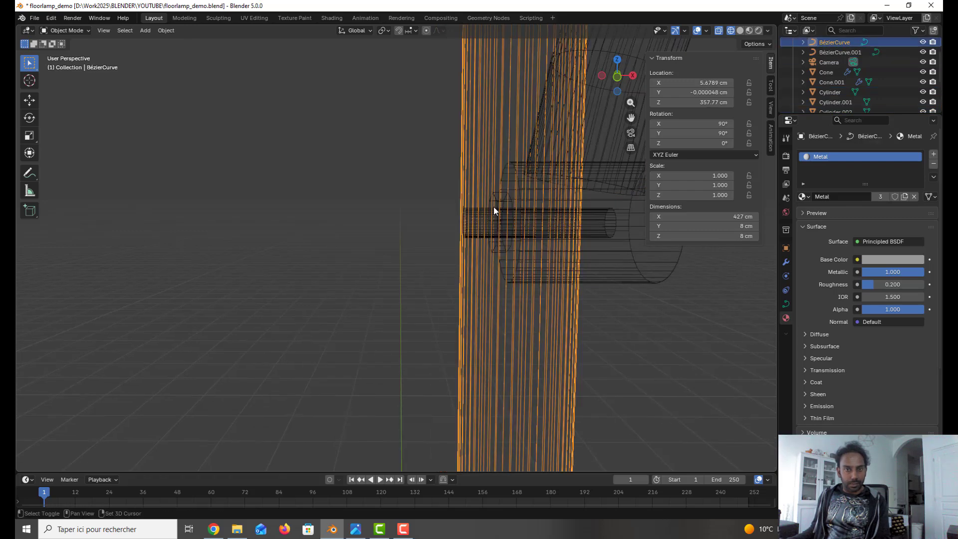
left_click(923, 43)
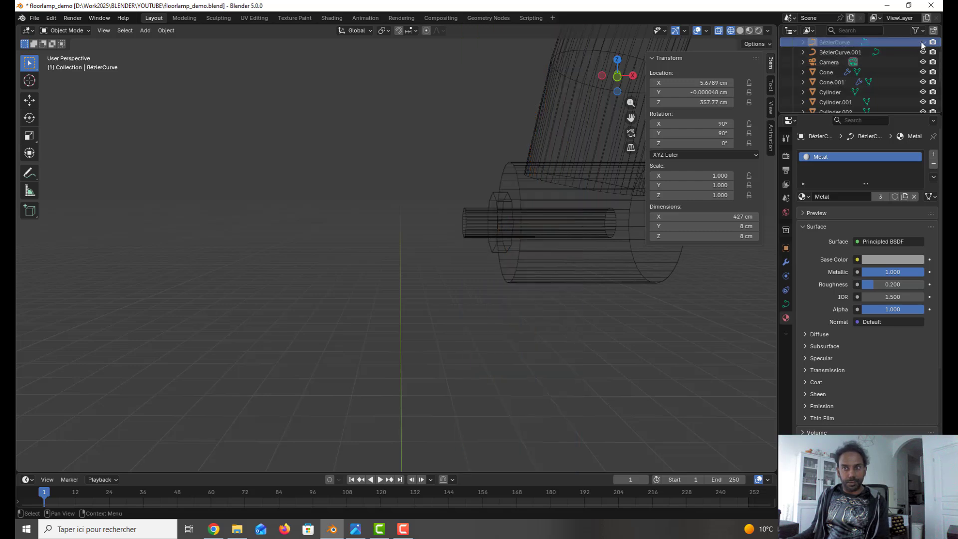
left_click_drag(624, 321, 466, 204)
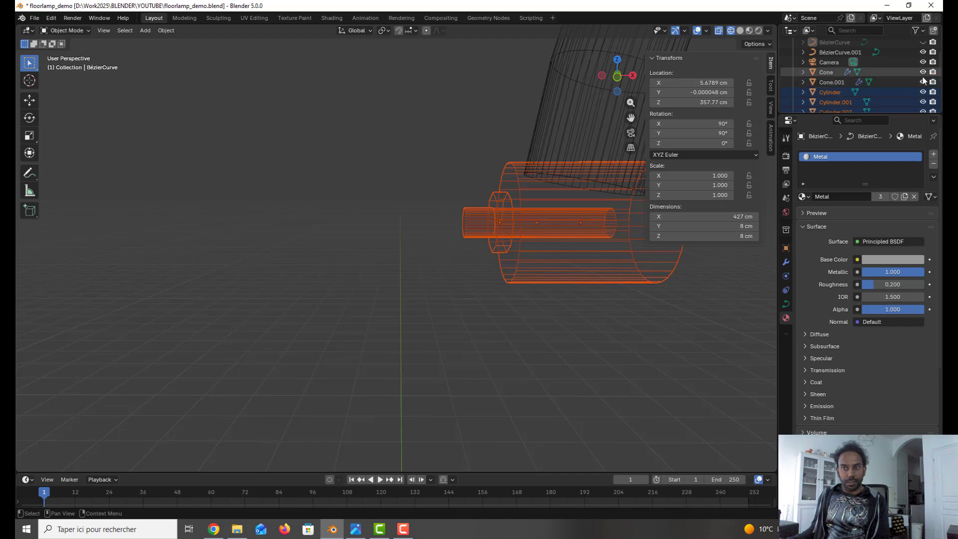
left_click(923, 43)
- Move the three selected joint cylinders about -4.87 cm along the X axis in front view to line them up with the pole
scroll(572, 206, "down", 3)
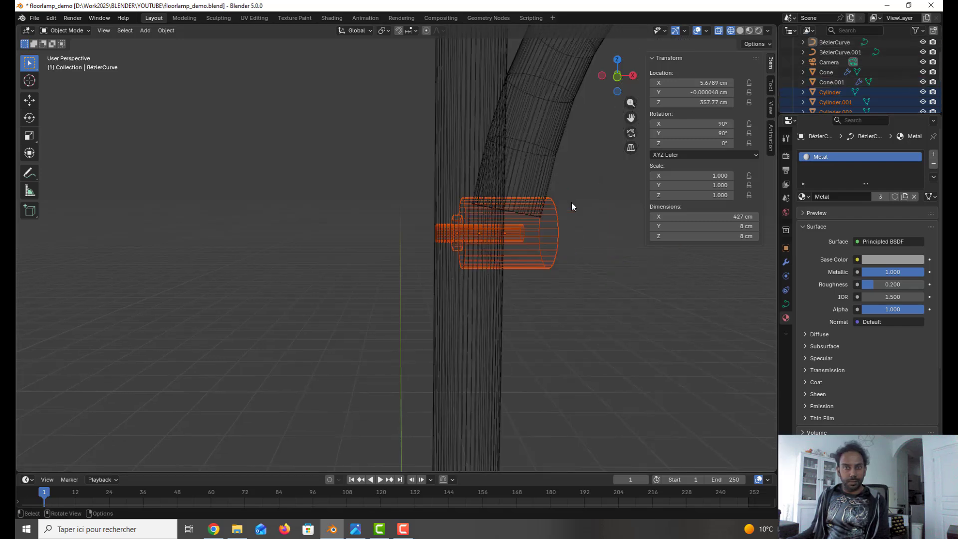
key("KP_1")
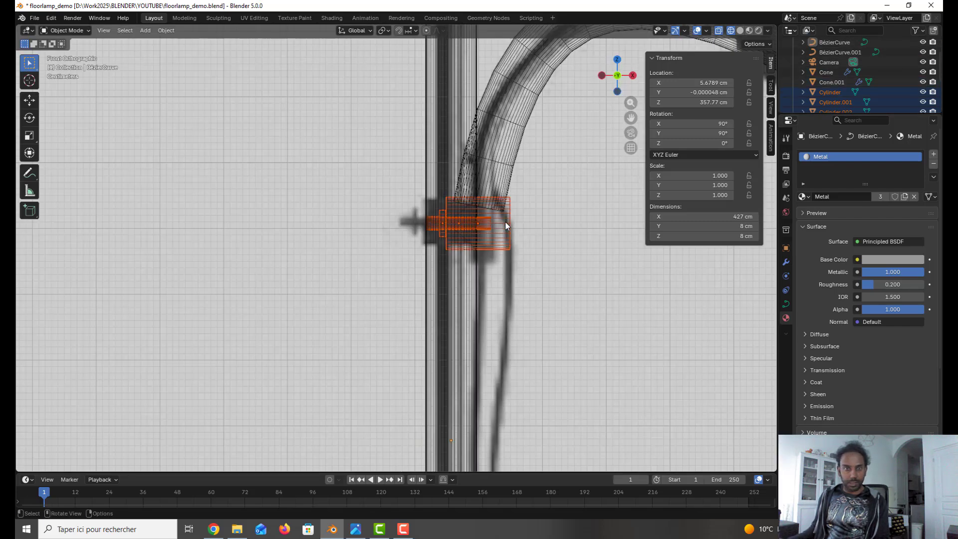
key("g")
key("x")
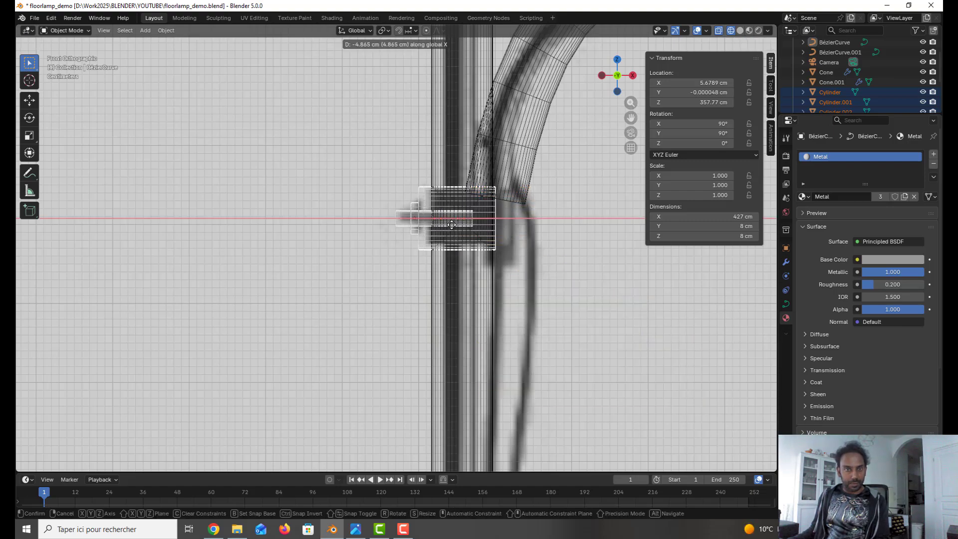
left_click(450, 231)
middle_click_drag(451, 232, 455, 256)
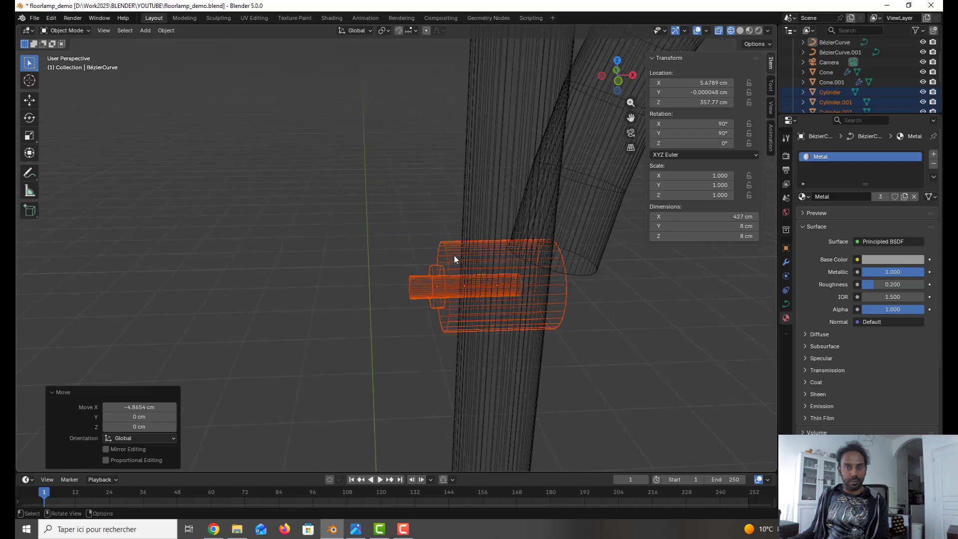
- Display the whole lamp in solid shading with nothing selected and save the file
scroll(454, 256, "down", 5)
scroll(454, 256, "down", 4)
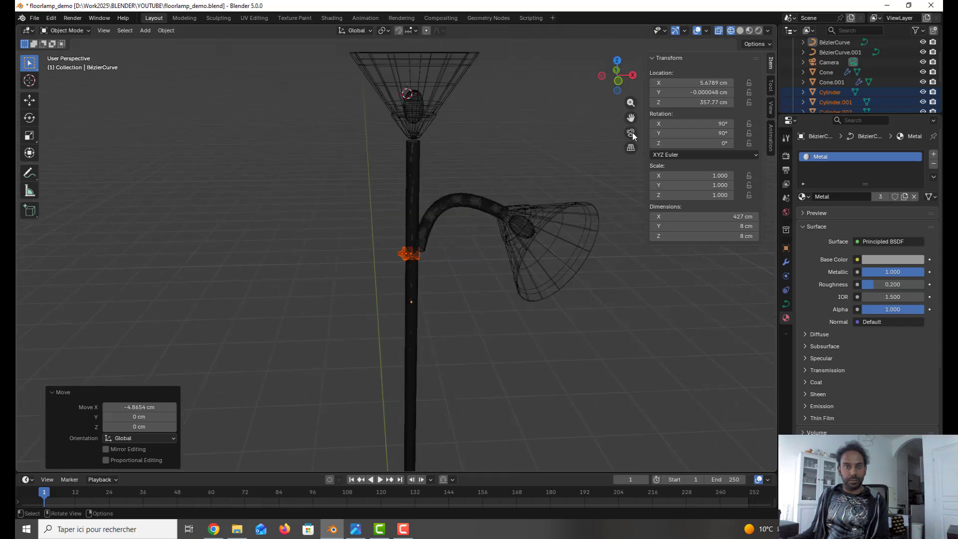
left_click(740, 32)
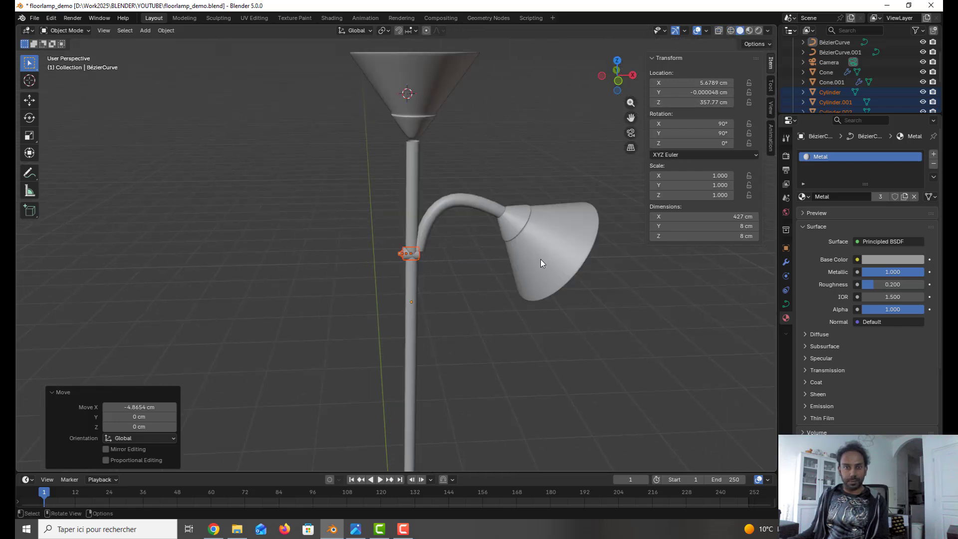
middle_click_drag(541, 259, 395, 240)
left_click(486, 258)
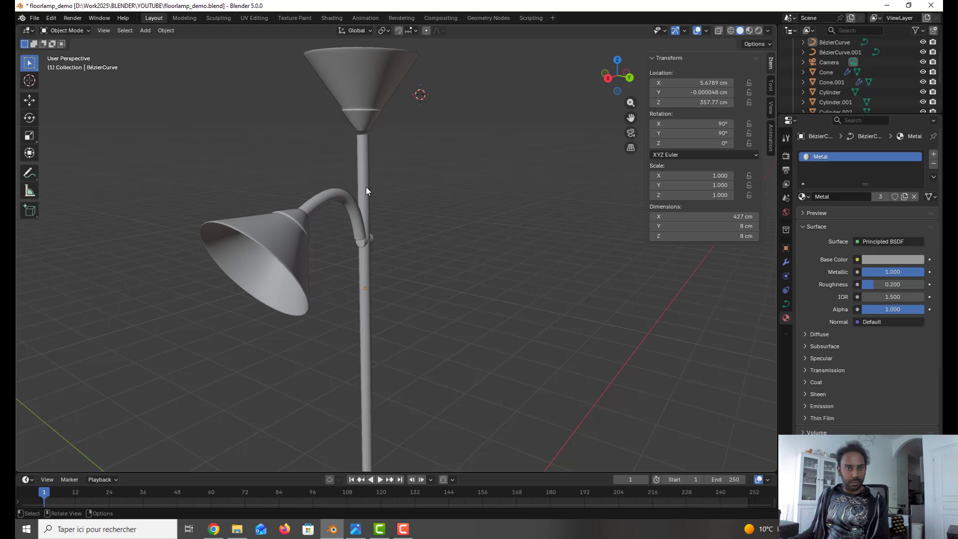
key("ctrl+s")
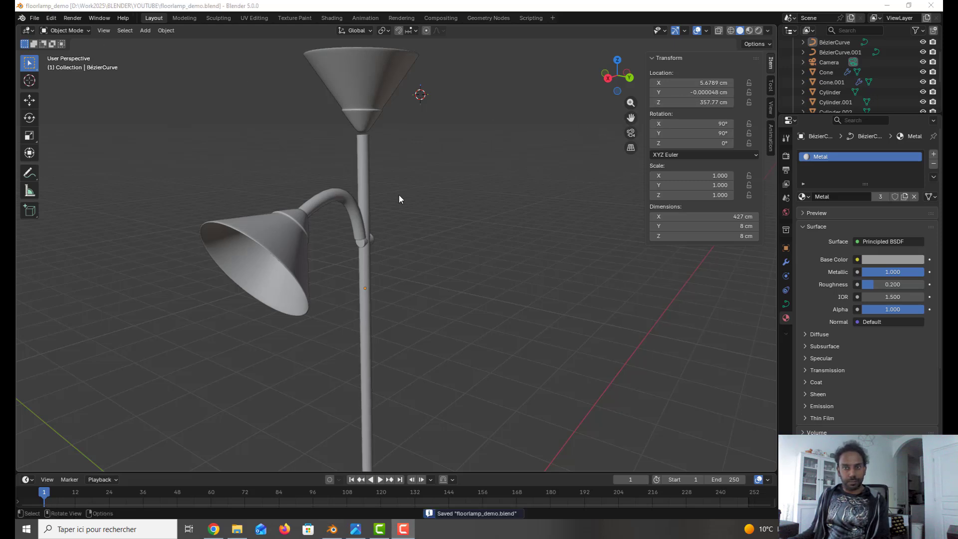
- Create a new material named White Plastic on the side lampshade
left_click(315, 200)
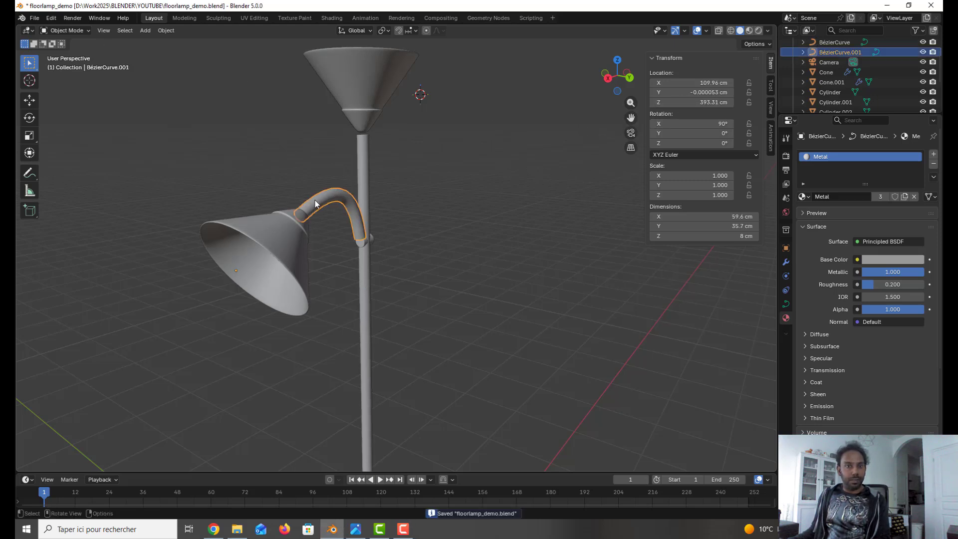
left_click(292, 225)
middle_click_drag(424, 253, 388, 252)
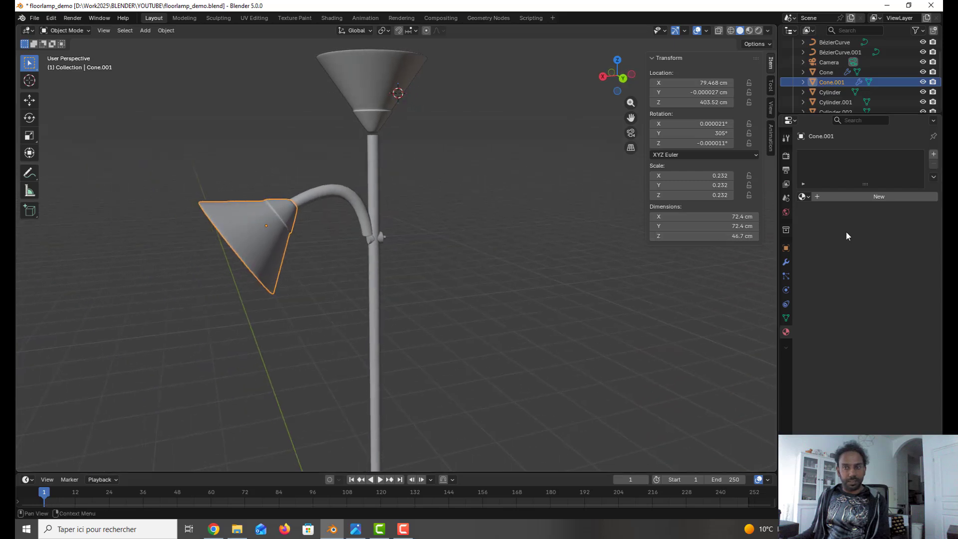
left_click(860, 196)
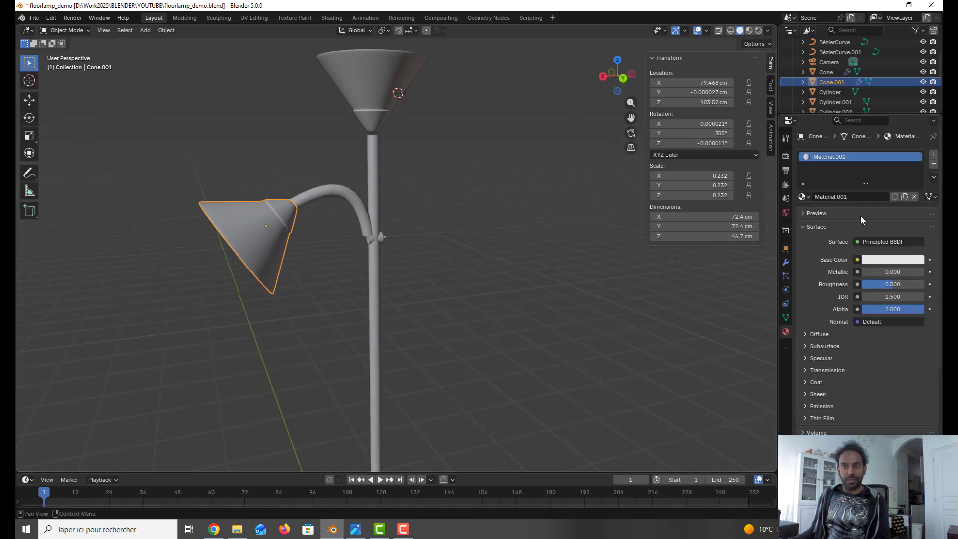
left_click(859, 196)
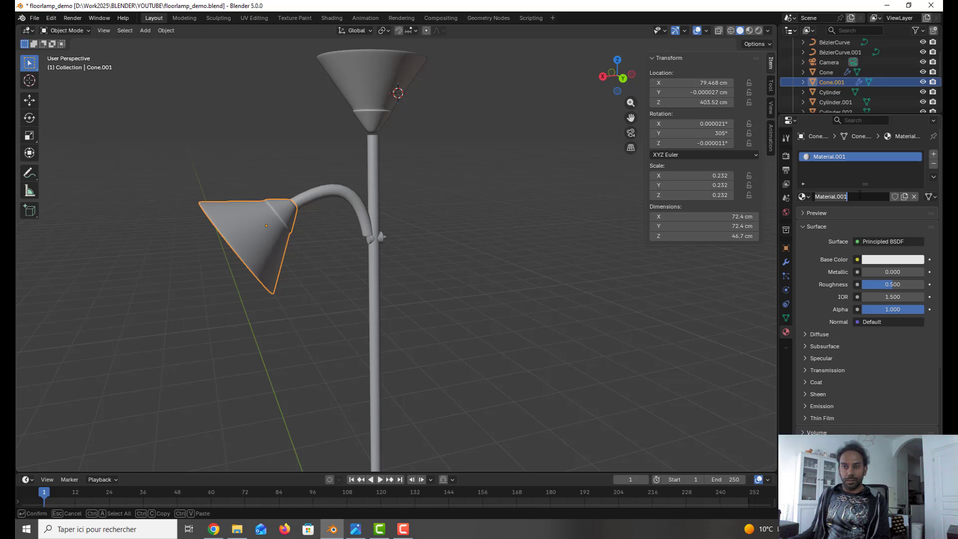
key("Home")
type("W")
key("shift+End")
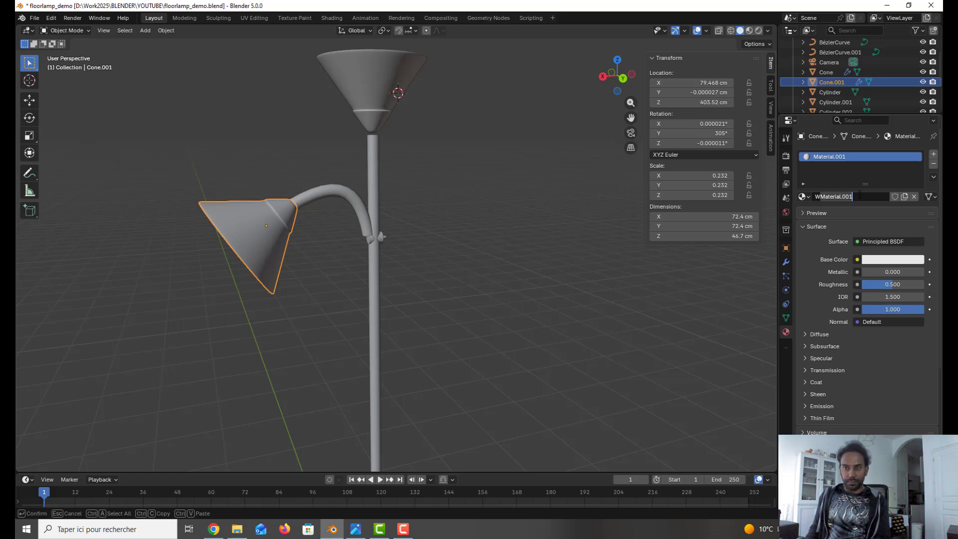
type("hite")
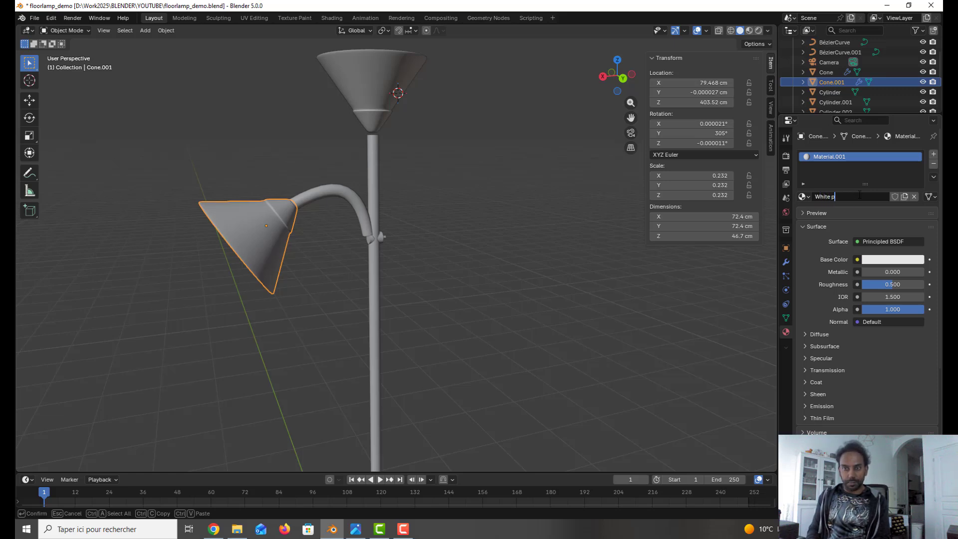
type(" Plastic")
key("Return")
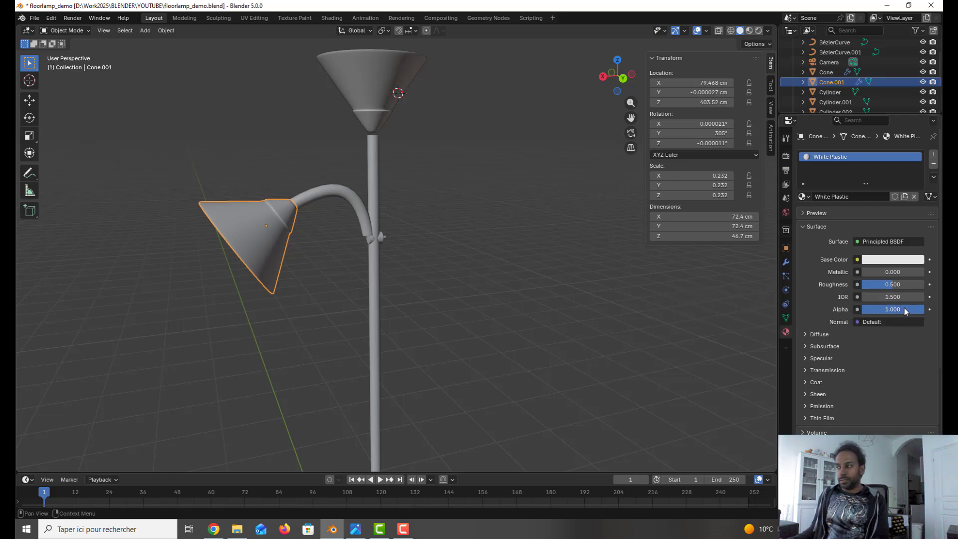
- Set the White Plastic material's roughness to 0.3
double_click(903, 284)
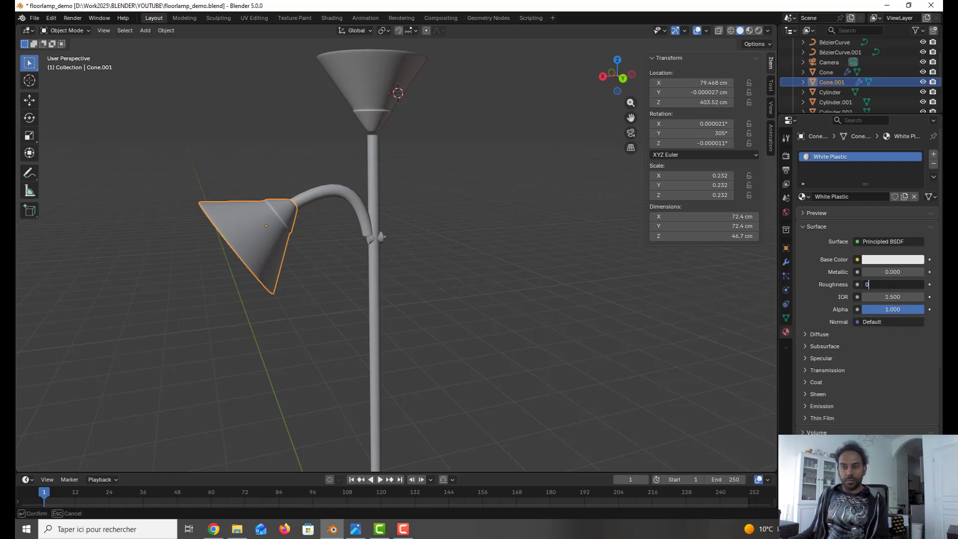
type("0.3")
key("Return")
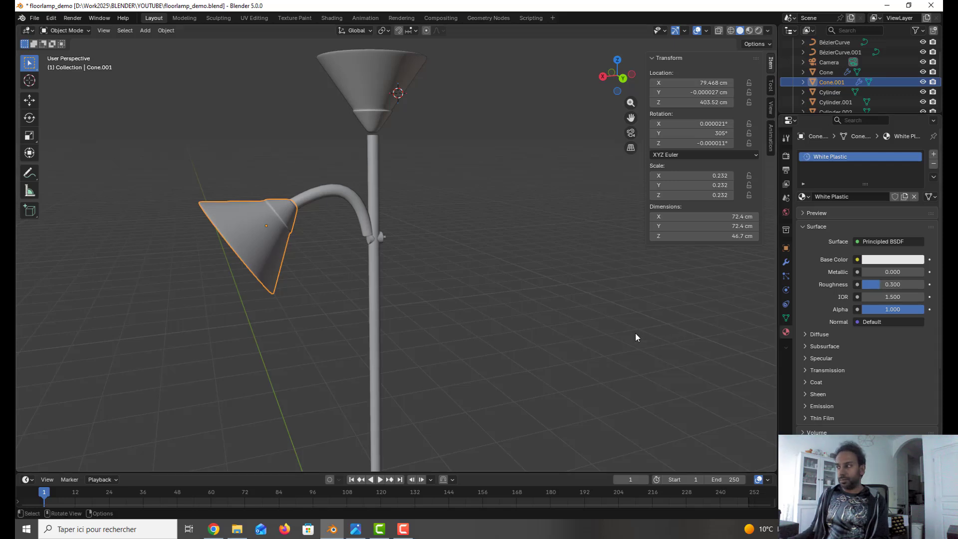
- Assign the existing White Plastic material to the top lampshade and deselect it
left_click(385, 109)
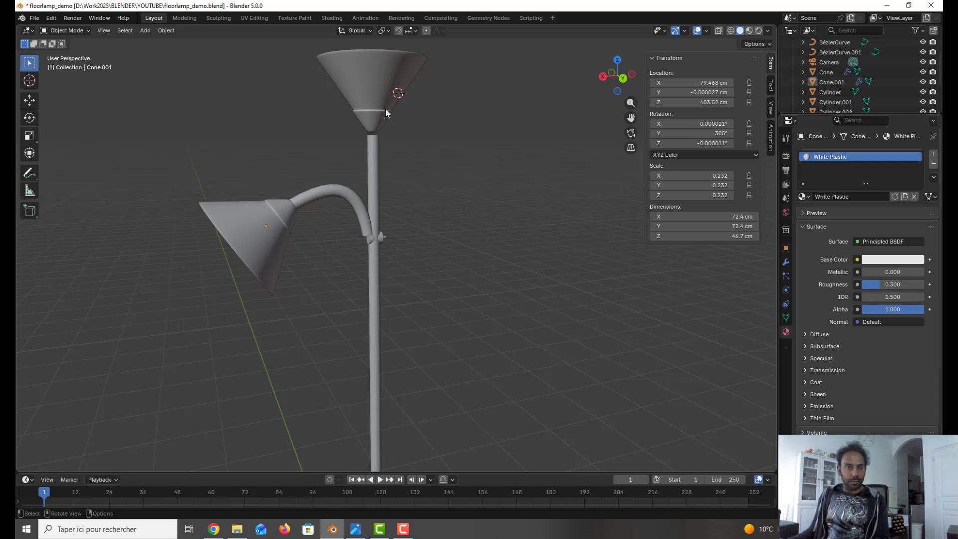
left_click(805, 197)
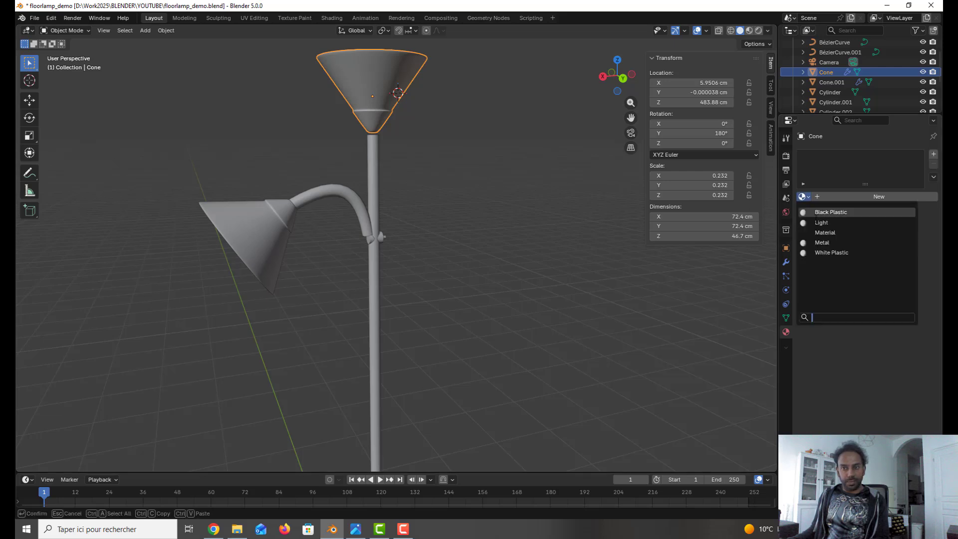
left_click(844, 254)
left_click(525, 274)
- Snap the 3D cursor to the round base at the foot of the lamp
scroll(491, 269, "down", 2)
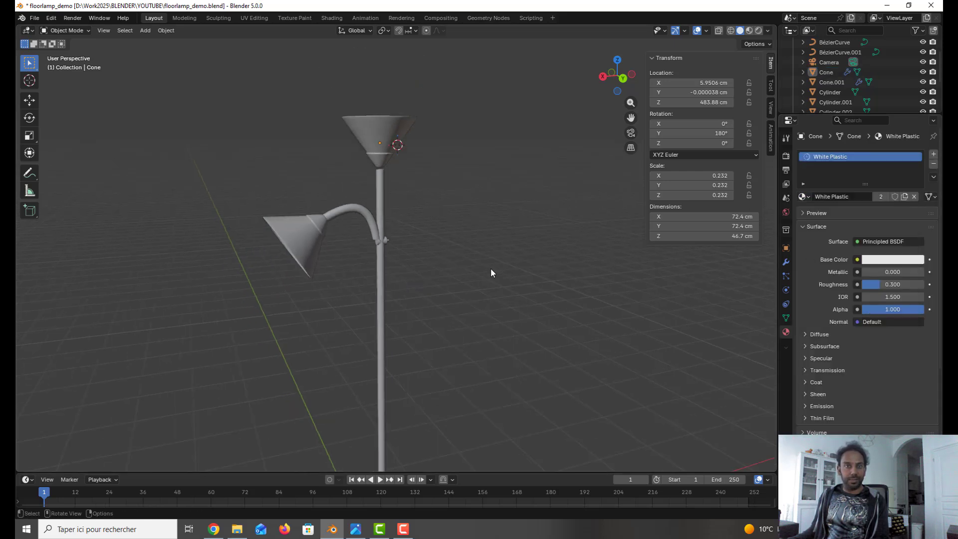
middle_click_drag(477, 273, 482, 216)
scroll(490, 294, "down", 3)
scroll(396, 336, "up", 3)
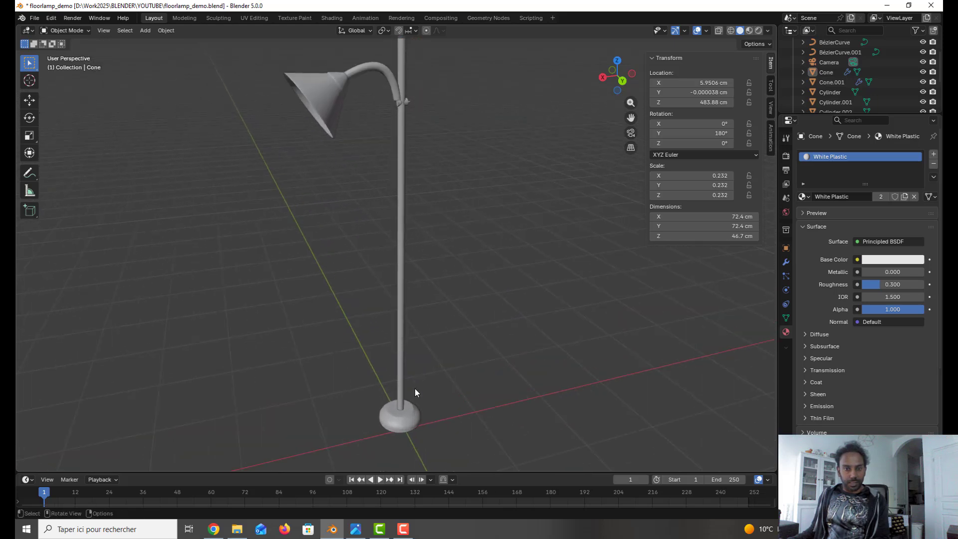
left_click(415, 421)
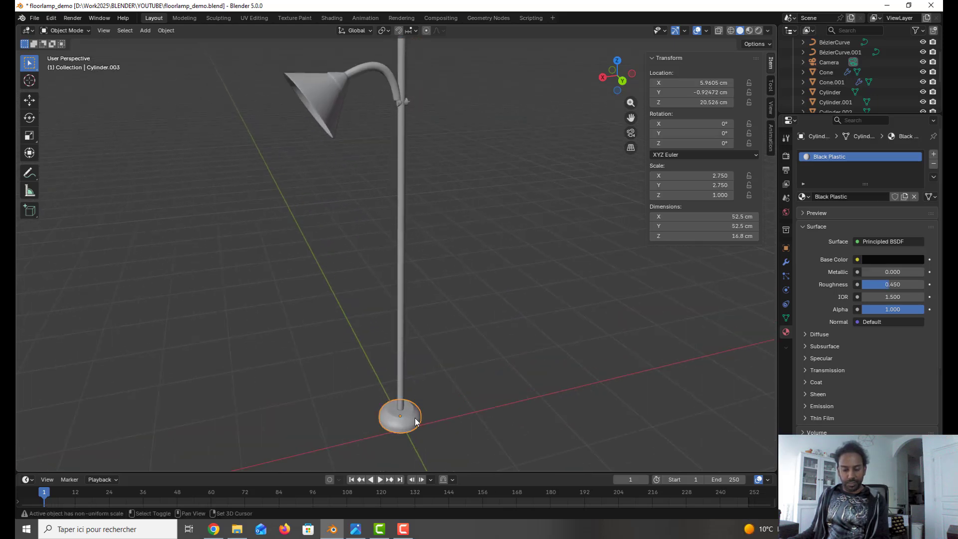
key("shift+s")
left_click(424, 464)
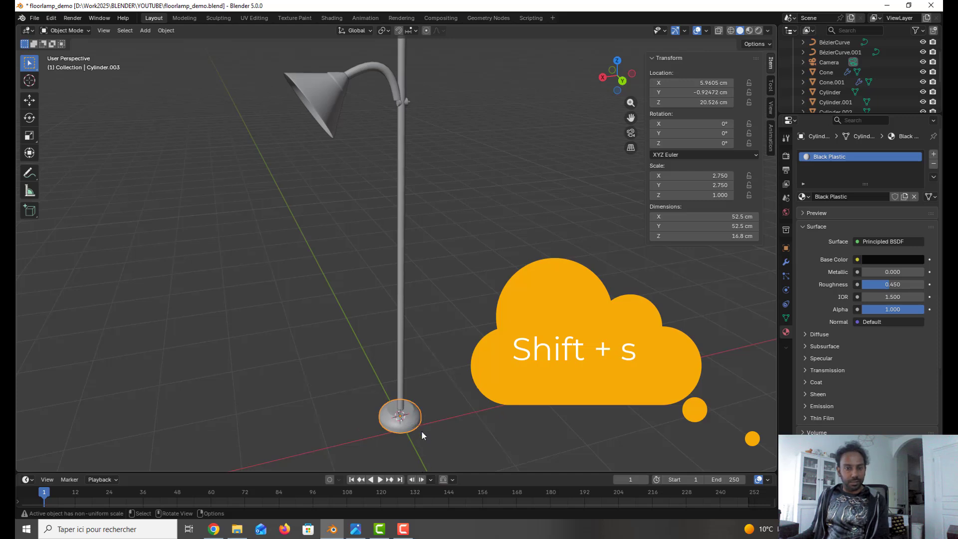
- Add a plane mesh at the 3D cursor on the lamp base
key("shift+a")
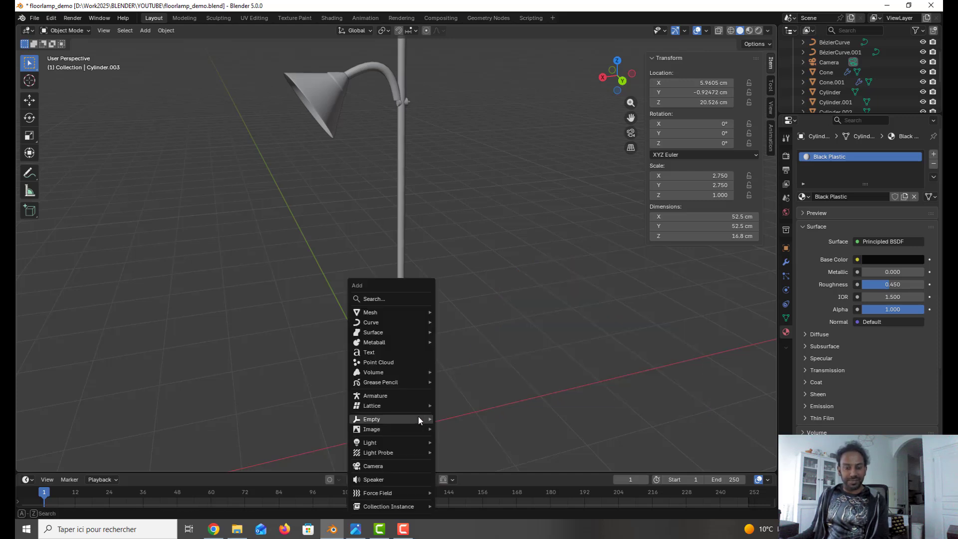
mouse_move(421, 313)
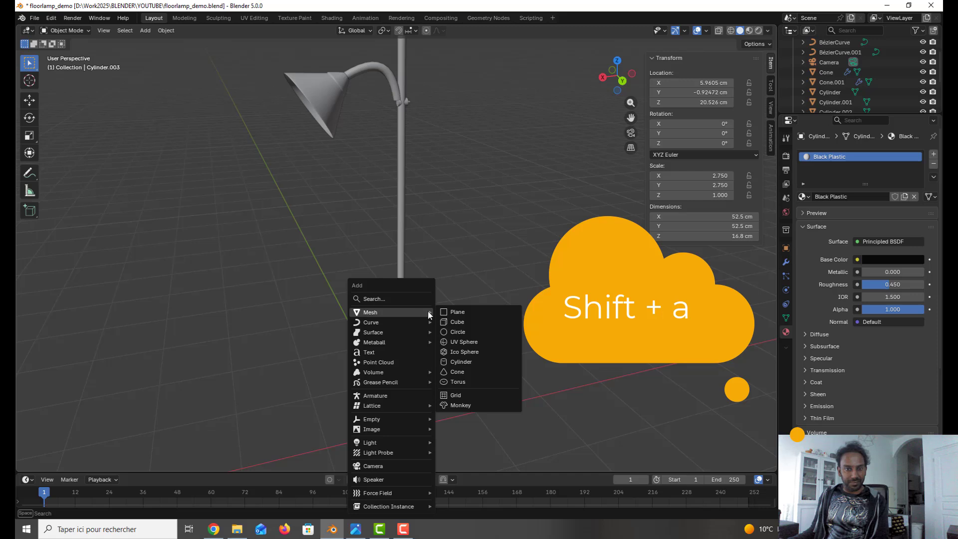
left_click(475, 312)
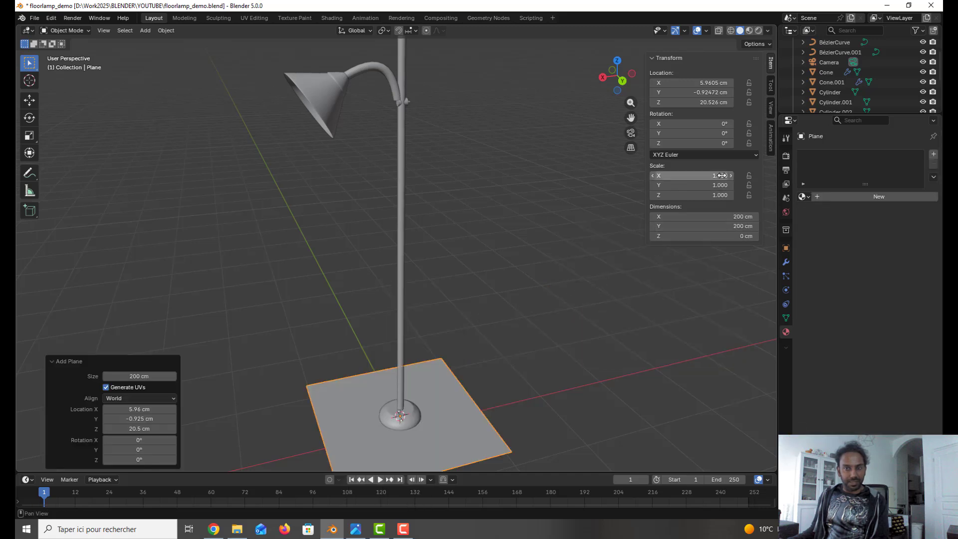
- Scale the ground plane to 5 on the X, Y and Z axes and deselect it
left_click(691, 175)
type("5")
key("Tab")
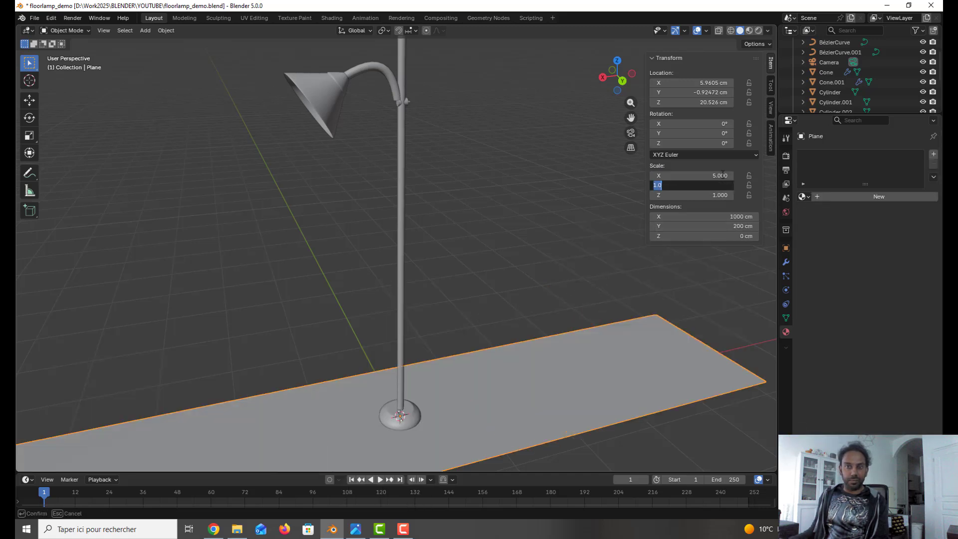
type("5")
key("Tab")
type("5")
key("Return")
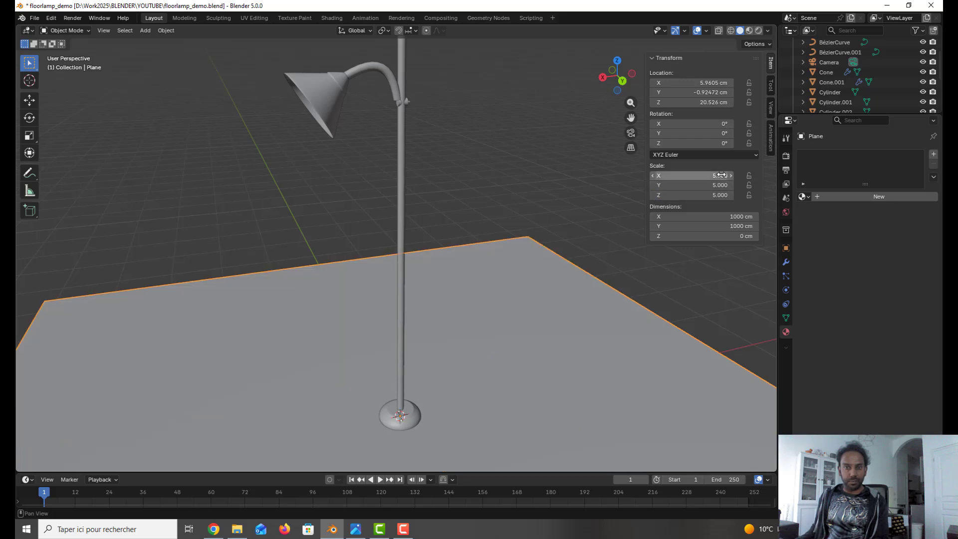
left_click(545, 208)
scroll(474, 274, "up", 1)
scroll(474, 274, "down", 2)
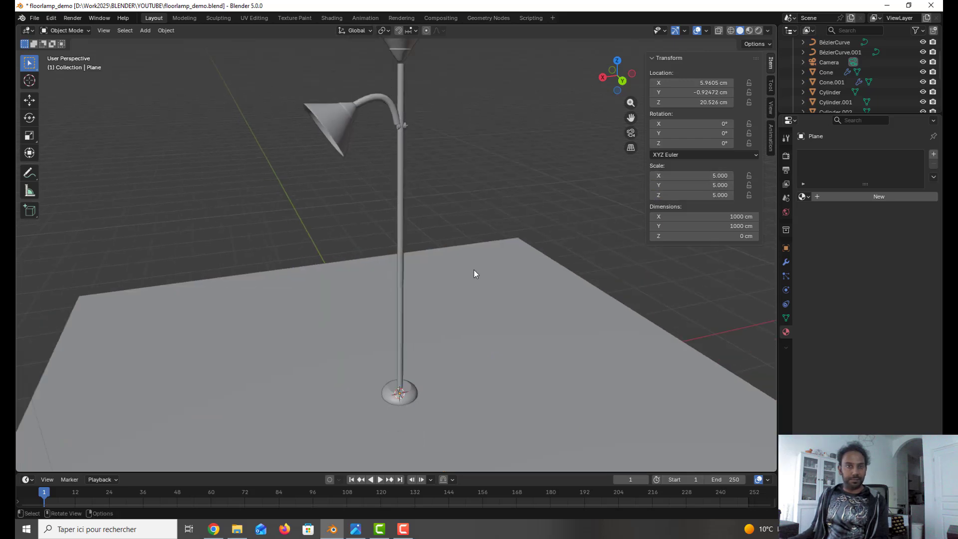
- Select the scene's default point light and turn off its shadow
scroll(916, 72, "down", 1)
scroll(915, 70, "down", 2)
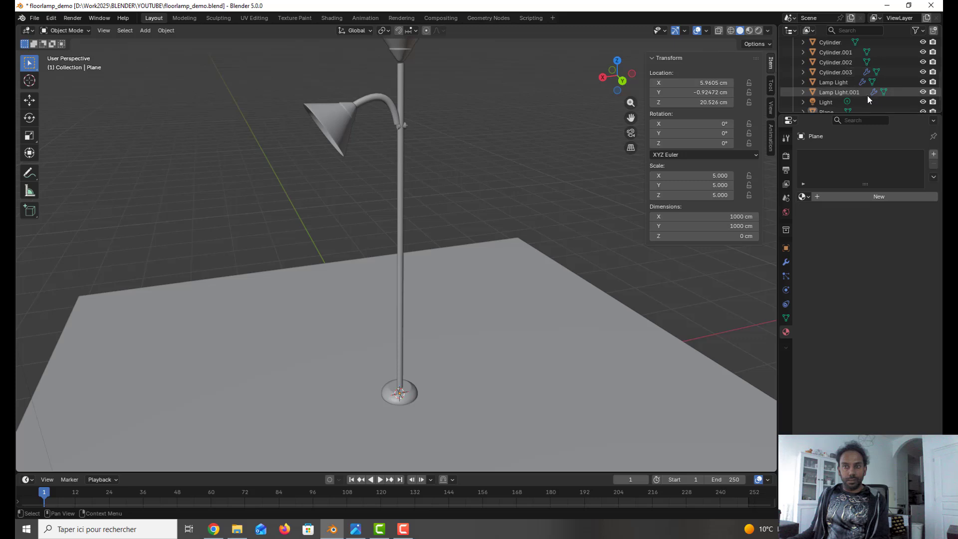
left_click(841, 100)
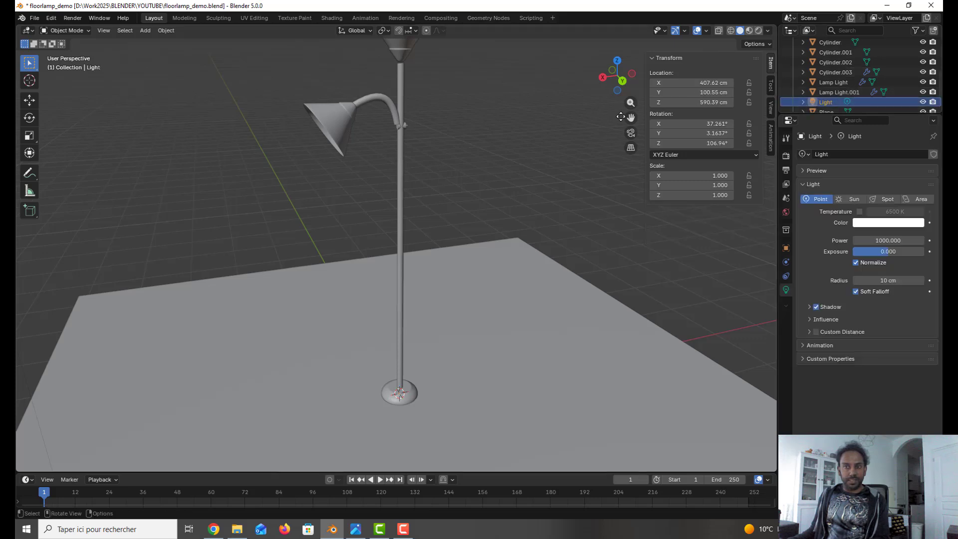
scroll(546, 156, "down", 4)
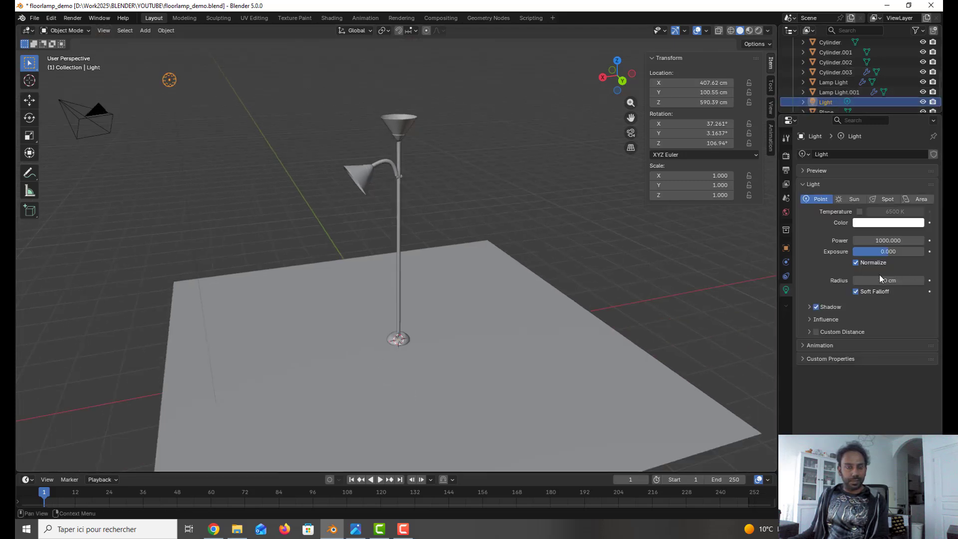
left_click(816, 308)
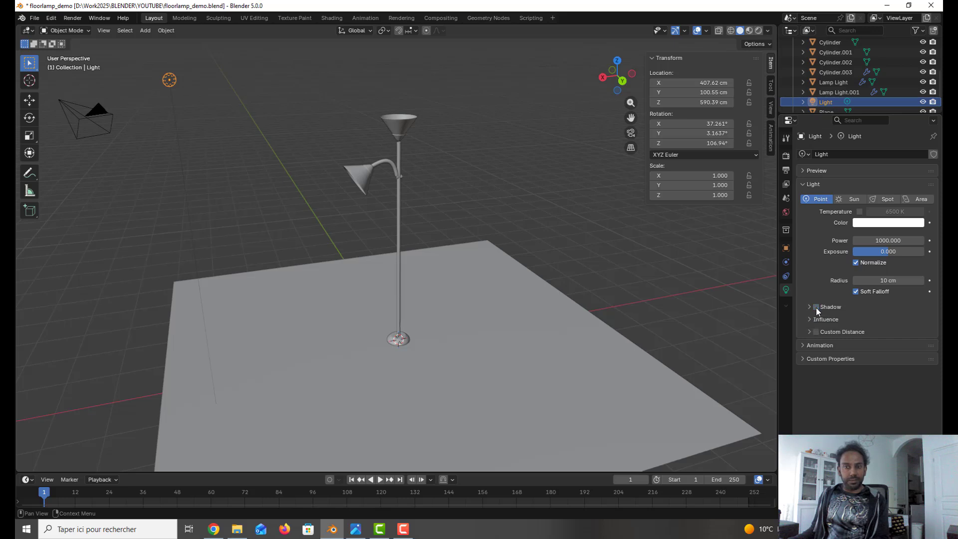
scroll(495, 244, "up", 2)
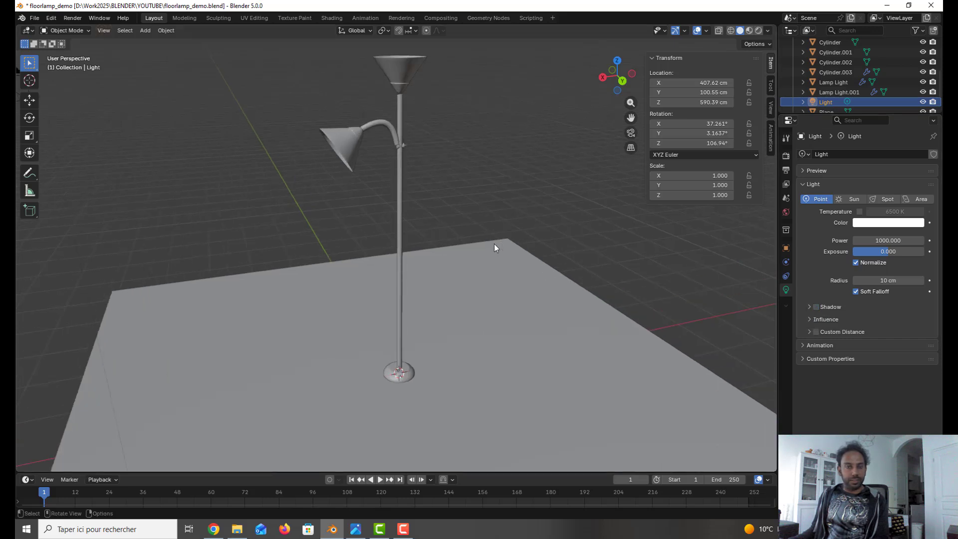
- Select the side lampshade and snap the 3D cursor to it
left_click(343, 151)
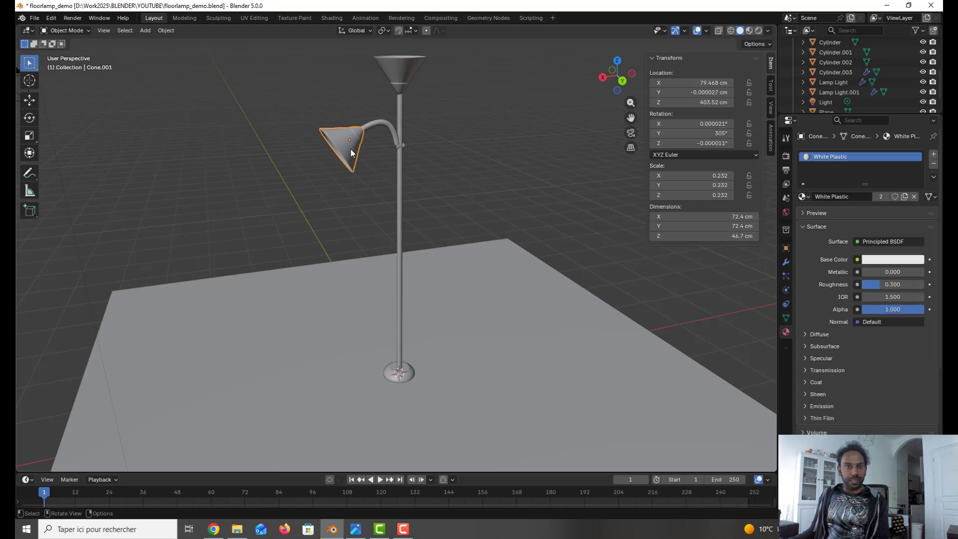
middle_click_drag(355, 150, 394, 141)
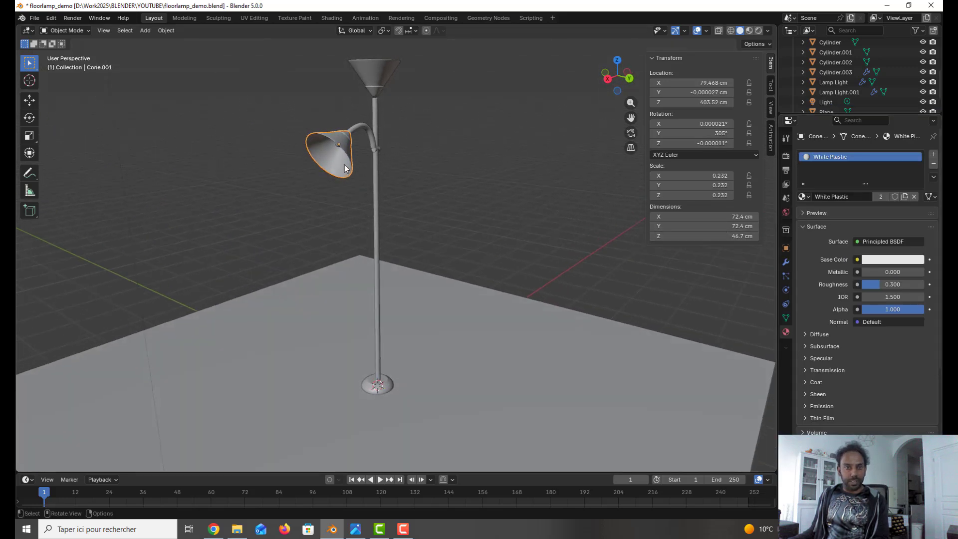
key("shift+s")
left_click(345, 224)
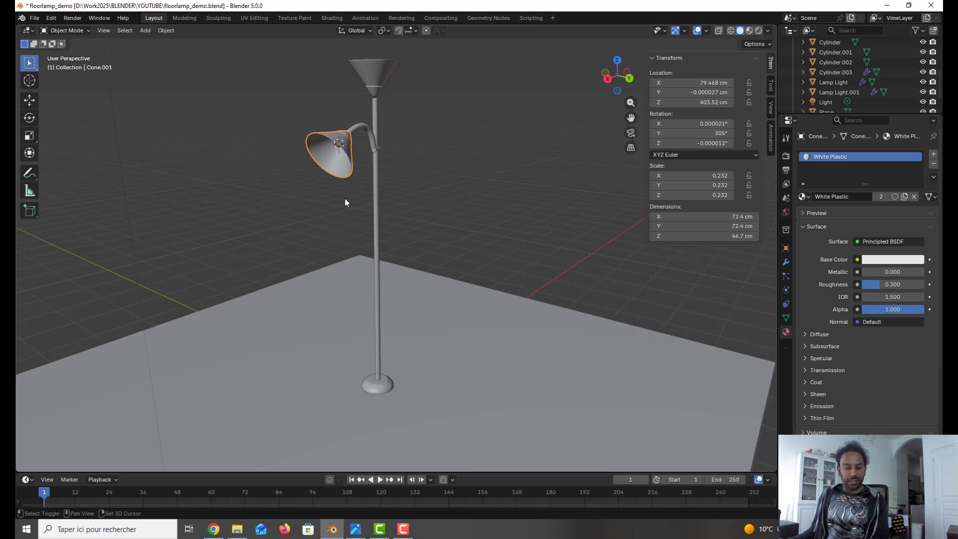
- Add an area light at the 3D cursor in the side lampshade and set its shape to Disk
key("shift+a")
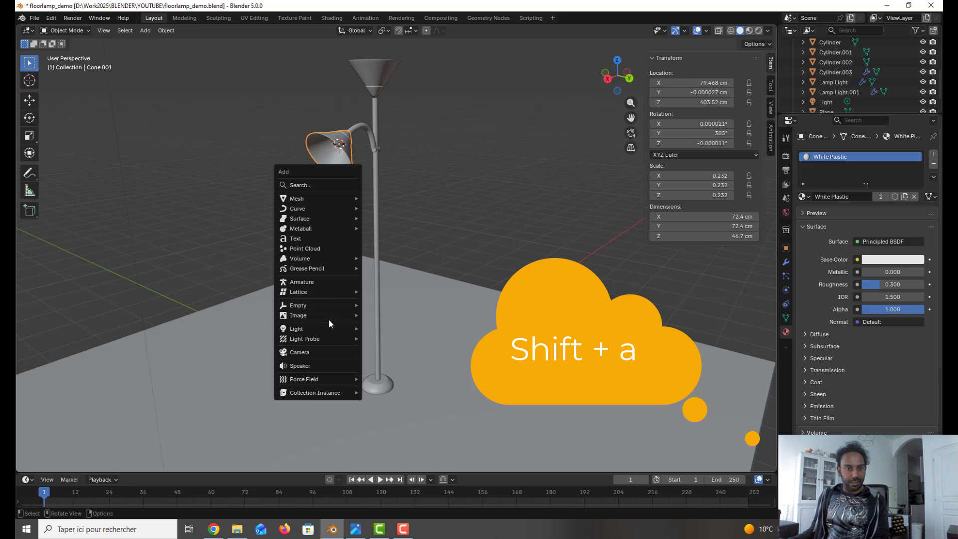
mouse_move(327, 328)
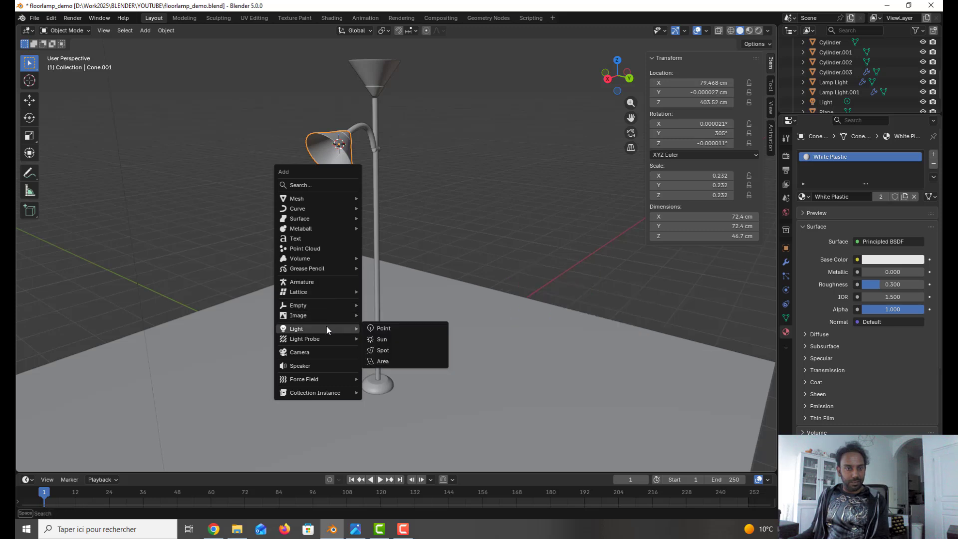
left_click(404, 360)
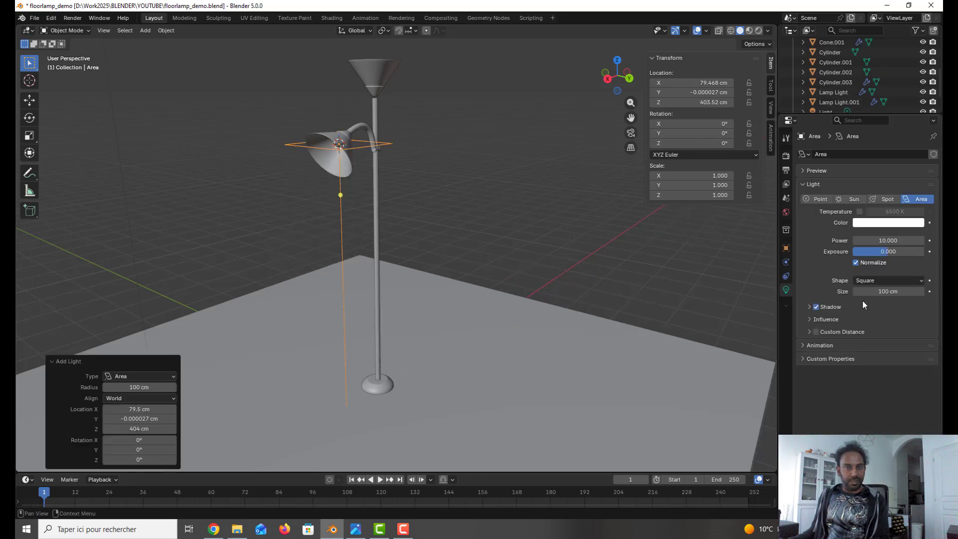
left_click(905, 280)
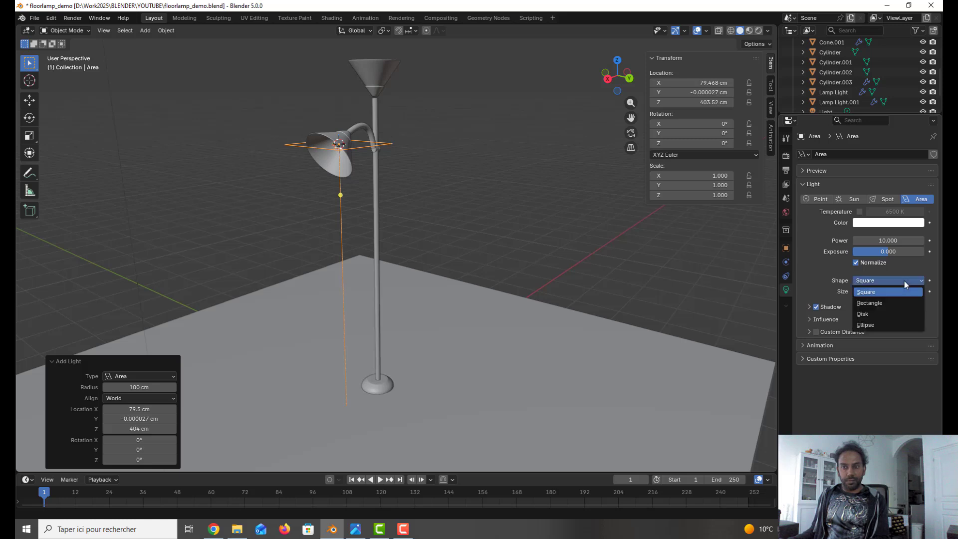
left_click(886, 316)
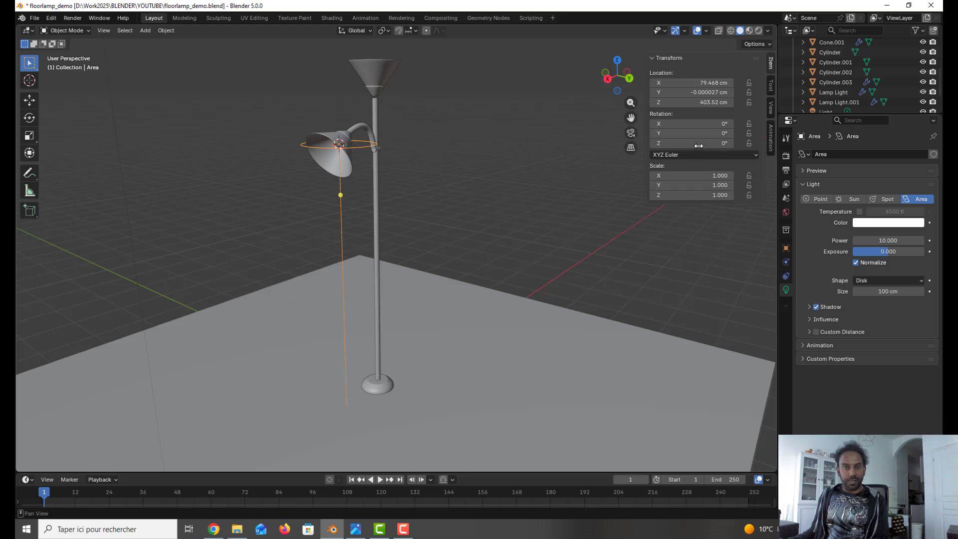
left_click_drag(681, 123, 688, 127)
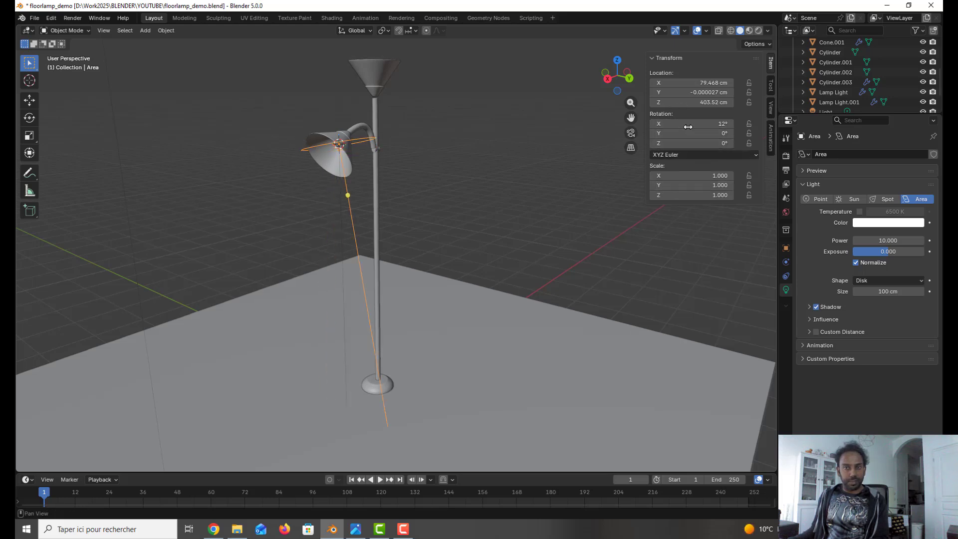
left_click(688, 127)
type("0")
key("Return")
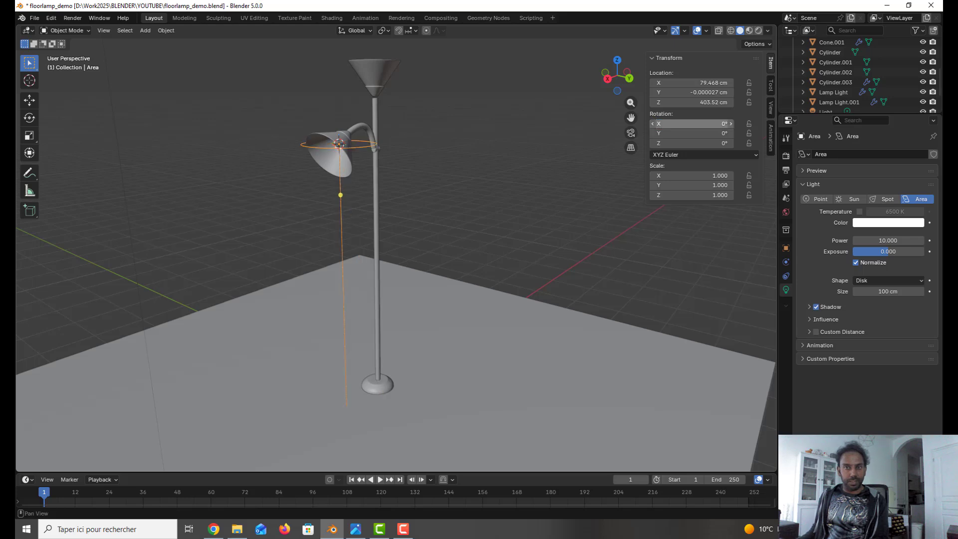
left_click_drag(696, 143, 708, 143)
left_click(693, 145)
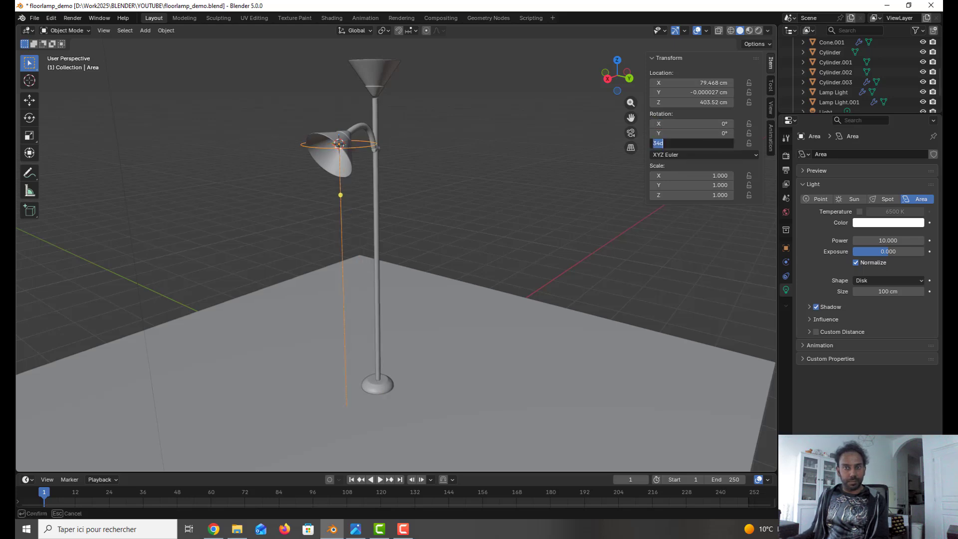
type("0")
key("Return")
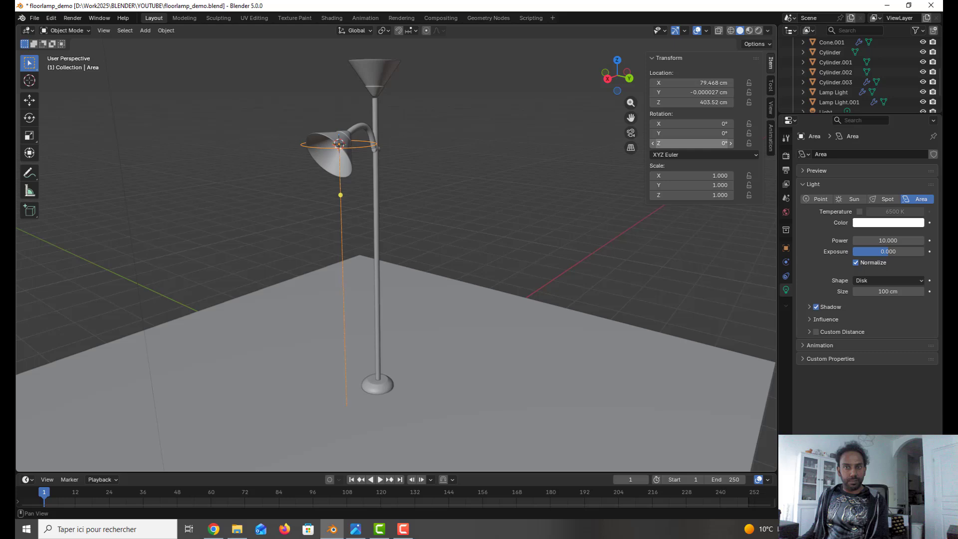
- Set the area light's Y rotation to -57° so it points out of the side lampshade
left_click(700, 135)
type("0")
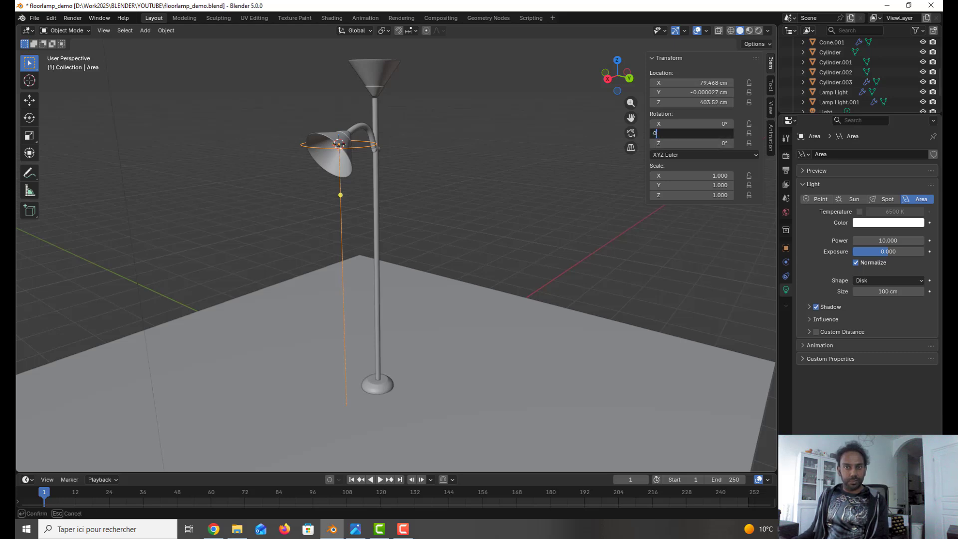
key("BackSpace")
type("45")
key("Return")
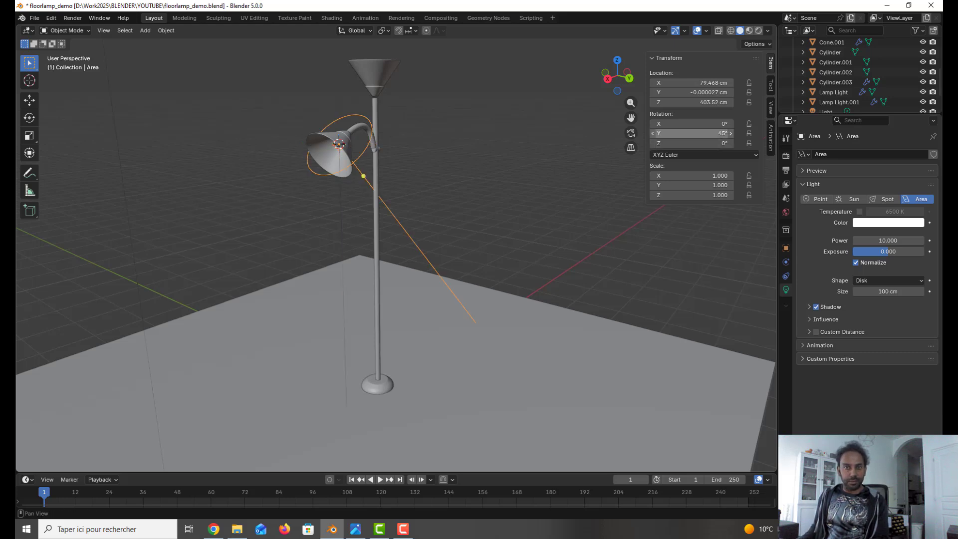
left_click(699, 134)
type("-25")
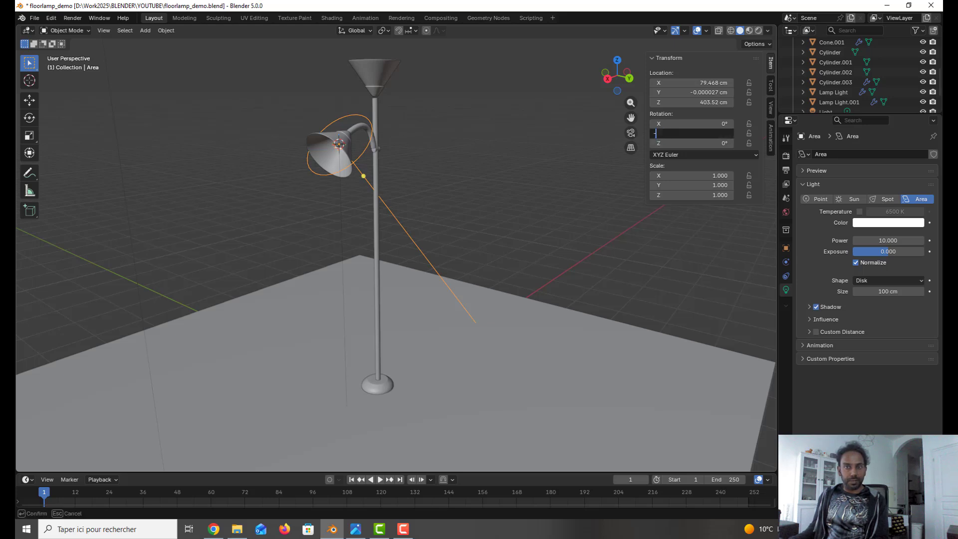
key("Return")
left_click_drag(700, 133, 686, 133)
left_click_drag(696, 134, 698, 134)
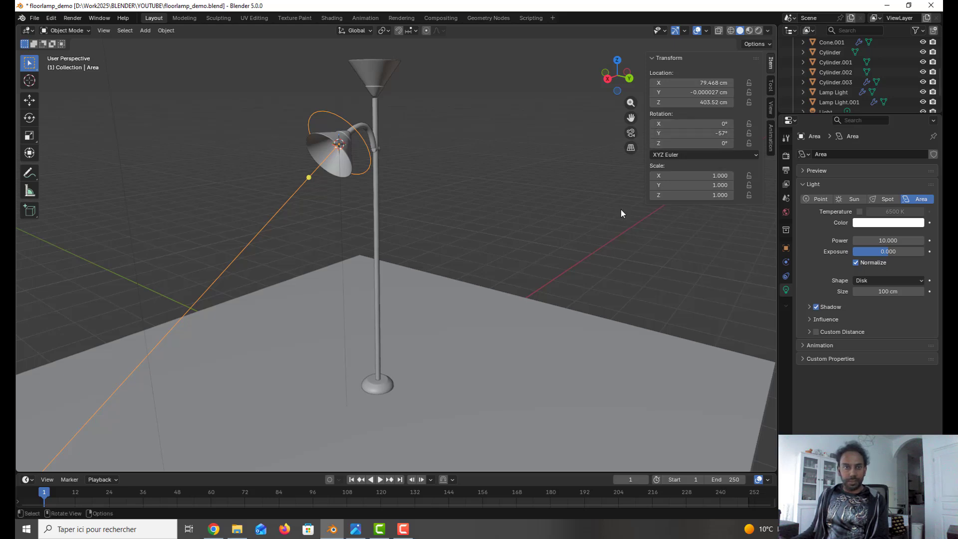
- Reduce the area light's disk size to 70 cm in the right view to fit the side lampshade
key("KP_3")
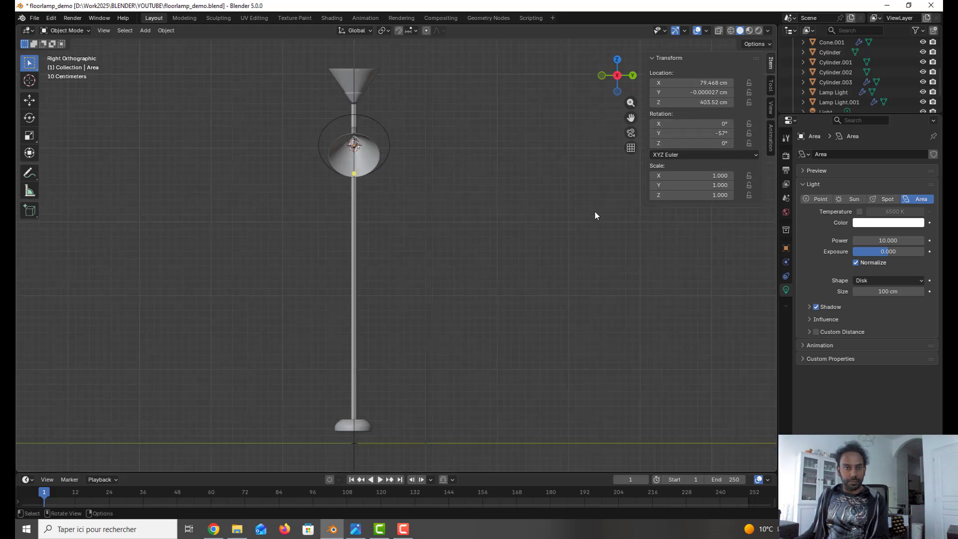
left_click(361, 114)
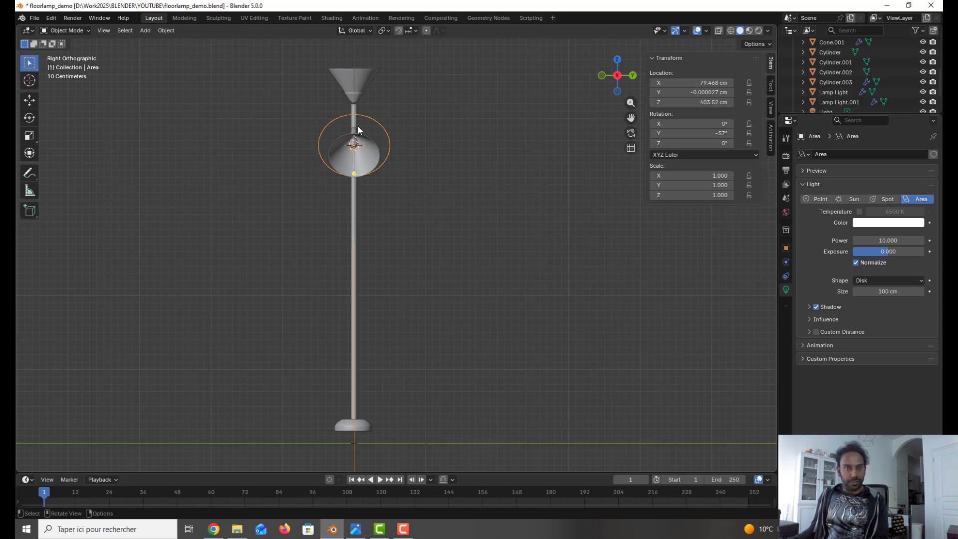
scroll(357, 125, "up", 3)
middle_click_drag(358, 125, 388, 257, "shift")
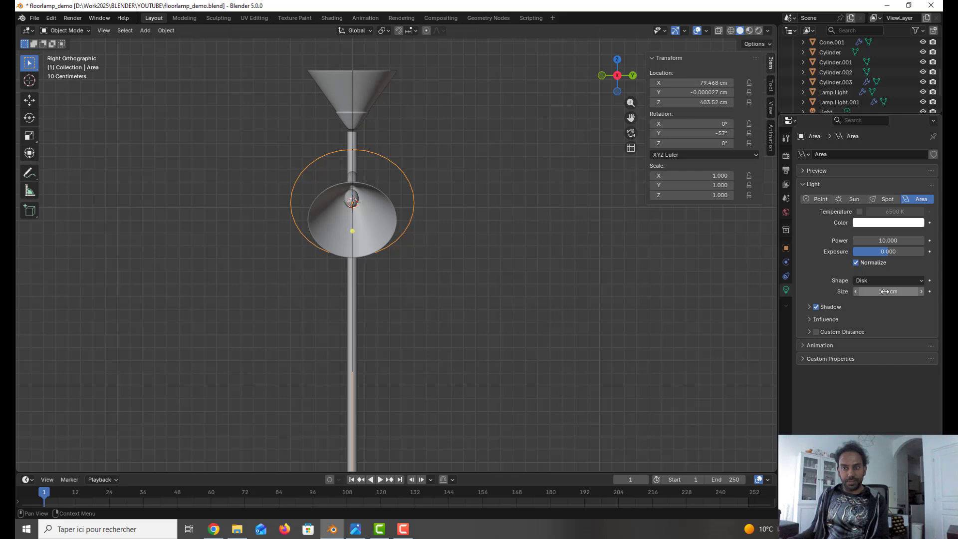
left_click_drag(884, 292, 874, 292)
- Switch to wireframe shading and lower the area light about 13.7 cm along Z onto the side lampshade's opening
left_click(731, 30)
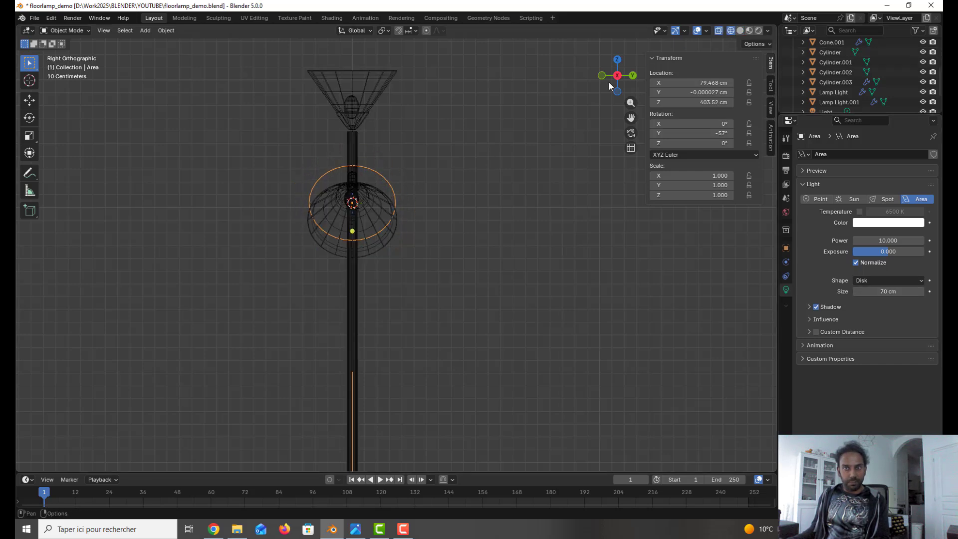
key("g")
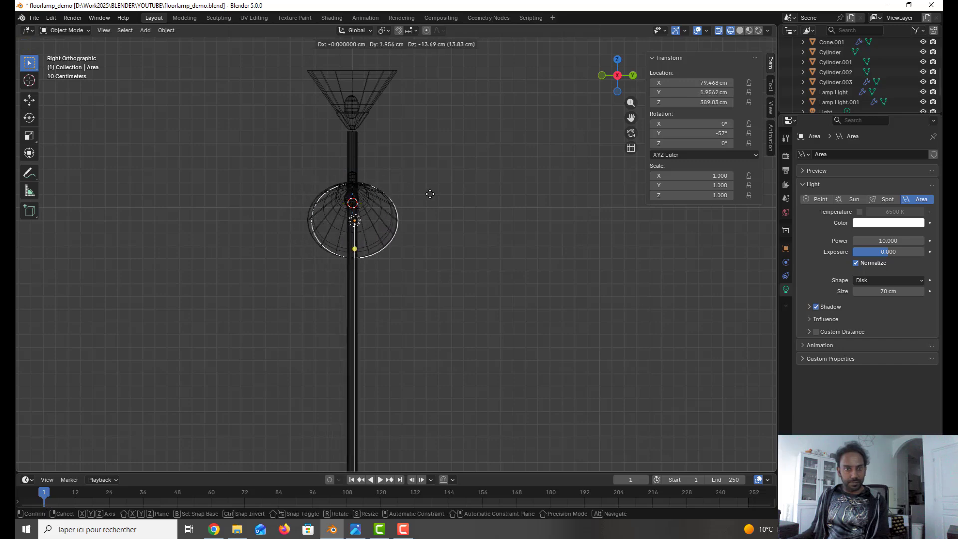
left_click(427, 194)
- Move the area light in the front view about 17.2 cm along X and 0.4 cm along Z to the side lampshade's rim
middle_click_drag(442, 211, 333, 226)
key("KP_1")
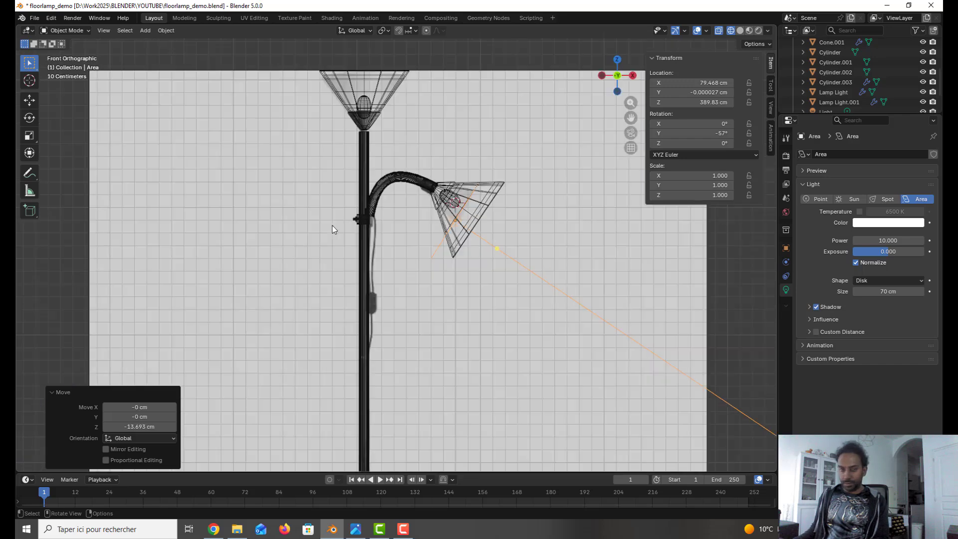
key("g")
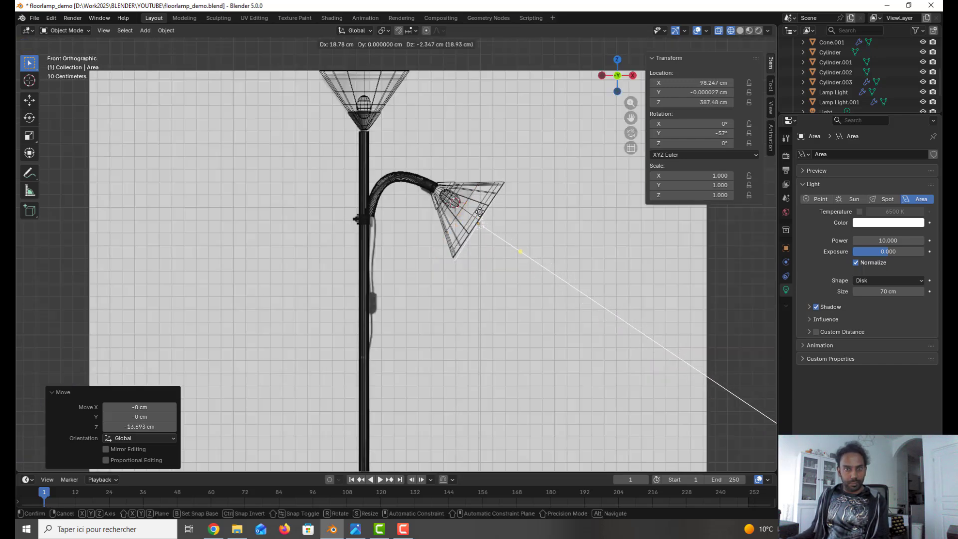
left_click(485, 217)
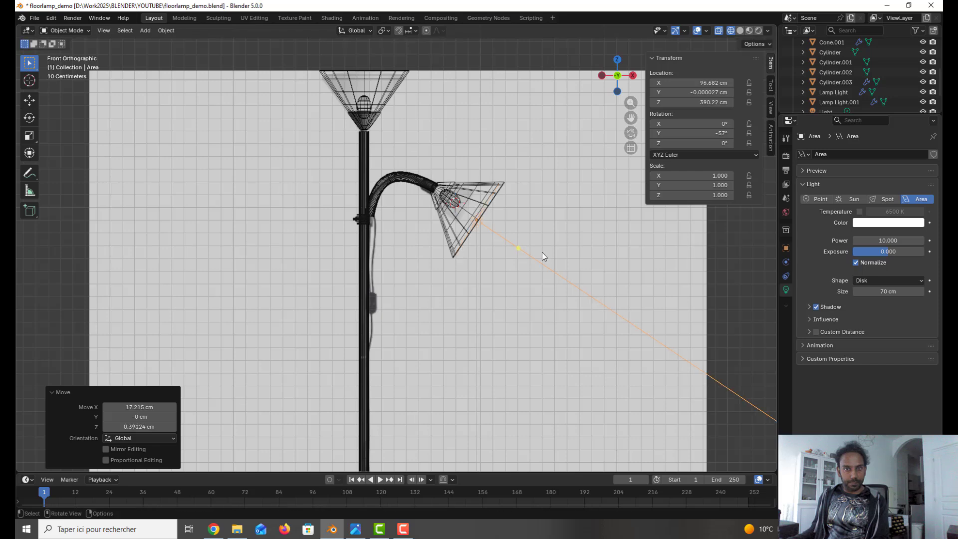
- Check the area light's placement in the side lampshade from several angles and return the viewport to solid shading
middle_click_drag(542, 253, 292, 262)
key("KP_1")
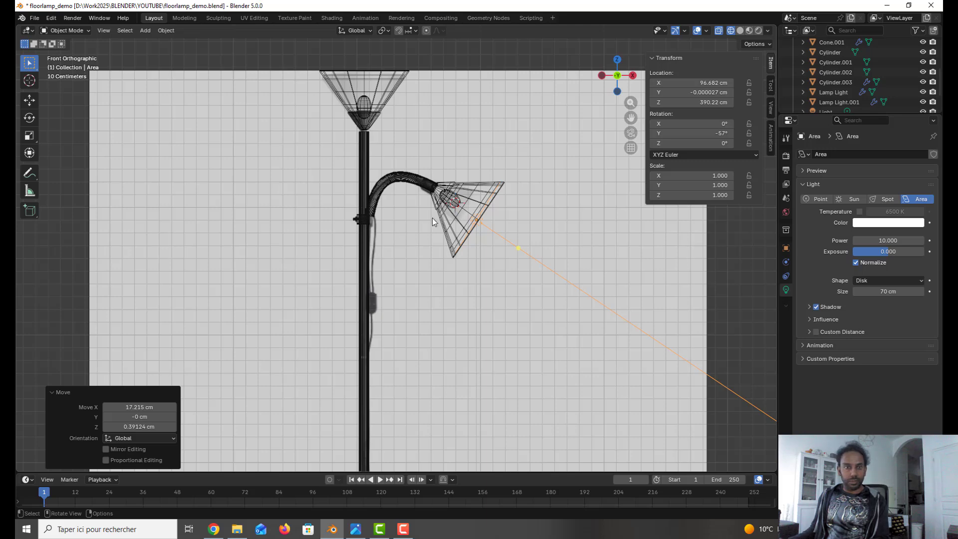
middle_click_drag(433, 217, 242, 232)
scroll(241, 232, "down", 3)
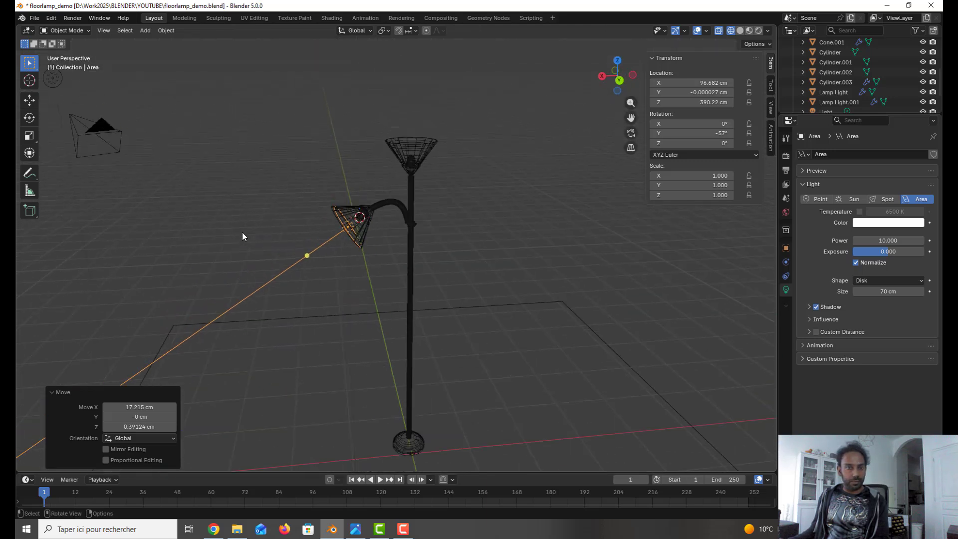
left_click(741, 31)
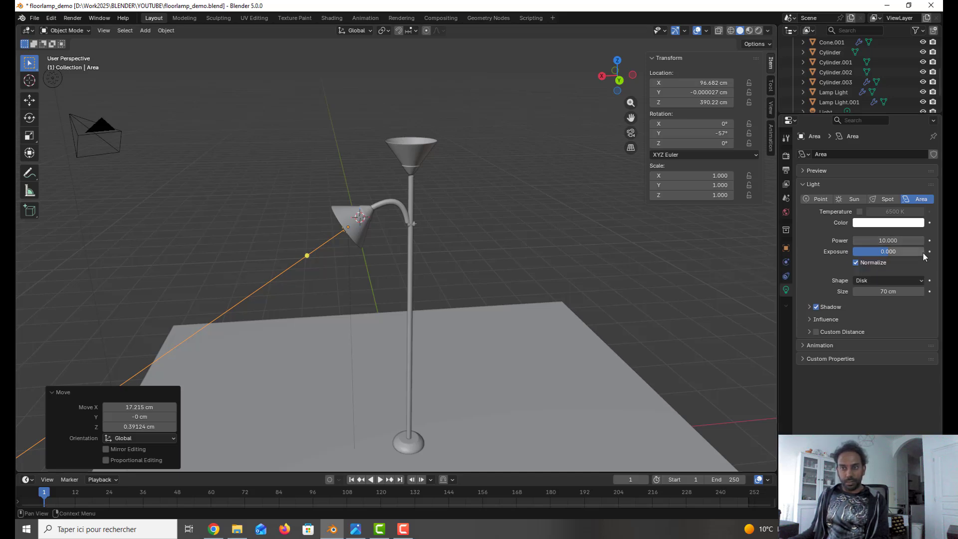
- Set the power of the side lampshade's area light to 25
left_click(908, 241)
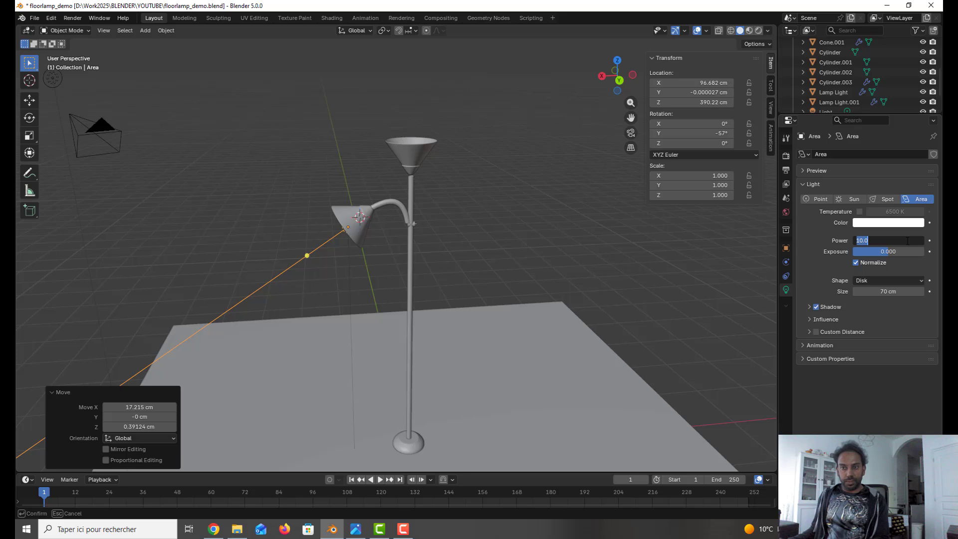
type("25.")
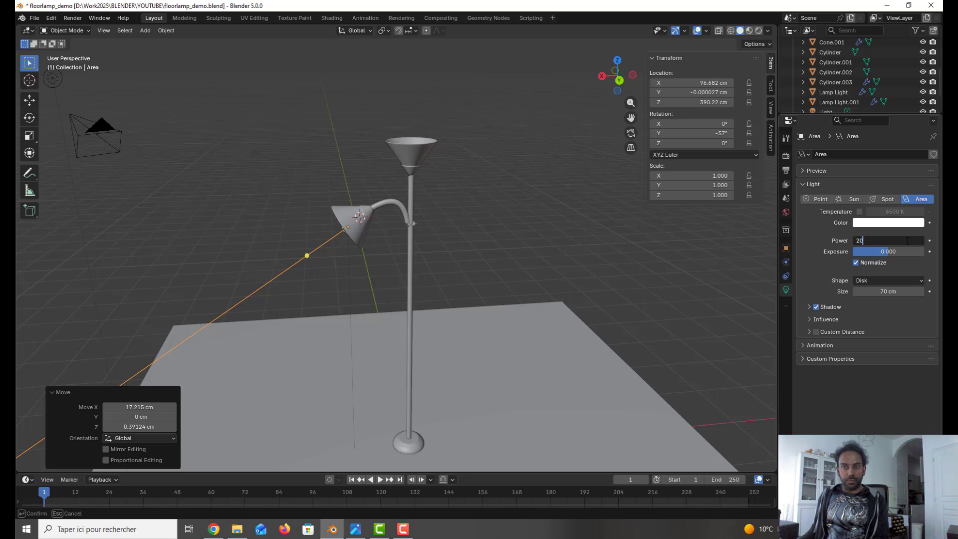
type("0")
key("BackSpace")
type("5")
key("Return")
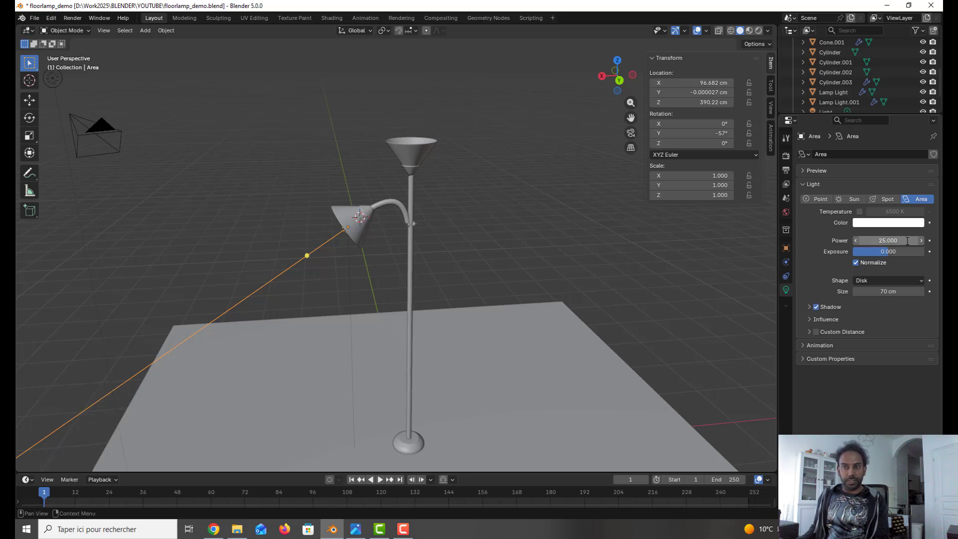
- Bring up the scene's render settings and save the file
left_click(786, 212)
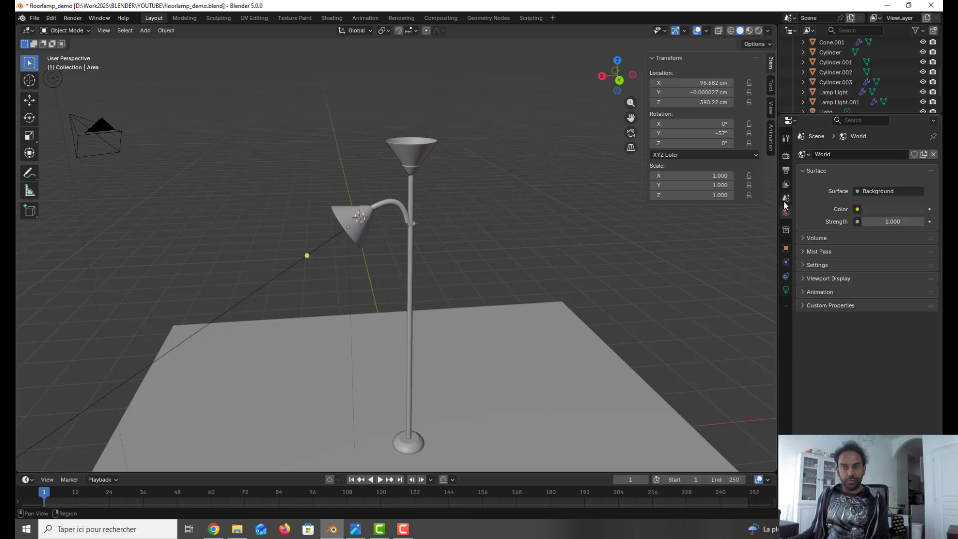
left_click(787, 198)
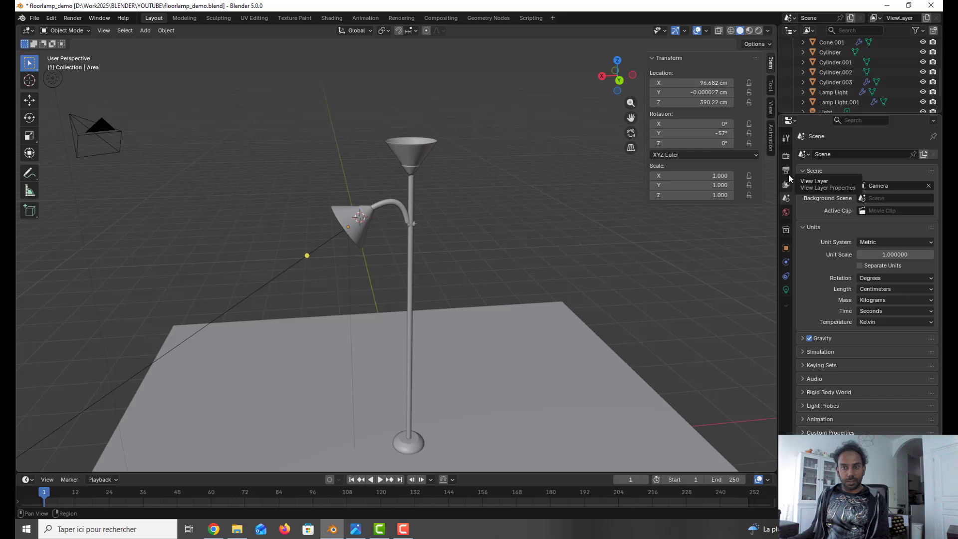
left_click(787, 171)
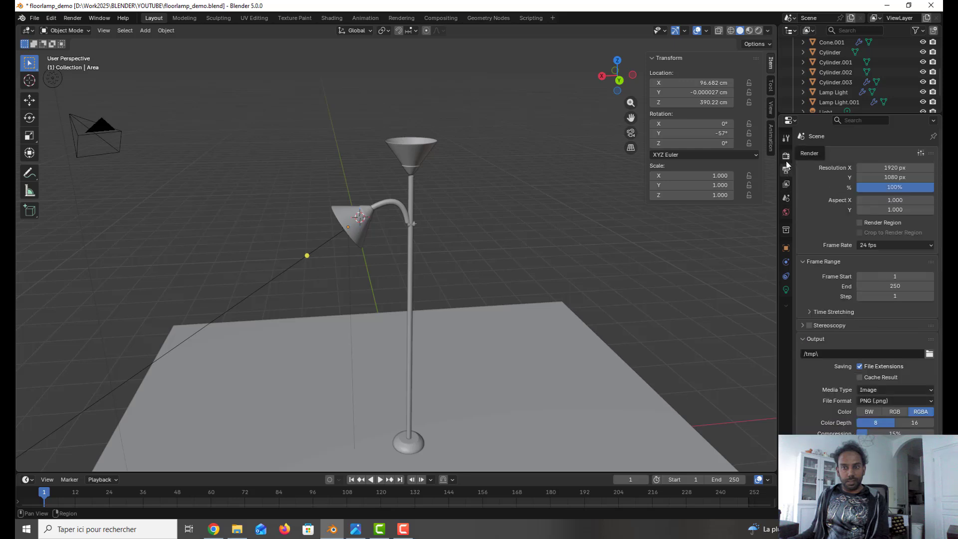
left_click(786, 160)
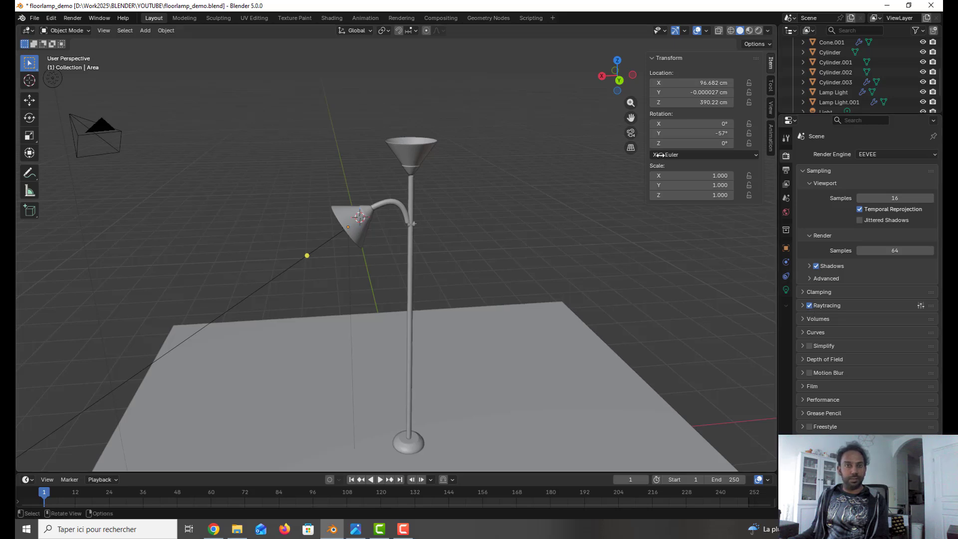
key("ctrl+s")
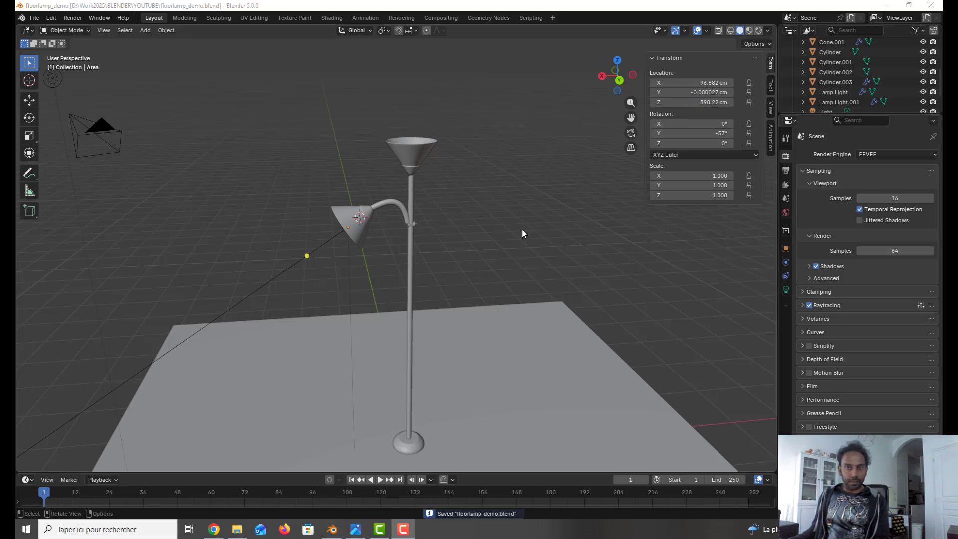
- Switch to rendered shading and assign the existing Metal material to the small disc Cylinder.001 at the arm's pole joint
left_click(759, 30)
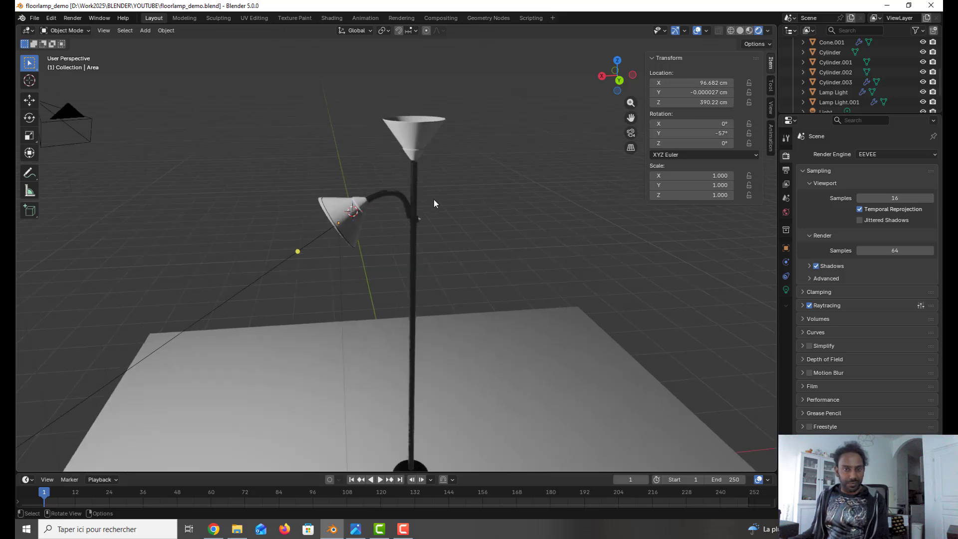
scroll(433, 199, "up", 4)
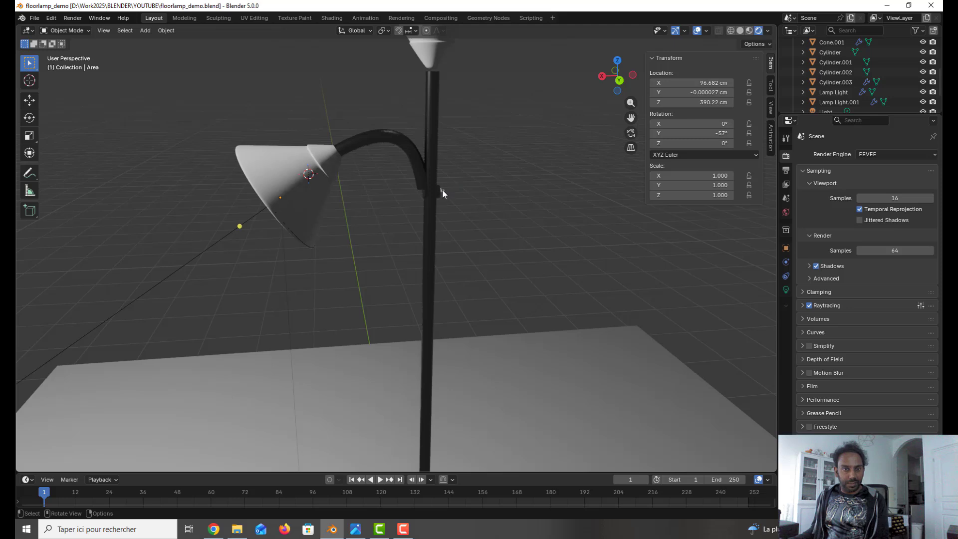
left_click(442, 191)
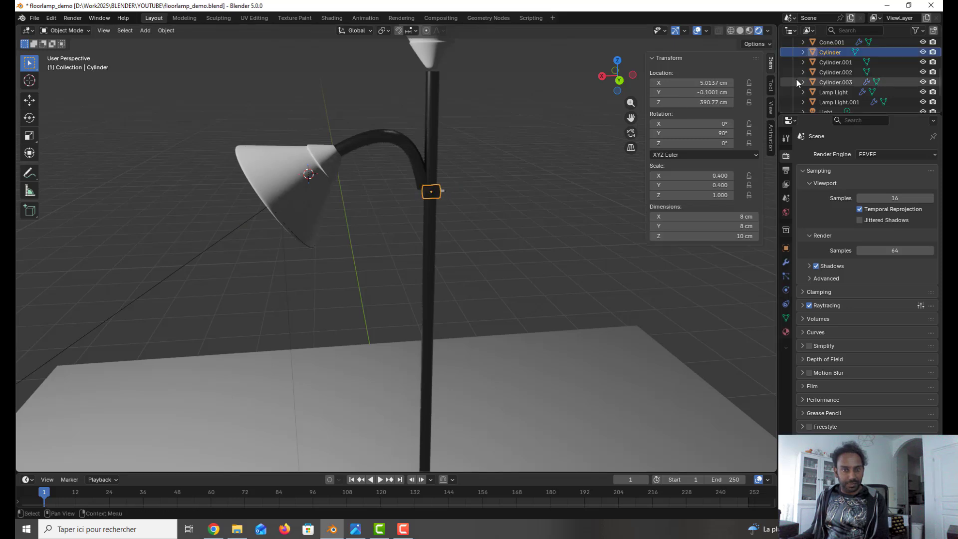
middle_click_drag(475, 178, 442, 188)
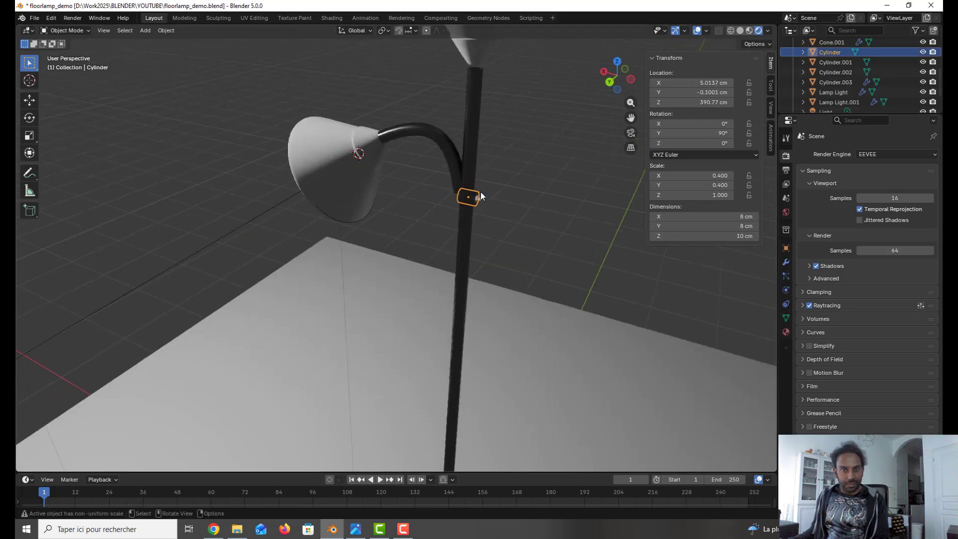
left_click(479, 199)
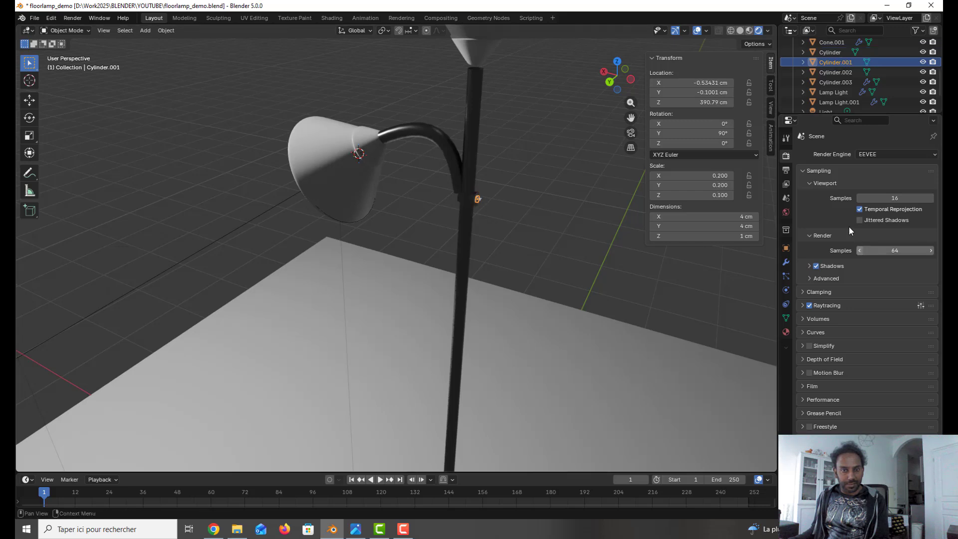
left_click(786, 332)
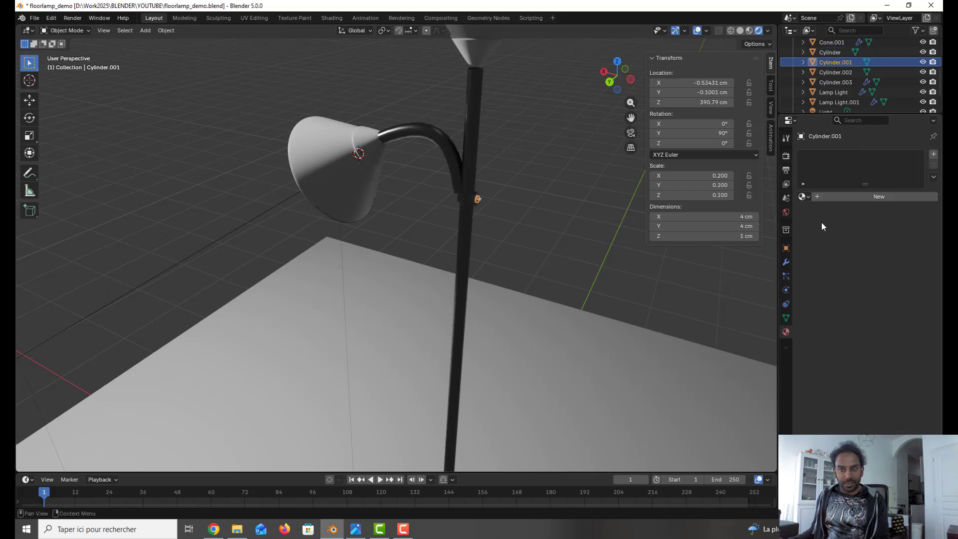
left_click(804, 198)
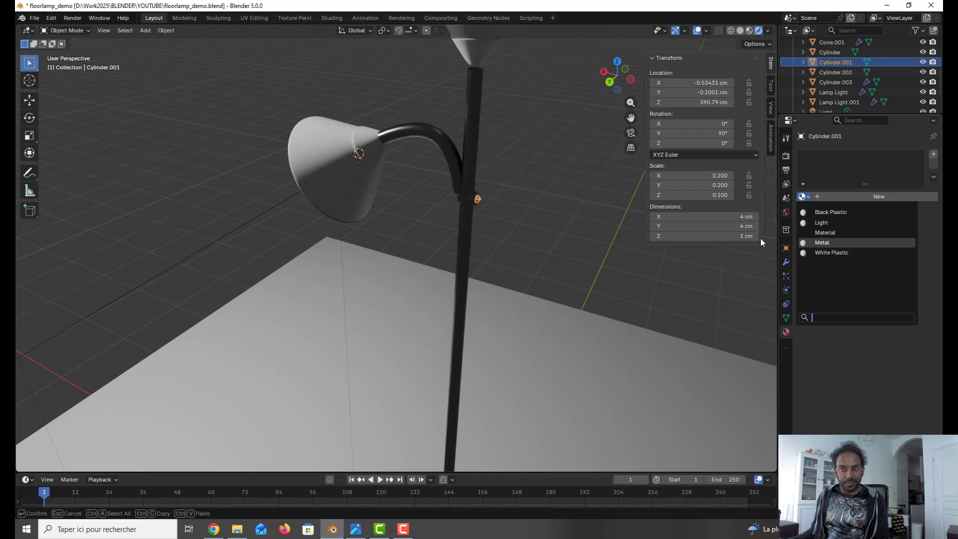
key("Return")
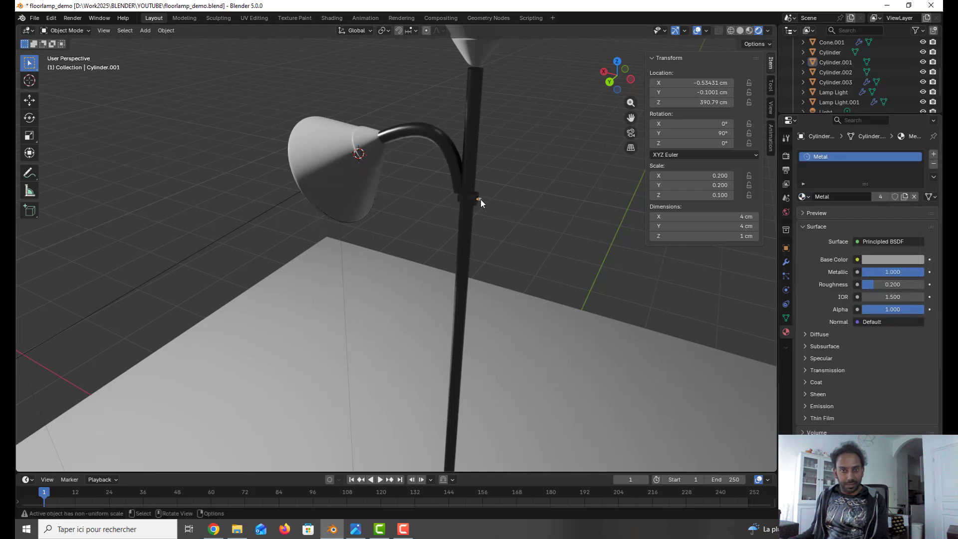
- Assign the existing Metal material to the thin pin Cylinder.002 running through the pole joint
left_click(479, 199)
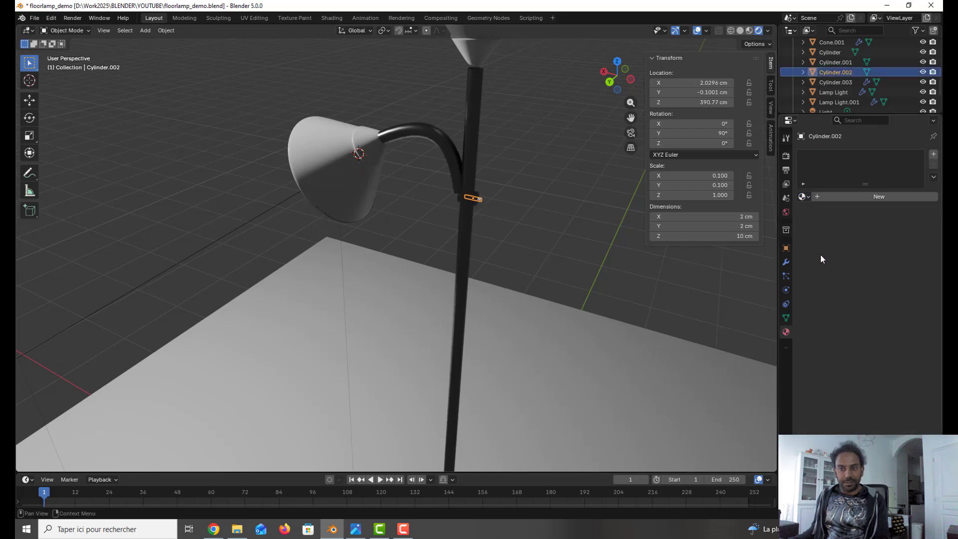
left_click(806, 198)
key("Down")
key("Down")
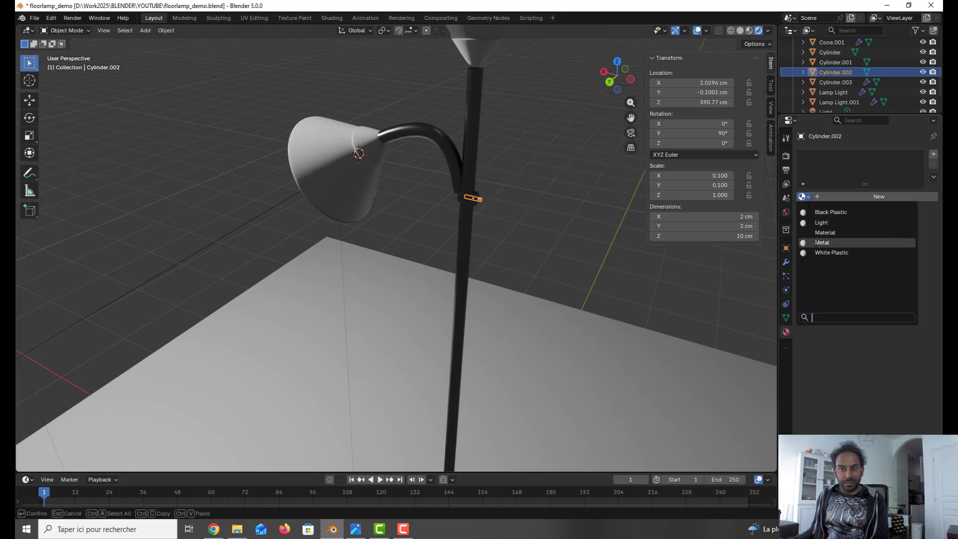
key("Return")
left_click(541, 214)
scroll(541, 215, "down", 2)
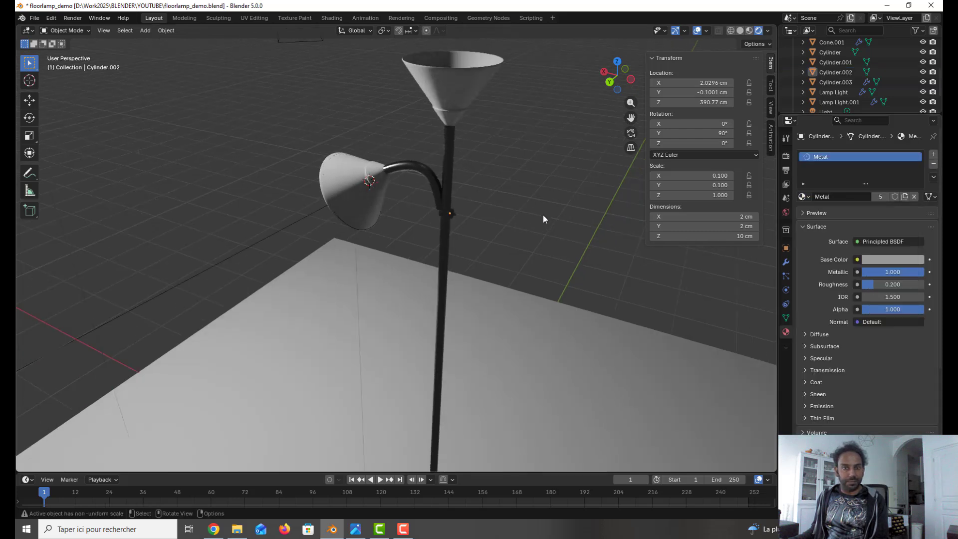
middle_click_drag(544, 214, 487, 199)
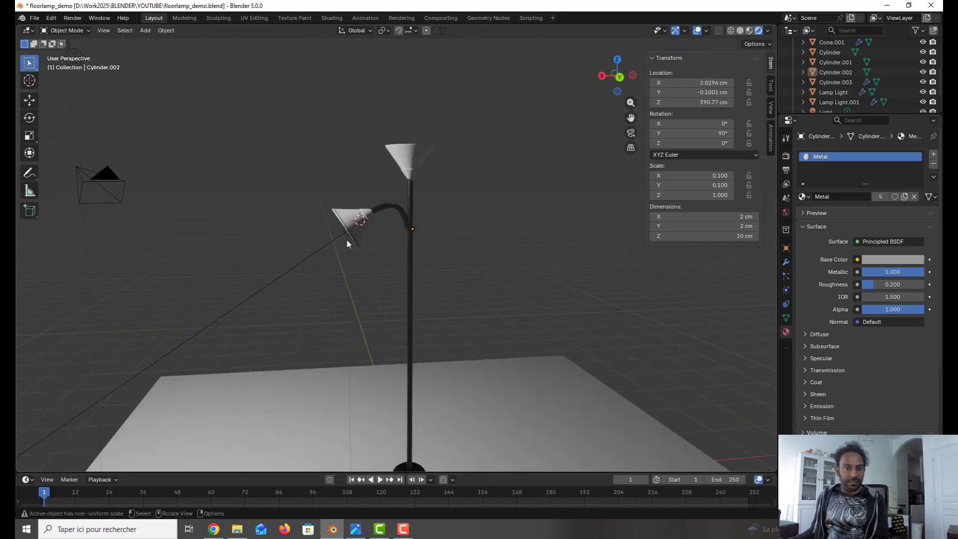
- Set the power of the side lampshade's area light to 100
left_click(334, 239)
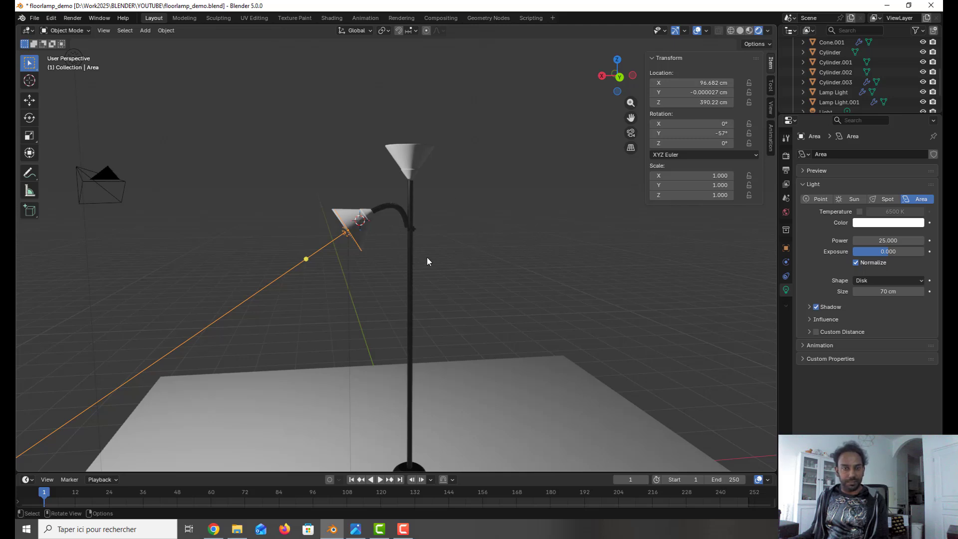
left_click_drag(889, 241, 897, 240)
left_click(893, 241)
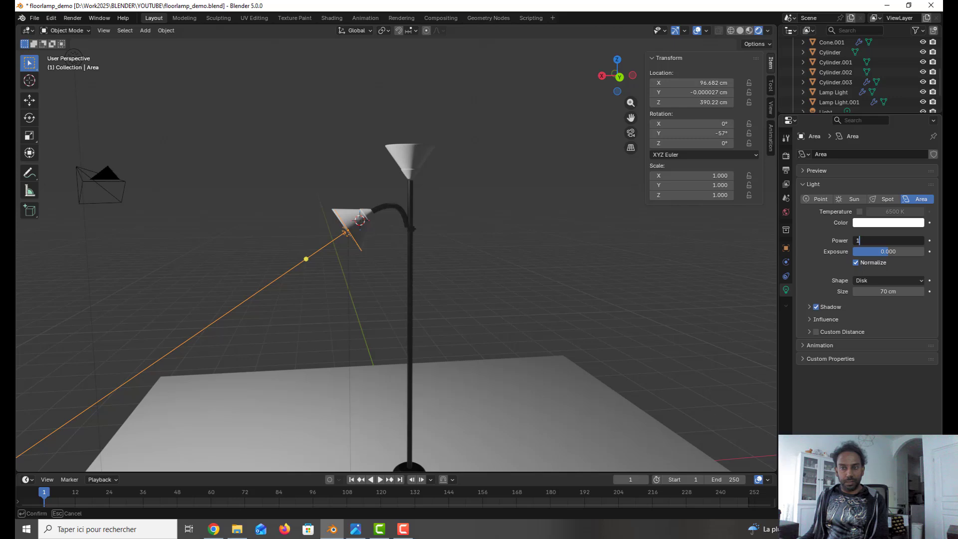
key("Return")
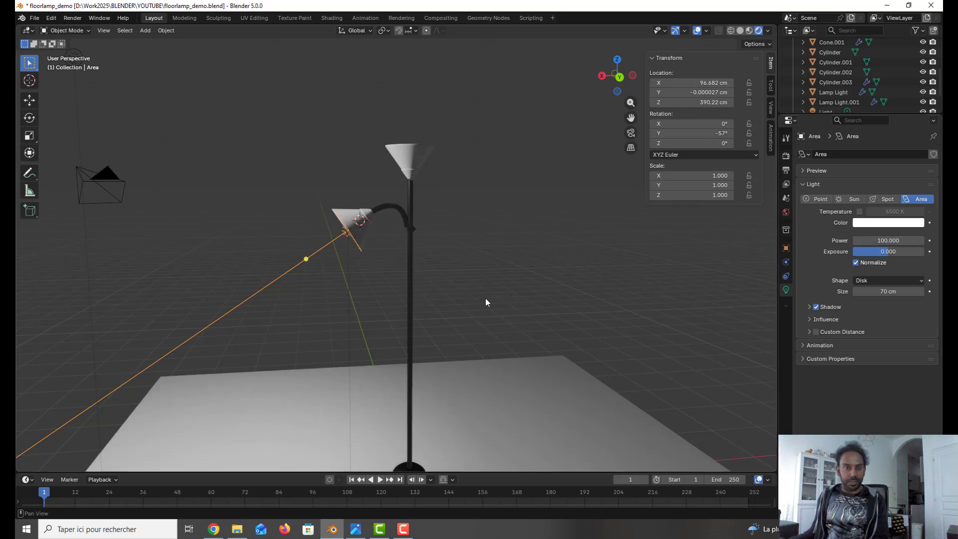
- Create a new material for the ground plane with a dark grey base color, #444444FF
scroll(484, 299, "down", 2)
left_click(496, 361)
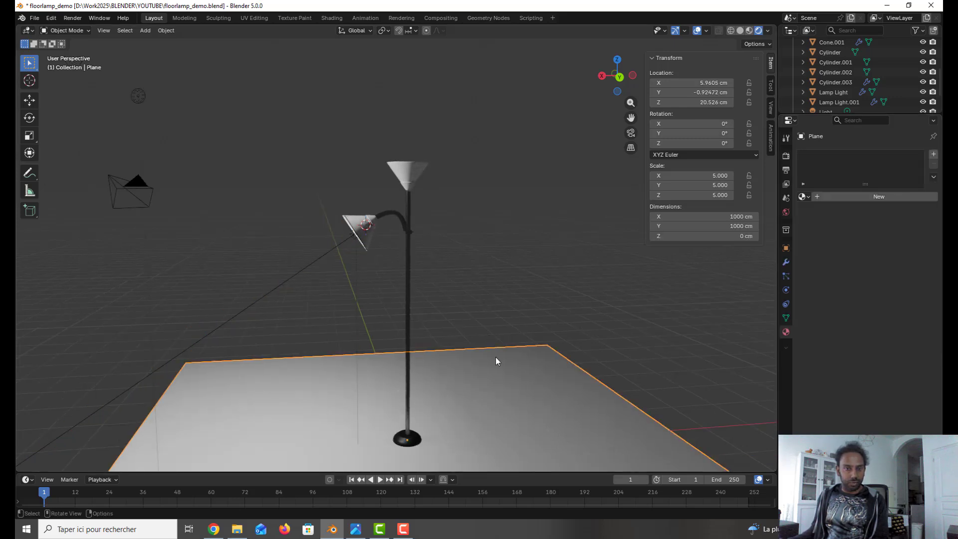
left_click(846, 199)
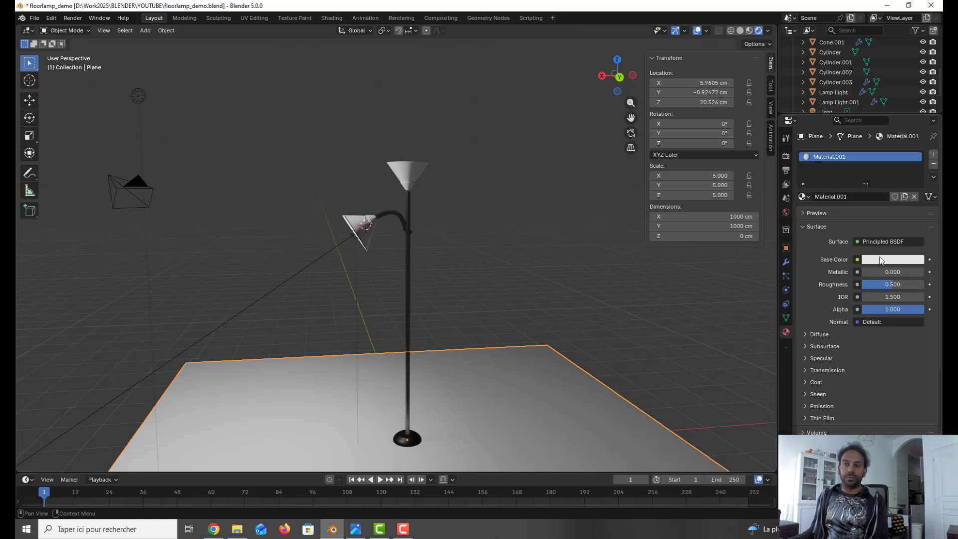
left_click(880, 259)
left_click_drag(915, 140, 917, 149)
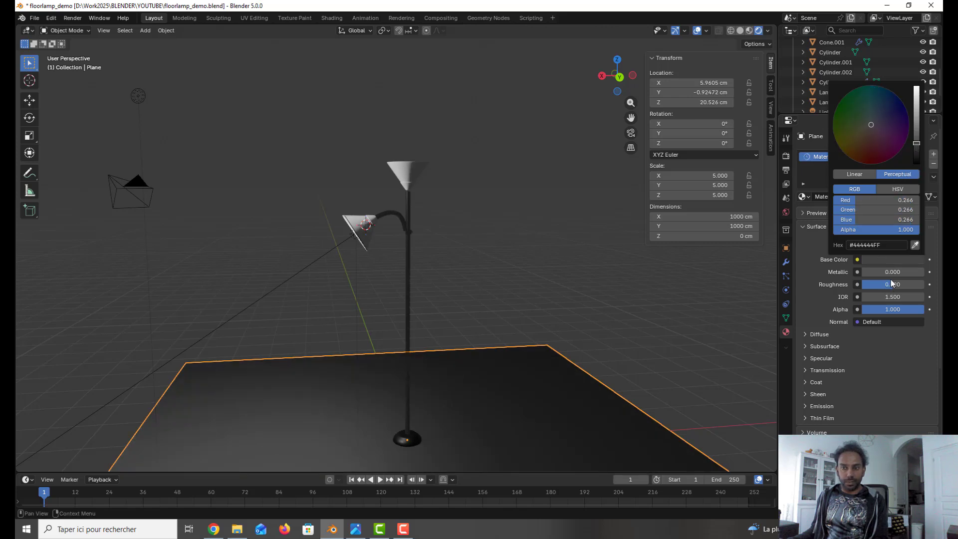
left_click_drag(892, 284, 893, 284)
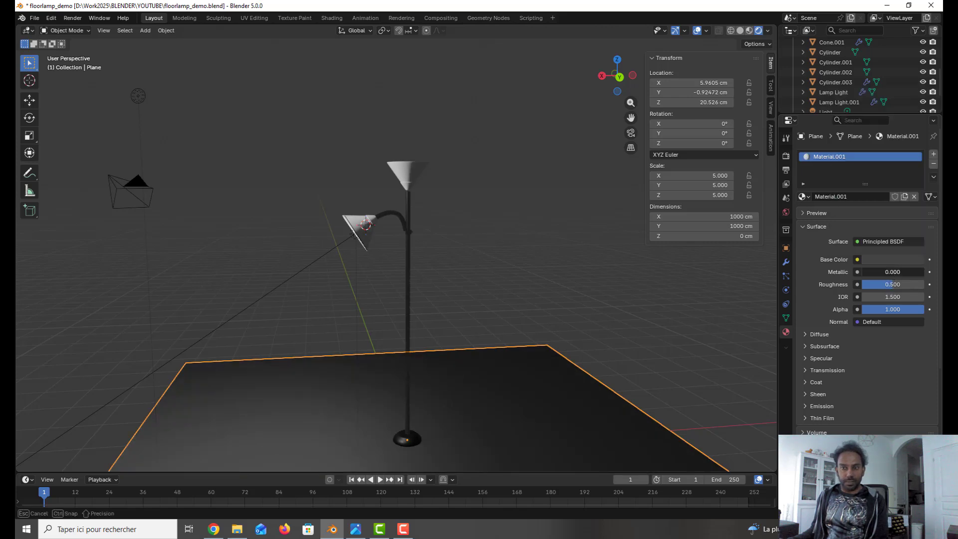
- Set the ground plane material's metallic to 0.3 and its roughness to 0.2
left_click(893, 272)
type("0.3")
key("Return")
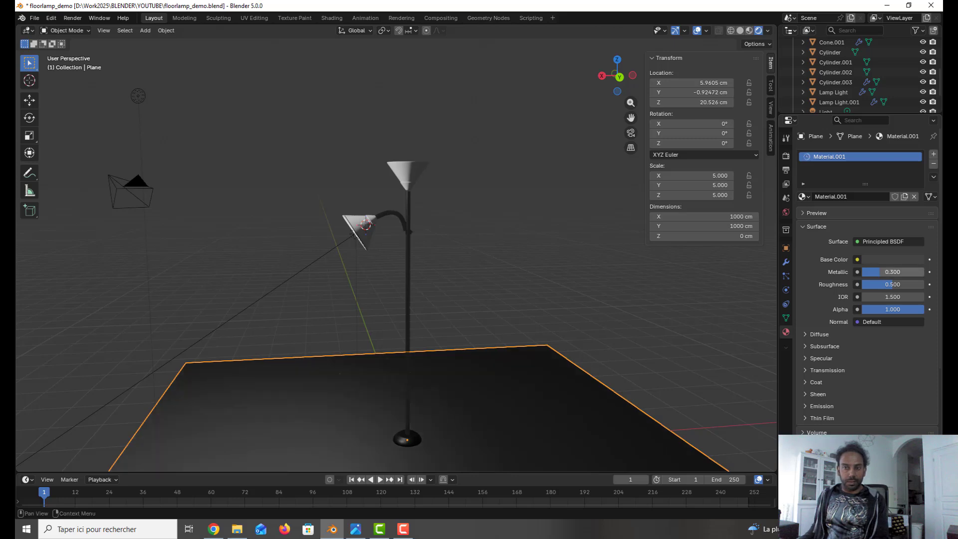
left_click(899, 285)
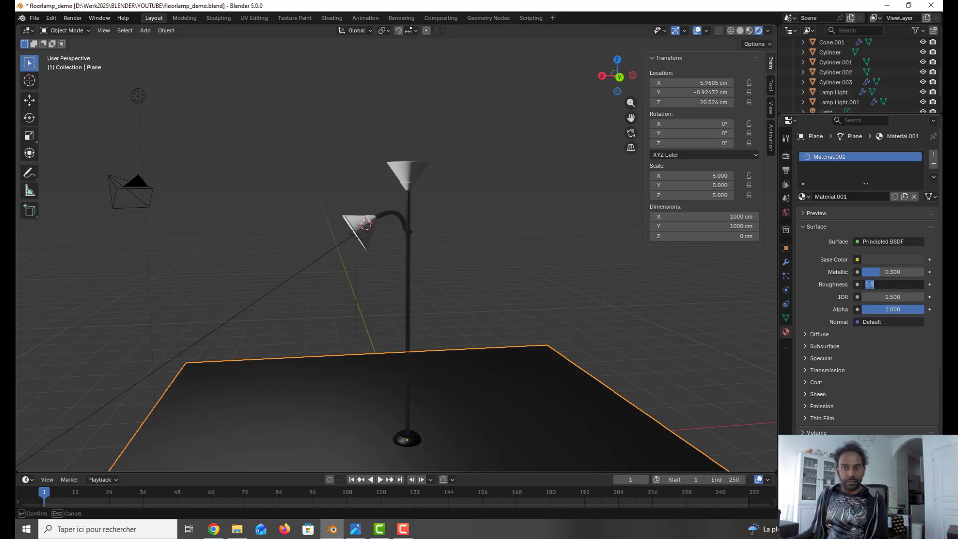
type("0.2")
key("Return")
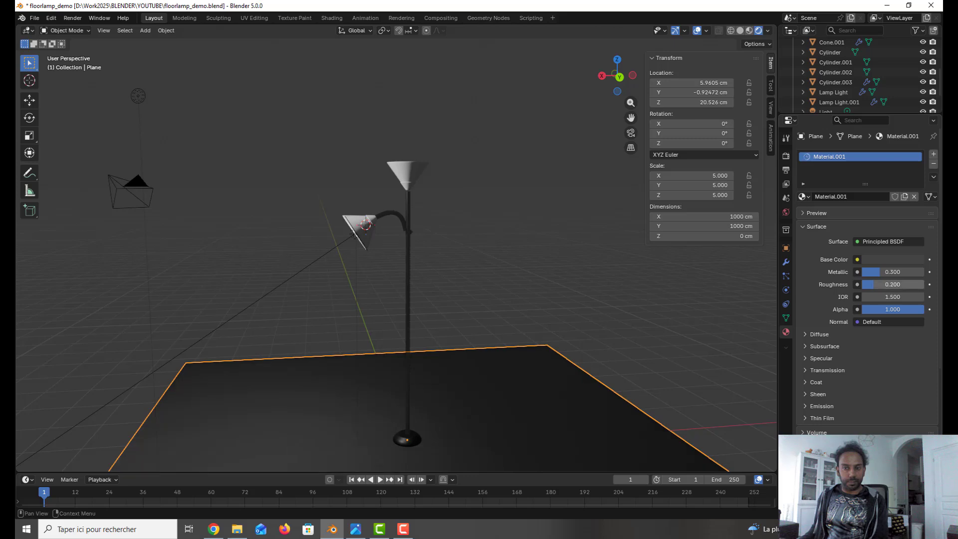
left_click(582, 340)
- Examine the lamp's lighting over the dark ground plane from several angles, along with the side bulb's Light material
middle_click_drag(477, 310, 433, 328)
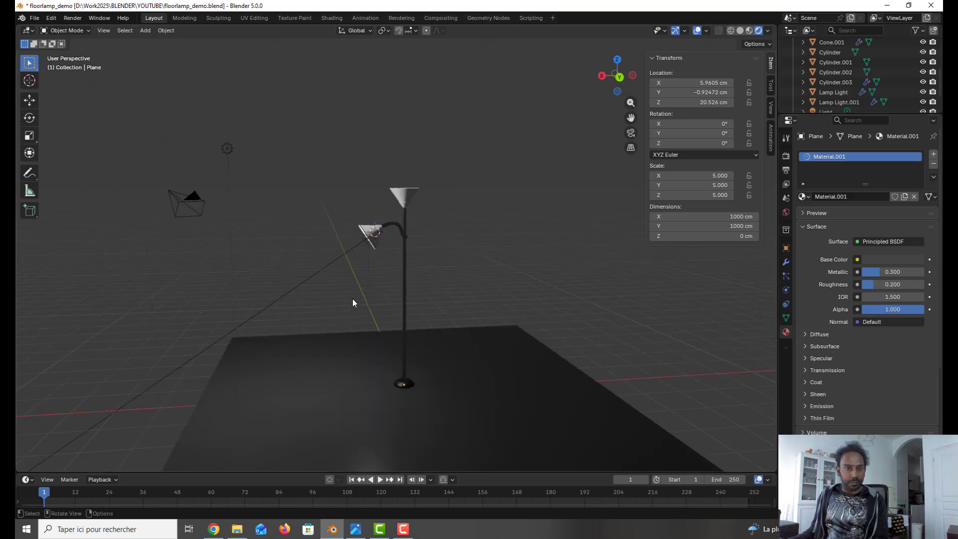
scroll(377, 258, "up", 2)
scroll(378, 258, "down", 2)
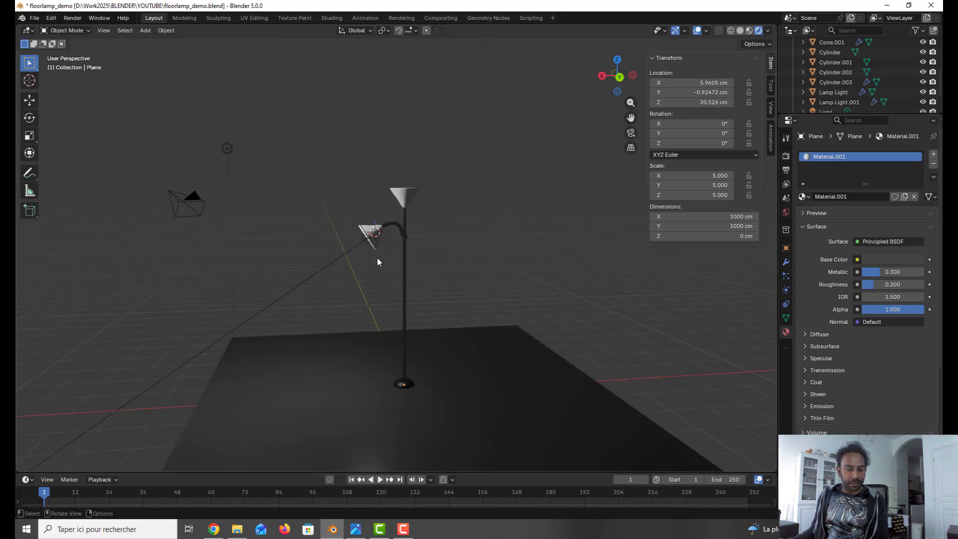
mouse_move(378, 259)
middle_mouse_down()
mouse_move(406, 251)
mouse_move(372, 258)
middle_mouse_up()
scroll(370, 245, "up", 2)
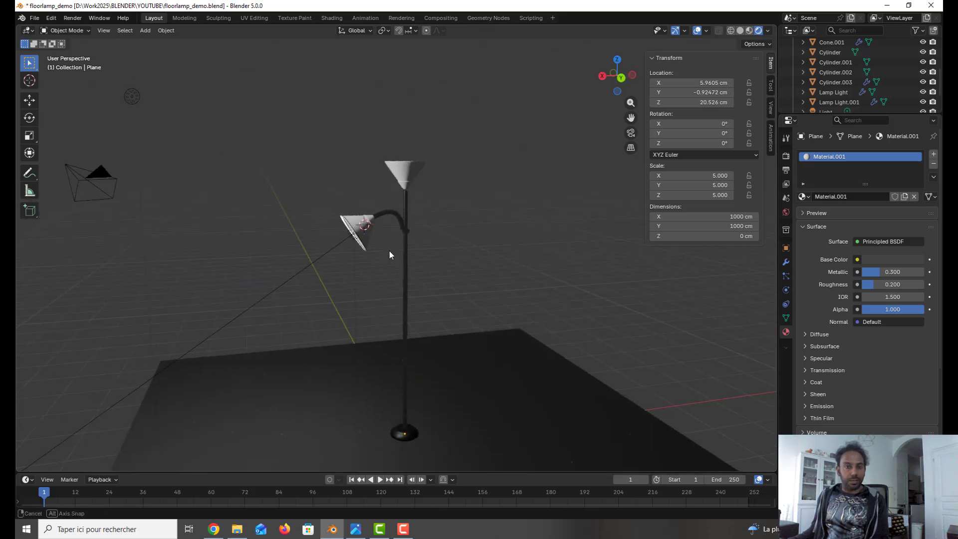
middle_click_drag(394, 208, 436, 196)
left_click(352, 211)
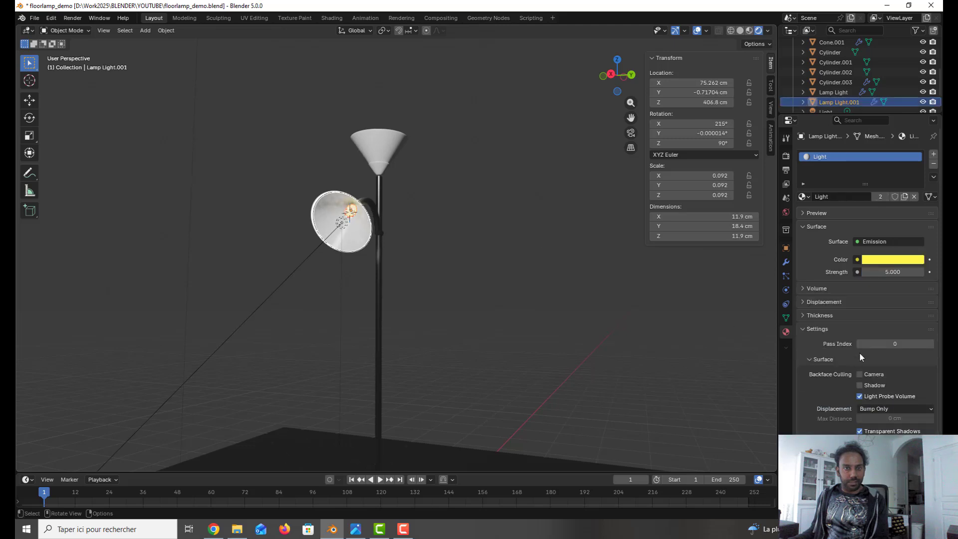
middle_click_drag(510, 292, 472, 325)
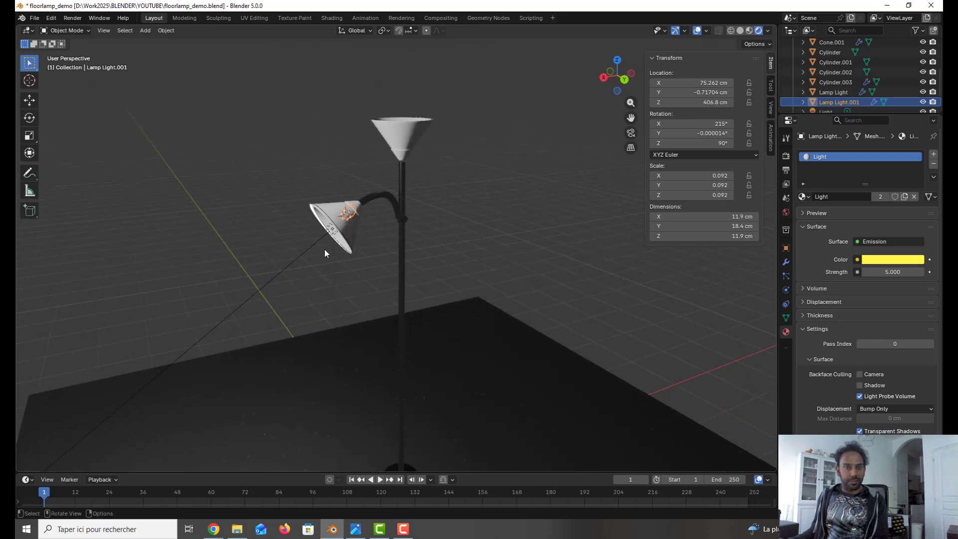
- Save the file and create a new compositing node tree for the scene
left_click(35, 18)
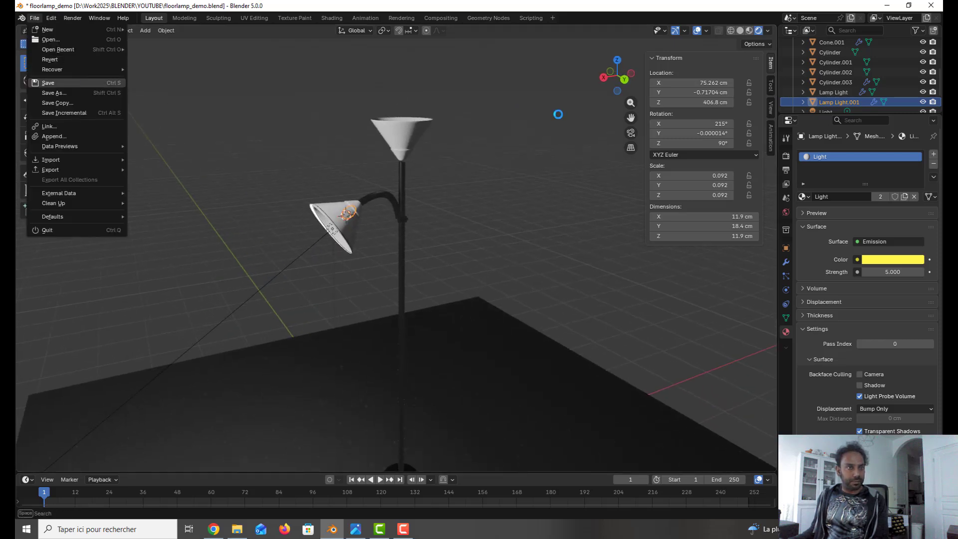
left_click(48, 83)
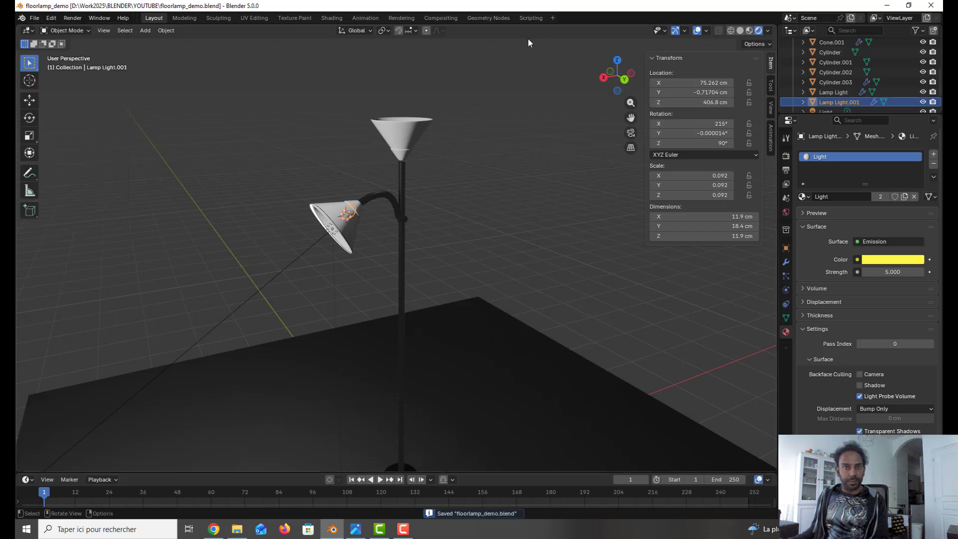
left_click(436, 20)
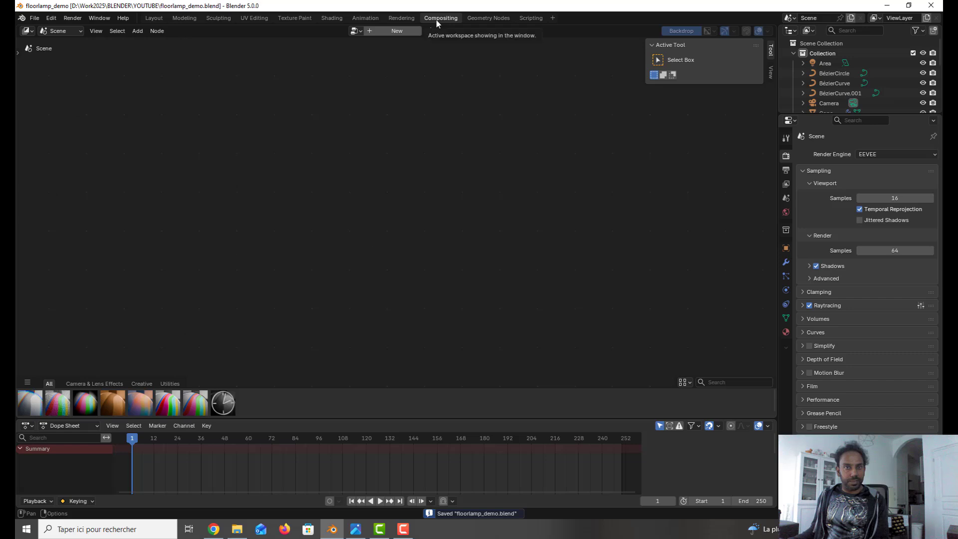
left_click(406, 31)
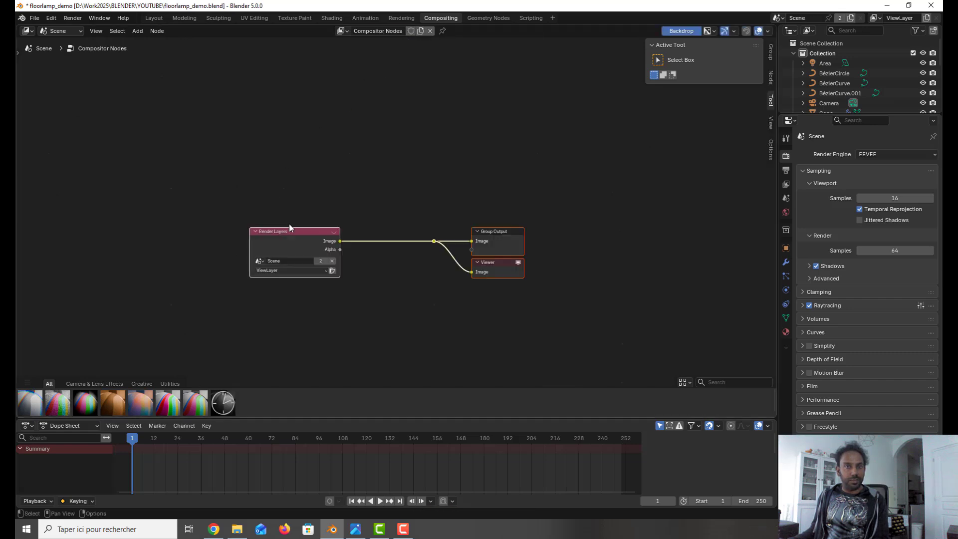
- Add a Glare filter node on the link between the Render Layers image and the output nodes
left_click(143, 31)
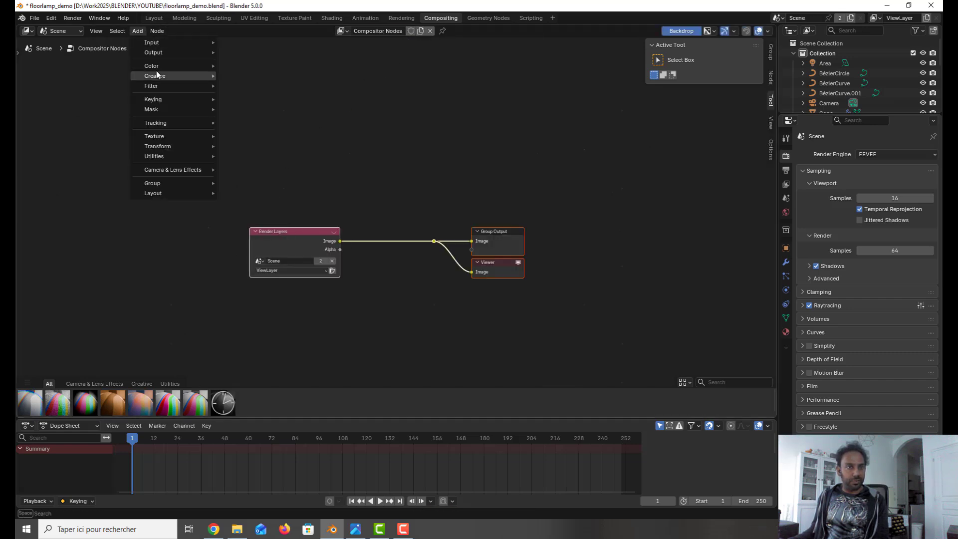
mouse_move(169, 89)
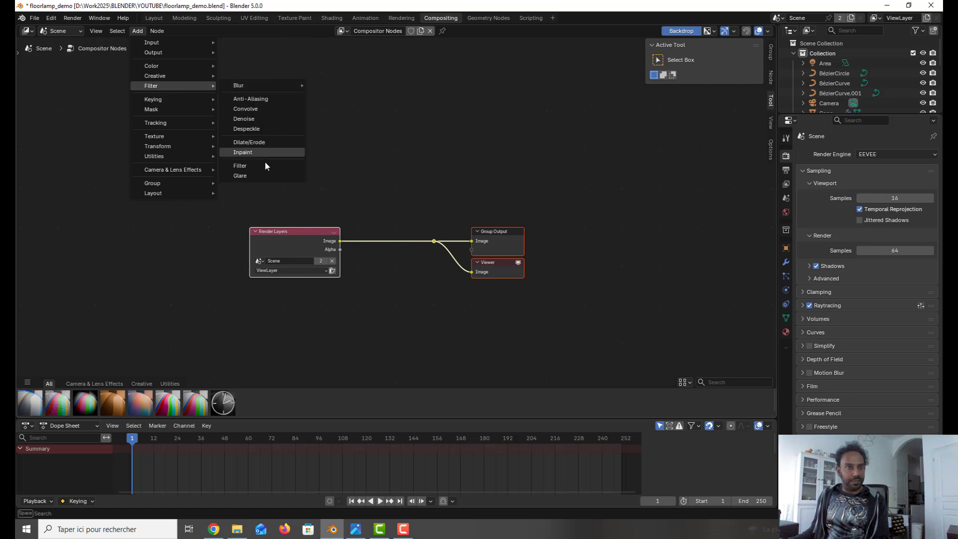
left_click(259, 175)
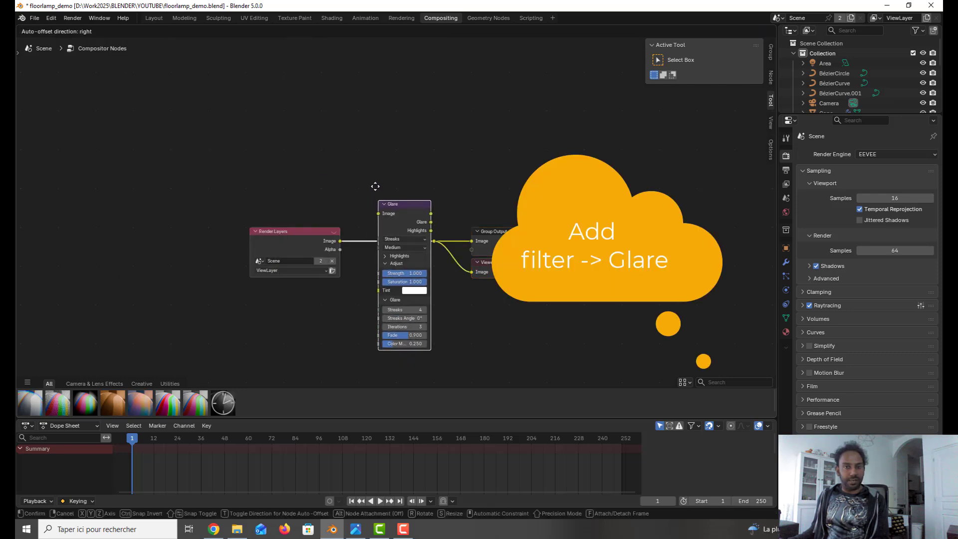
left_click(372, 180)
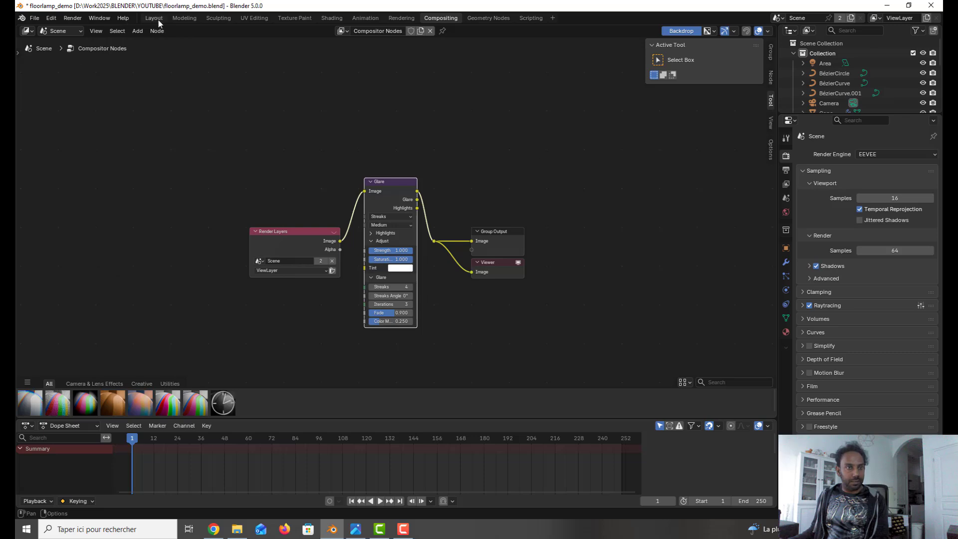
- Show the lamp in rendered viewport shading in the Modeling workspace and set the viewport compositor to Always
left_click(180, 20)
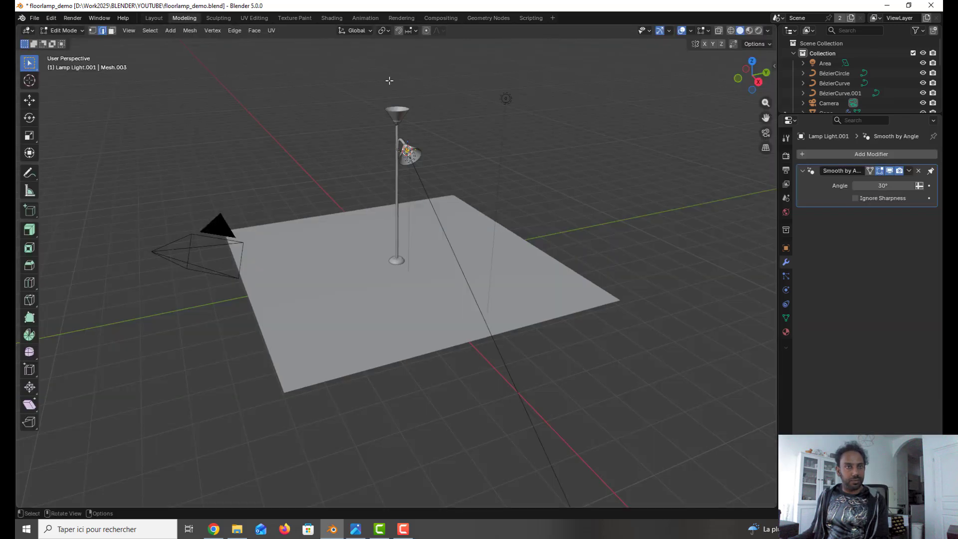
mouse_move(422, 135)
middle_mouse_down()
mouse_move(354, 180)
mouse_move(364, 158)
middle_mouse_up()
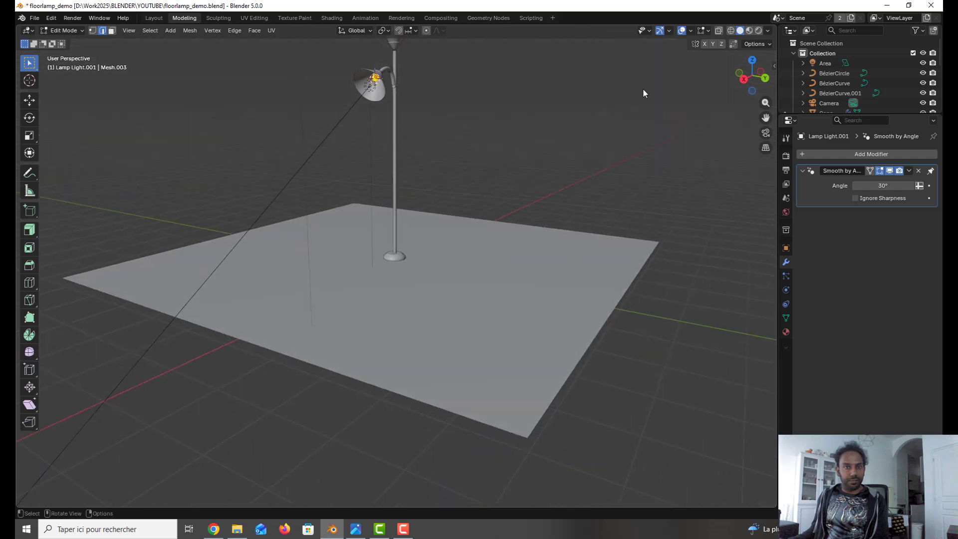
left_click(759, 31)
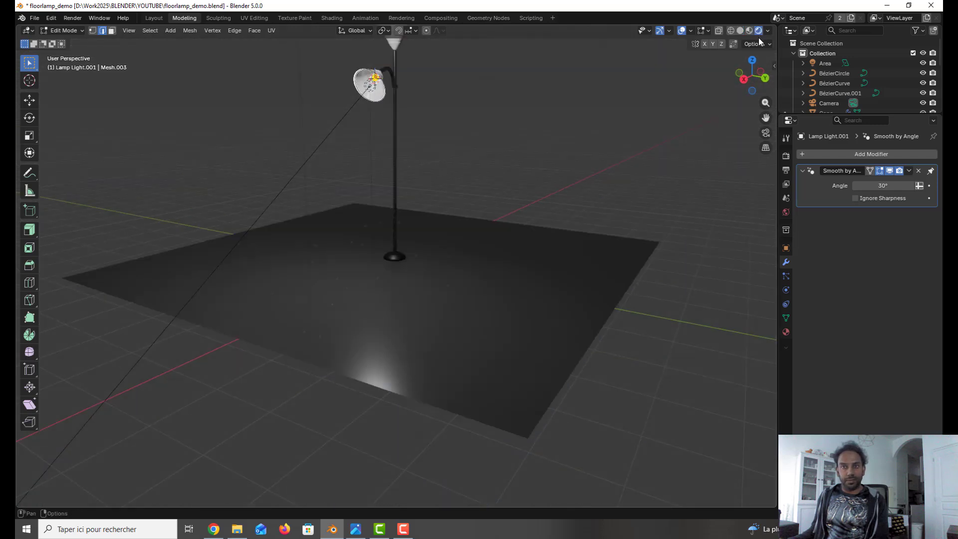
scroll(421, 87, "up", 3)
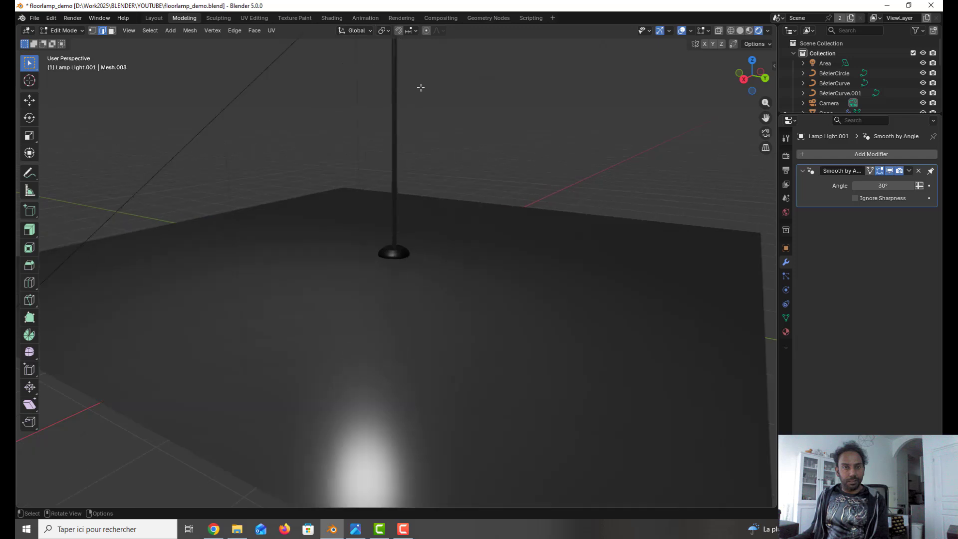
middle_click_drag(421, 95, 415, 212, "shift")
left_click(769, 31)
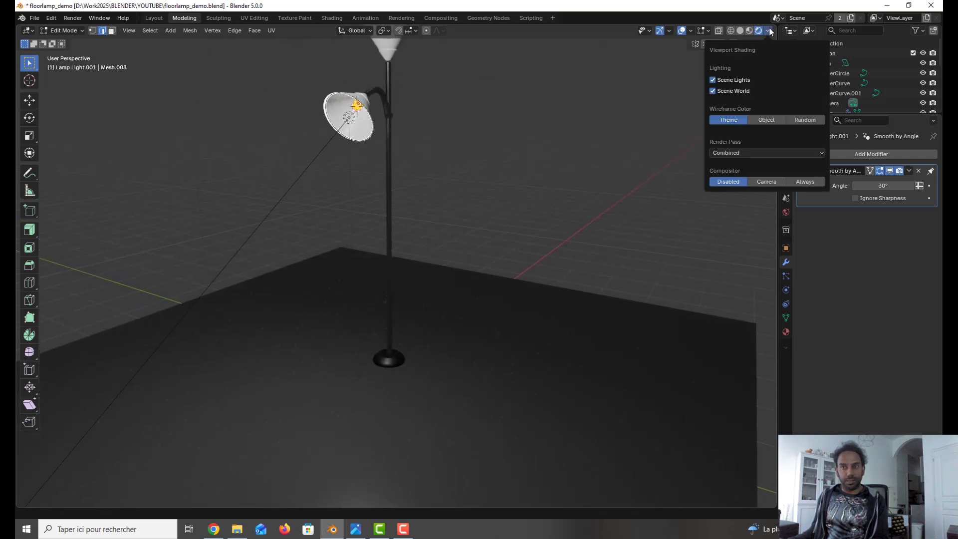
left_click(803, 183)
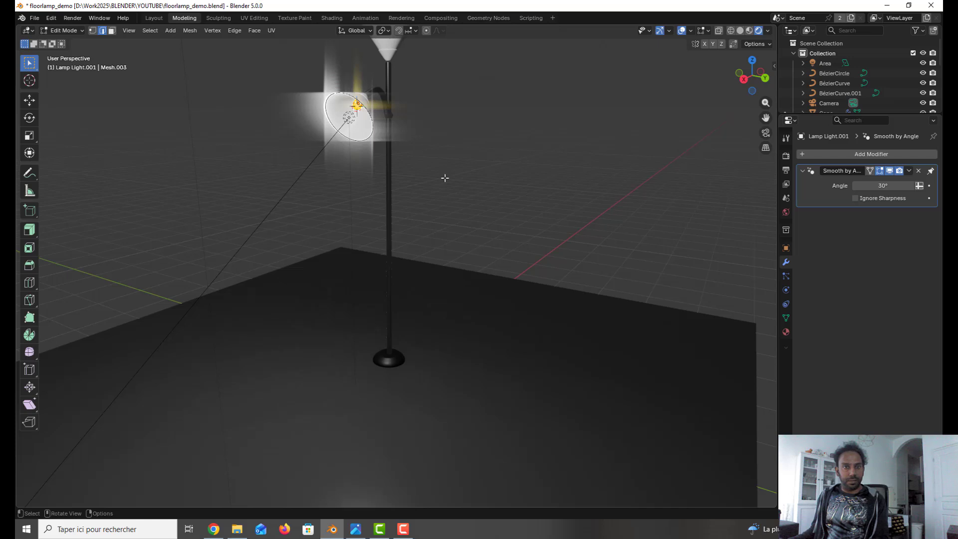
- Return to Object Mode and set the emission strength of the bulbs' Light material to 3
middle_click_drag(443, 180, 424, 175)
scroll(365, 141, "up", 4)
scroll(365, 142, "down", 2)
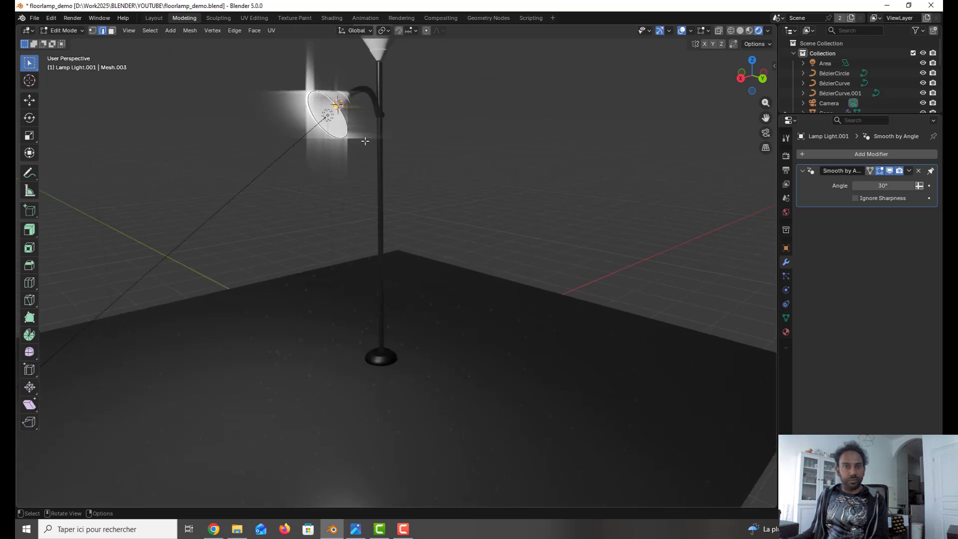
middle_click_drag(367, 102, 384, 105)
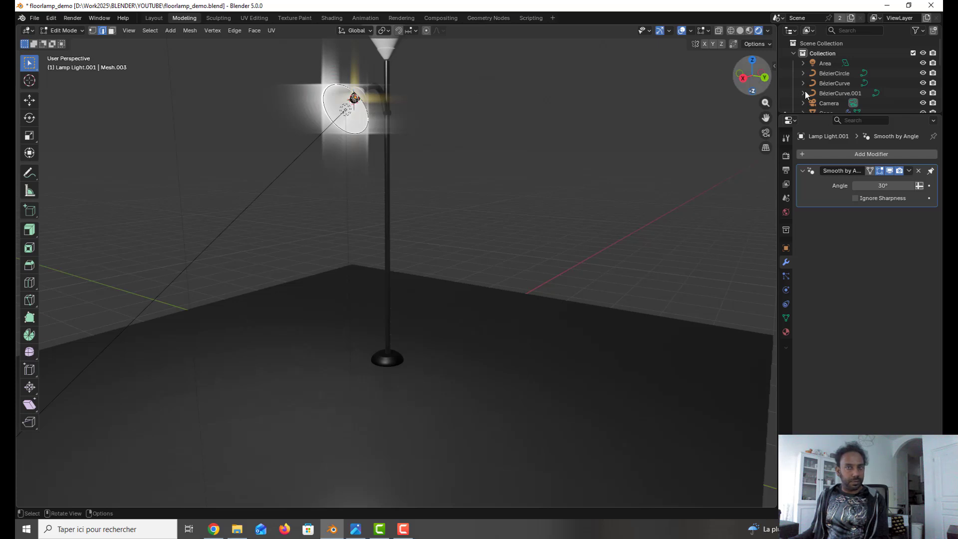
scroll(826, 95, "down", 5)
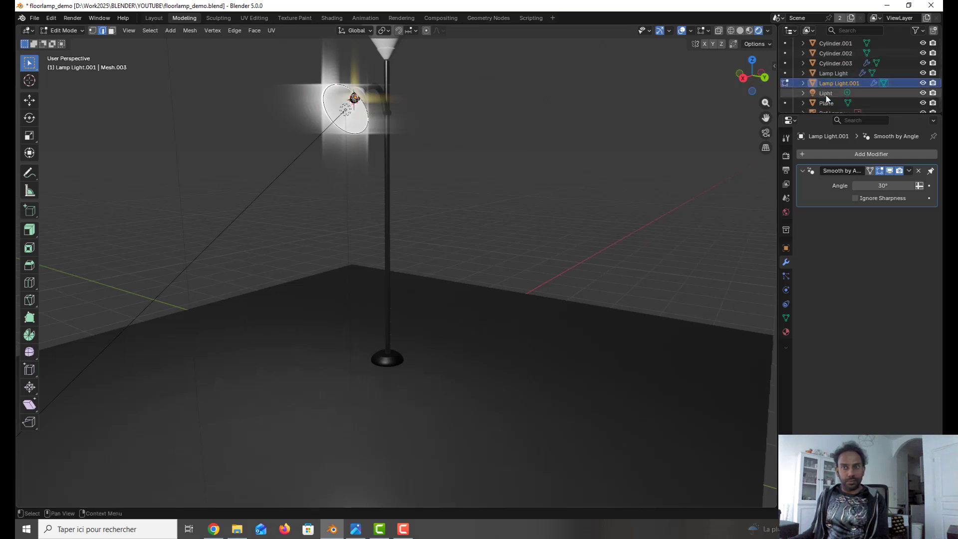
scroll(826, 94, "down", 1)
left_click(848, 61)
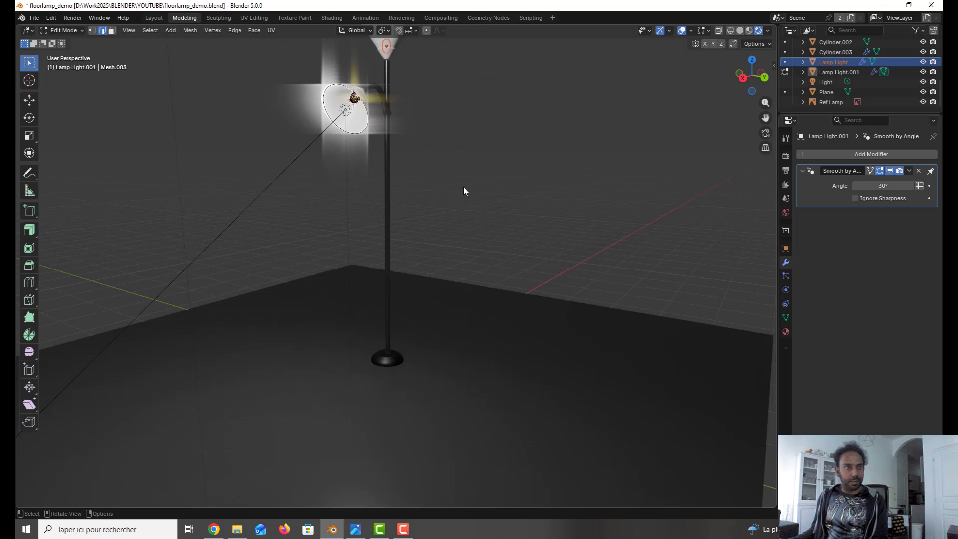
key("Tab")
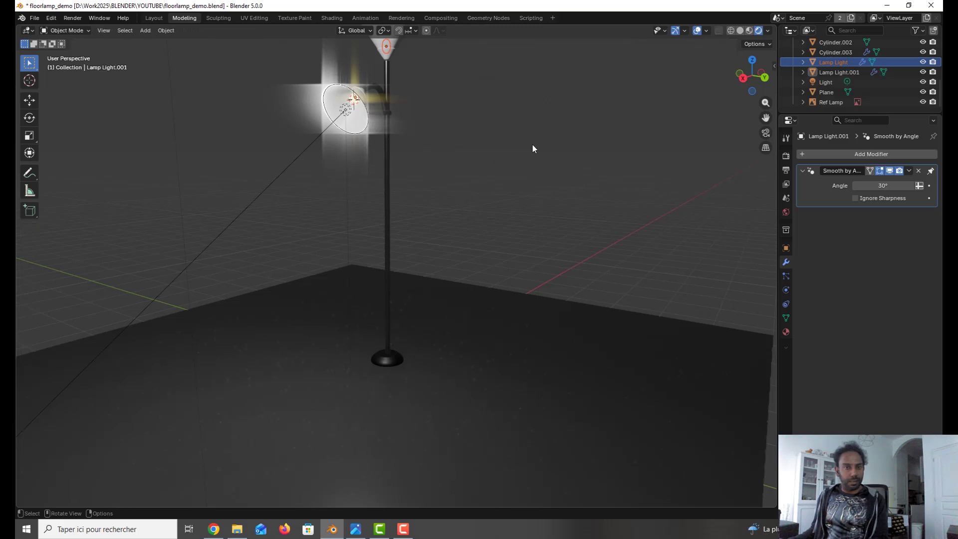
left_click(786, 332)
left_click(894, 272)
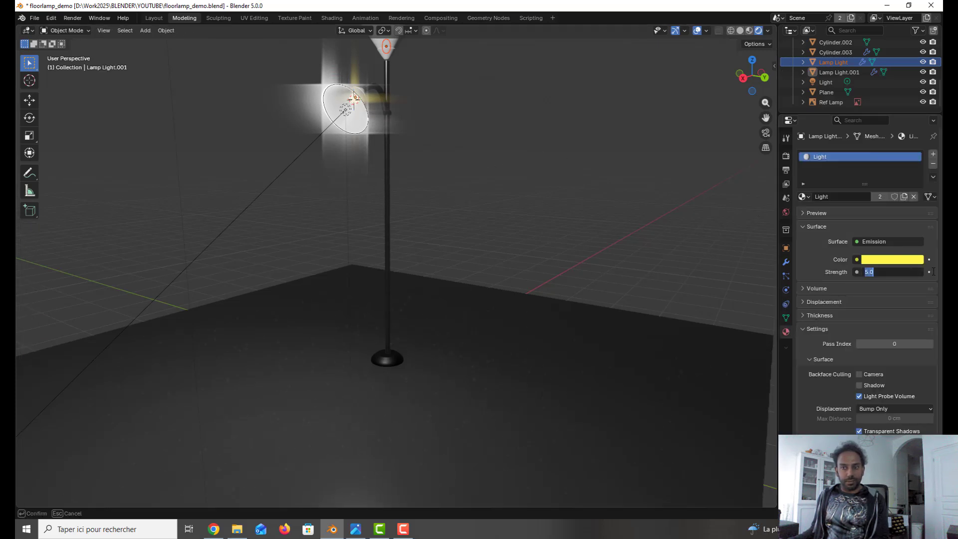
type("3")
key("Return")
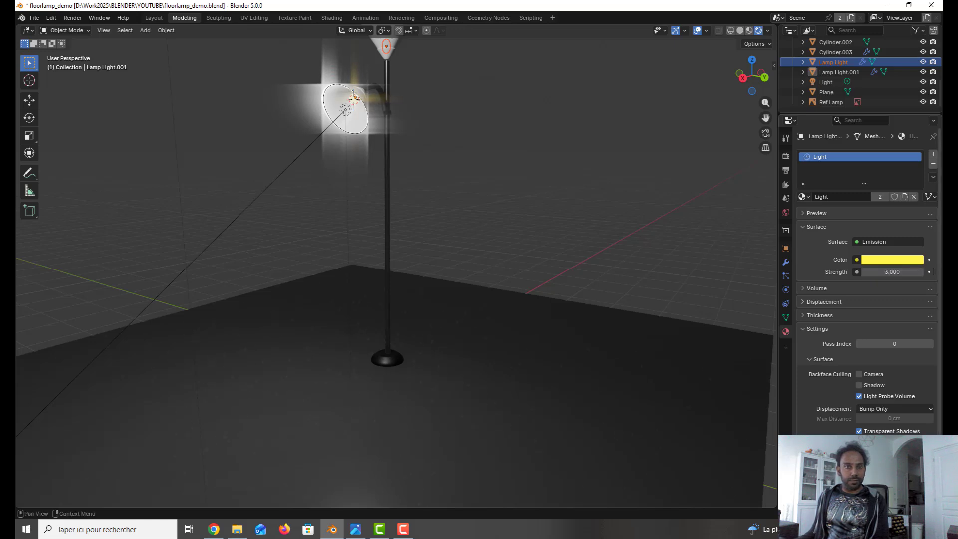
- Set the Light material's emission strength to 2
left_click(893, 272)
type("2")
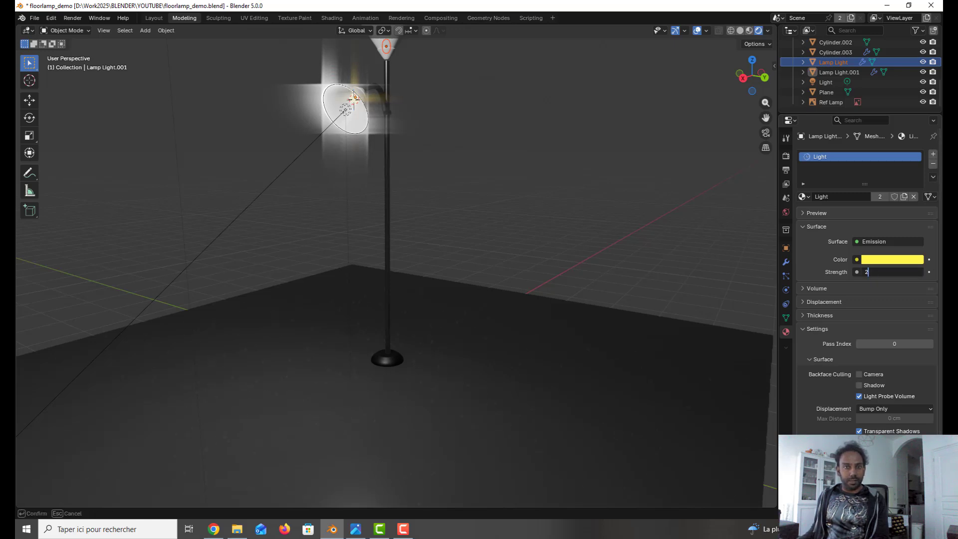
key("Return")
- Set the Light material's emission strength to 5
middle_click_drag(535, 166, 524, 306, "shift")
middle_click_drag(435, 305, 464, 319)
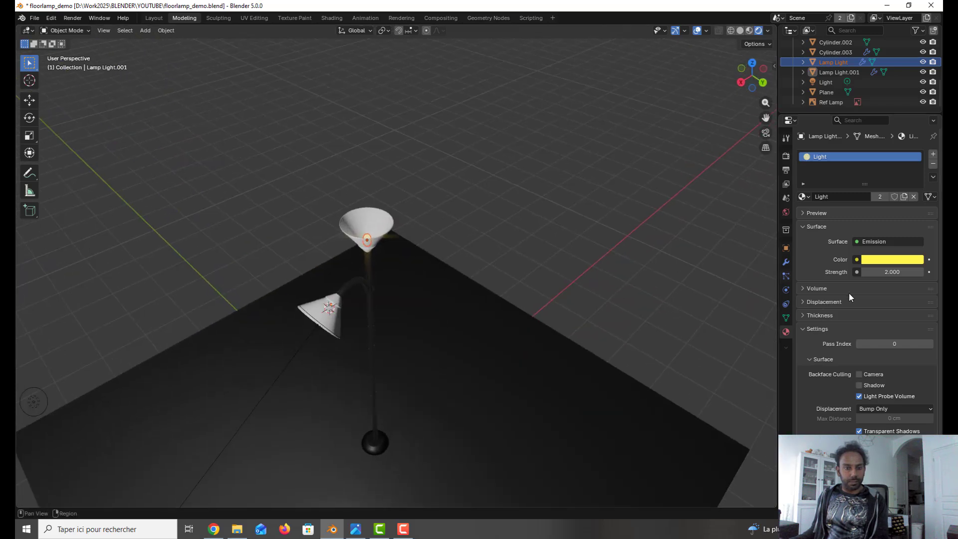
left_click(892, 272)
type("5")
key("Return")
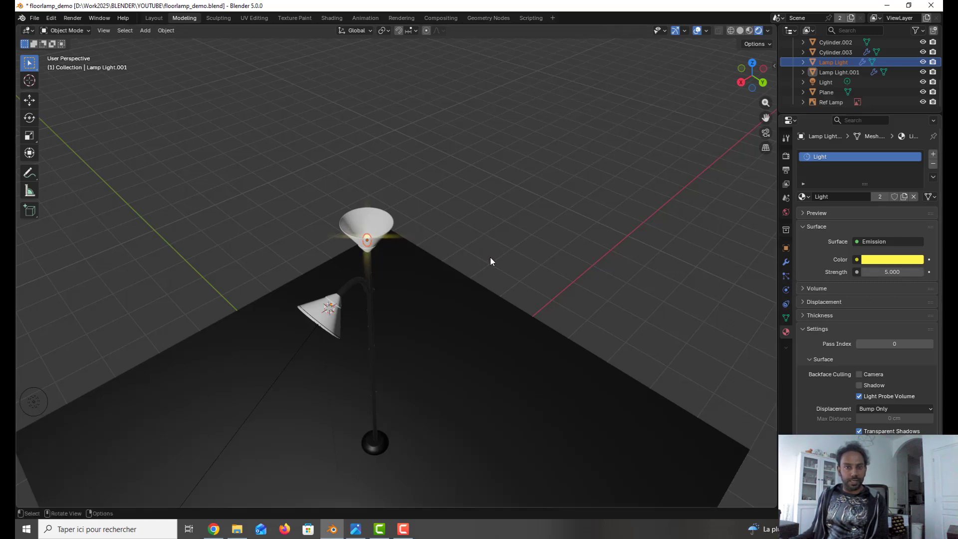
- Set the Light material's emission strength back to 3 while judging the glare inside the upper lampshade
scroll(385, 213, "up", 3)
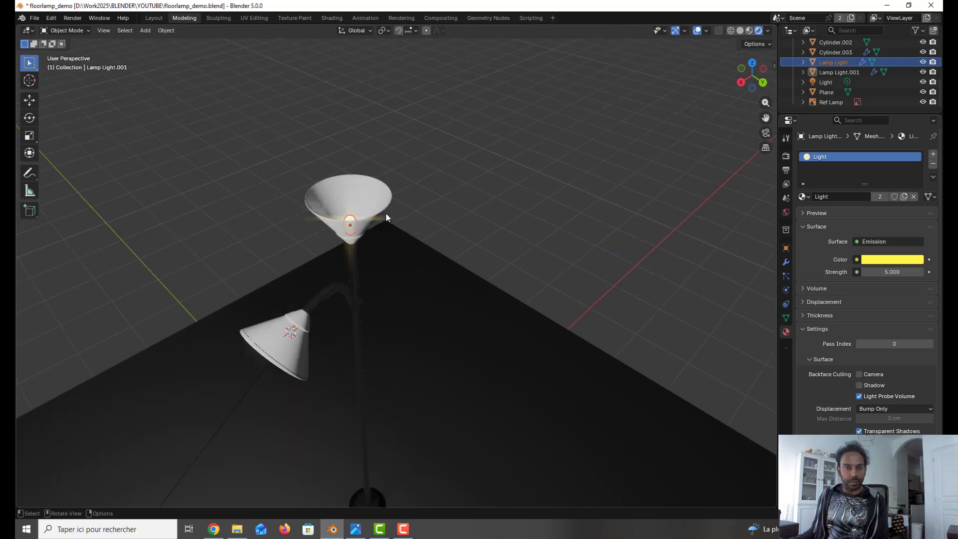
middle_click_drag(386, 213, 352, 245)
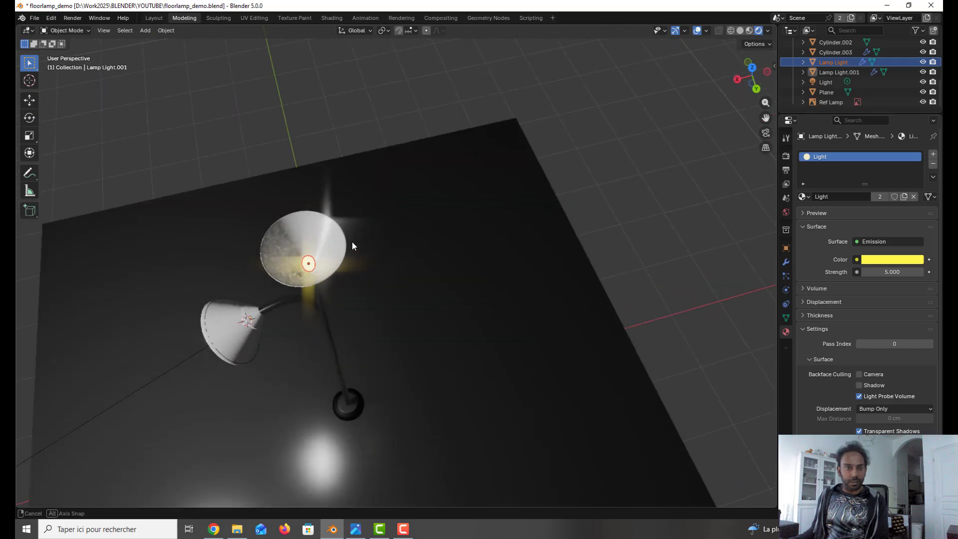
left_click(897, 273)
type("3")
key("Return")
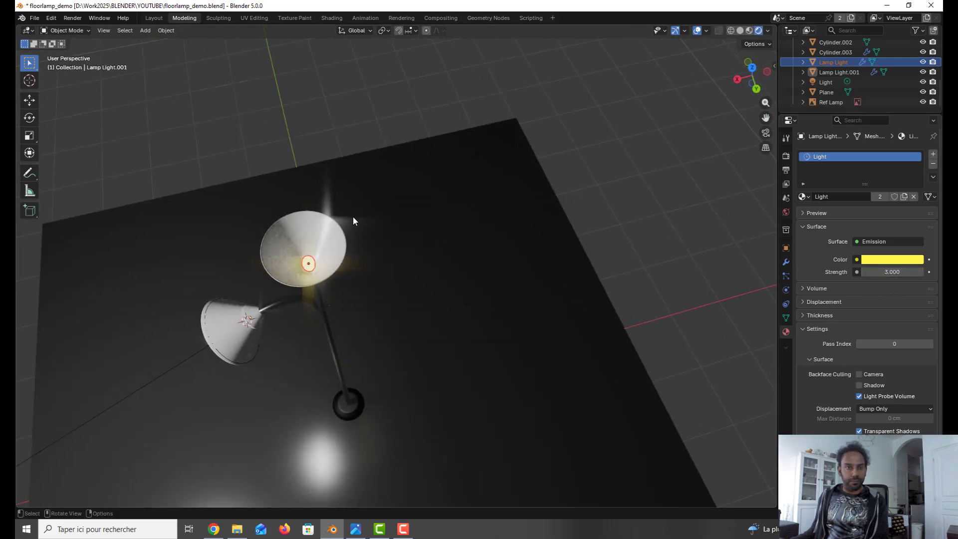
- Set the power of the scene's point light to 500
middle_click_drag(353, 216, 405, 142)
middle_click_drag(325, 228, 376, 186)
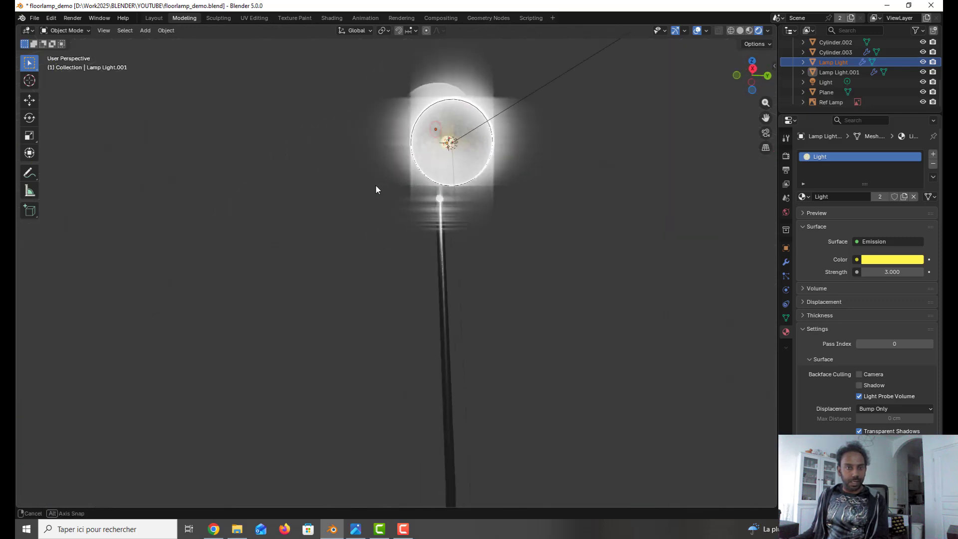
left_click(448, 144)
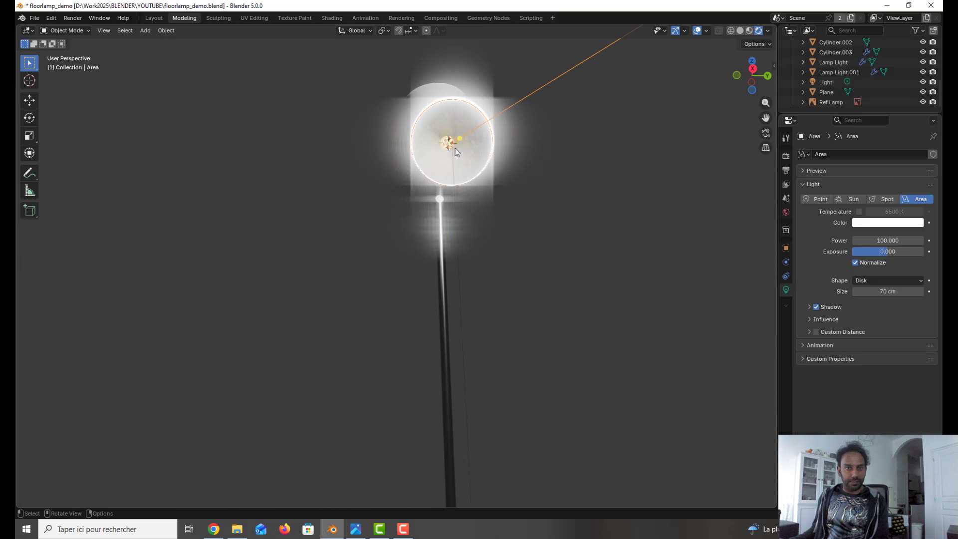
middle_click_drag(456, 148, 388, 172)
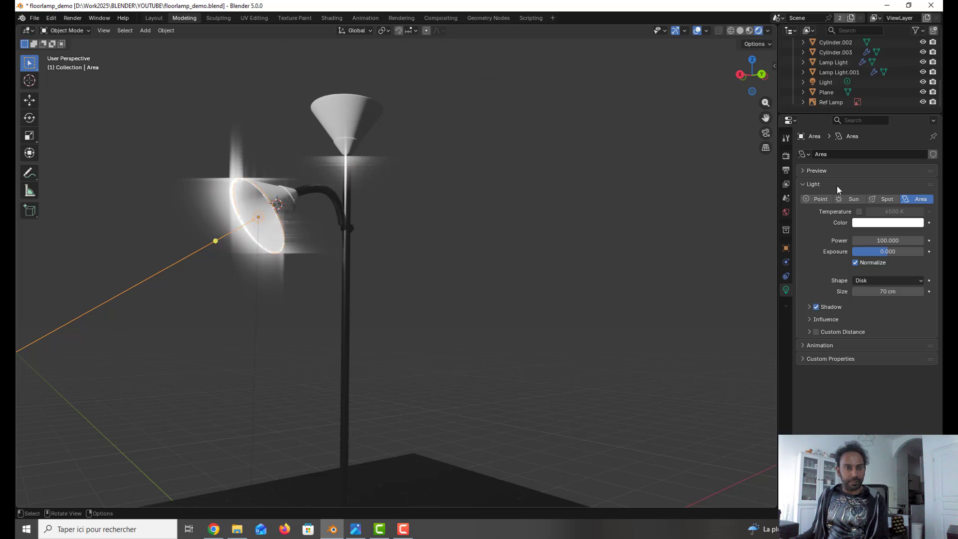
left_click(834, 85)
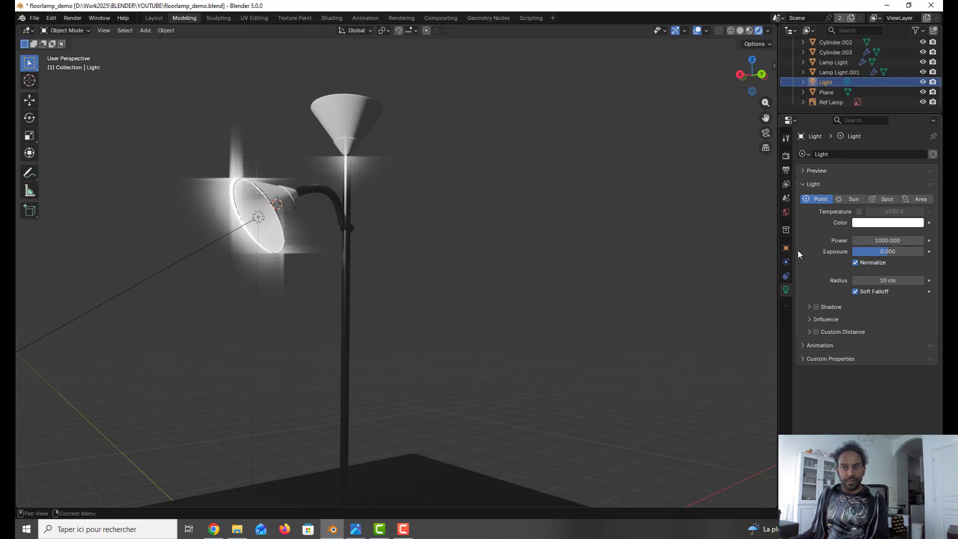
left_click(897, 240)
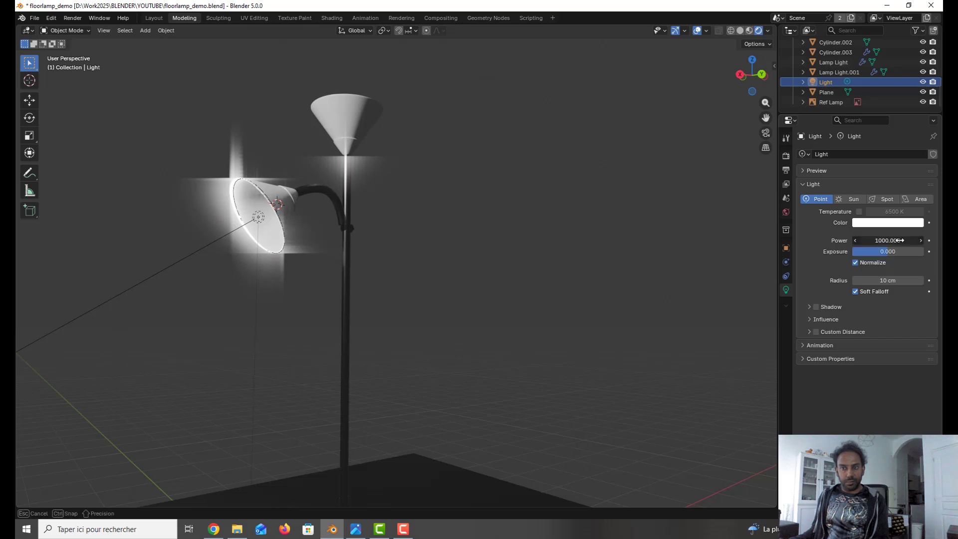
type("500")
key("Return")
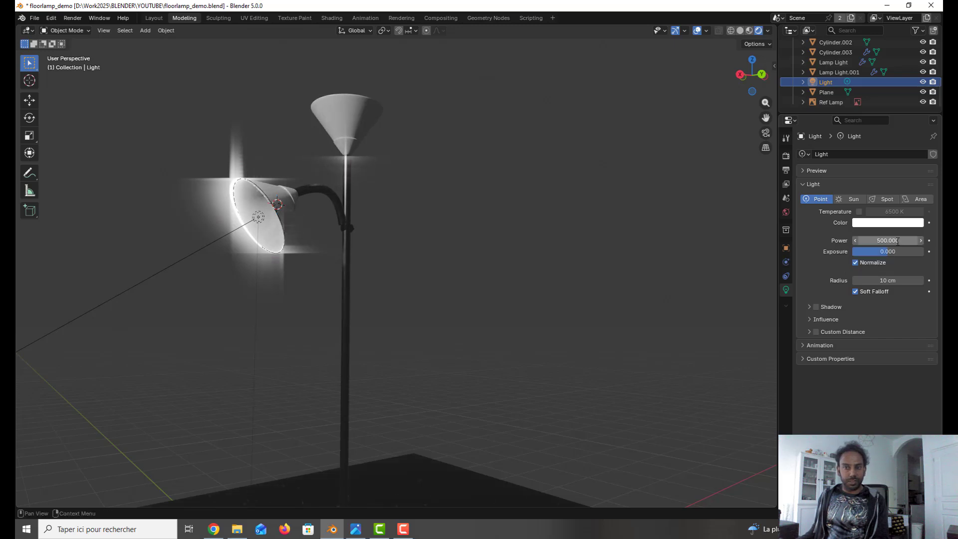
- Set the power of the side lampshade's area light to 200
left_click(419, 258)
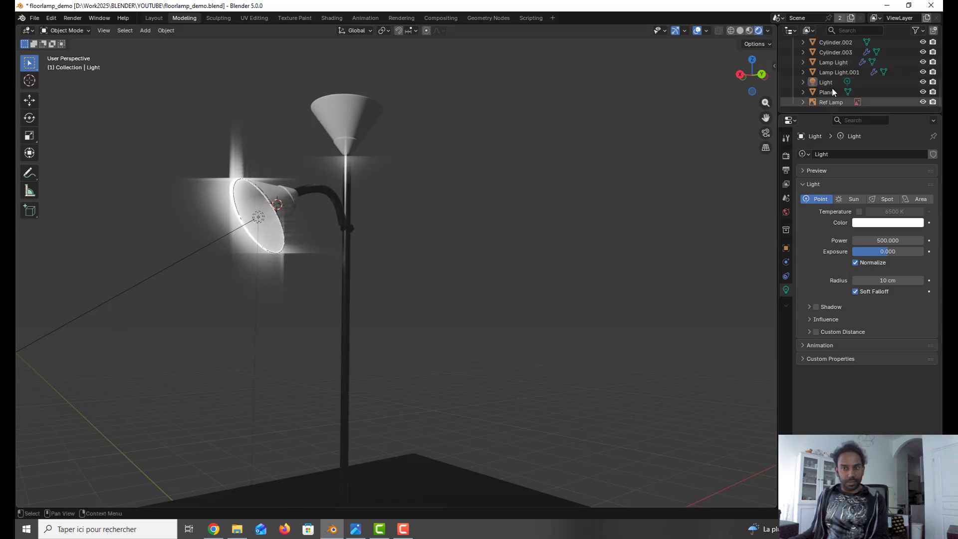
middle_click_drag(431, 164, 375, 184)
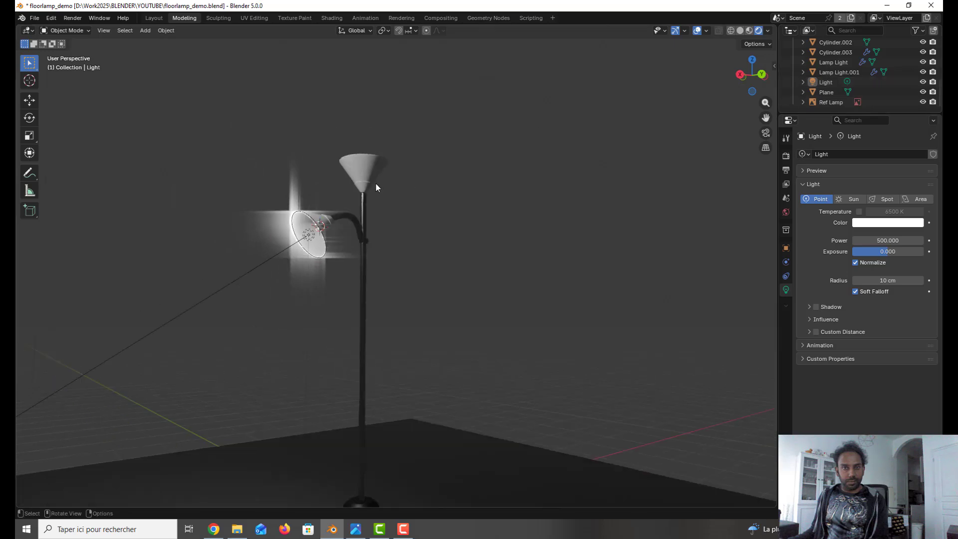
left_click(295, 240)
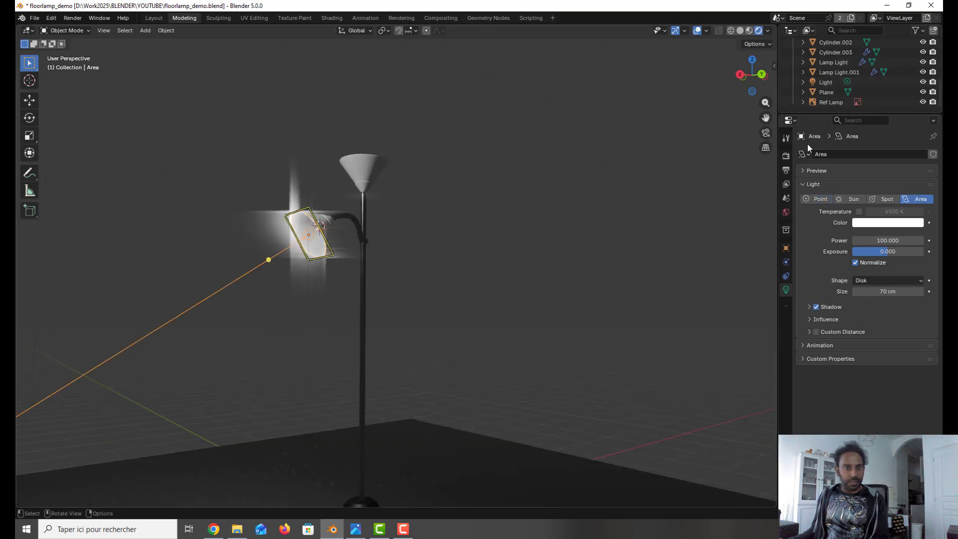
left_click(902, 241)
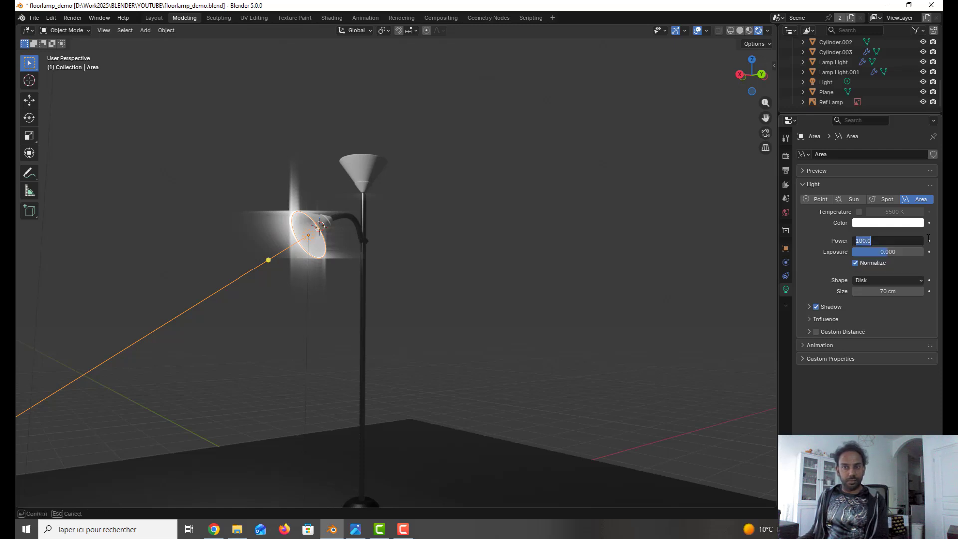
type("200")
key("Return")
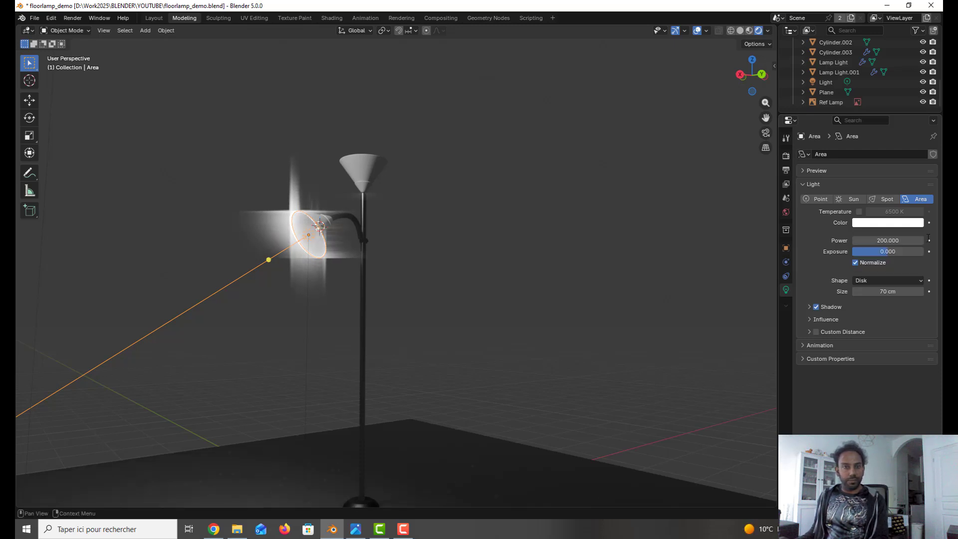
- Reduce the size of the side lampshade's disk area light to 43 cm
mouse_move(320, 196)
middle_mouse_down()
mouse_move(350, 187)
mouse_move(359, 199)
mouse_move(313, 201)
middle_mouse_up()
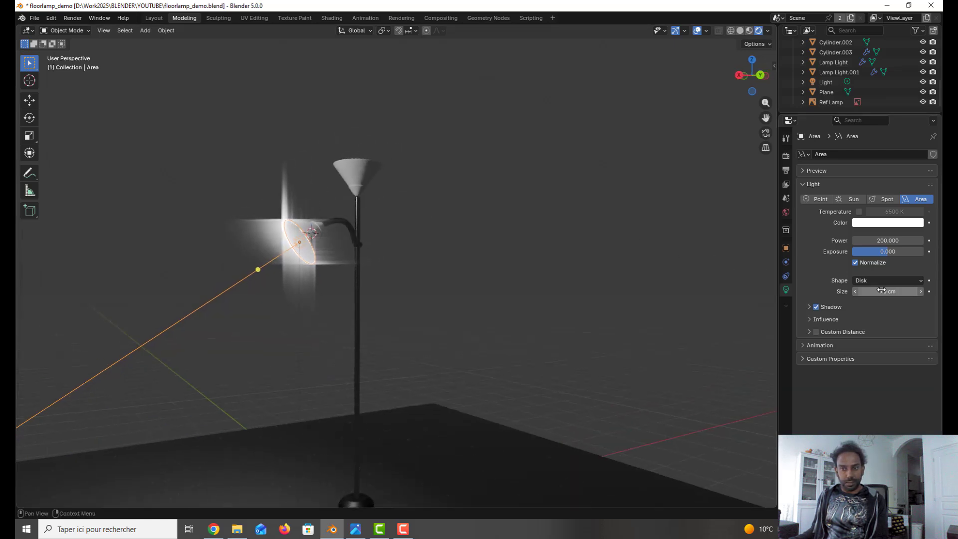
left_click_drag(881, 291, 853, 291)
middle_click_drag(466, 205, 388, 253)
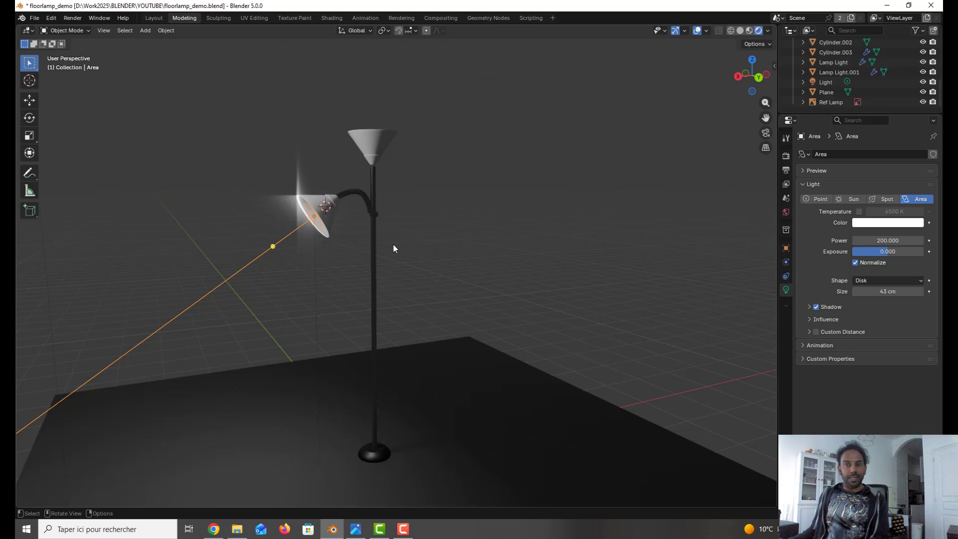